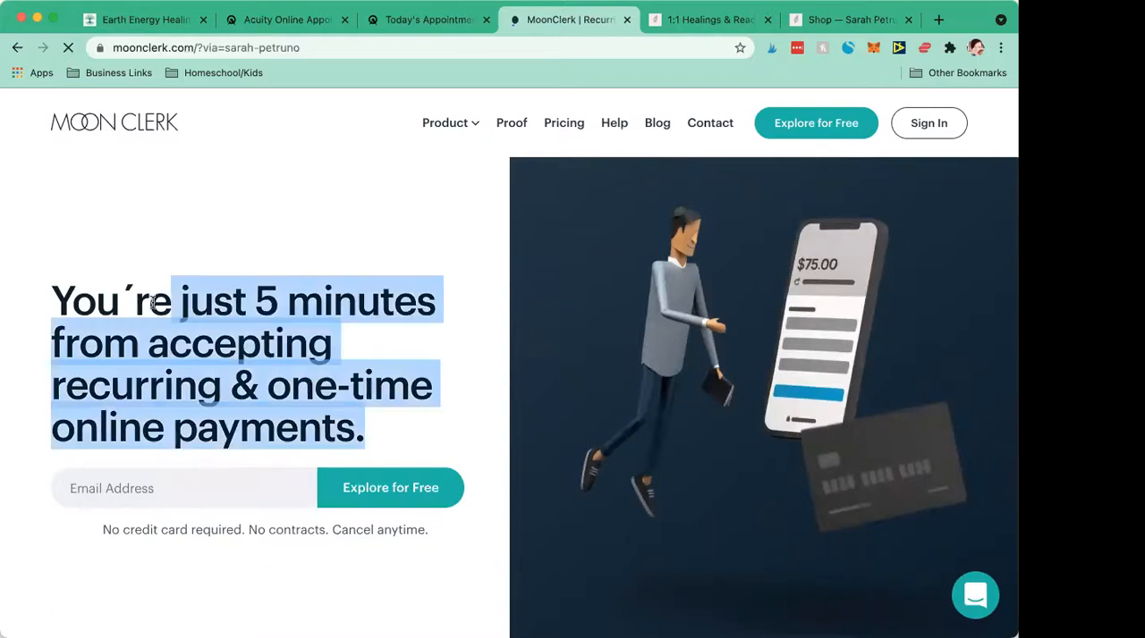
- Look over the MoonClerk home page and sign in to the account
click(182, 306)
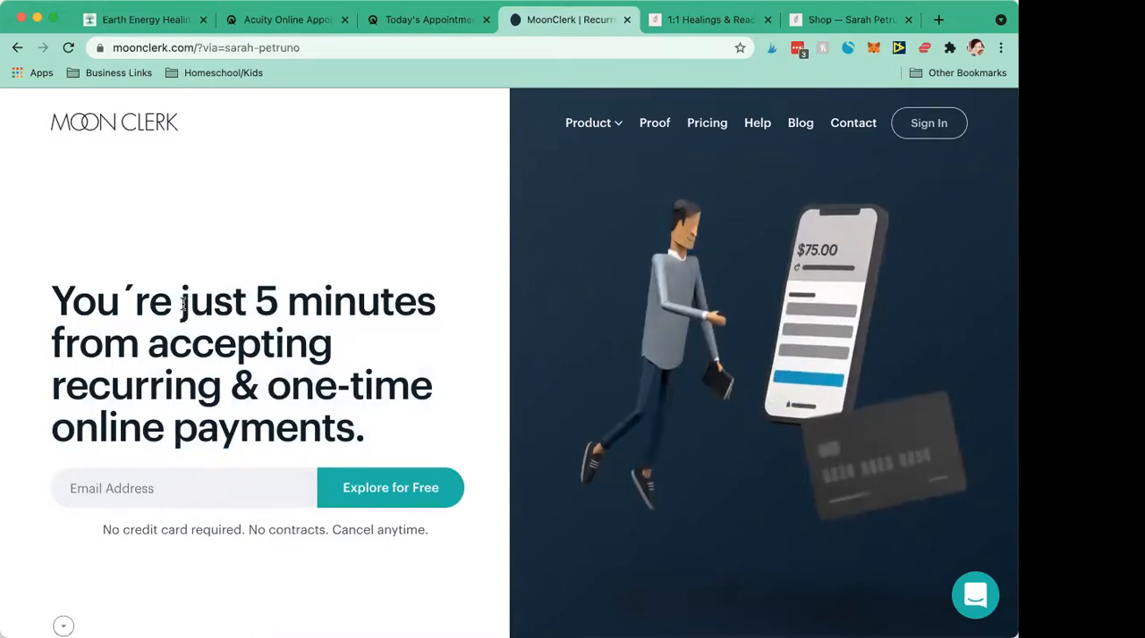
scroll(182, 307, down, 3)
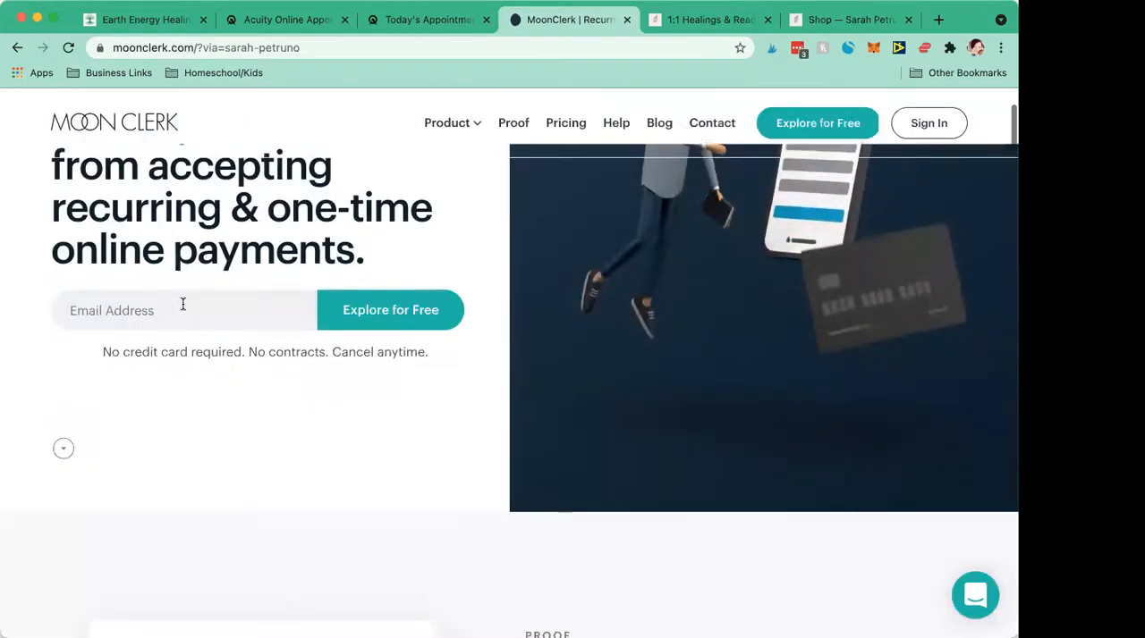
scroll(181, 307, up, 3)
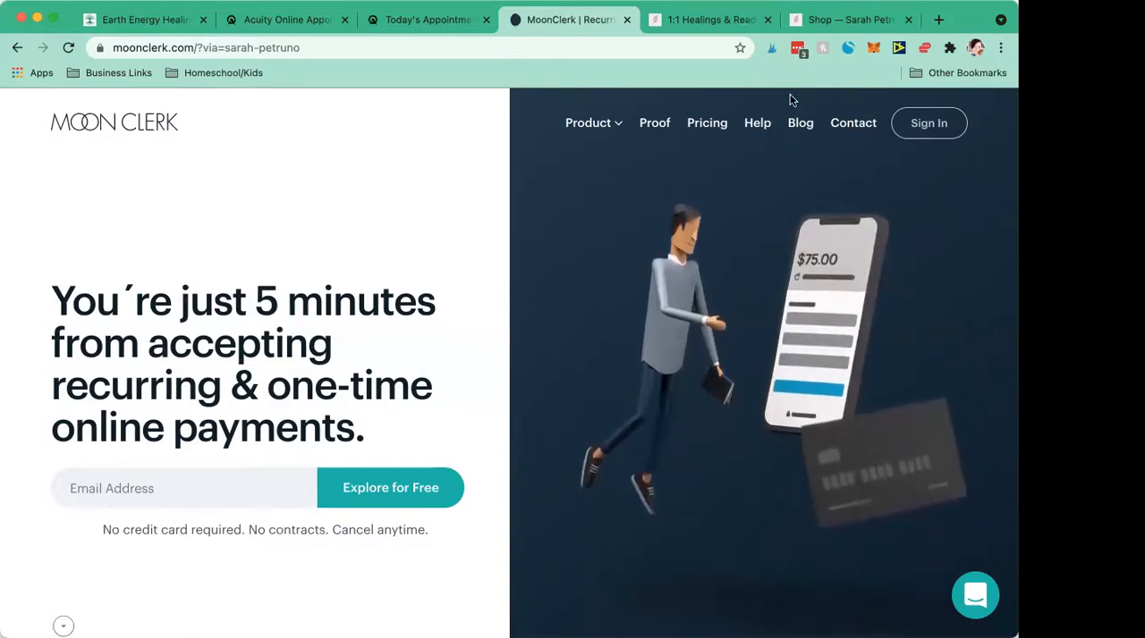
scroll(626, 170, down, 1)
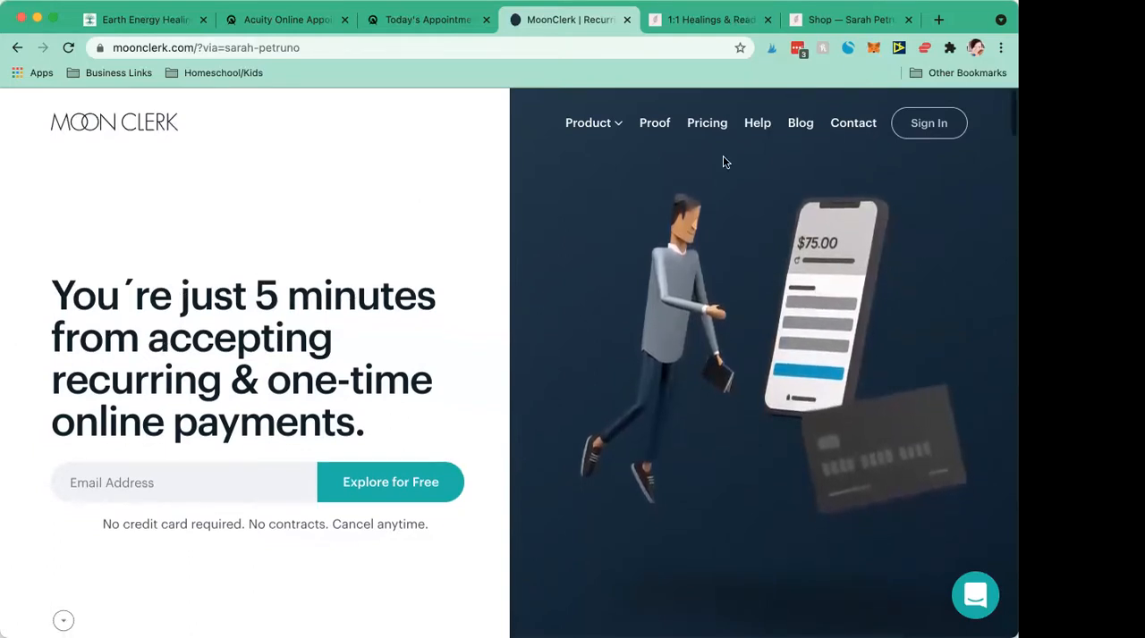
click(915, 131)
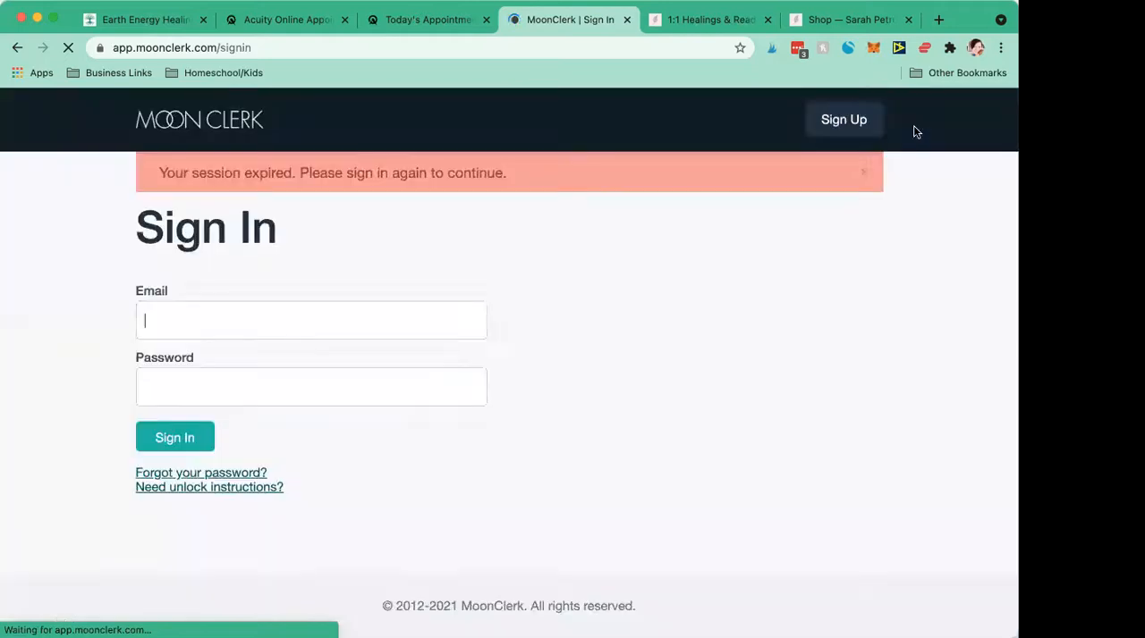
click(169, 435)
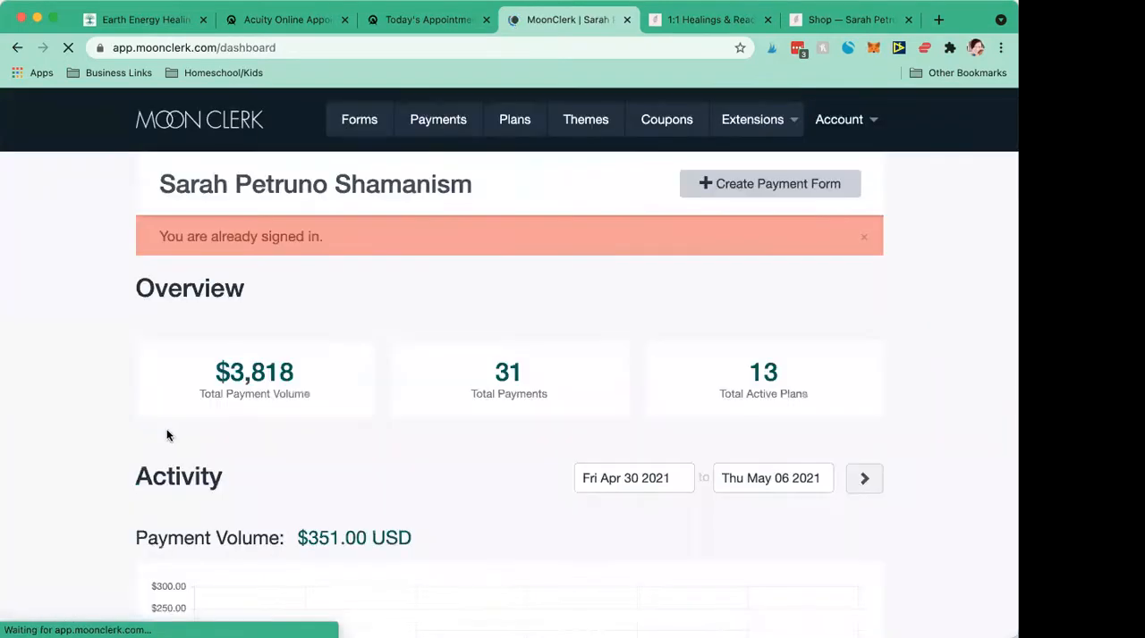
- Open the list of payment forms and look through the existing forms
click(372, 124)
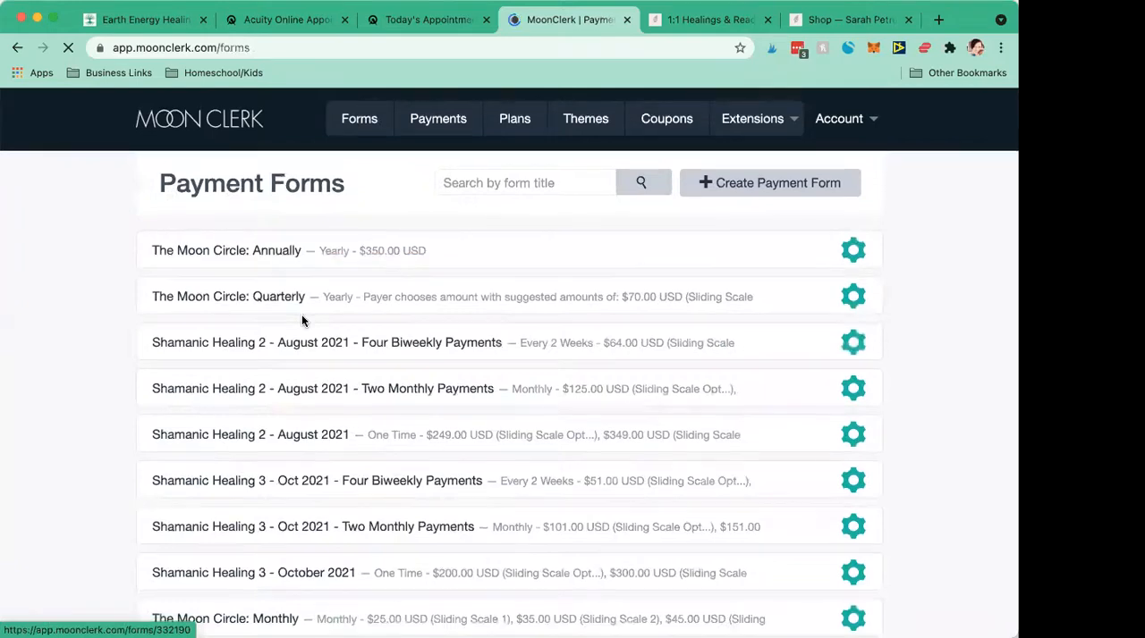
scroll(303, 322, down, 6)
scroll(303, 322, up, 4)
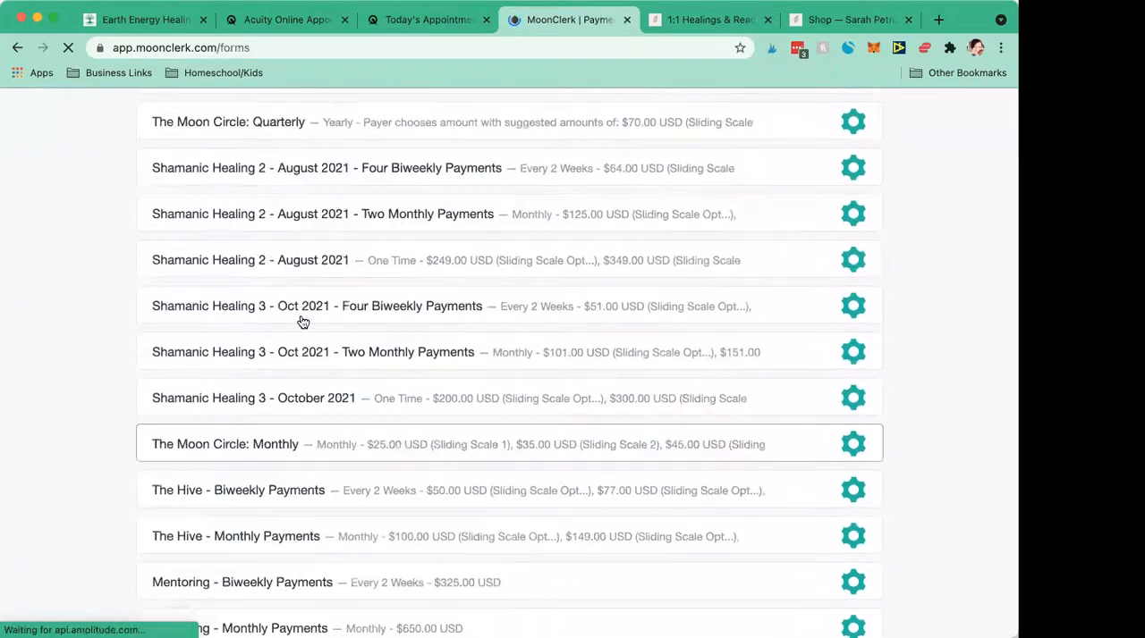
scroll(303, 322, up, 2)
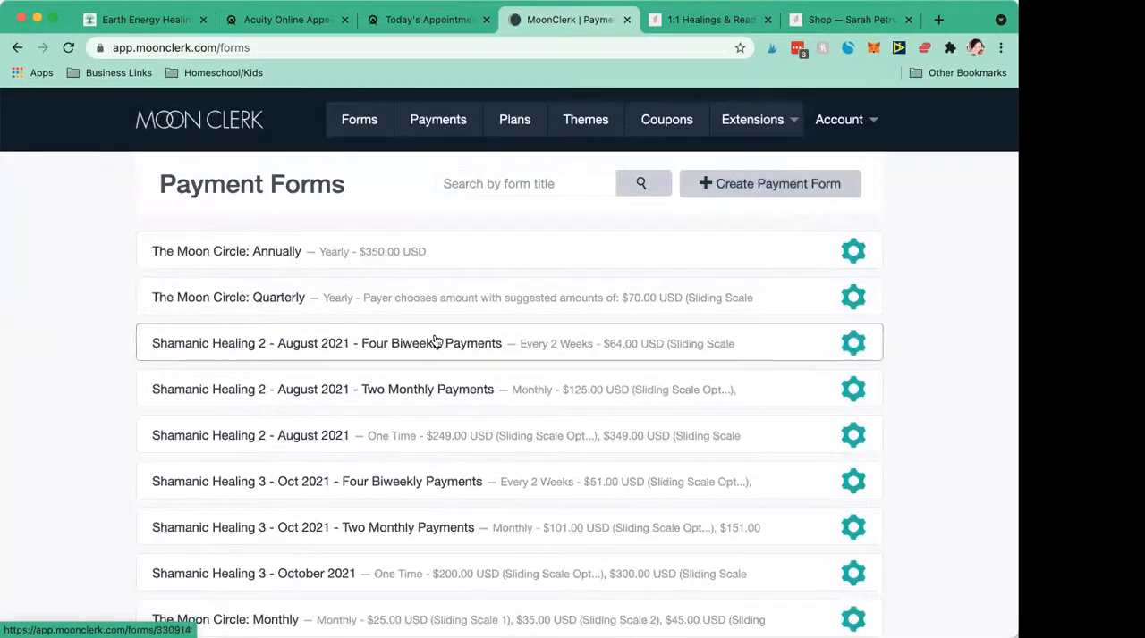
scroll(402, 445, down, 5)
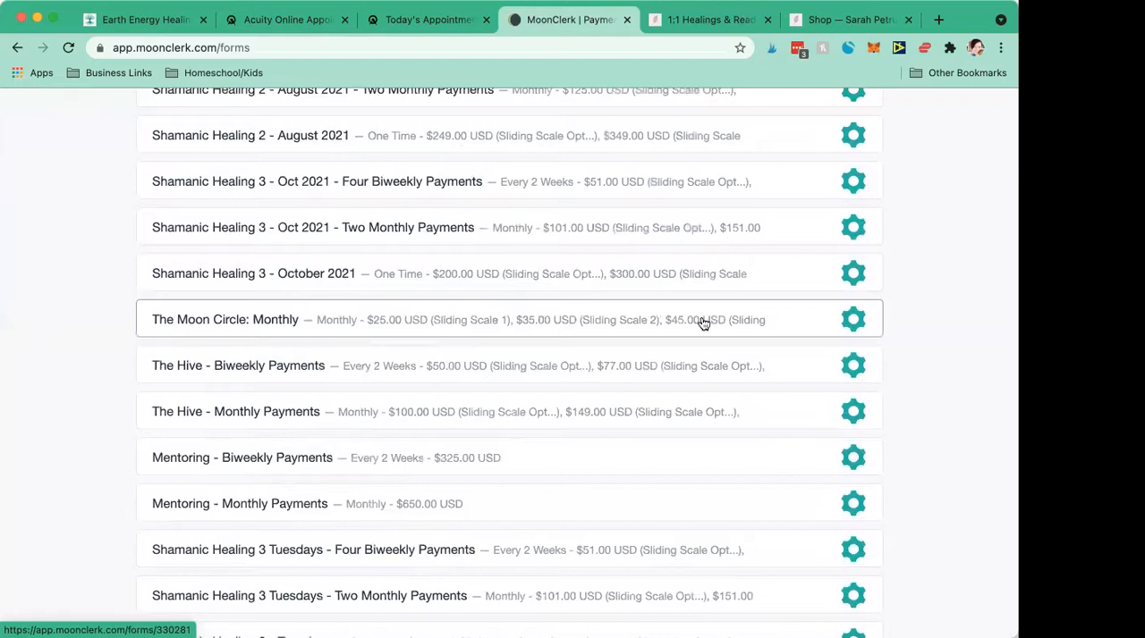
- Open the usage options of the "The Moon Circle: Monthly" form and examine its website link and embed code
click(731, 326)
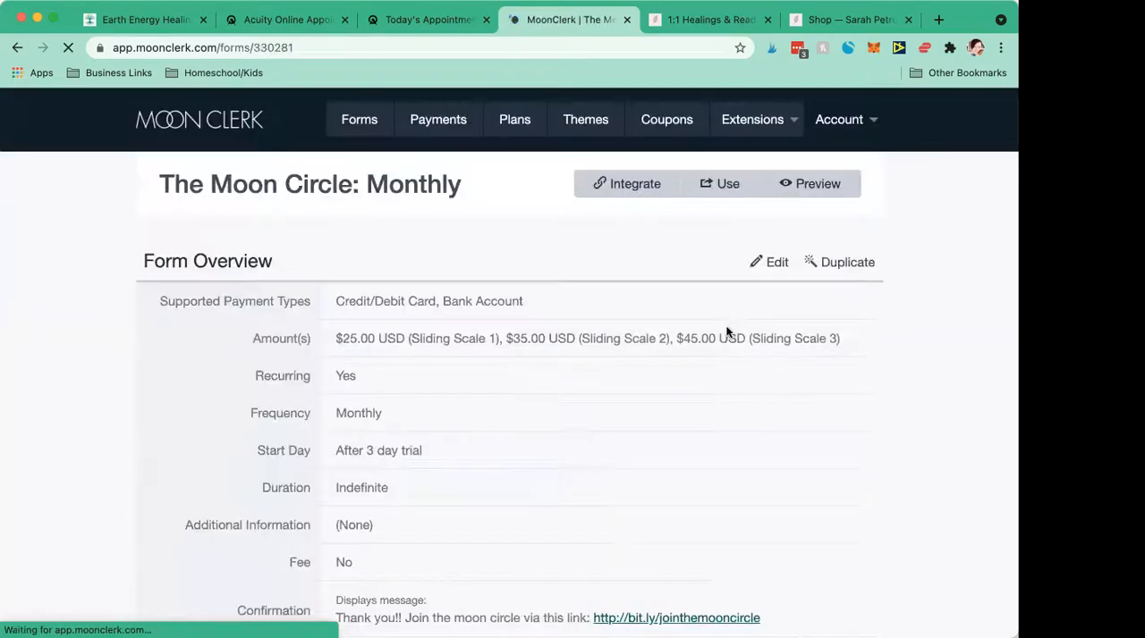
click(709, 186)
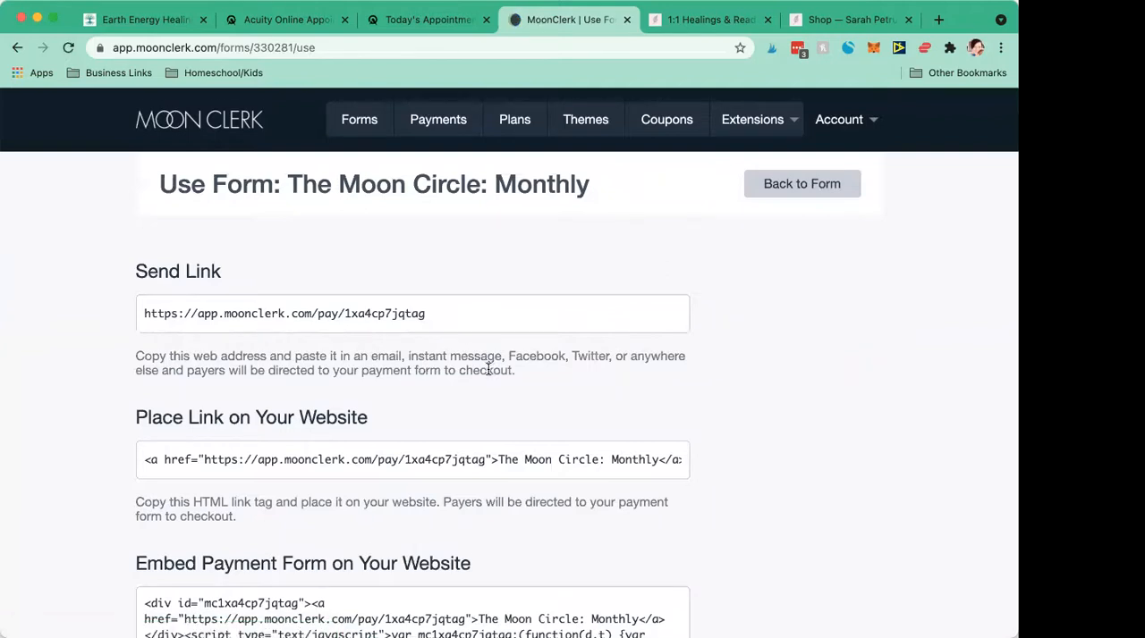
scroll(487, 369, down, 5)
click(195, 416)
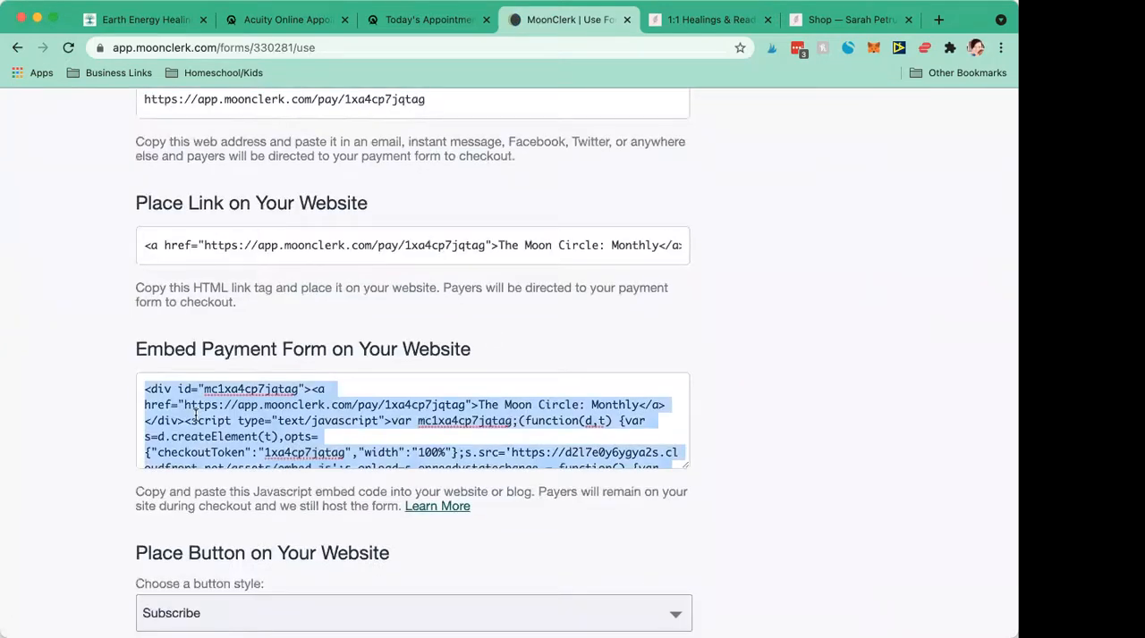
click(366, 260)
- Select the full Send Link address of "The Moon Circle: Monthly" payment form
scroll(264, 195, up, 3)
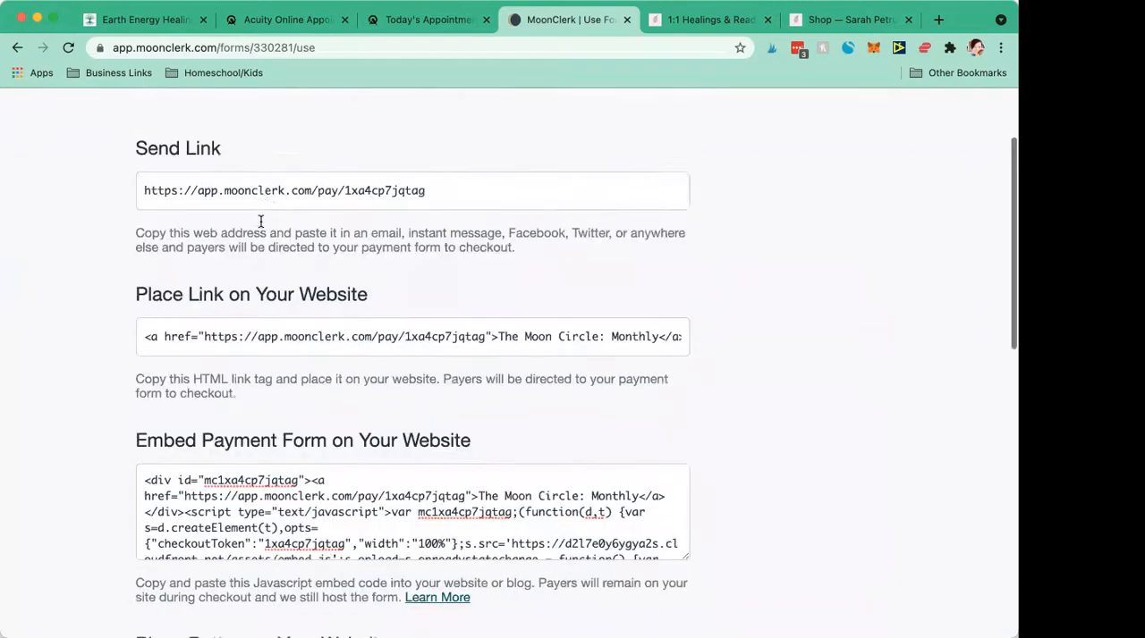
click(265, 214)
drag(513, 213, 155, 216)
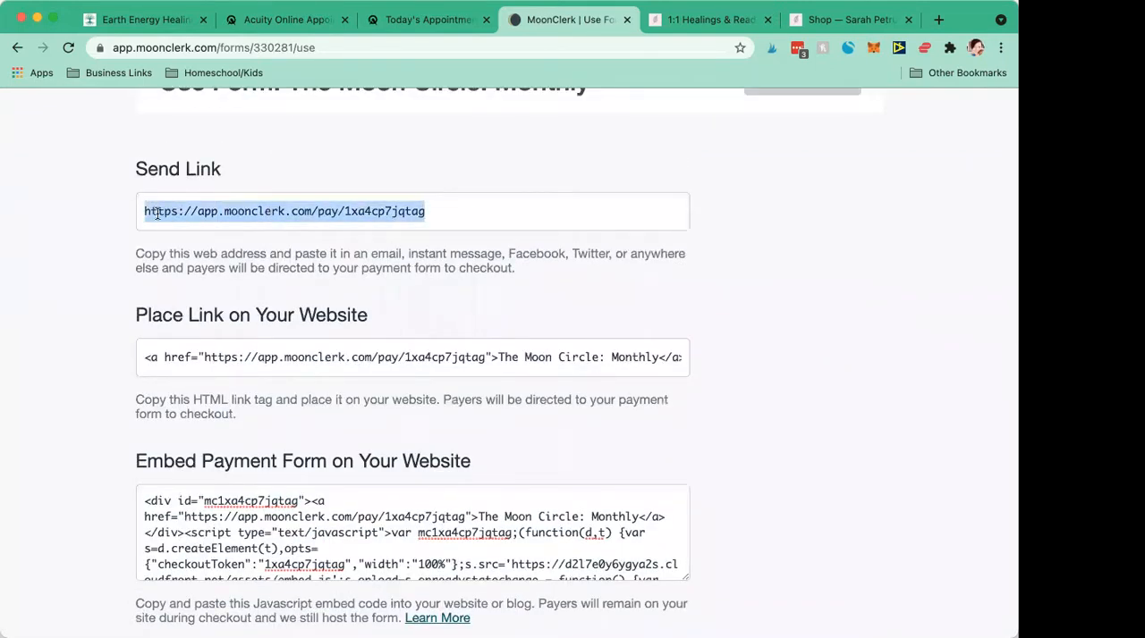
scroll(563, 477, up, 1)
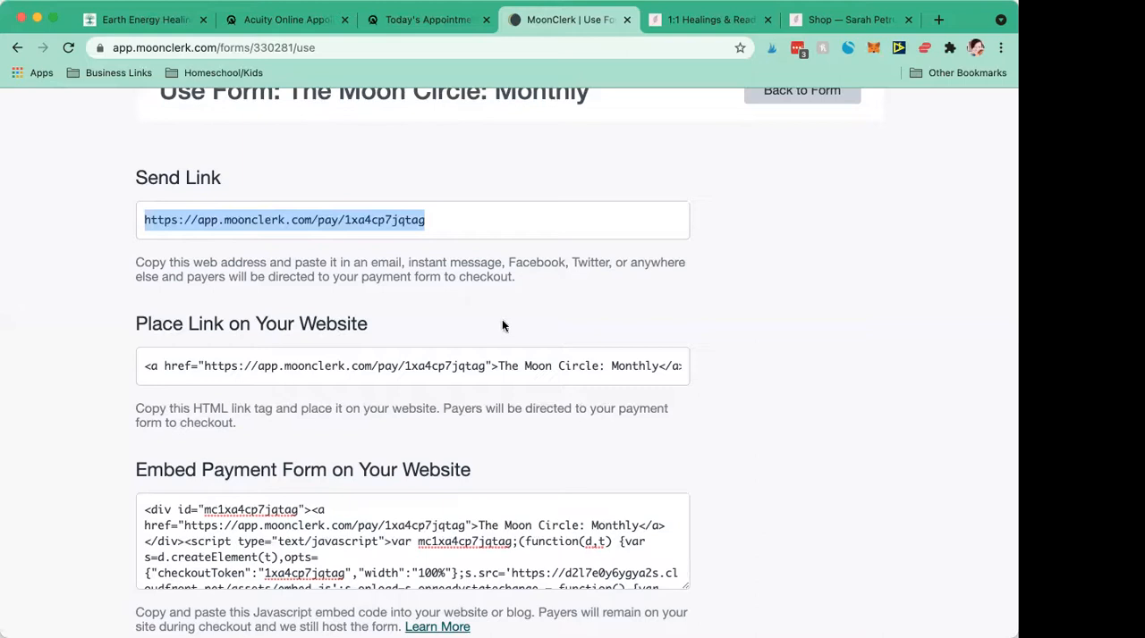
- Switch to the Earth Energy Healings site in Squarespace and look over its Home page
click(116, 27)
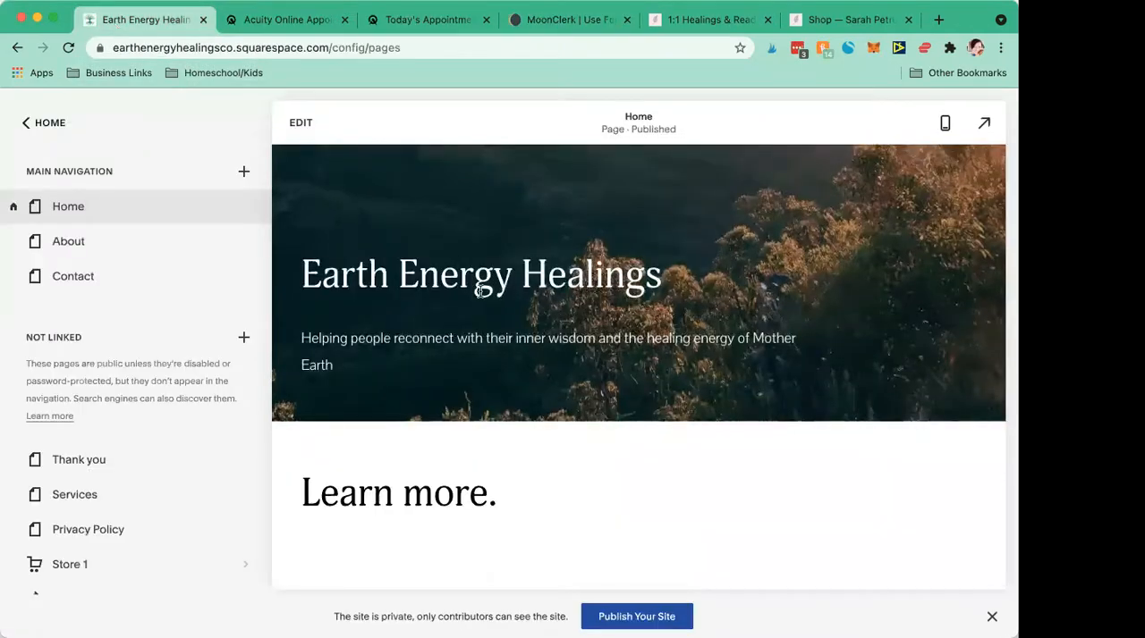
scroll(480, 288, down, 5)
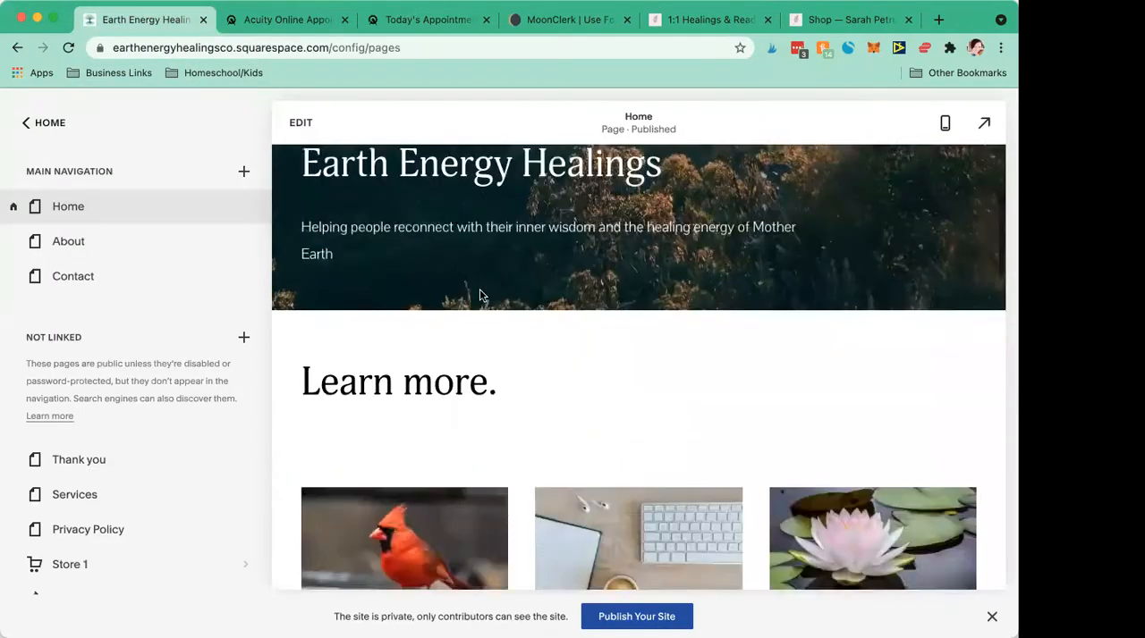
scroll(479, 289, up, 4)
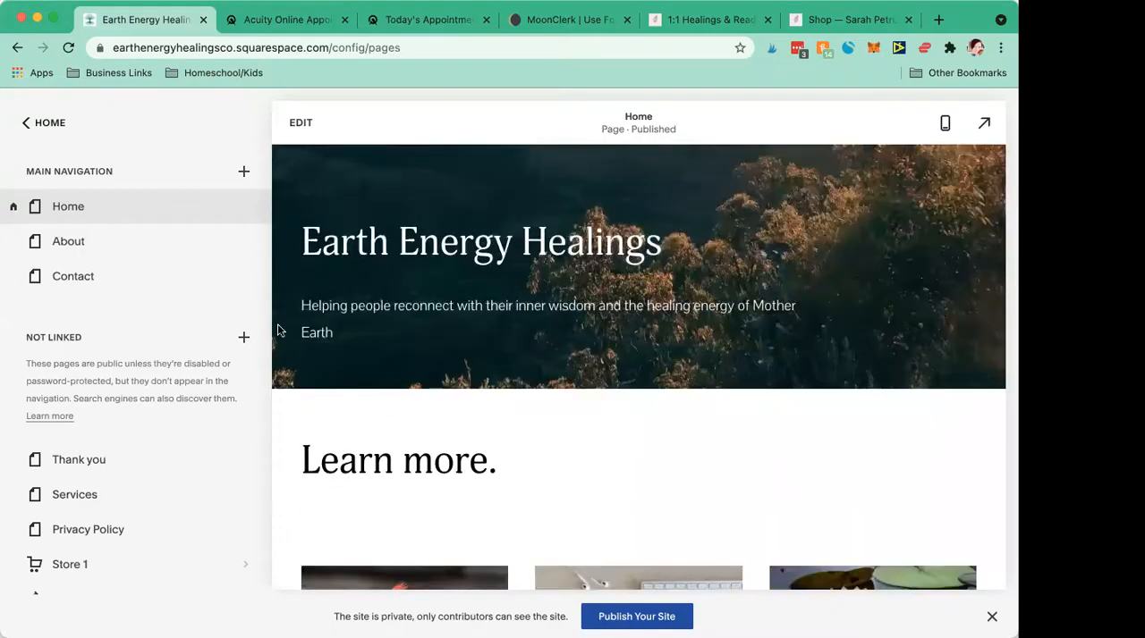
scroll(278, 331, down, 3)
scroll(279, 329, down, 3)
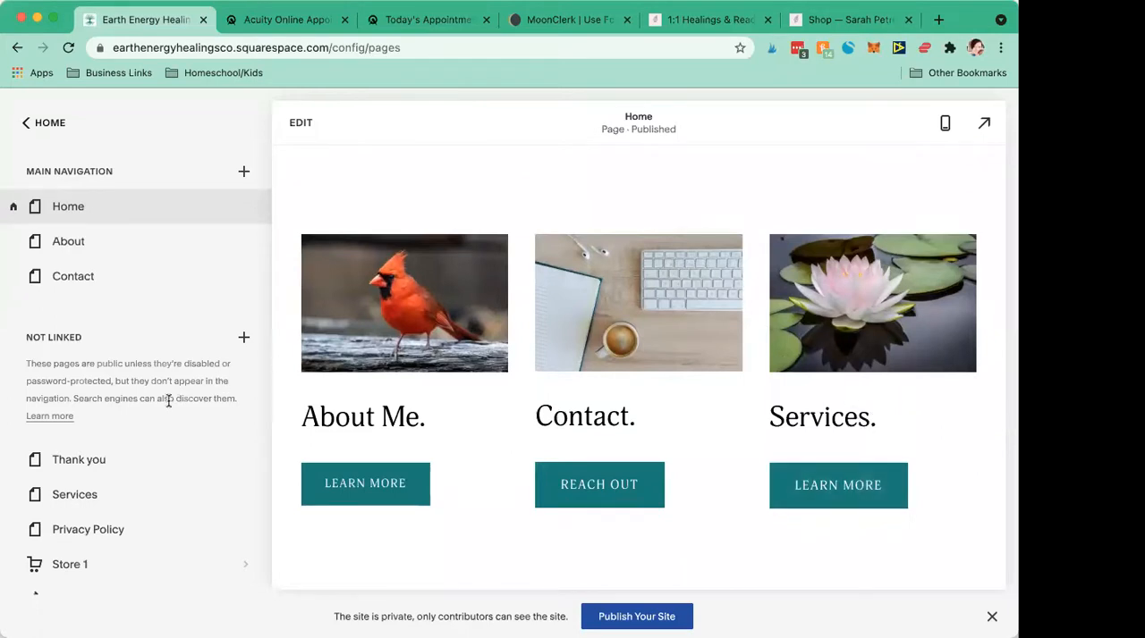
- Open the unlinked Services page and review the Chakra Healing and Oracle Reading offerings
click(67, 499)
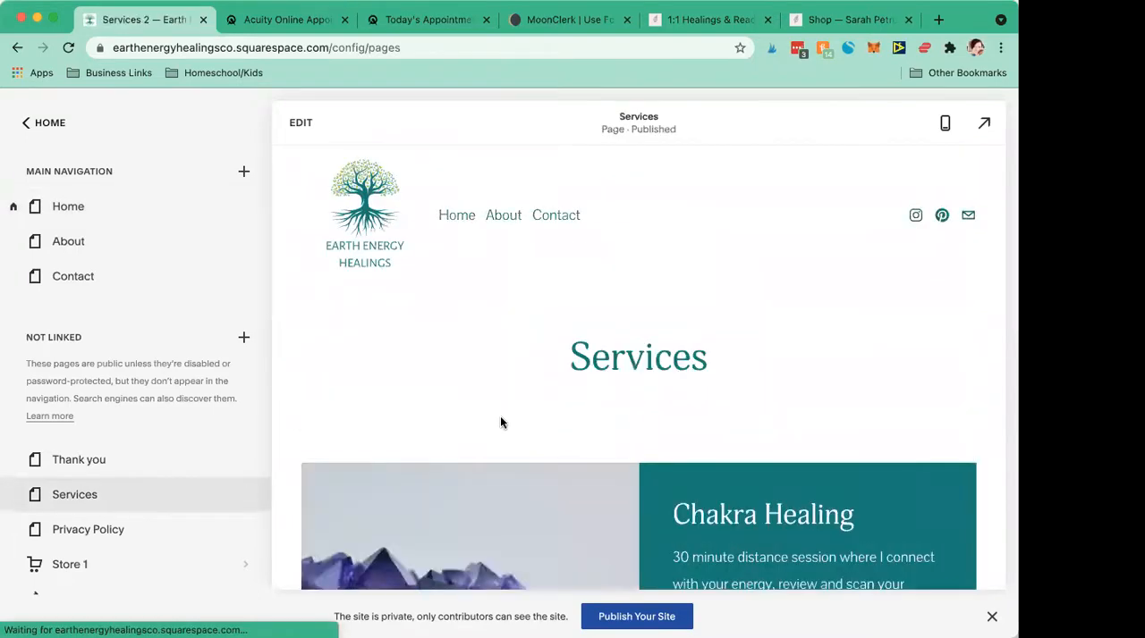
scroll(501, 421, down, 7)
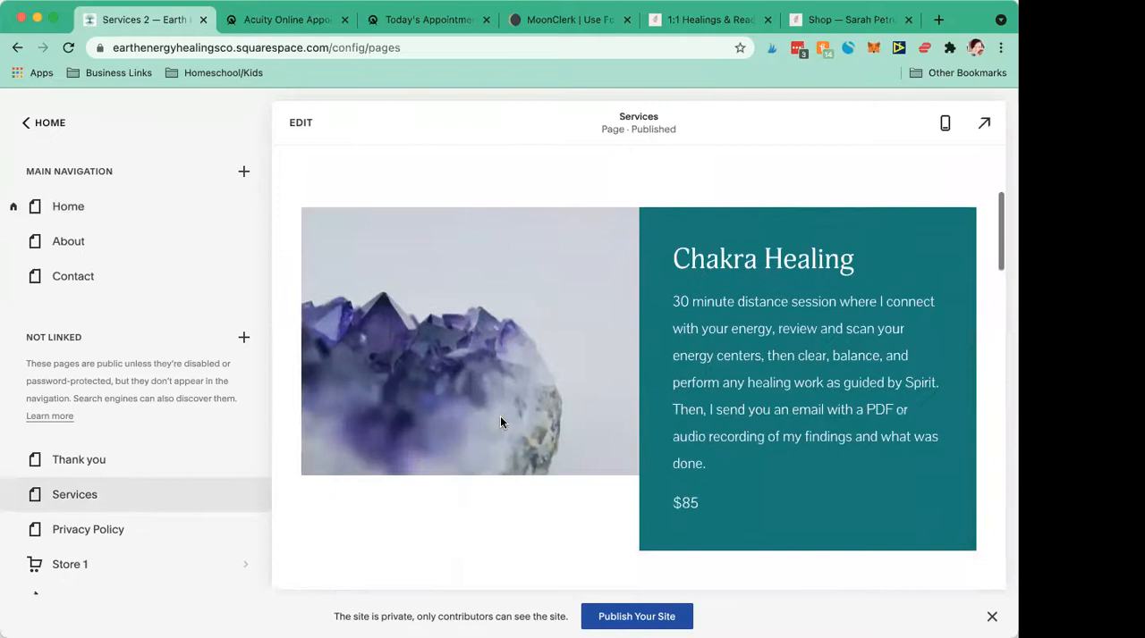
scroll(499, 420, down, 10)
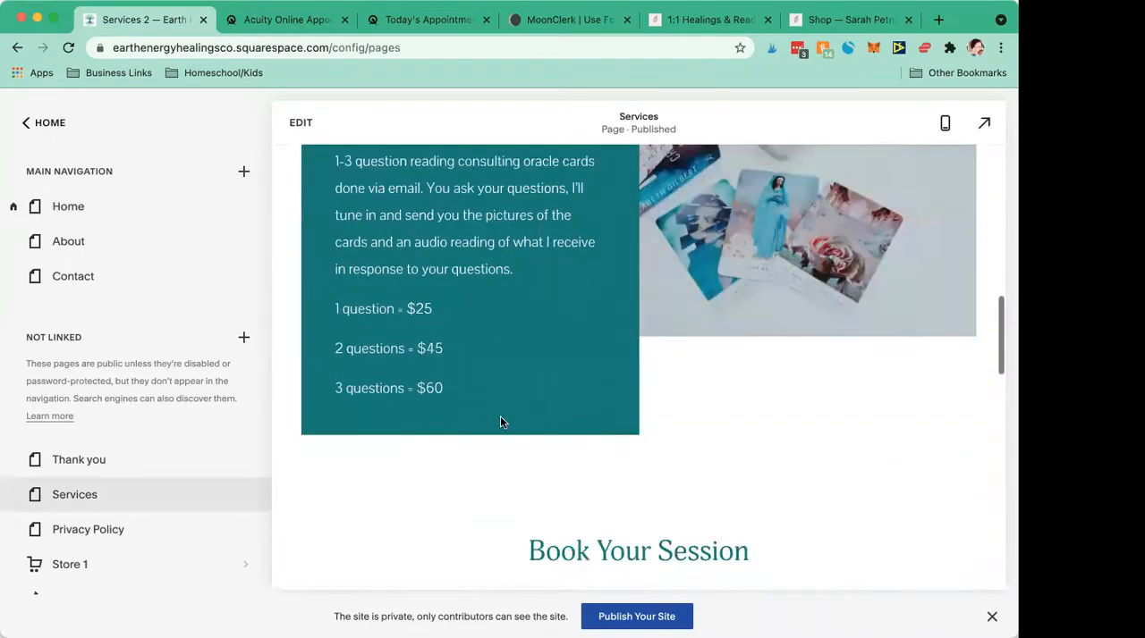
scroll(501, 422, up, 8)
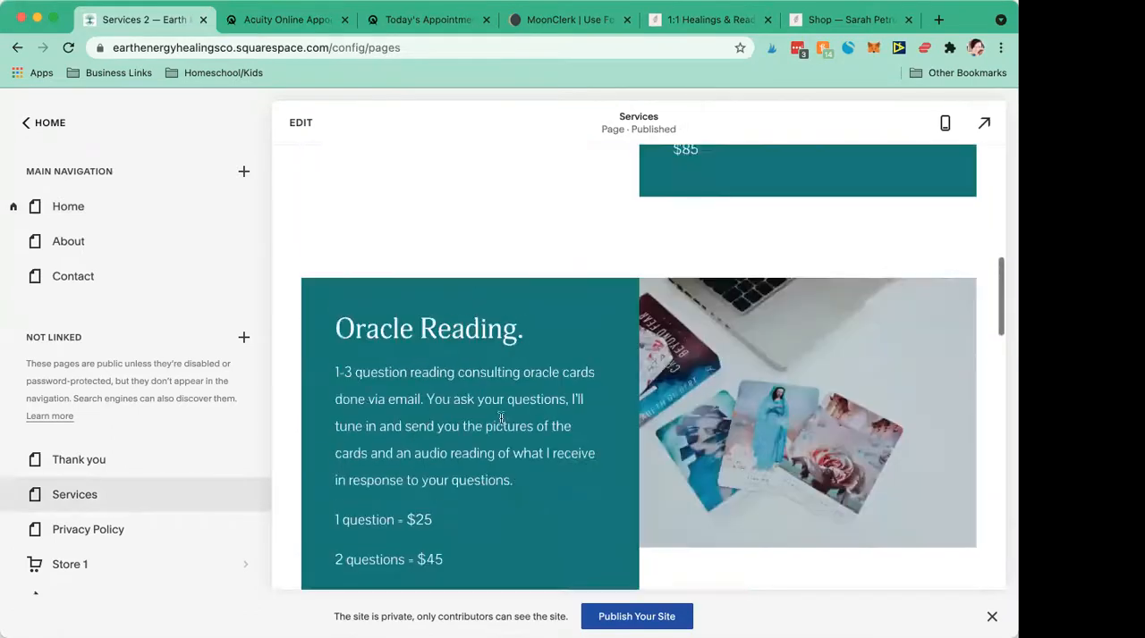
scroll(499, 418, up, 3)
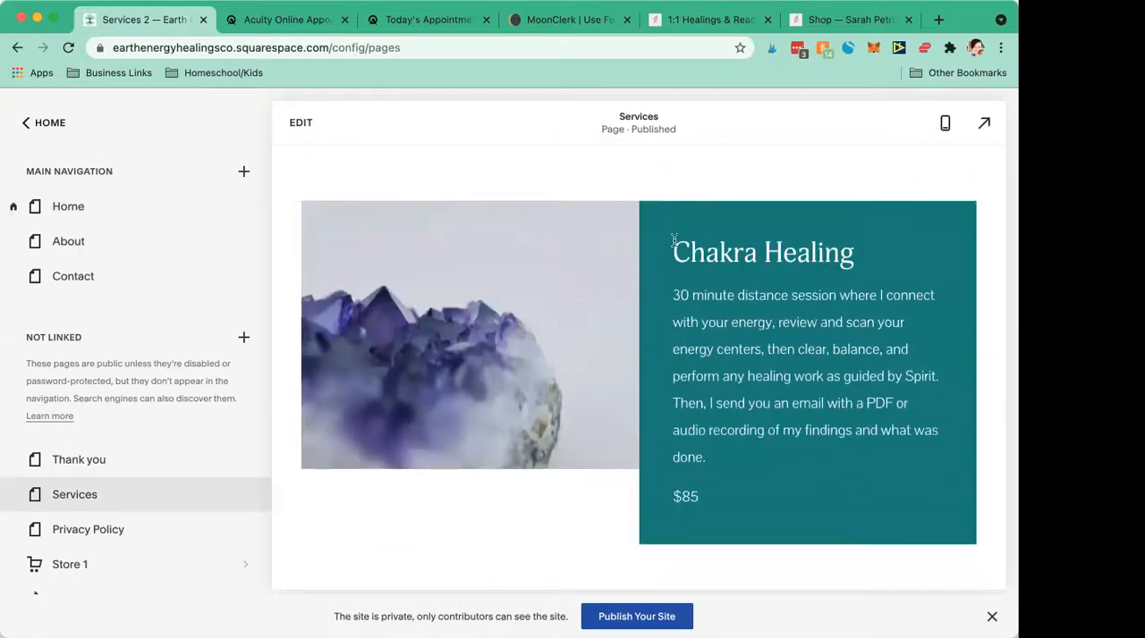
drag(680, 249, 865, 245)
click(862, 248)
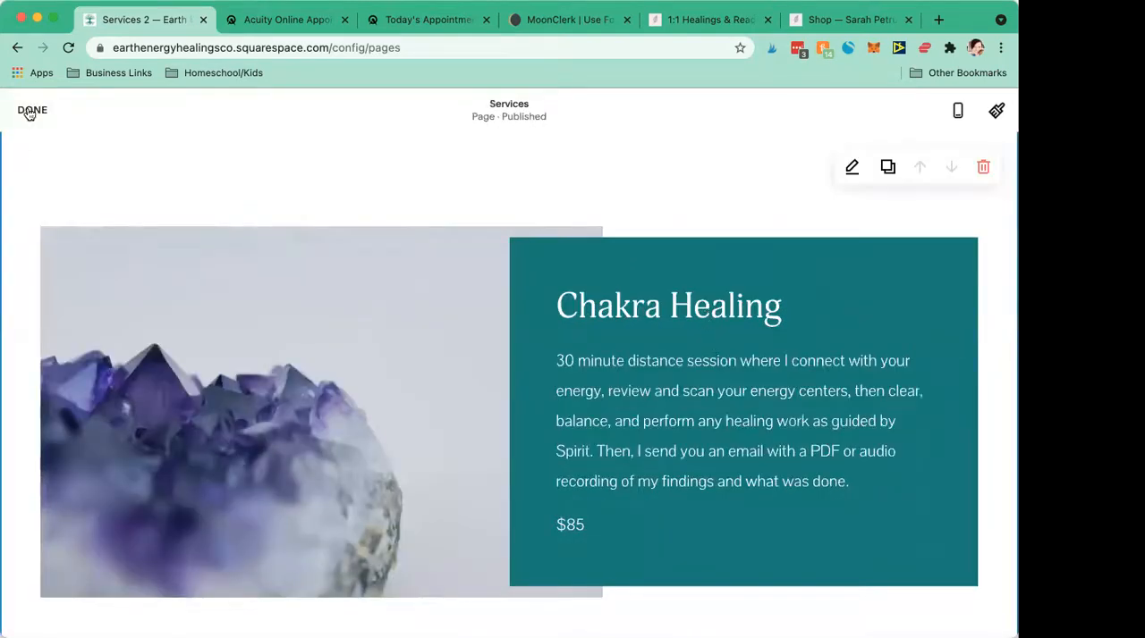
click(30, 112)
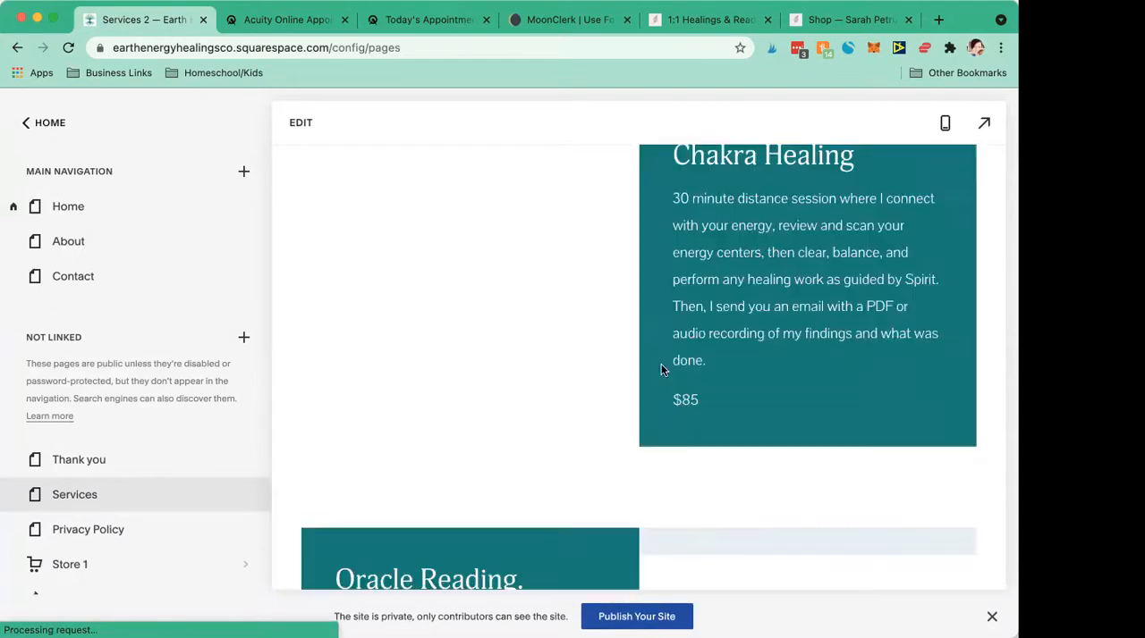
- Examine the Services page from the Chakra Healing section through Oracle Reading to the Book Your Session section
scroll(661, 370, down, 3)
scroll(662, 370, down, 2)
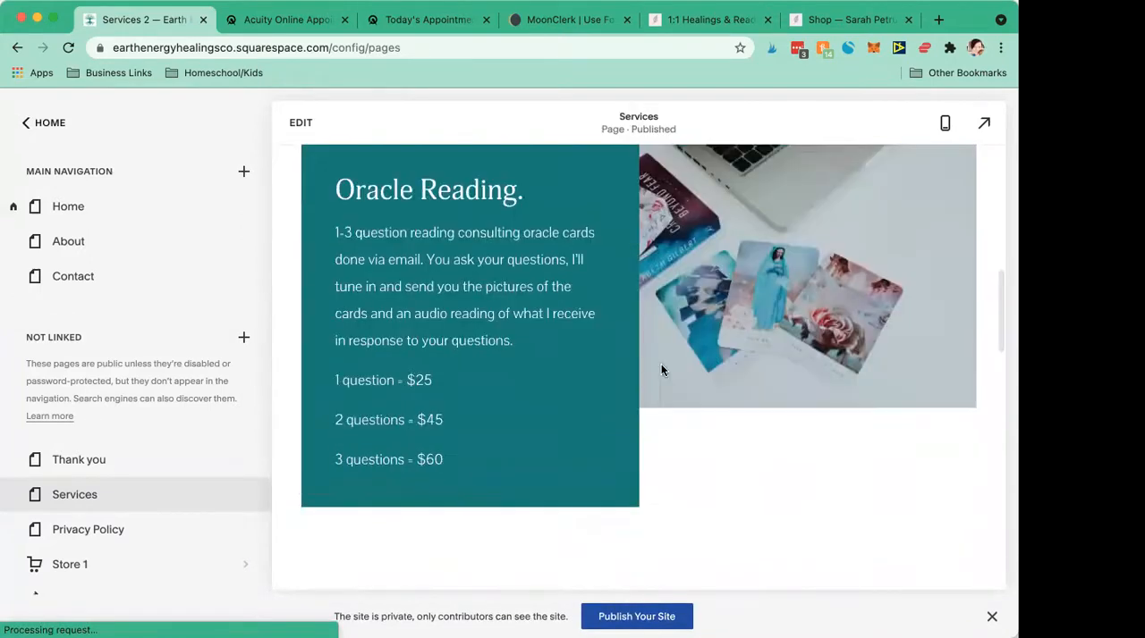
scroll(662, 370, down, 3)
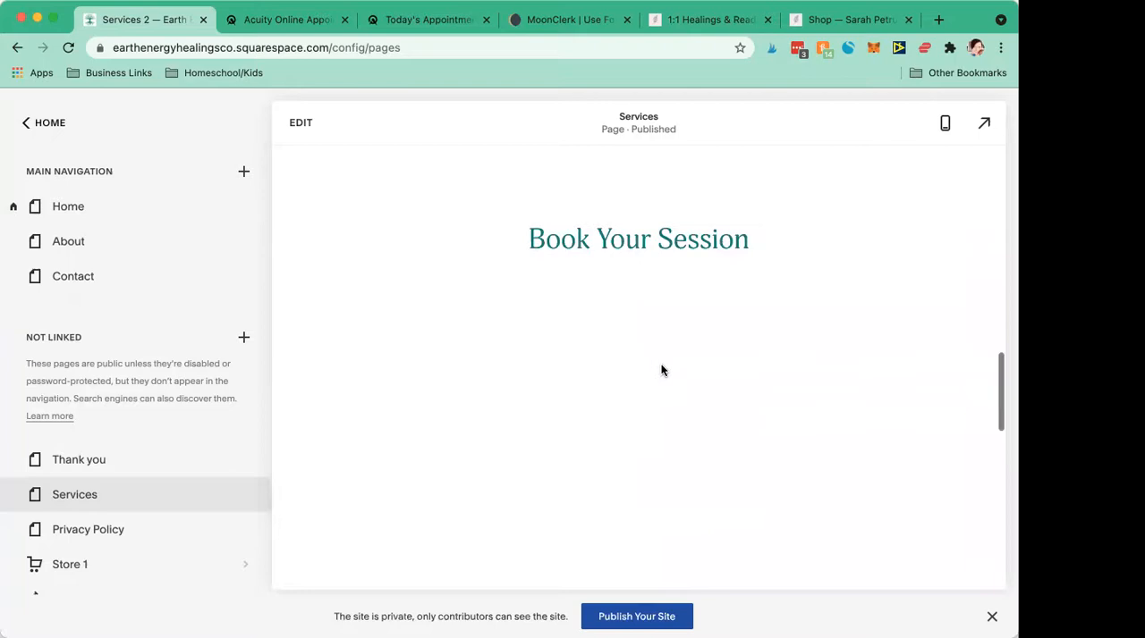
scroll(661, 370, up, 3)
scroll(662, 370, up, 2)
scroll(660, 369, up, 5)
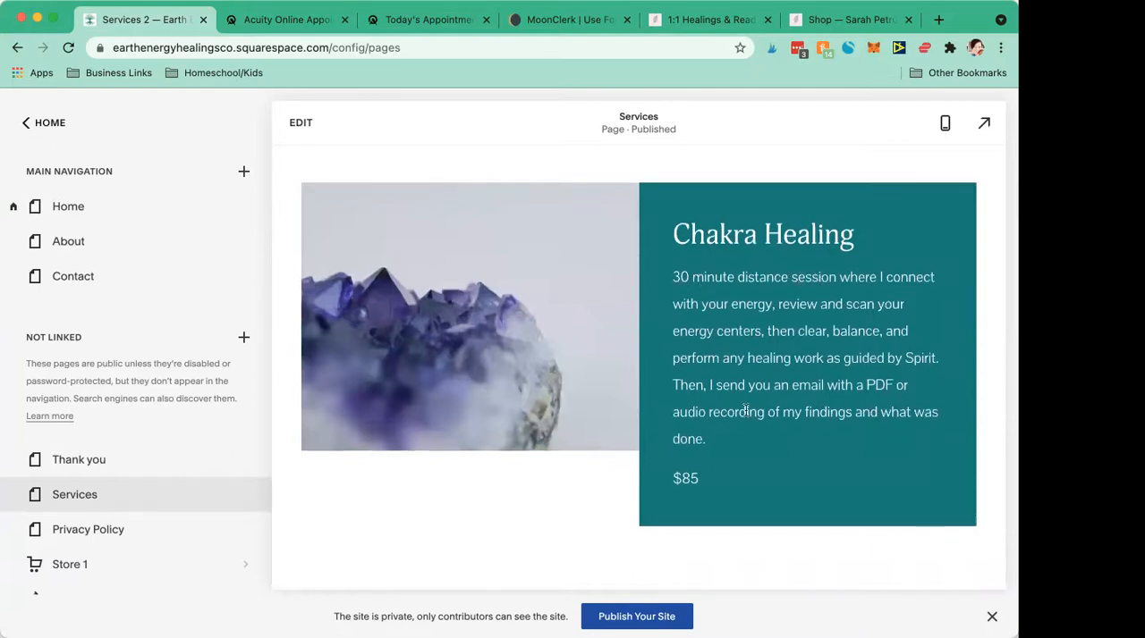
scroll(755, 436, down, 1)
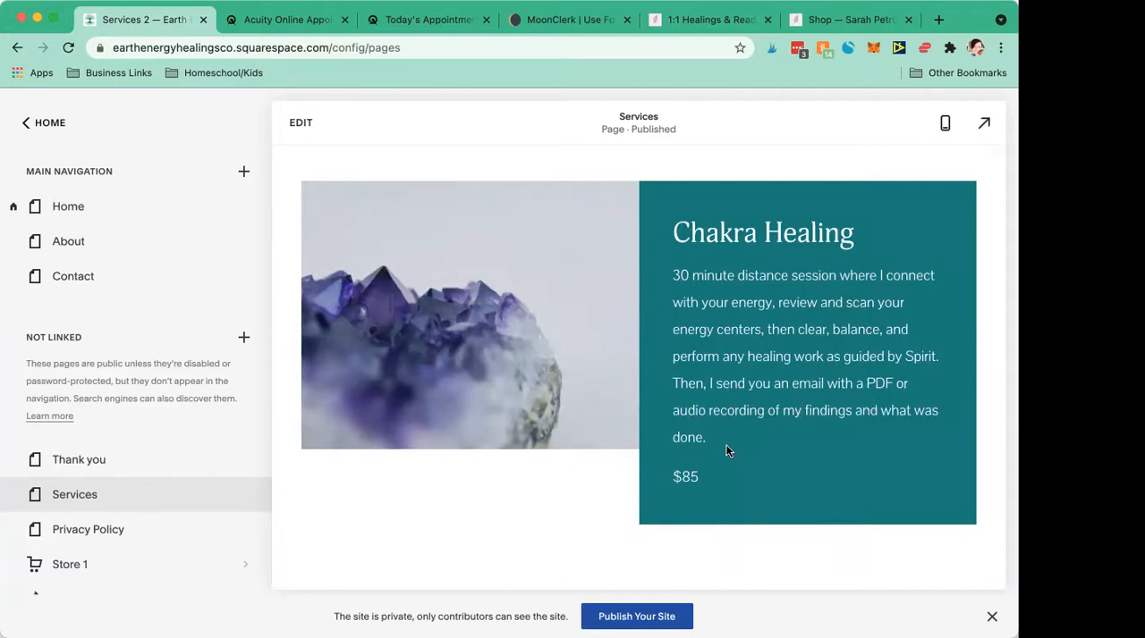
scroll(725, 451, up, 1)
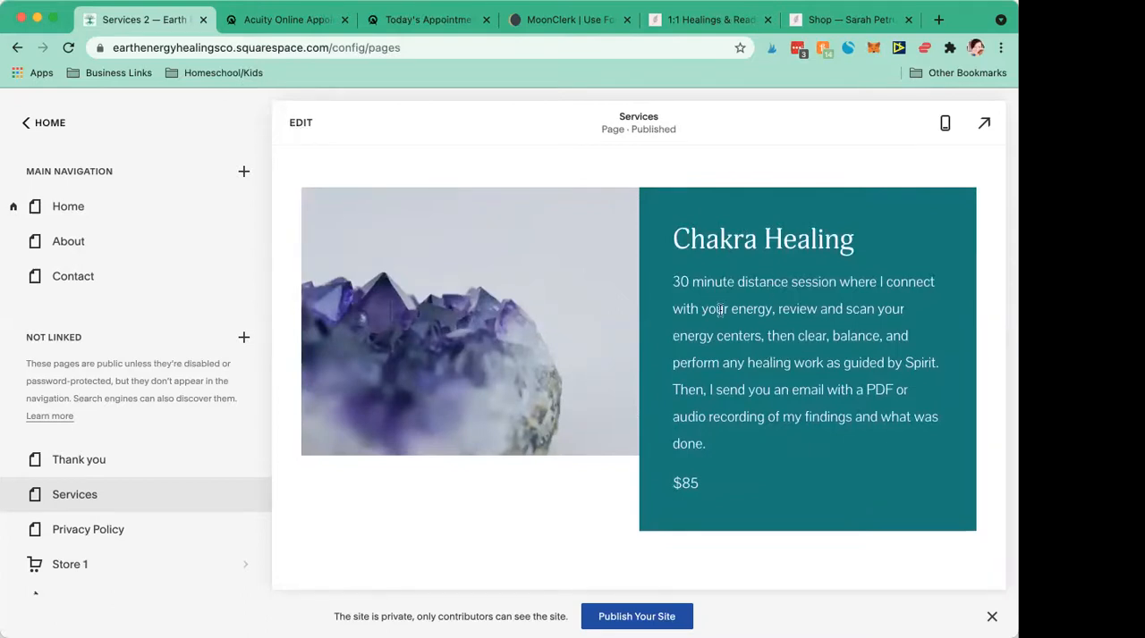
- Open the Services page for editing and place the cursor in the Chakra Healing description
mouse_move(676, 283)
mouse_down()
mouse_move(776, 322)
mouse_move(796, 454)
mouse_up()
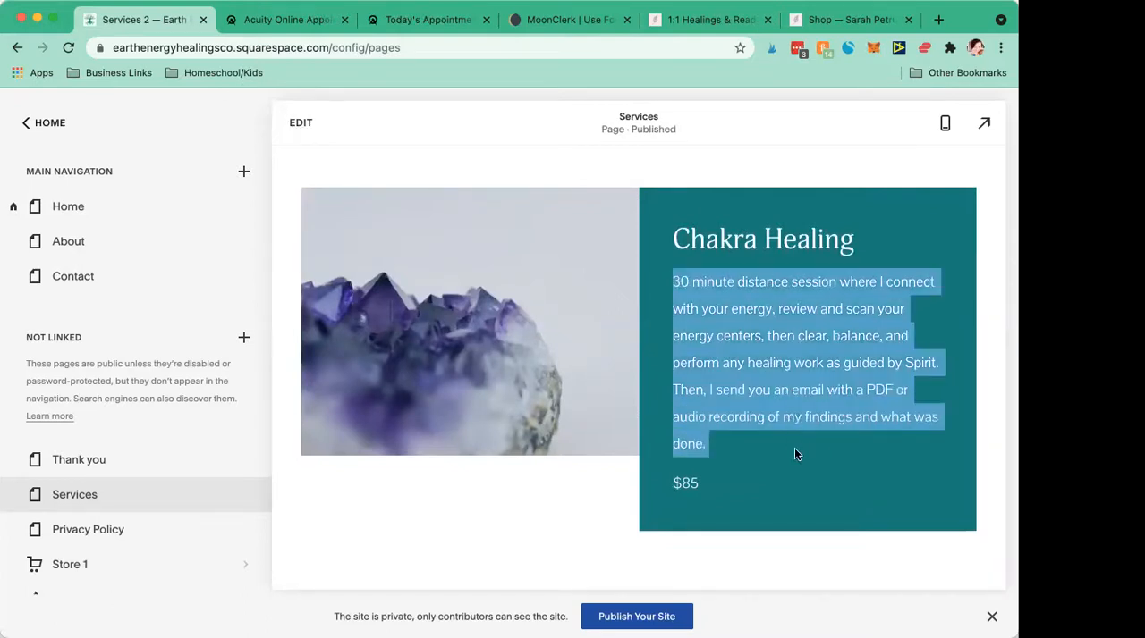
click(797, 450)
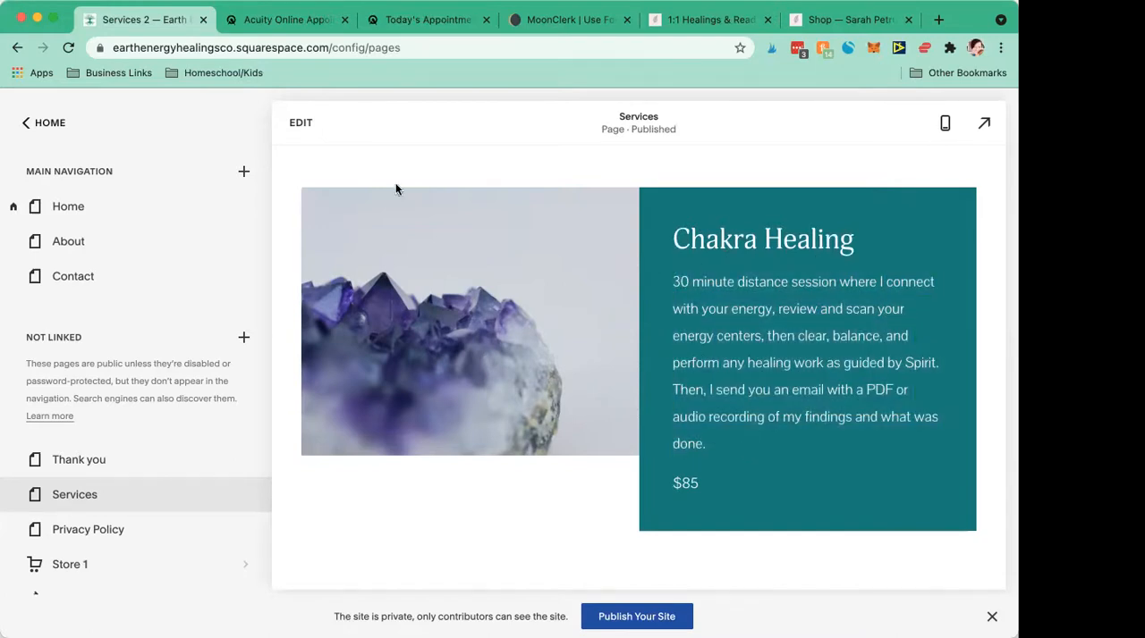
click(297, 124)
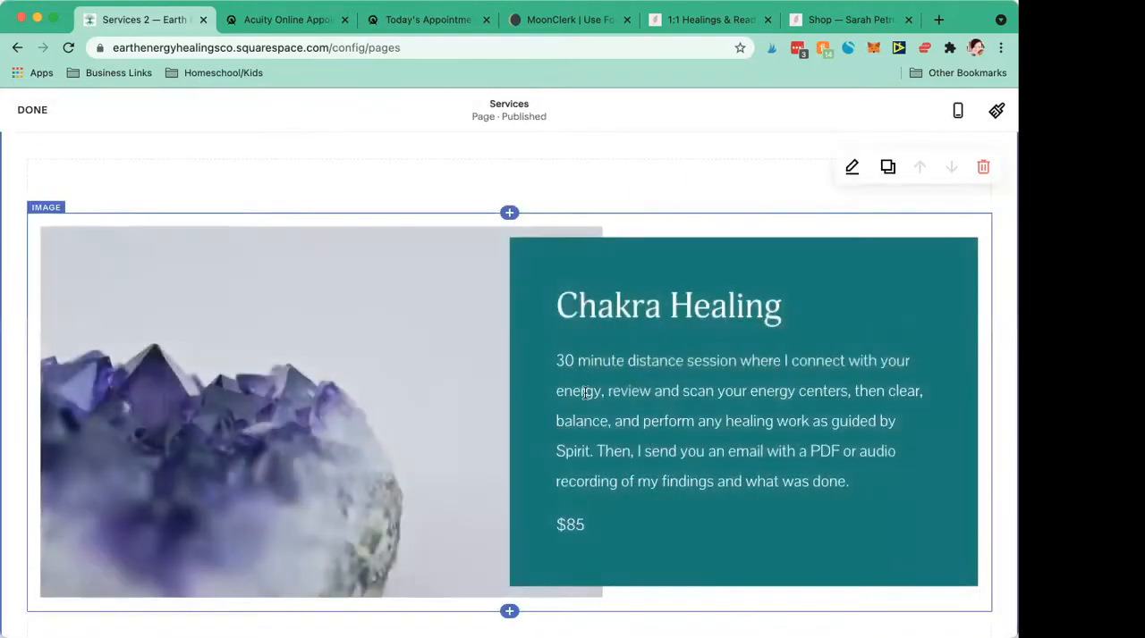
scroll(585, 394, down, 2)
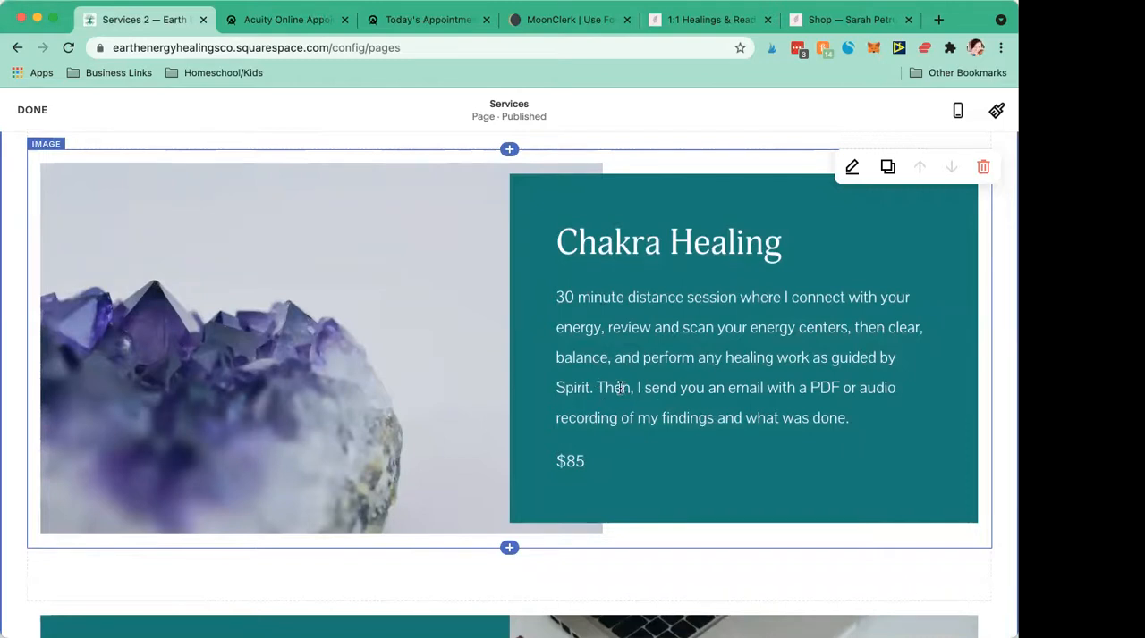
drag(560, 417, 780, 417)
click(780, 418)
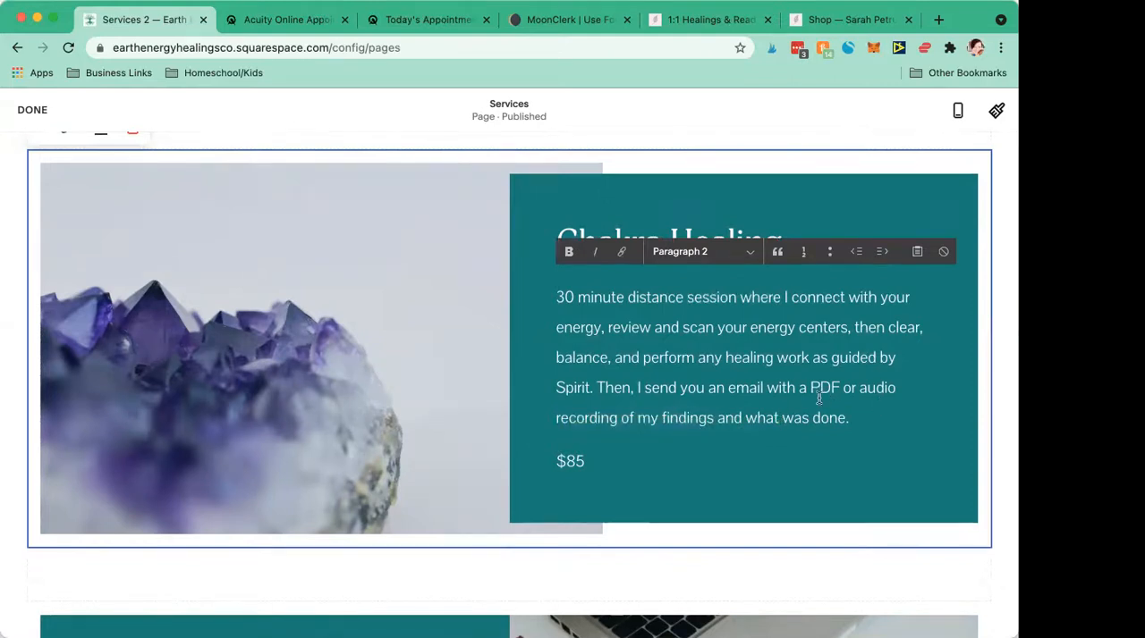
- Highlight the PDF and audio recording wording and the whole closing sentence about delivery in the Chakra Healing description
drag(838, 391, 762, 397)
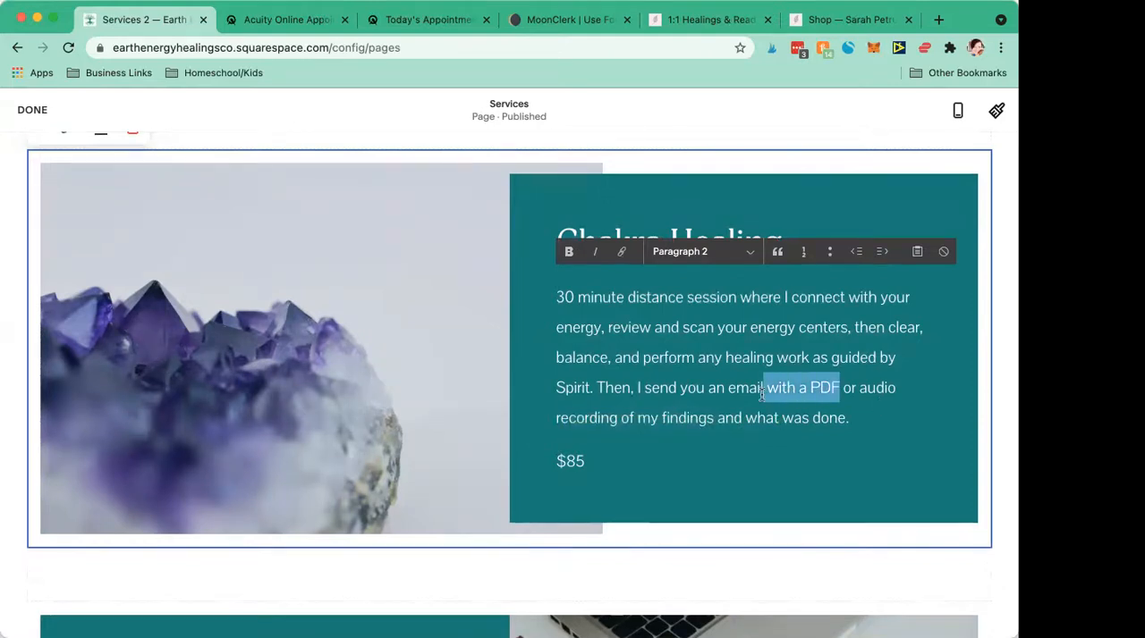
click(762, 396)
drag(861, 393, 617, 426)
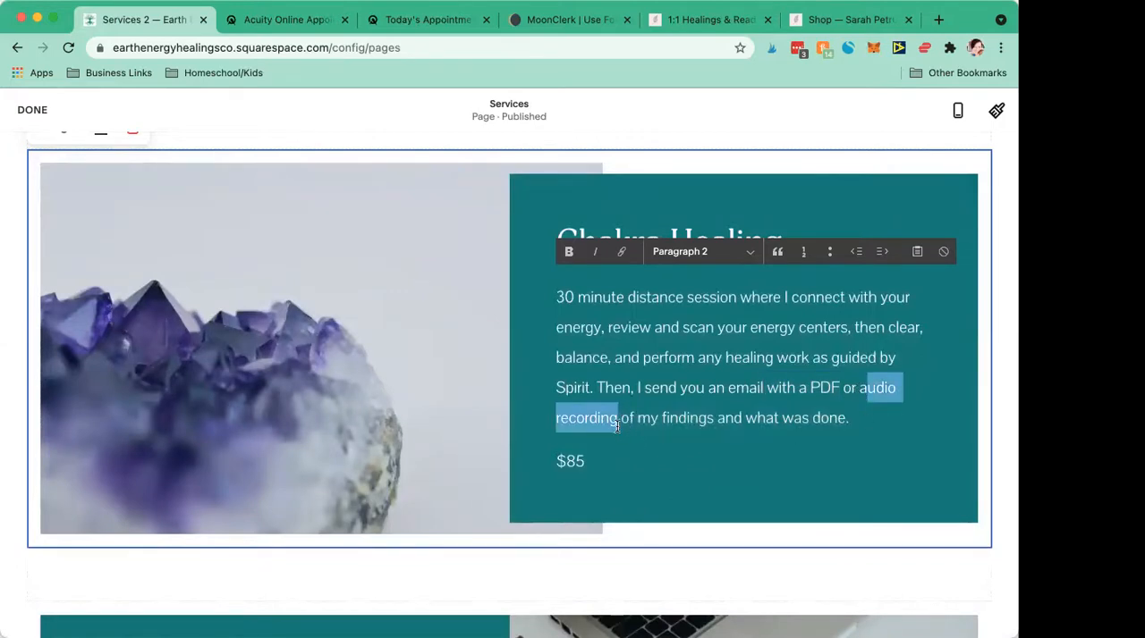
click(617, 426)
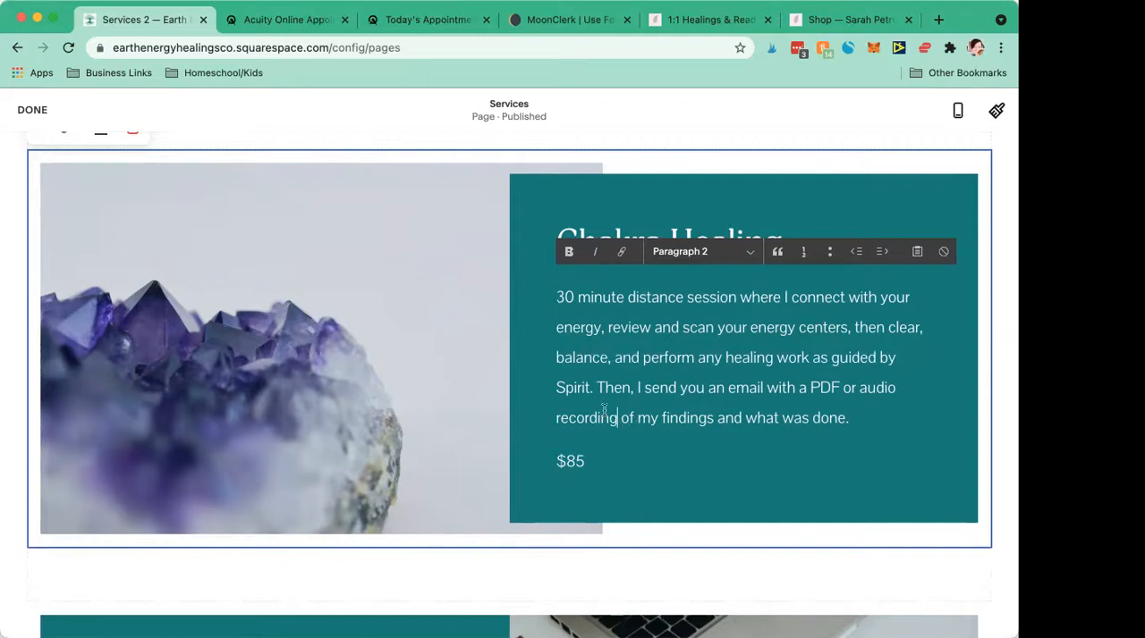
mouse_move(598, 389)
mouse_down()
mouse_move(856, 409)
mouse_move(854, 419)
mouse_move(596, 388)
mouse_up()
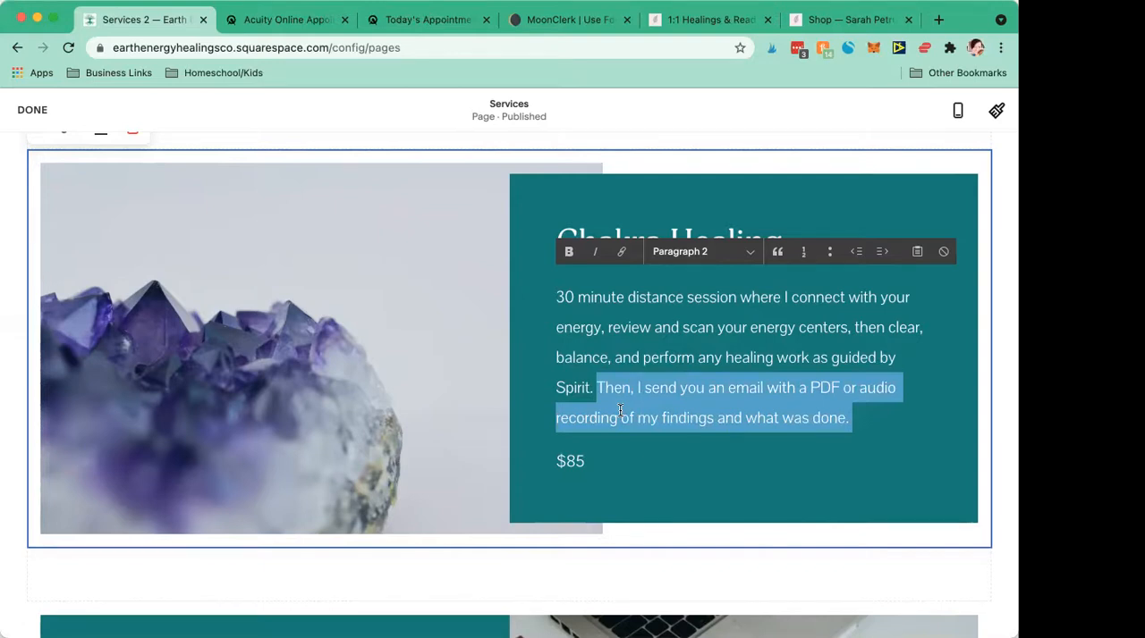
click(875, 420)
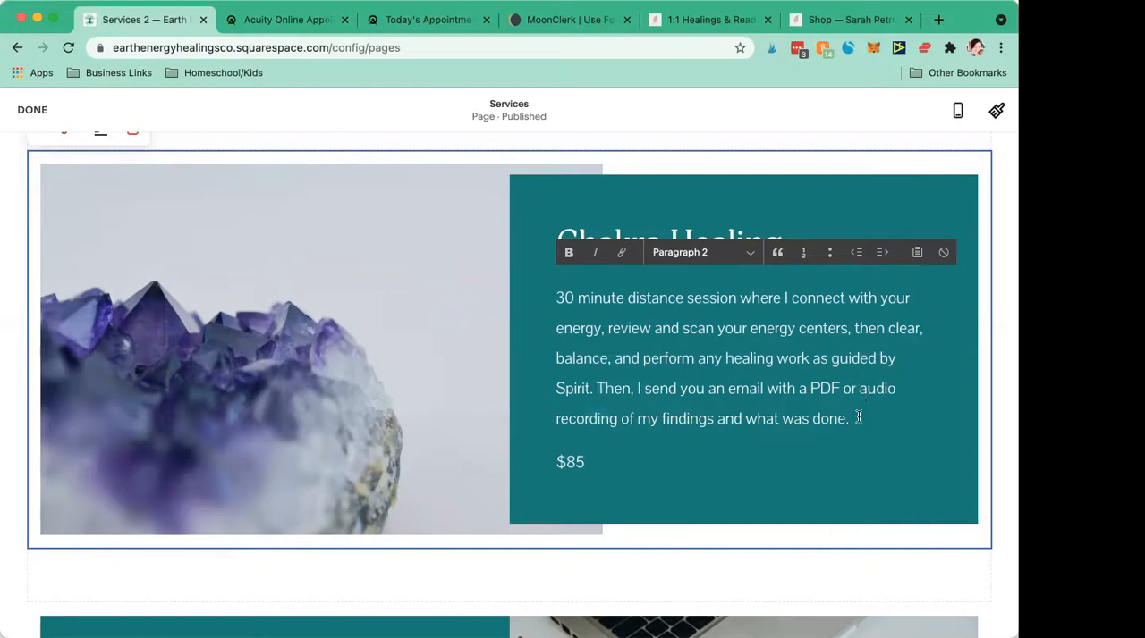
- Replace the Chakra Healing text after "Then," with "I'll record the findings via video and send you a link to"
drag(859, 416, 635, 391)
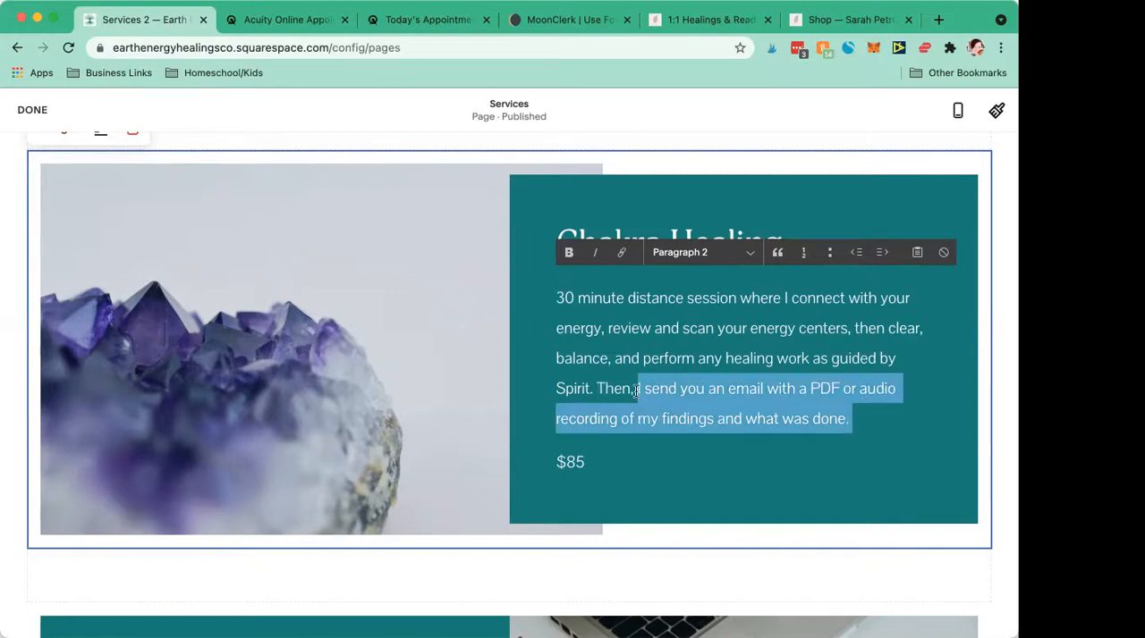
key(BackSpace)
text(I'll reco)
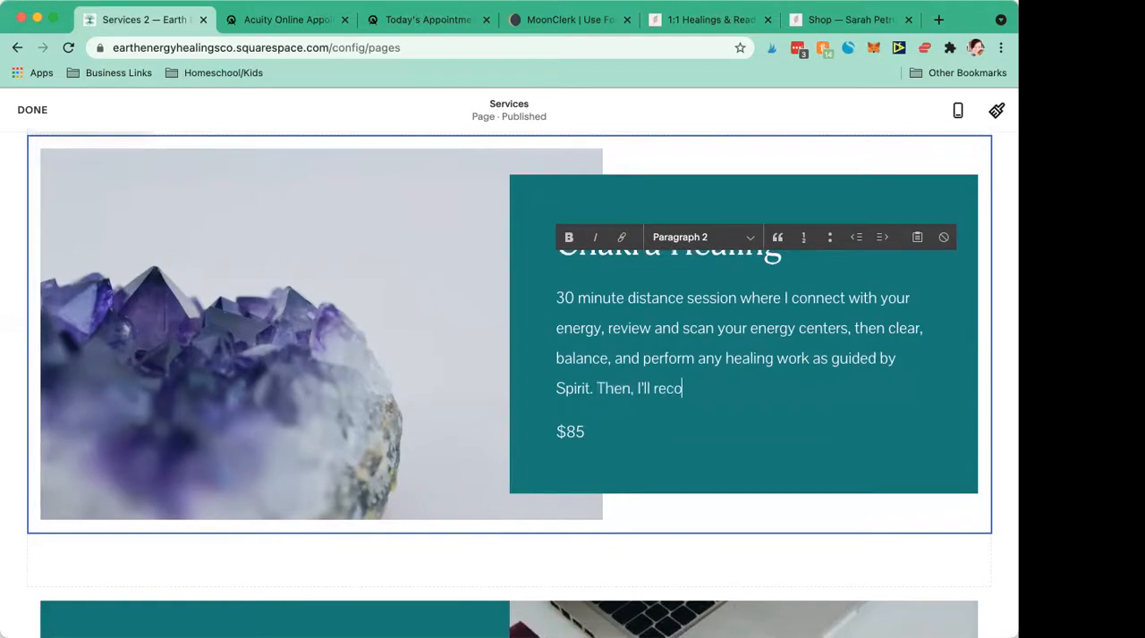
text(rd the findings via via and s)
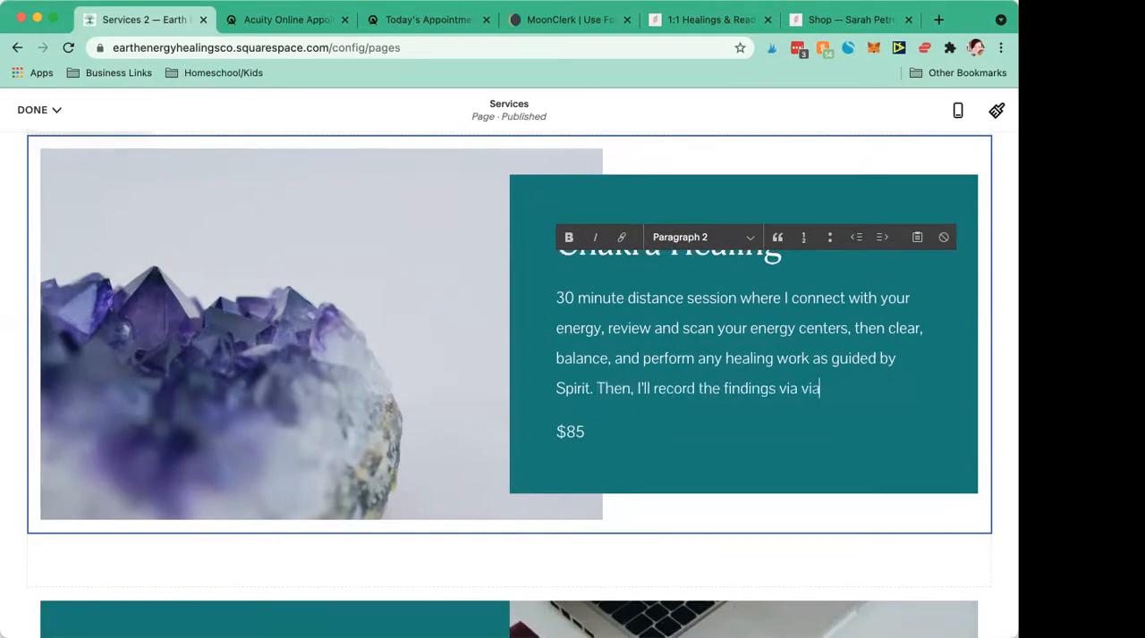
key(BackSpace)
key(BackSpace)
key(BackSpace)
key(BackSpace)
key(BackSpace)
key(BackSpace)
key(BackSpace)
key(BackSpace)
text(ideo and send you a lin)
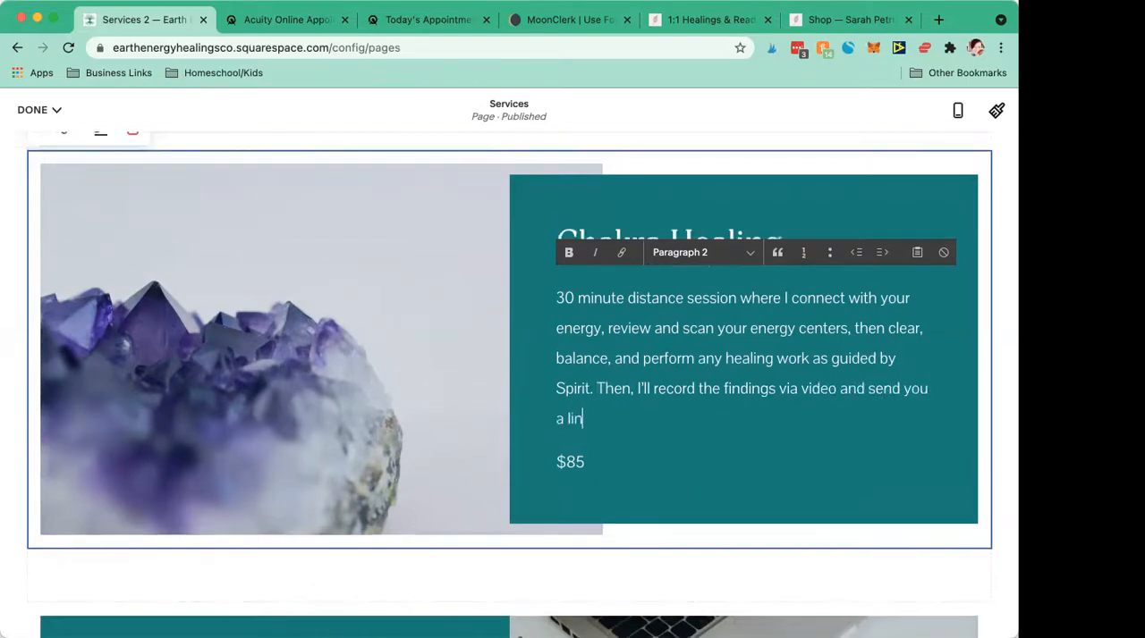
text(k to the video with every)
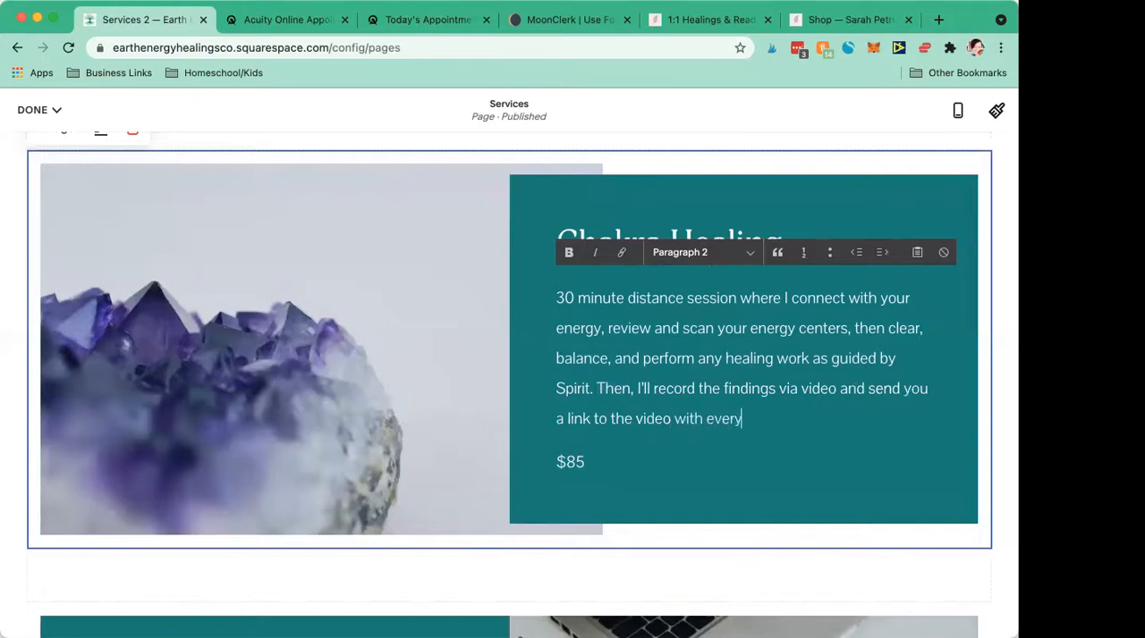
text(thing that was done and w)
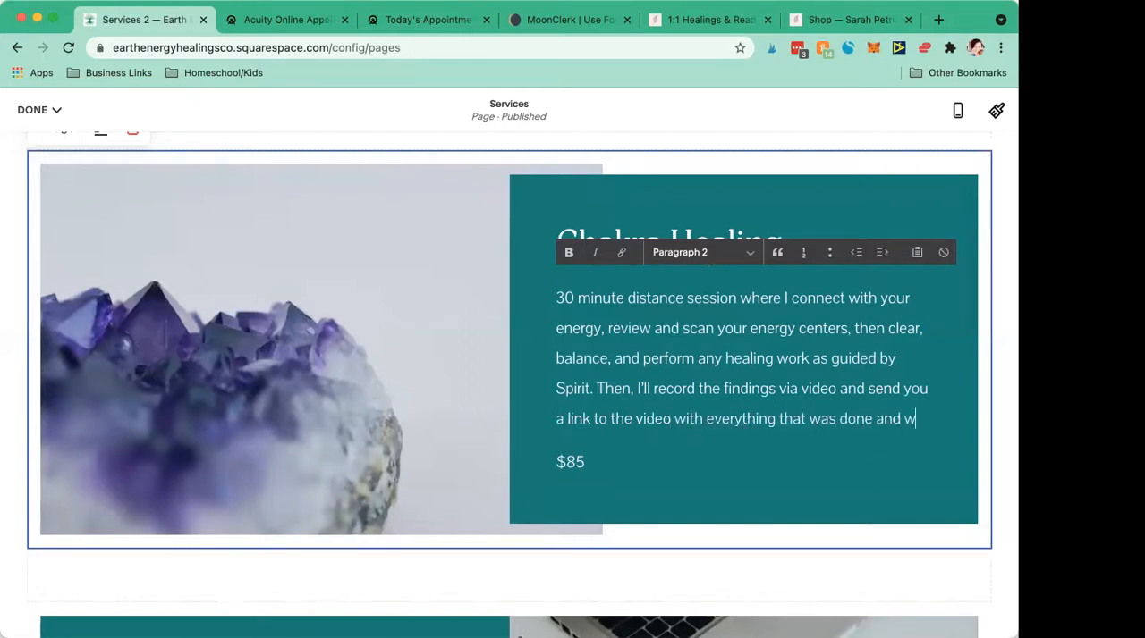
text(hat came up)
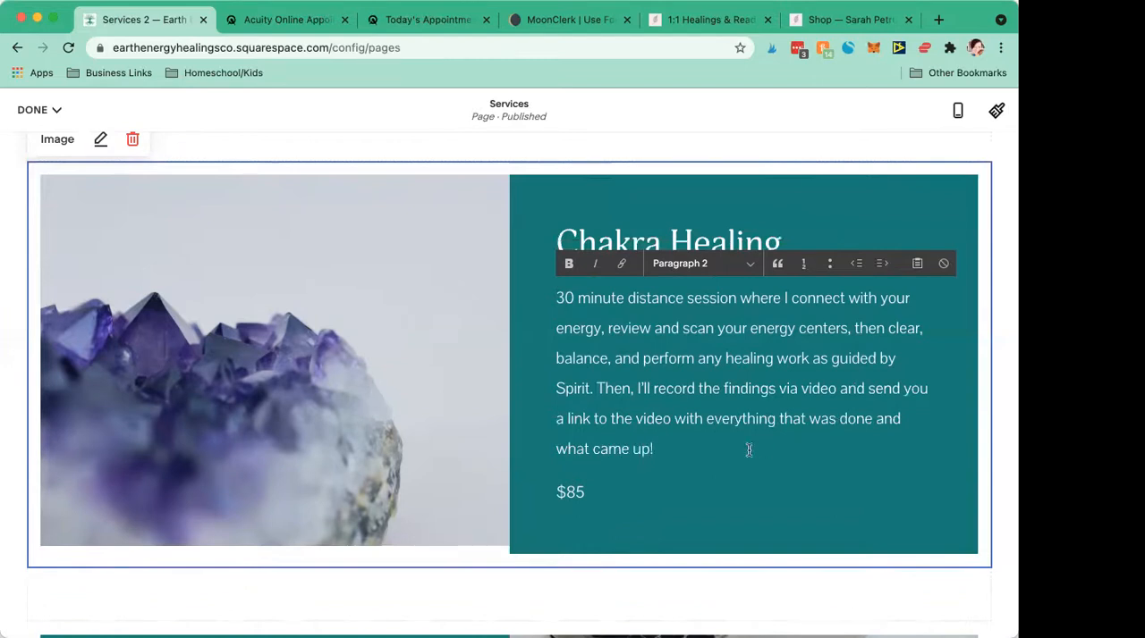
text(! (we)
- Finish the Chakra Healing delivery sentence with "the video with everything that was done and what came up!"
key(BackSpace)
key(BackSpace)
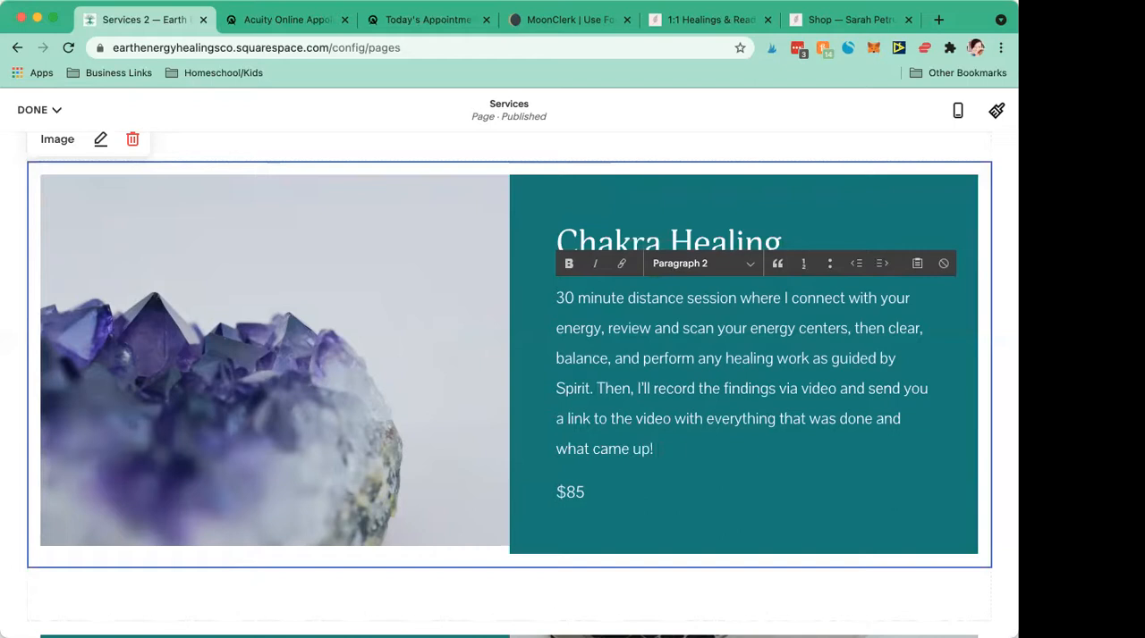
- Add the sentence "My turnaround time is 7-10 days from when you book to when I complete the session." to the Chakra Healing description
text(My turnaround time is 7-10 days from)
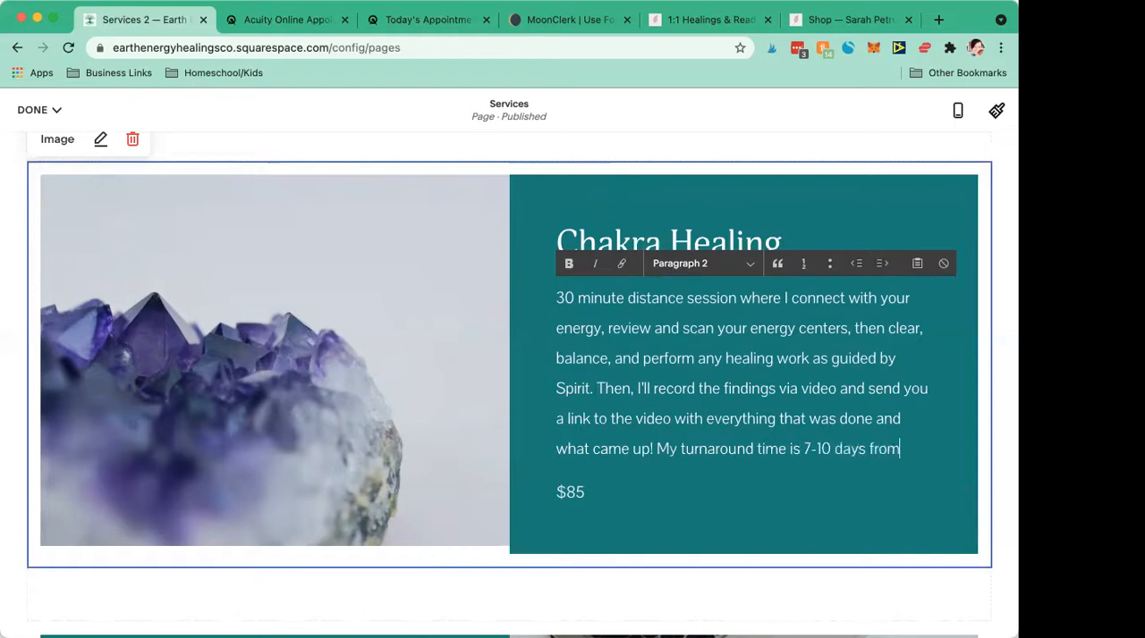
text( when you book to when)
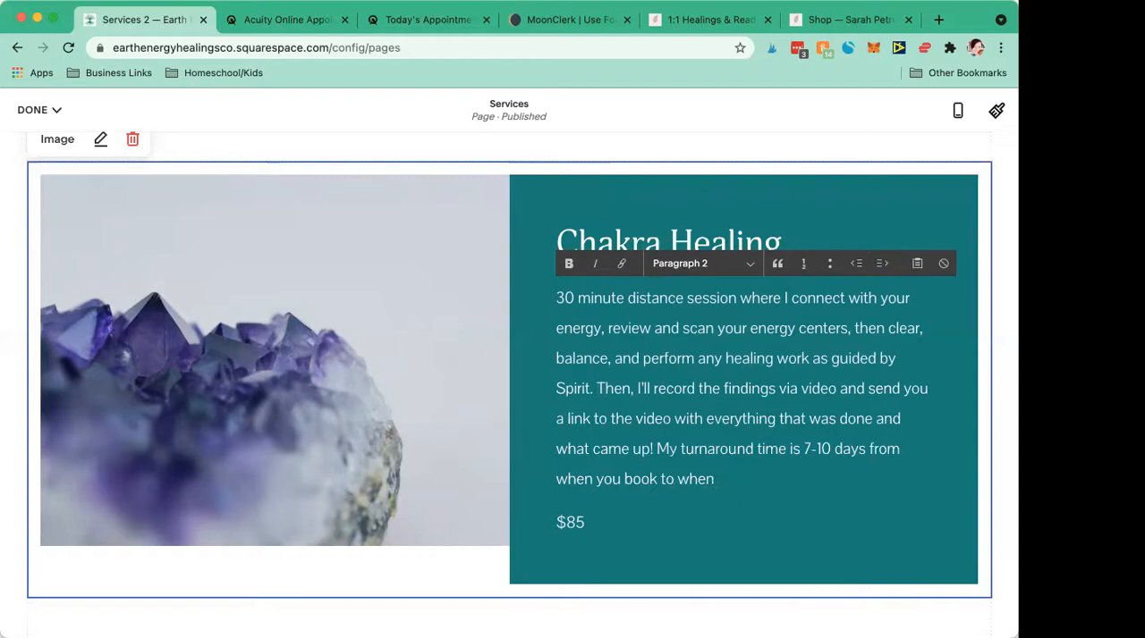
text( I complete the session.)
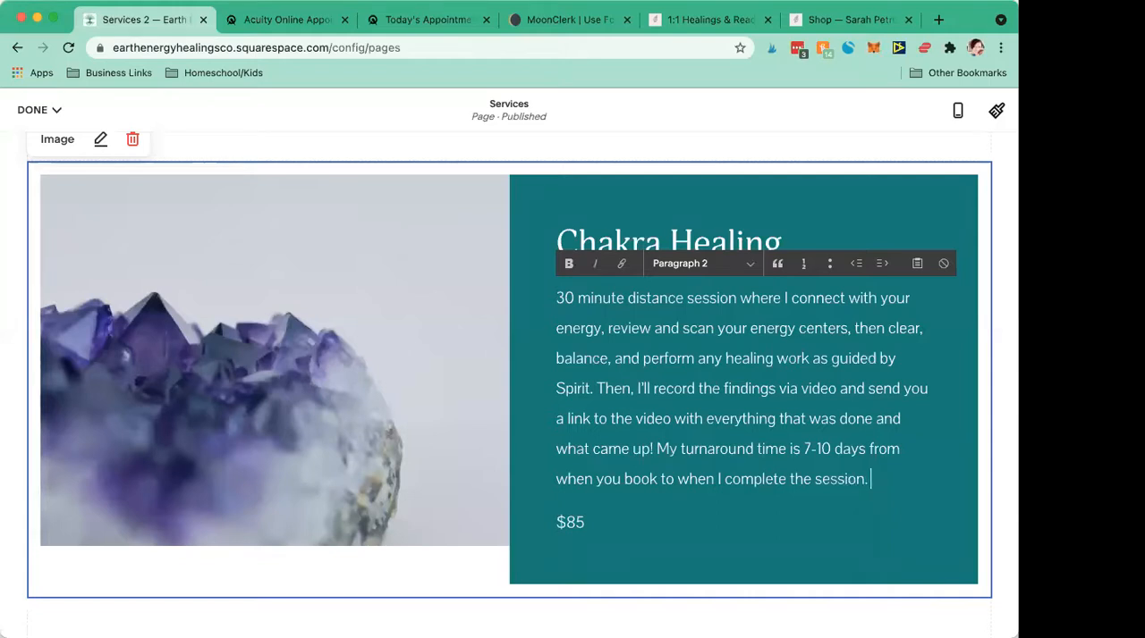
text( Once yousched)
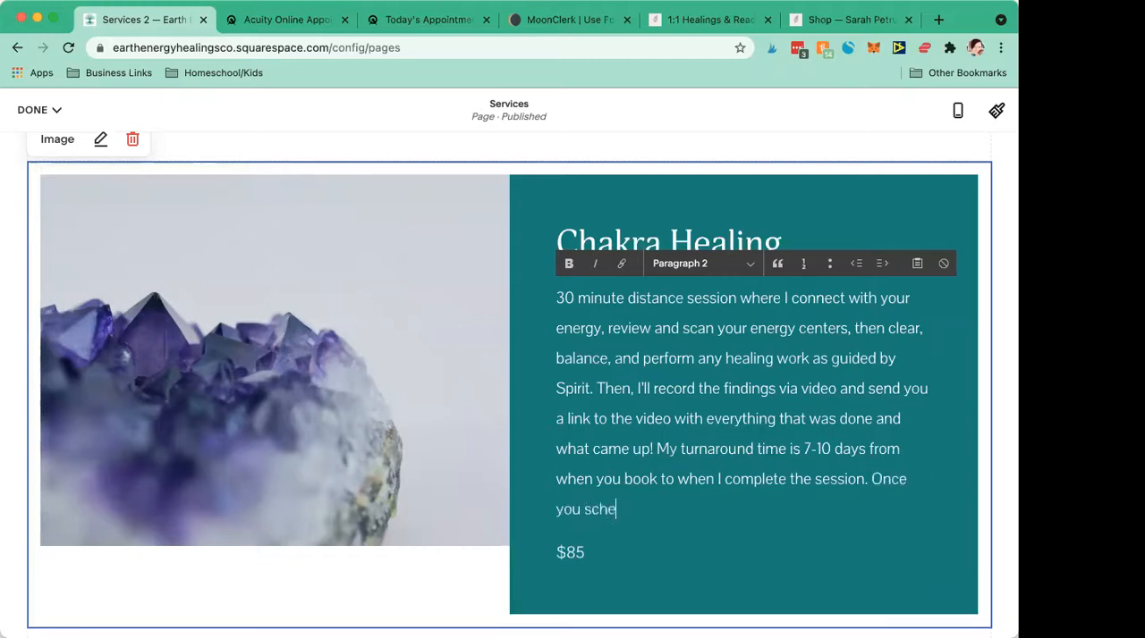
- End the Chakra Healing description with "Once you book, I will let you know when to expect the session to be completed."
key(BackSpace)
key(BackSpace)
key(BackSpace)
key(BackSpace)
key(BackSpace)
text(book, I will let you know)
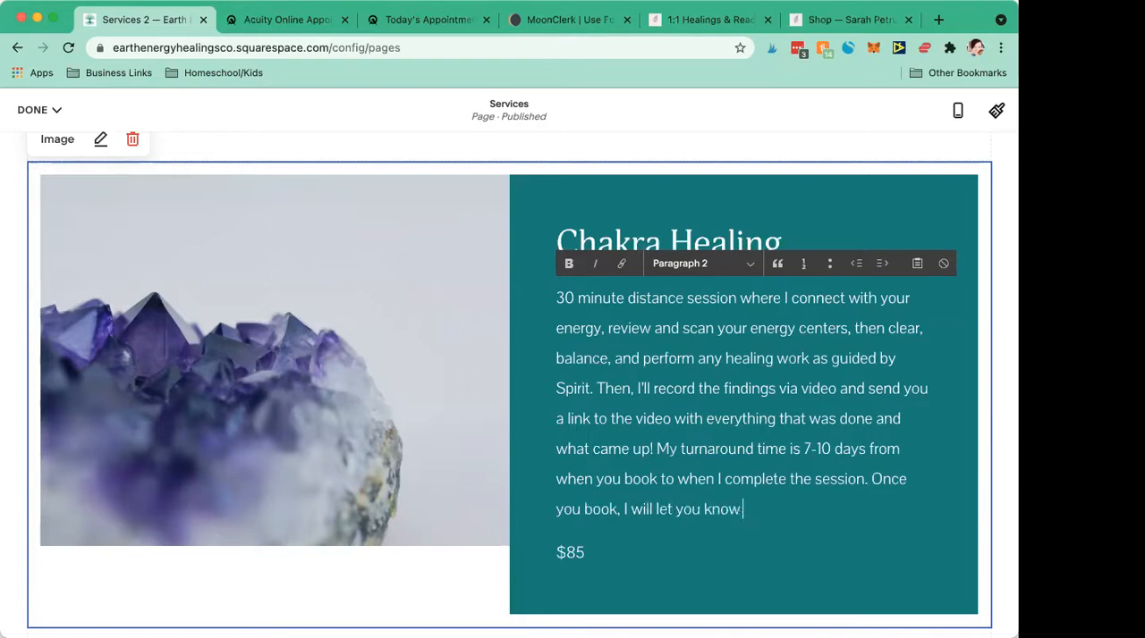
text( when to expect the session d)
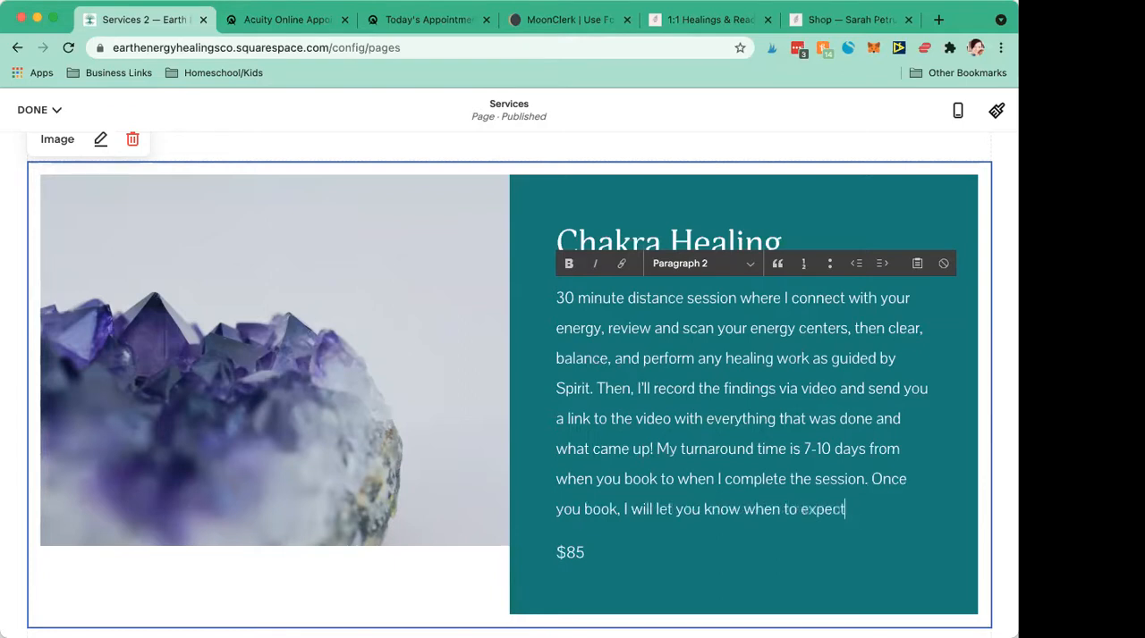
key(BackSpace)
text(to be completed)
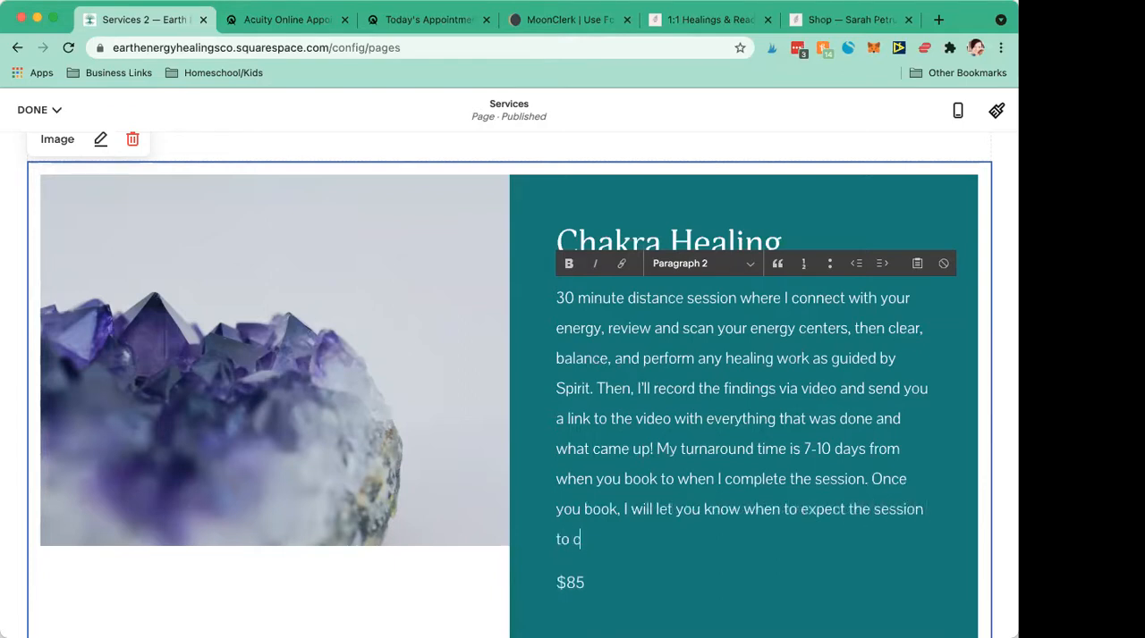
text(.)
click(364, 480)
- Examine how the Oracle Reading description explains asking questions and receiving card pictures and an audio reading
scroll(364, 480, down, 1)
scroll(365, 480, down, 5)
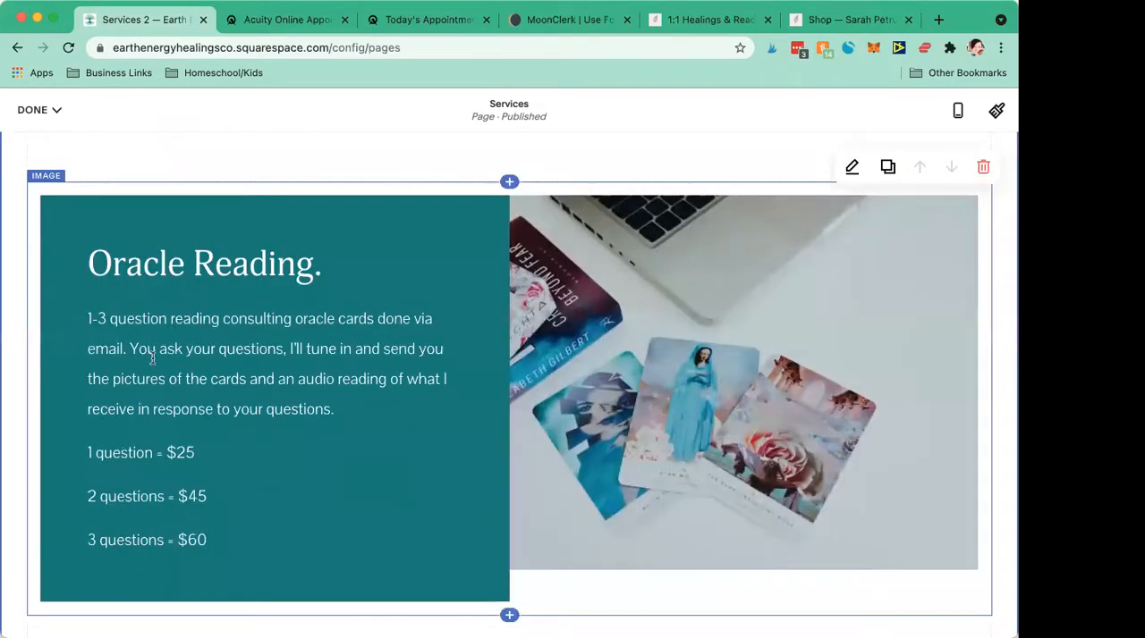
click(152, 358)
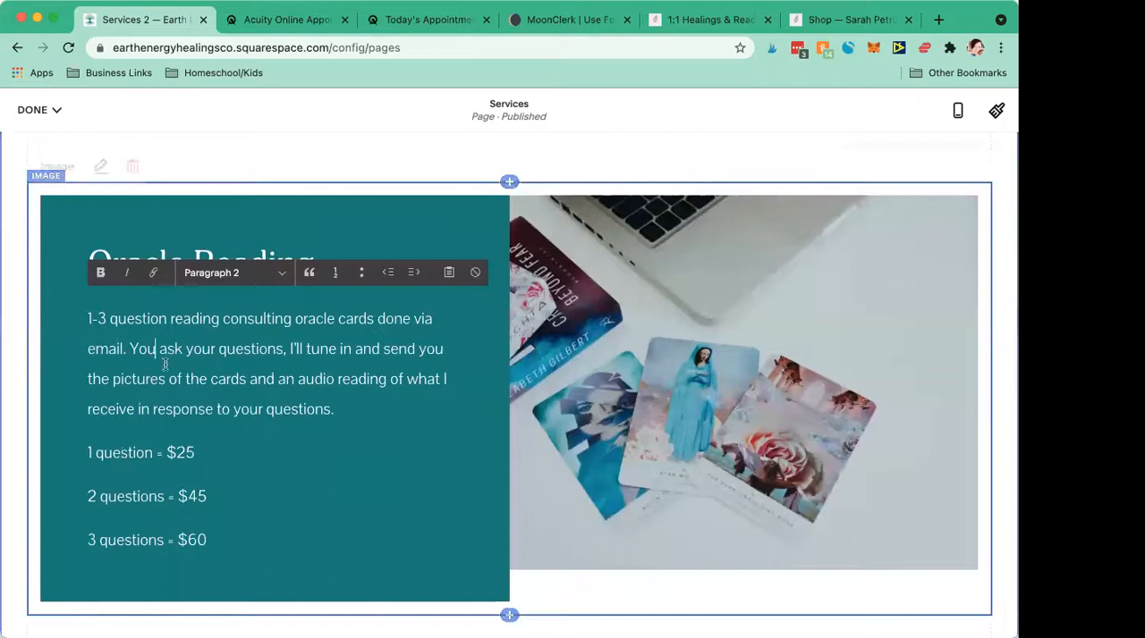
click(161, 348)
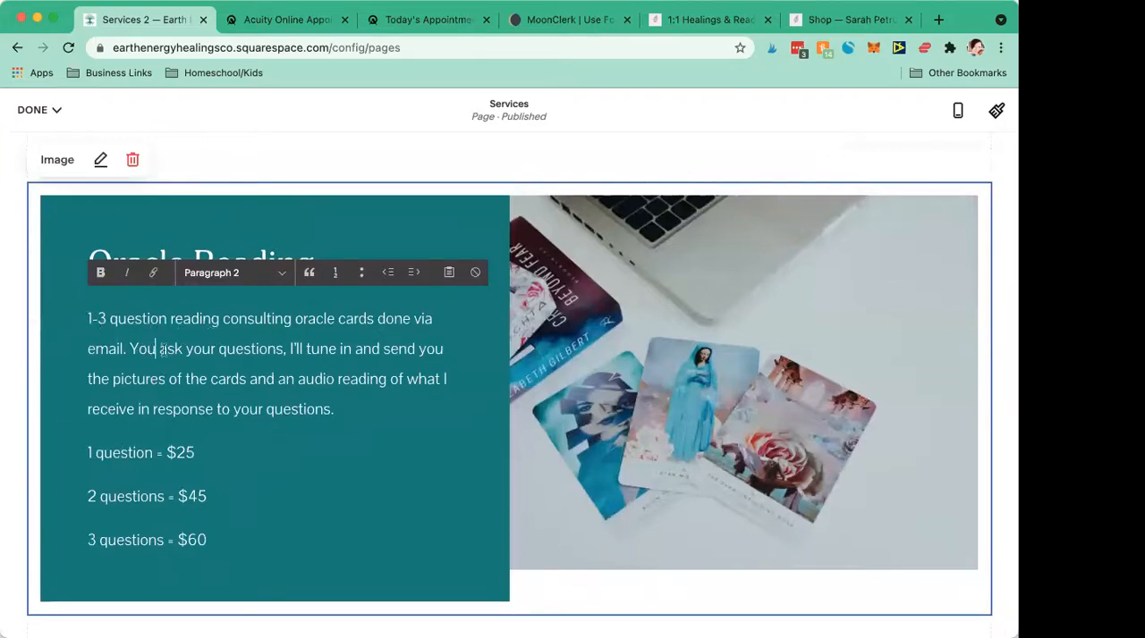
scroll(163, 349, up, 1)
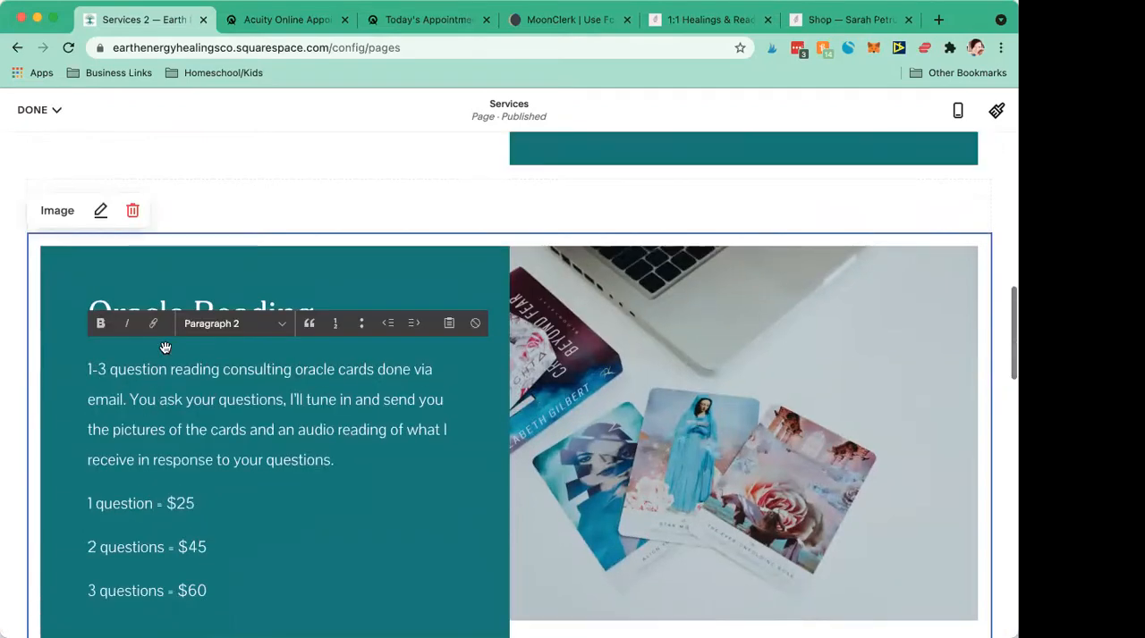
click(288, 425)
key(Right)
key(Right)
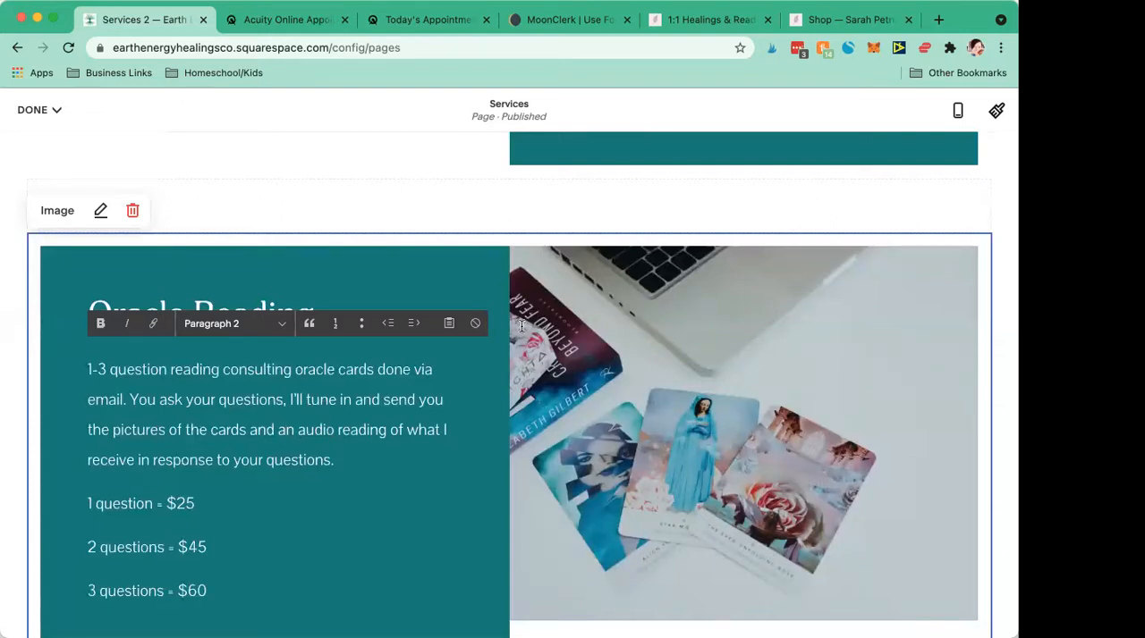
click(665, 502)
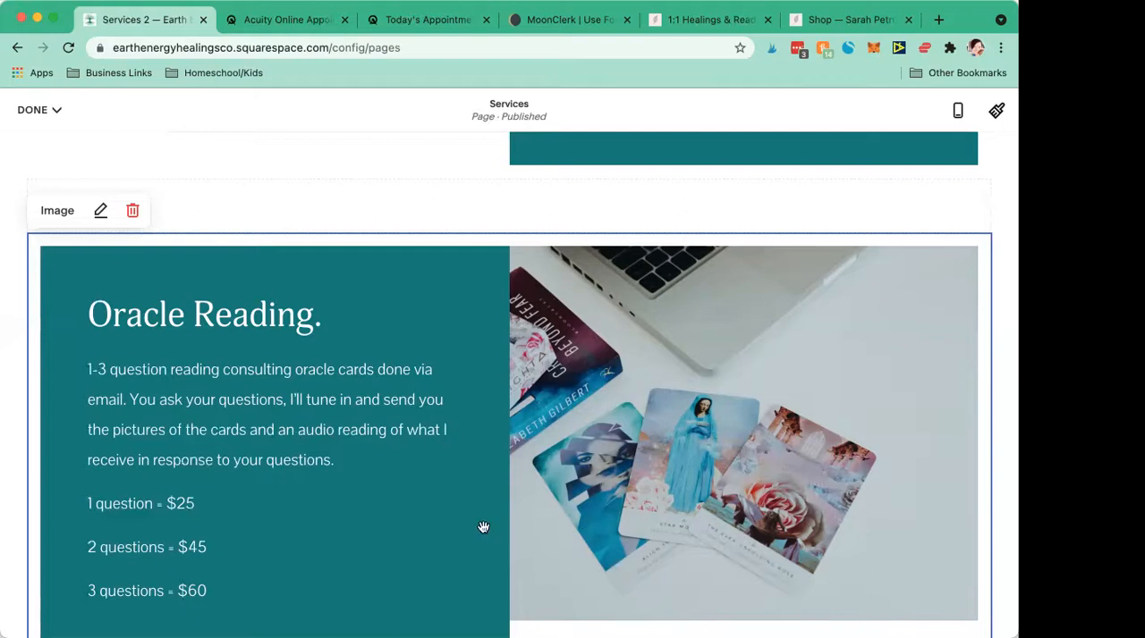
- Review the Oracle Reading prices per number of questions and return to the end of the Chakra Healing block
scroll(483, 528, down, 1)
scroll(482, 527, down, 5)
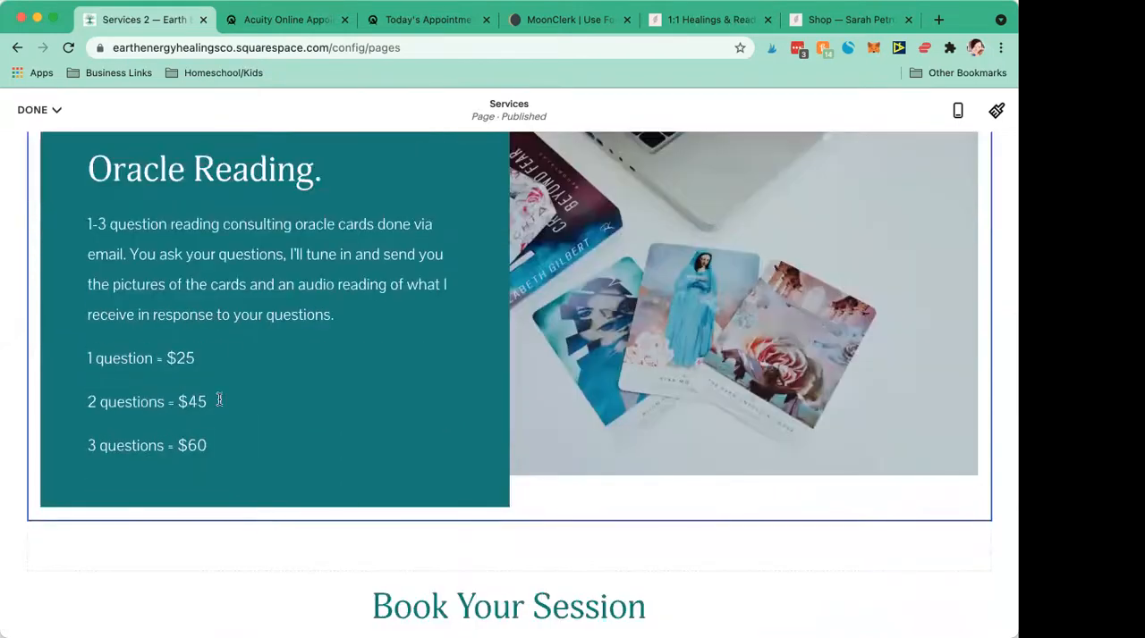
click(127, 257)
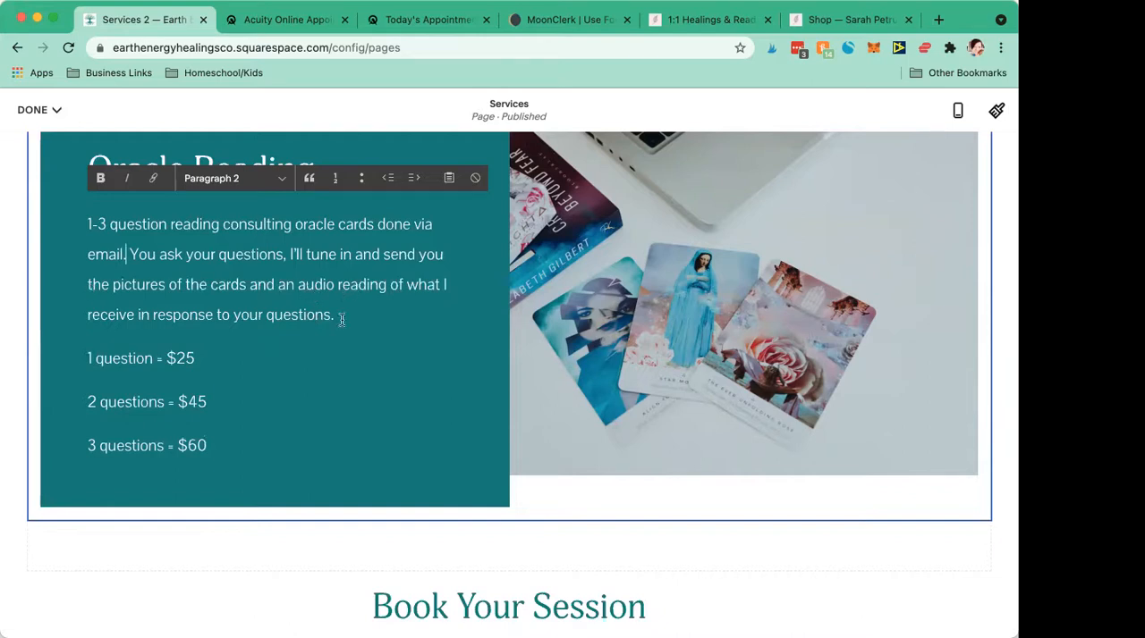
click(215, 358)
scroll(361, 417, down, 3)
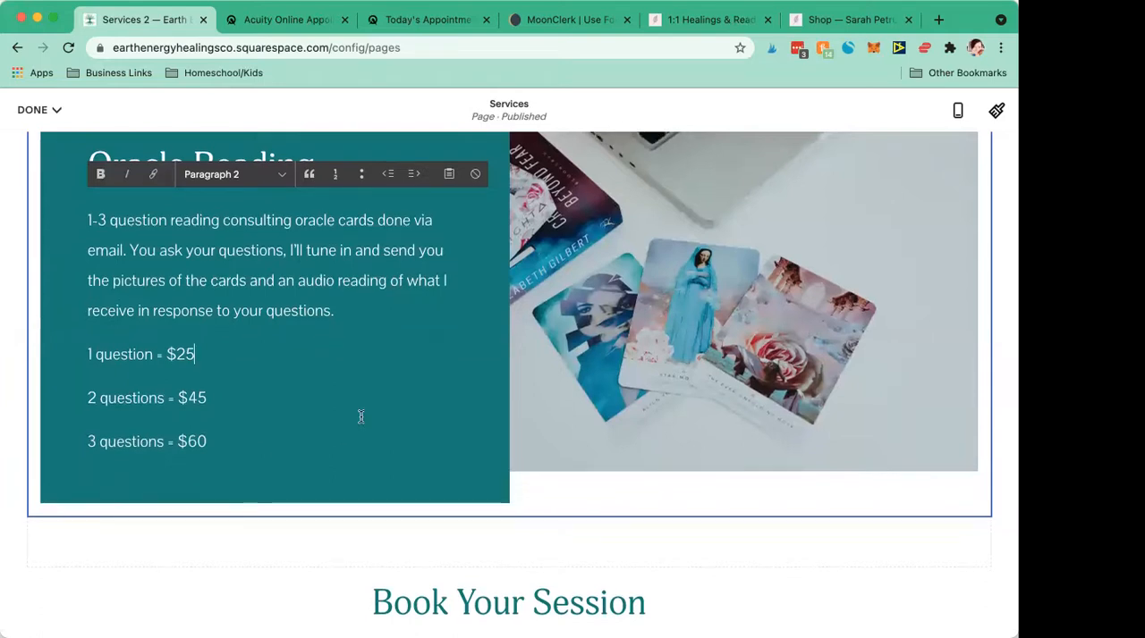
scroll(361, 417, up, 4)
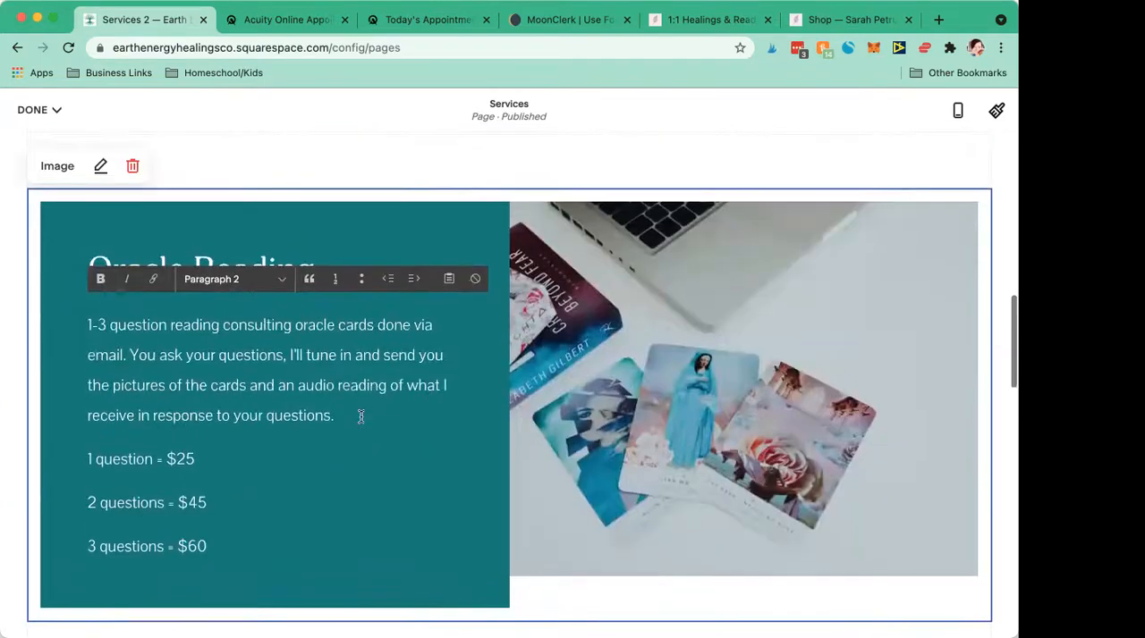
scroll(361, 416, down, 1)
scroll(362, 417, up, 5)
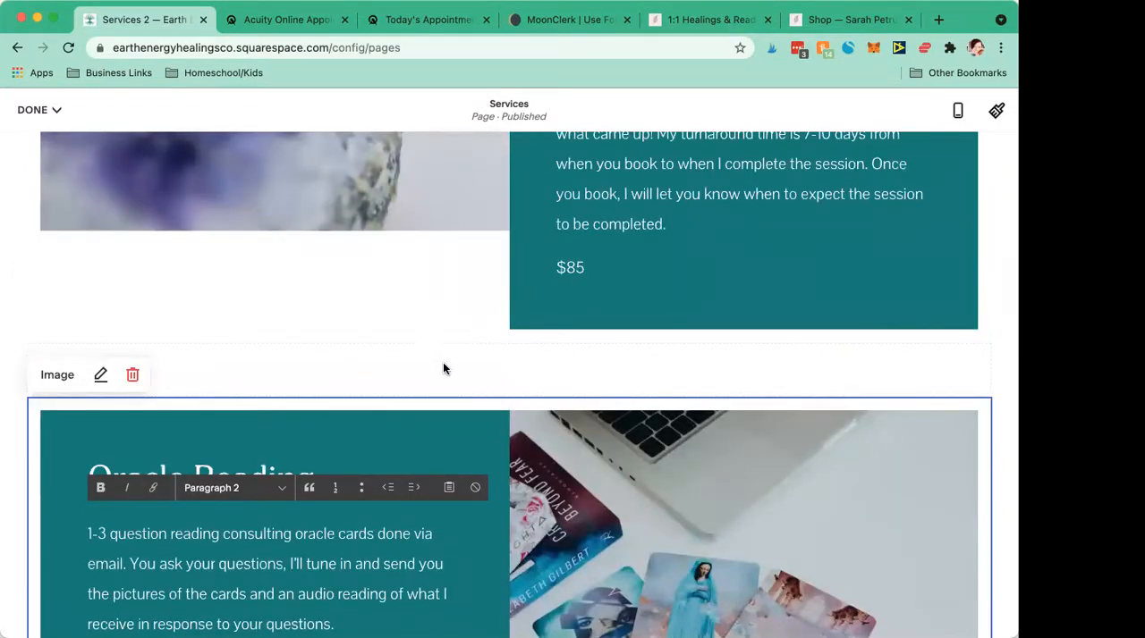
click(442, 329)
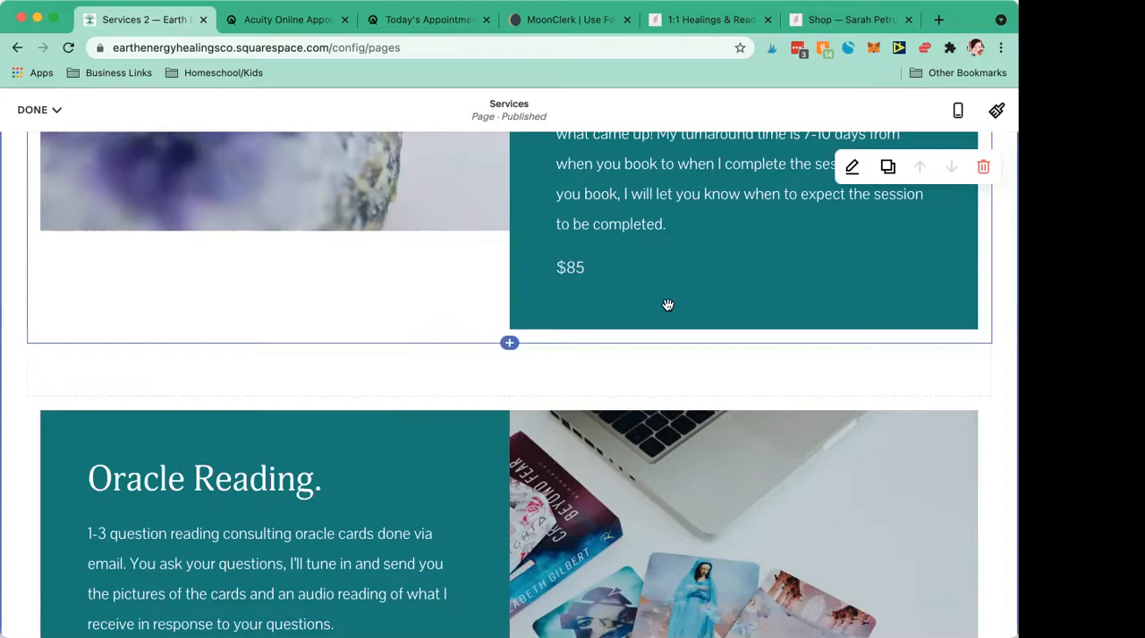
- Review the Oracle Reading prices for one, two and three questions
scroll(373, 367, down, 5)
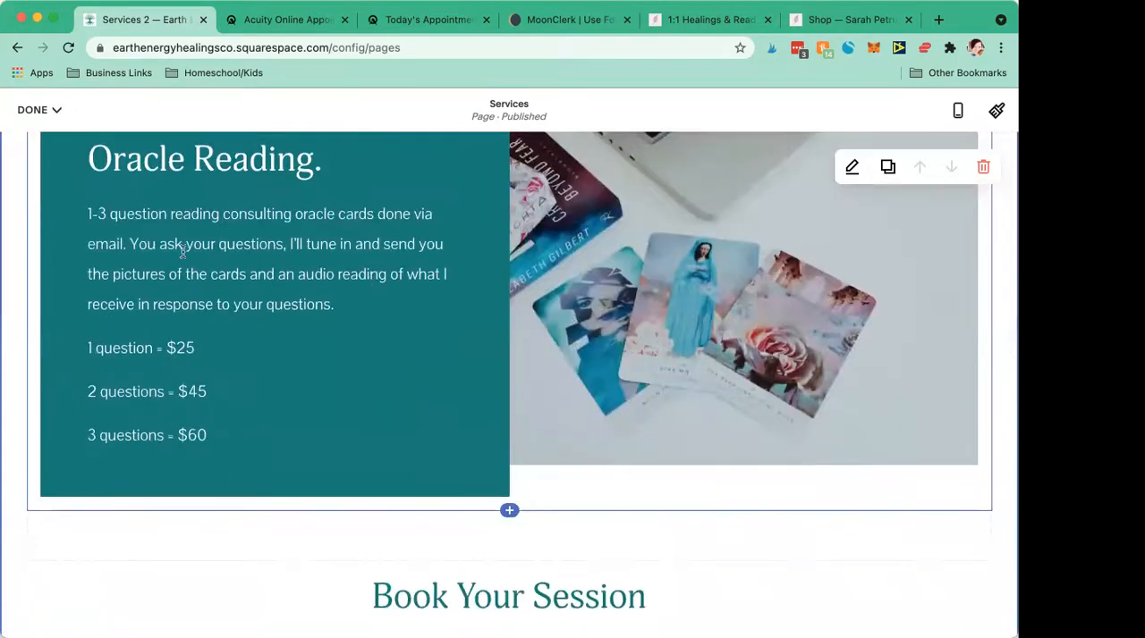
drag(207, 437, 72, 351)
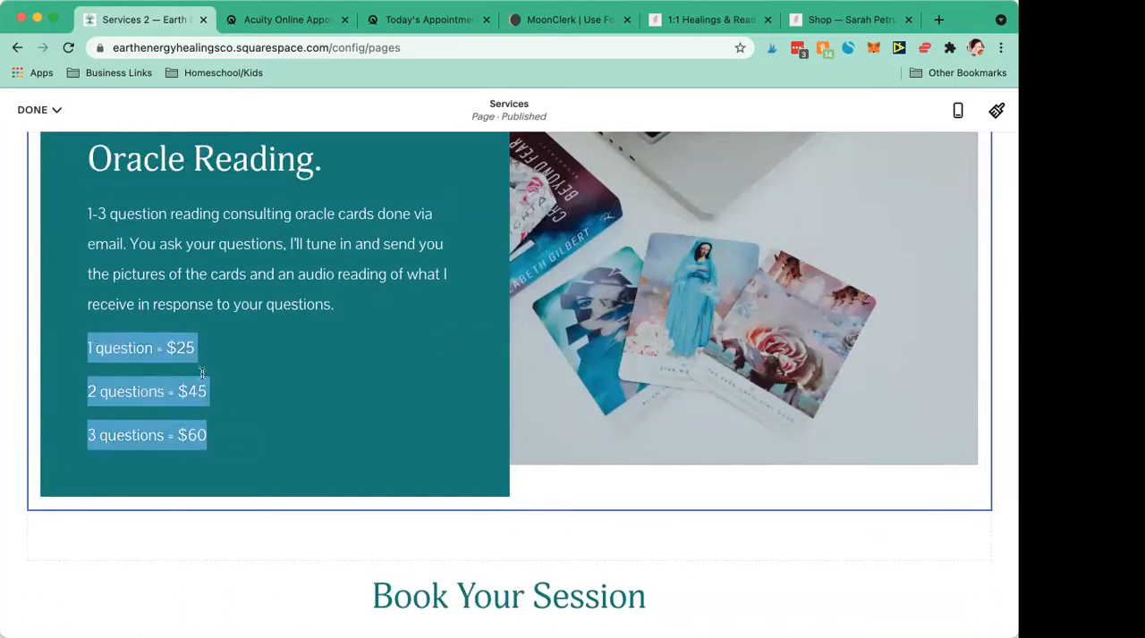
click(219, 439)
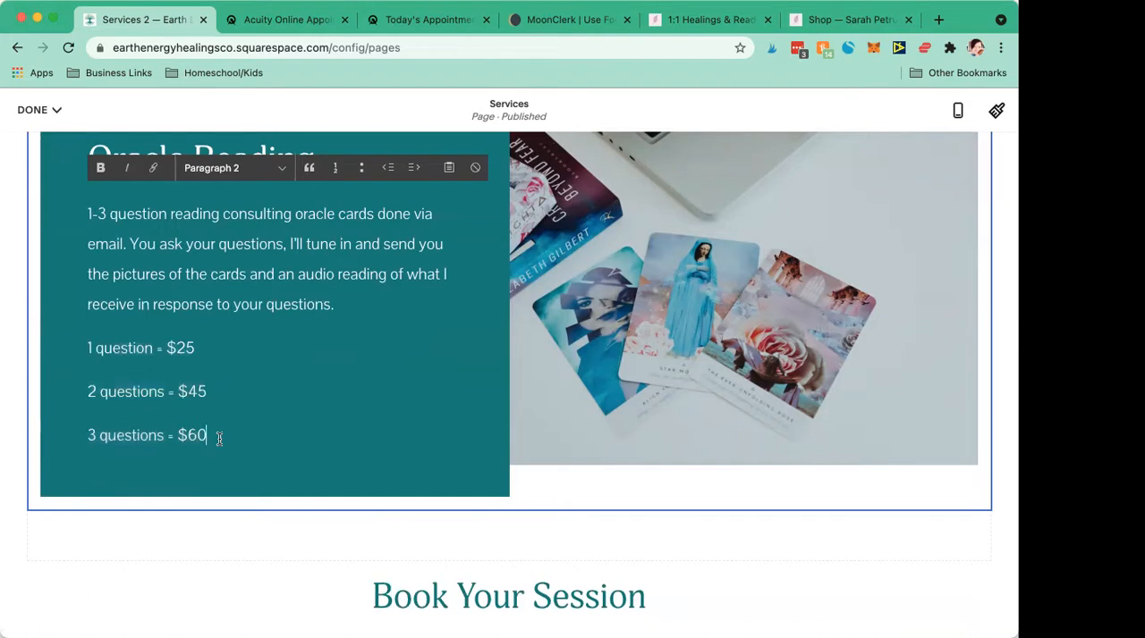
scroll(385, 504, down, 2)
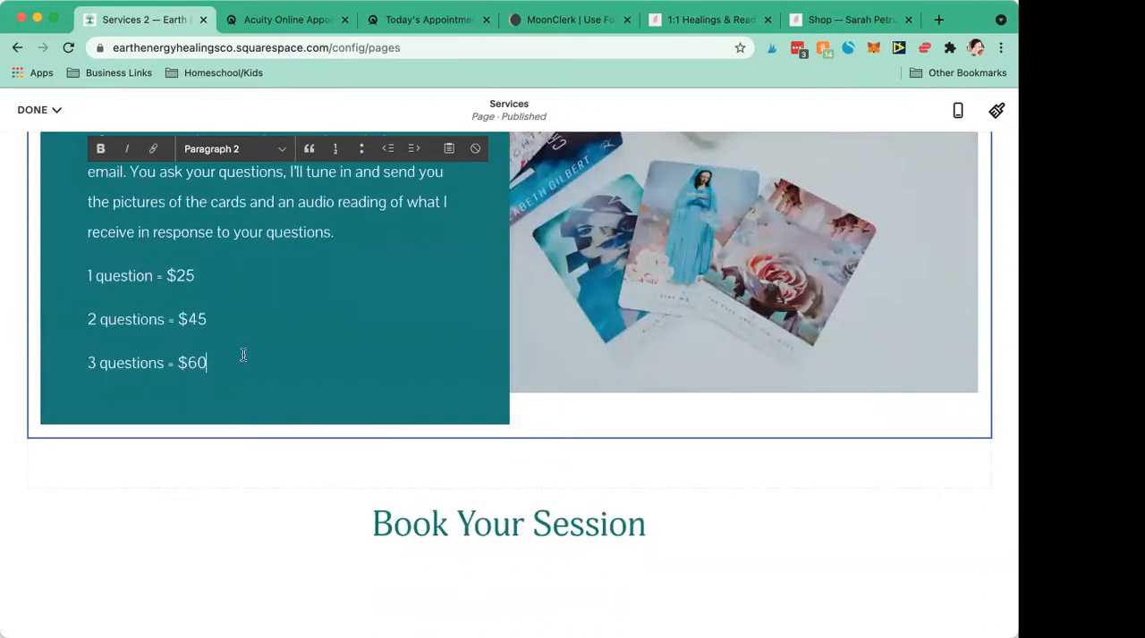
scroll(240, 363, up, 2)
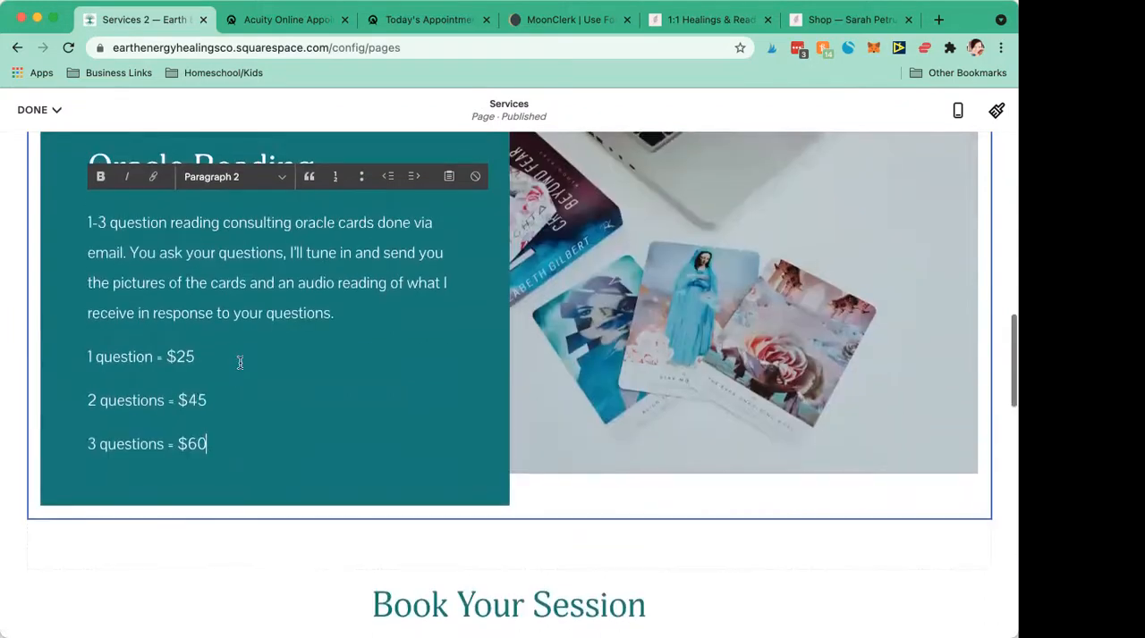
- Review the full Oracle Reading text, from the email reading description through the three-question price
drag(223, 436, 74, 231)
scroll(75, 230, up, 2)
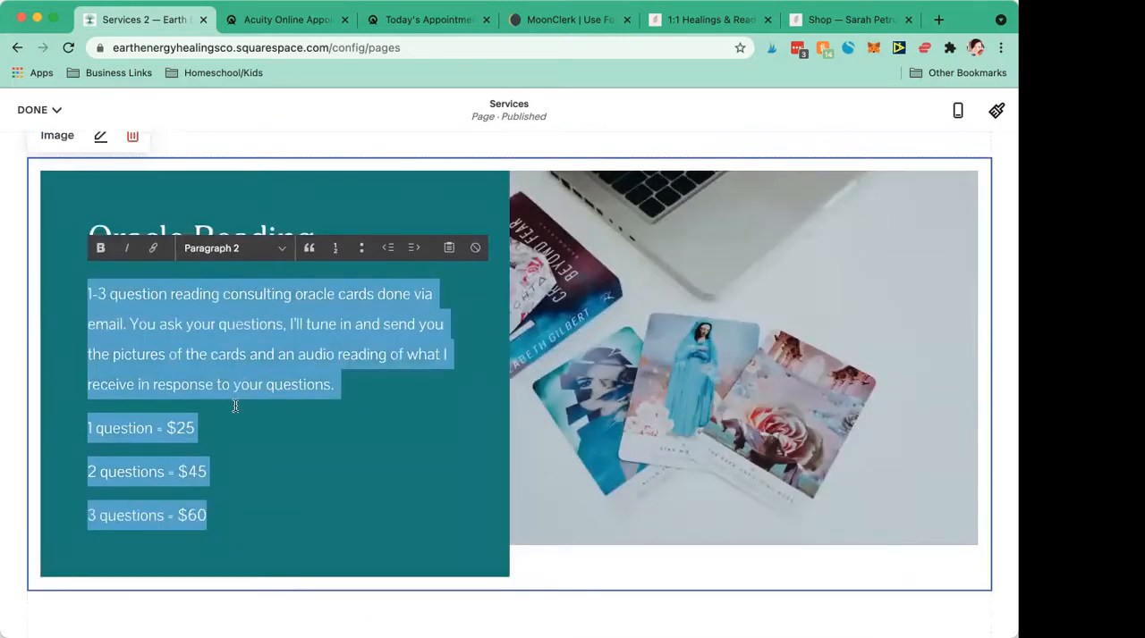
click(242, 522)
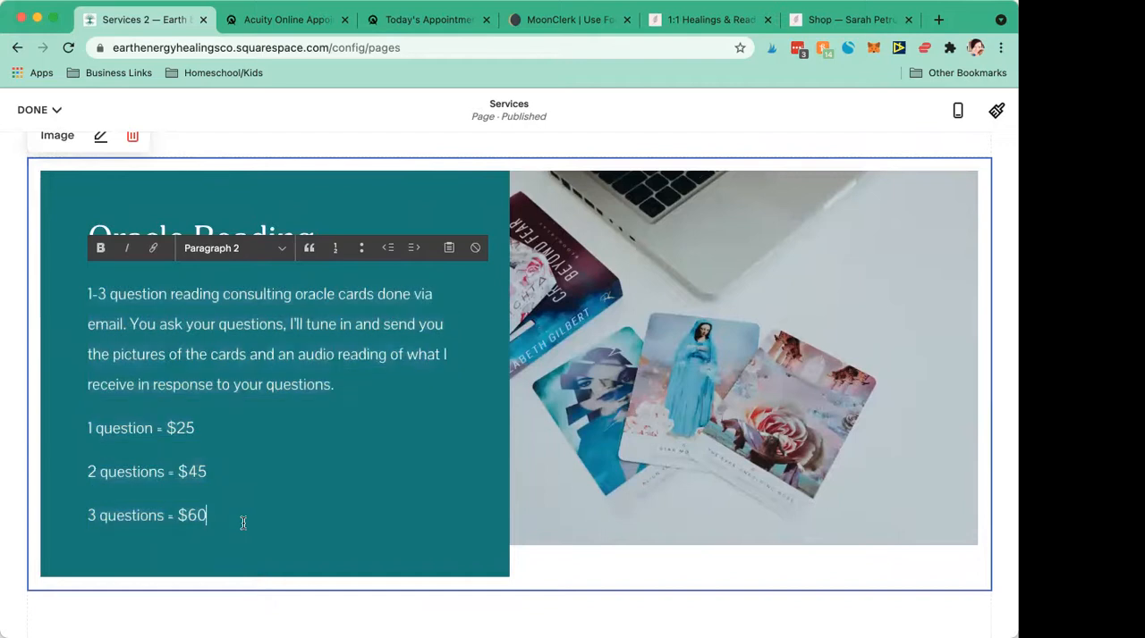
key(super+a)
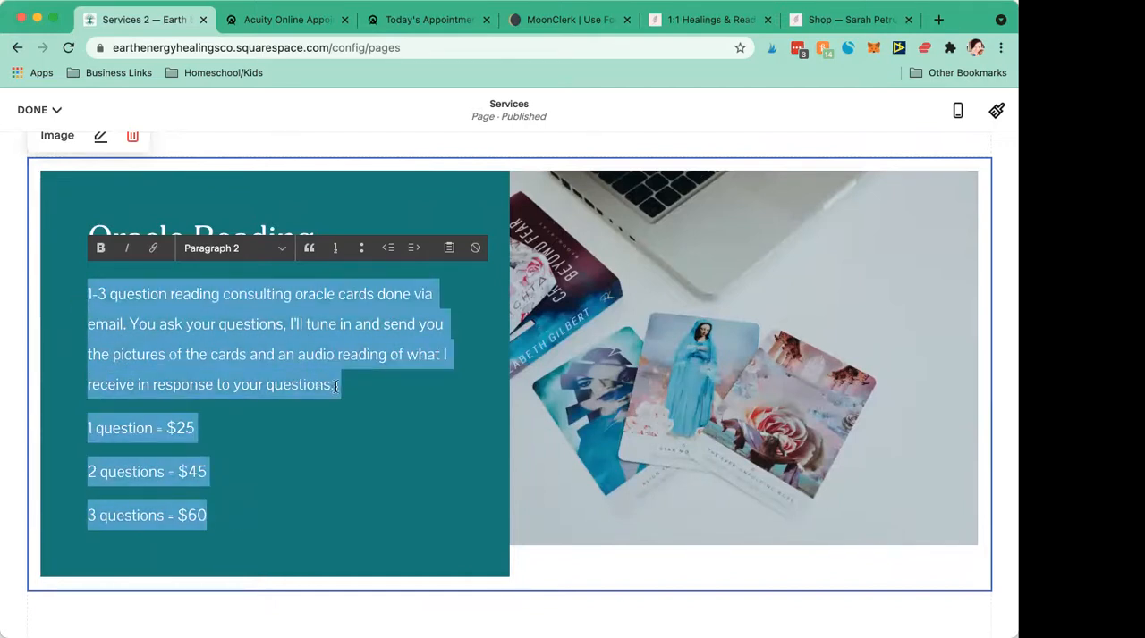
scroll(287, 483, up, 1)
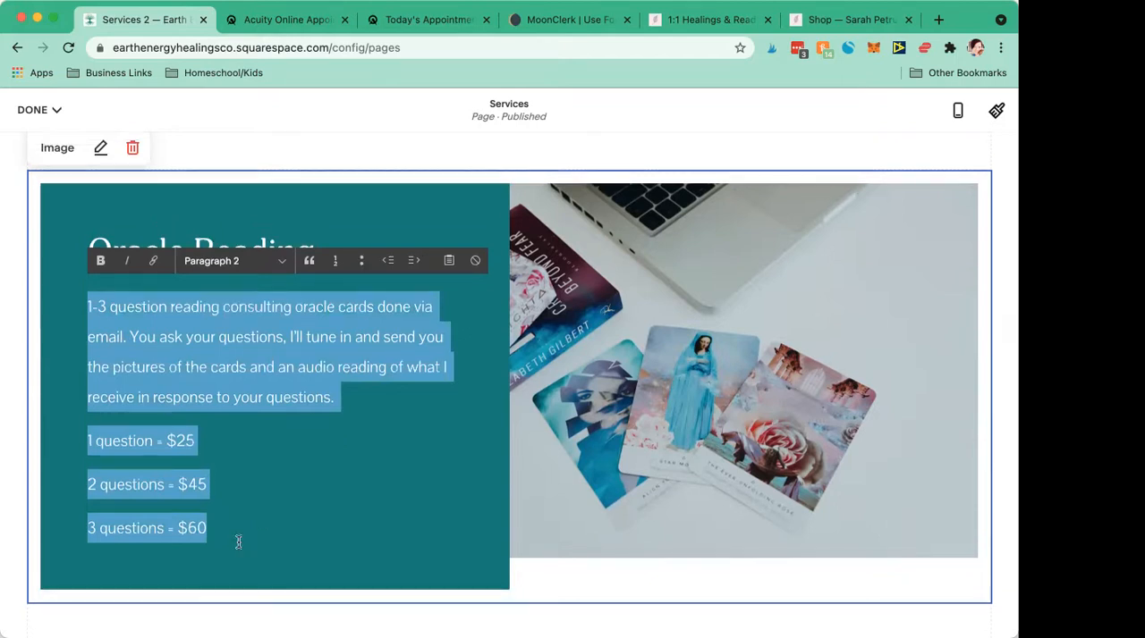
click(215, 536)
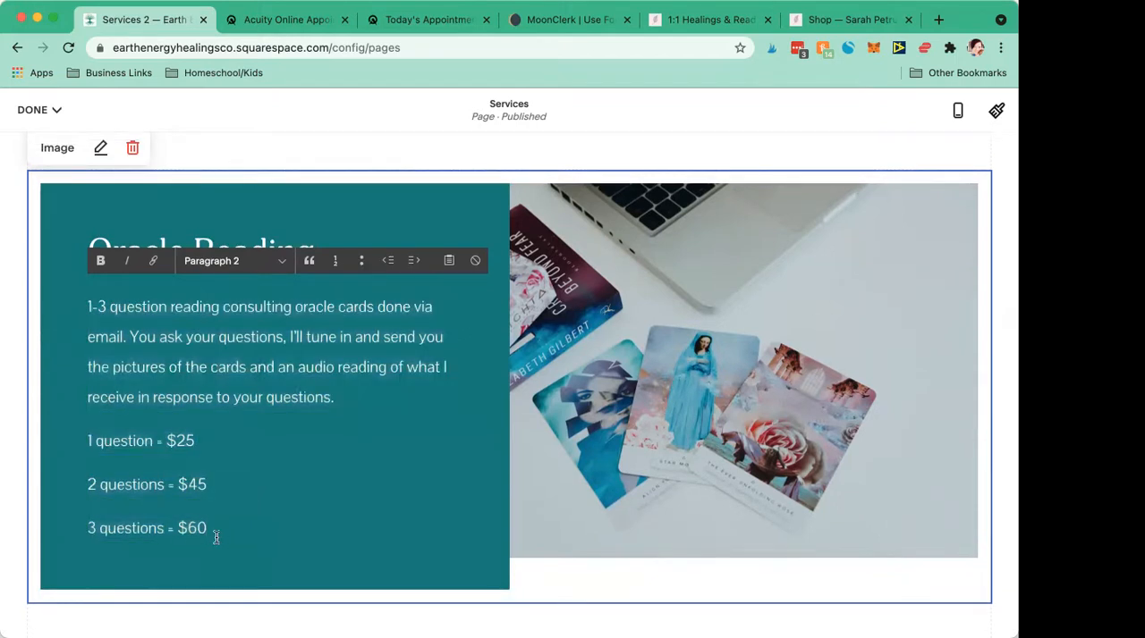
drag(178, 528, 237, 531)
click(236, 530)
scroll(213, 528, up, 1)
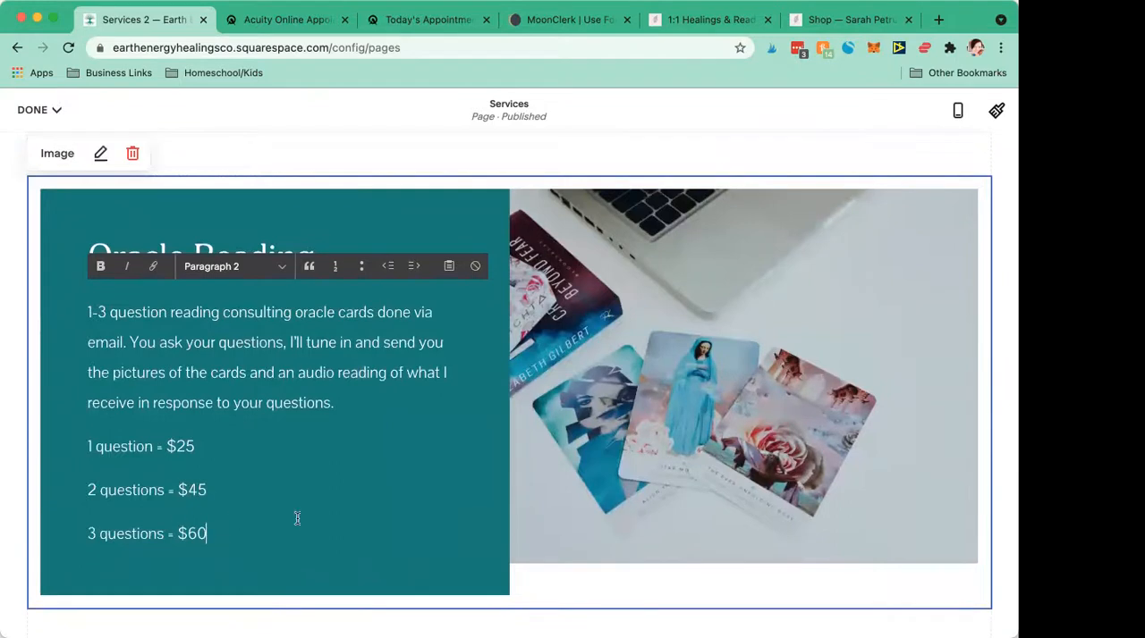
scroll(297, 519, down, 3)
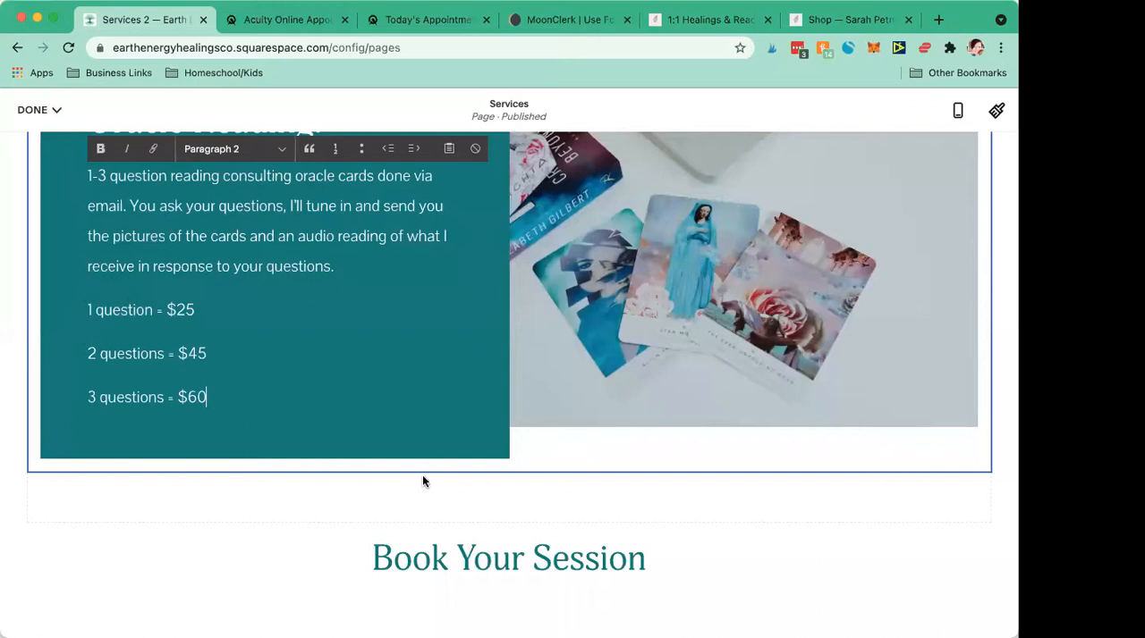
mouse_move(213, 398)
mouse_down()
mouse_move(84, 306)
mouse_move(209, 398)
mouse_up()
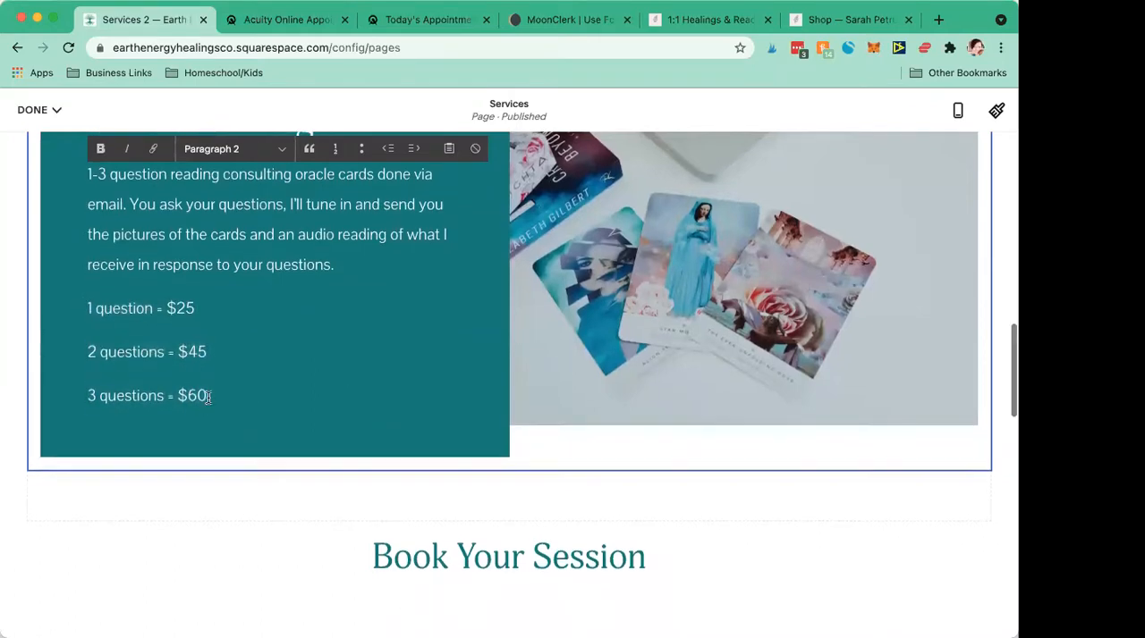
- Recheck the turnaround time and session completion sentences at the end of the Chakra Healing description
scroll(208, 398, up, 2)
scroll(207, 398, up, 6)
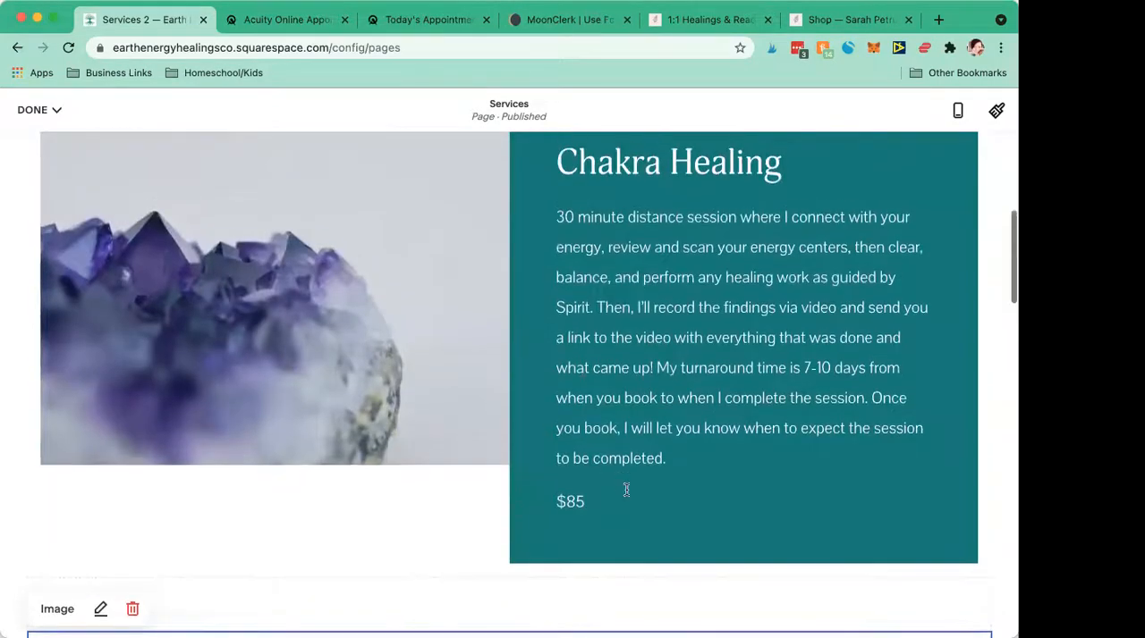
click(613, 498)
click(664, 492)
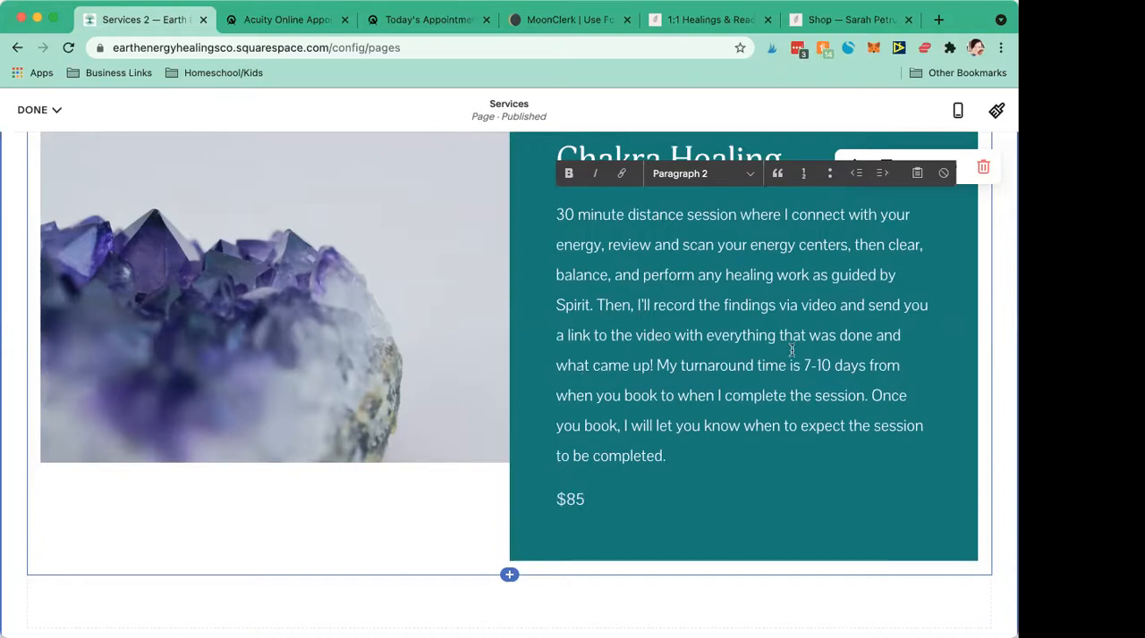
click(697, 388)
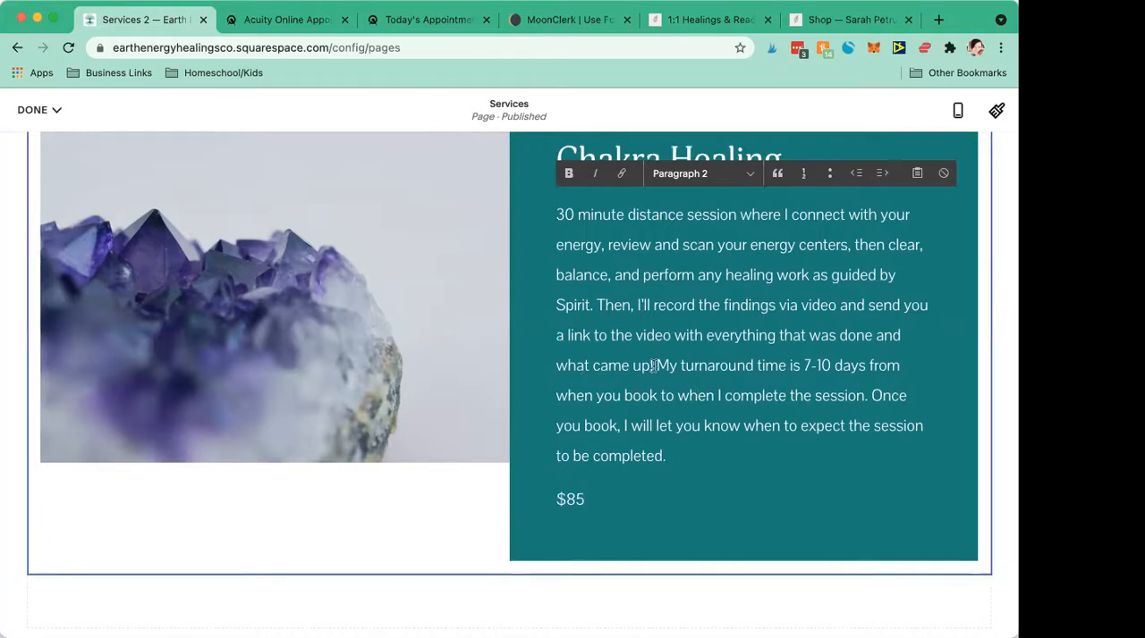
drag(655, 365, 712, 454)
- Save the edits to the Services page and leave editing mode
scroll(606, 458, down, 2)
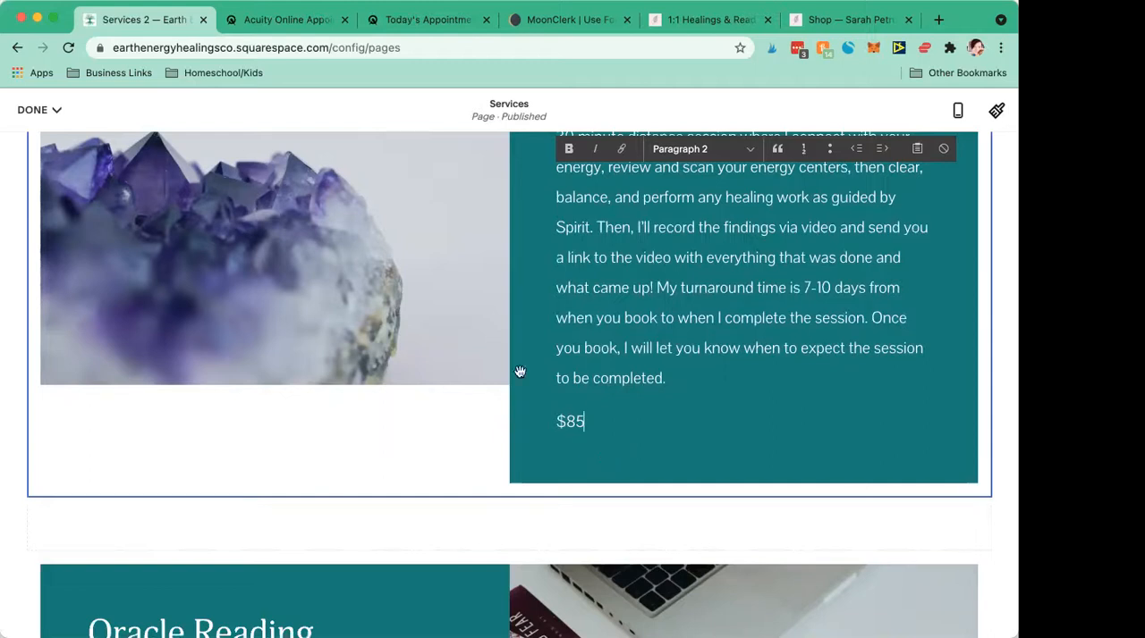
mouse_move(44, 112)
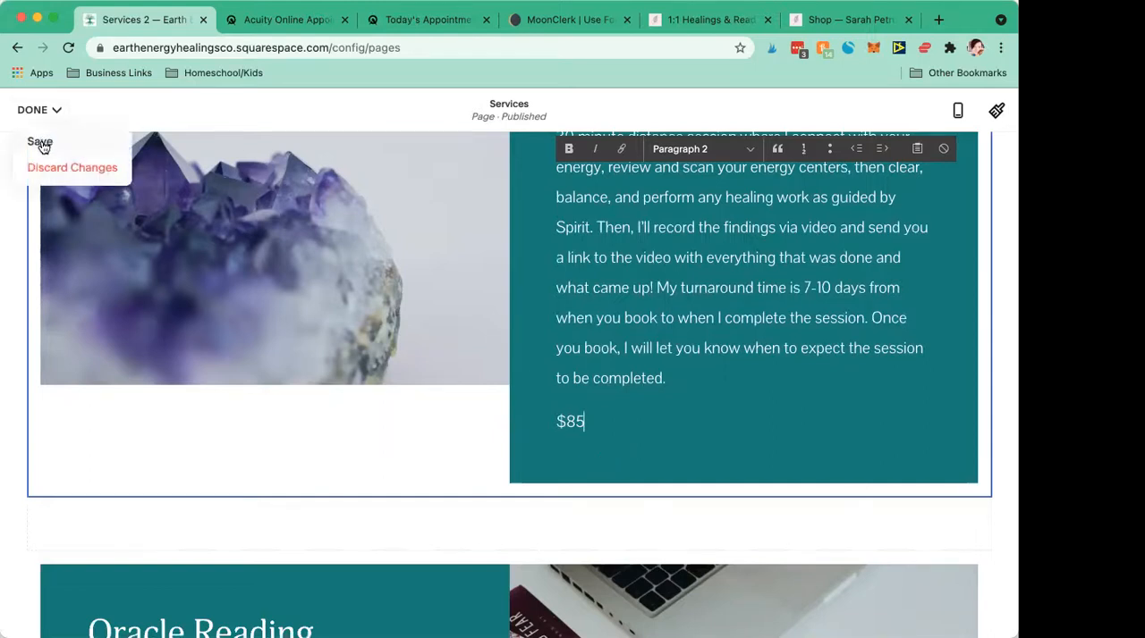
click(42, 141)
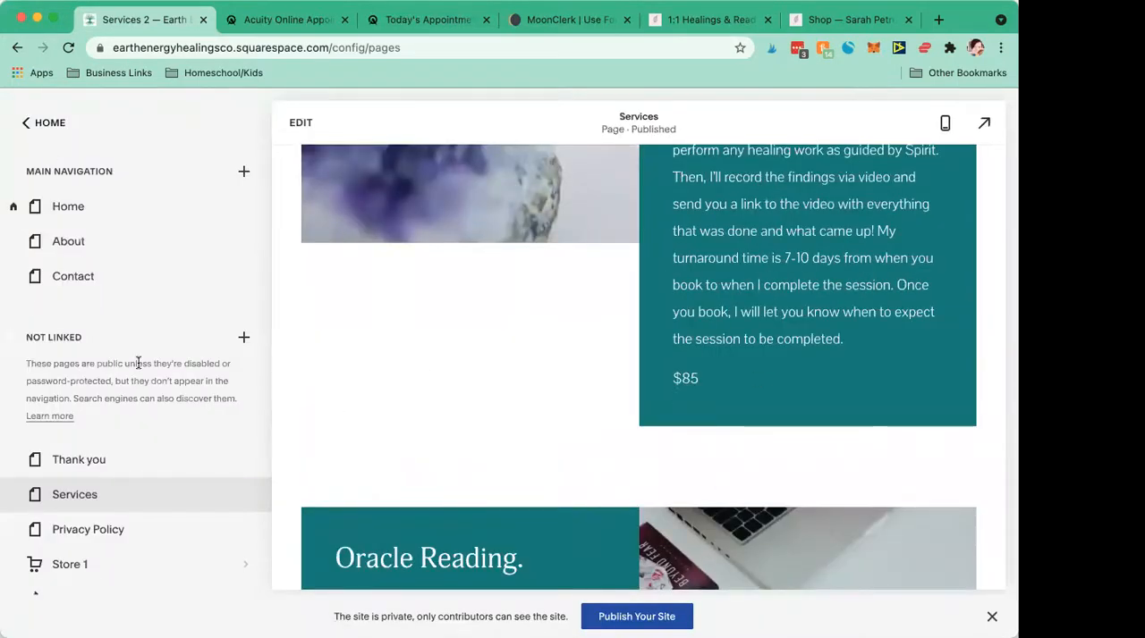
- Review the site's unlinked pages and the saved Services page from the Chakra Healing price down to the Book Your Session heading
scroll(122, 368, down, 3)
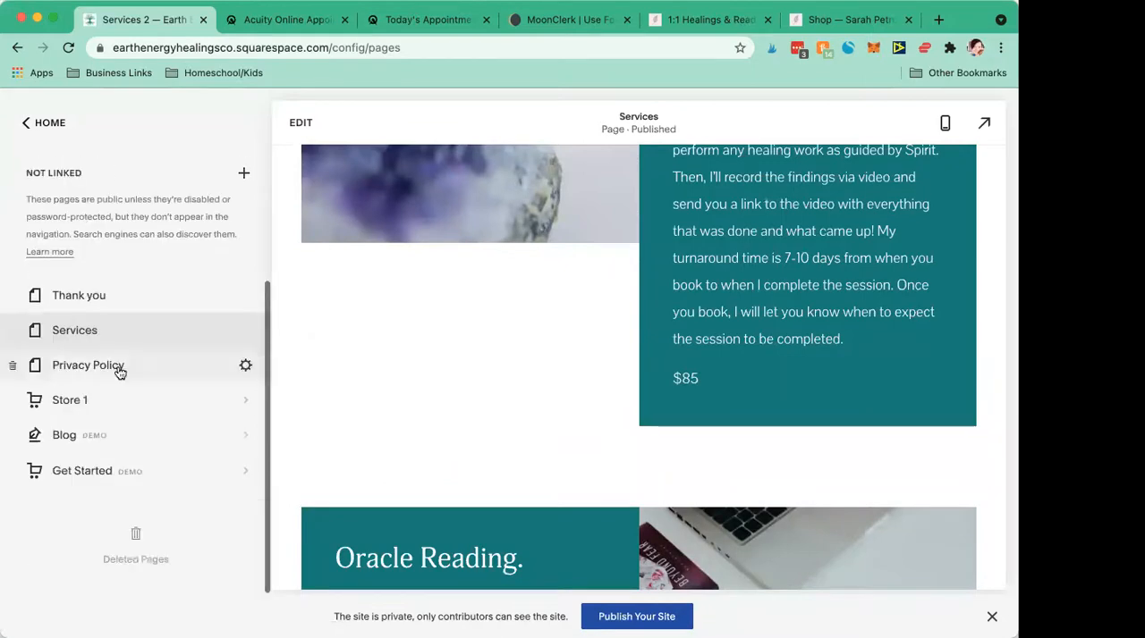
scroll(113, 377, up, 1)
scroll(115, 376, down, 1)
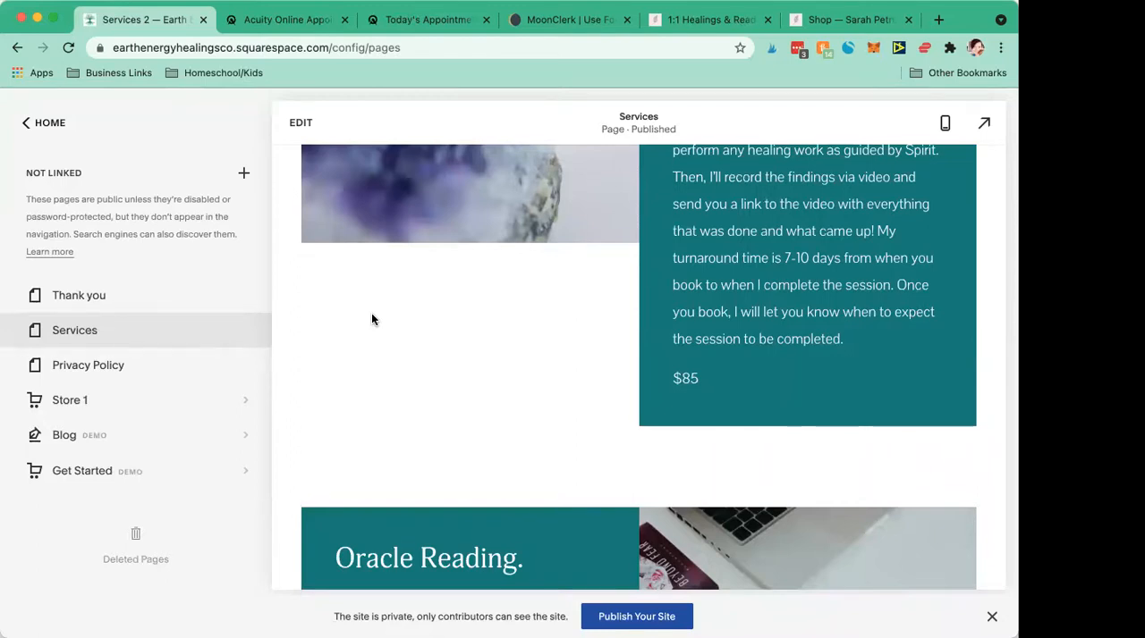
scroll(373, 320, down, 3)
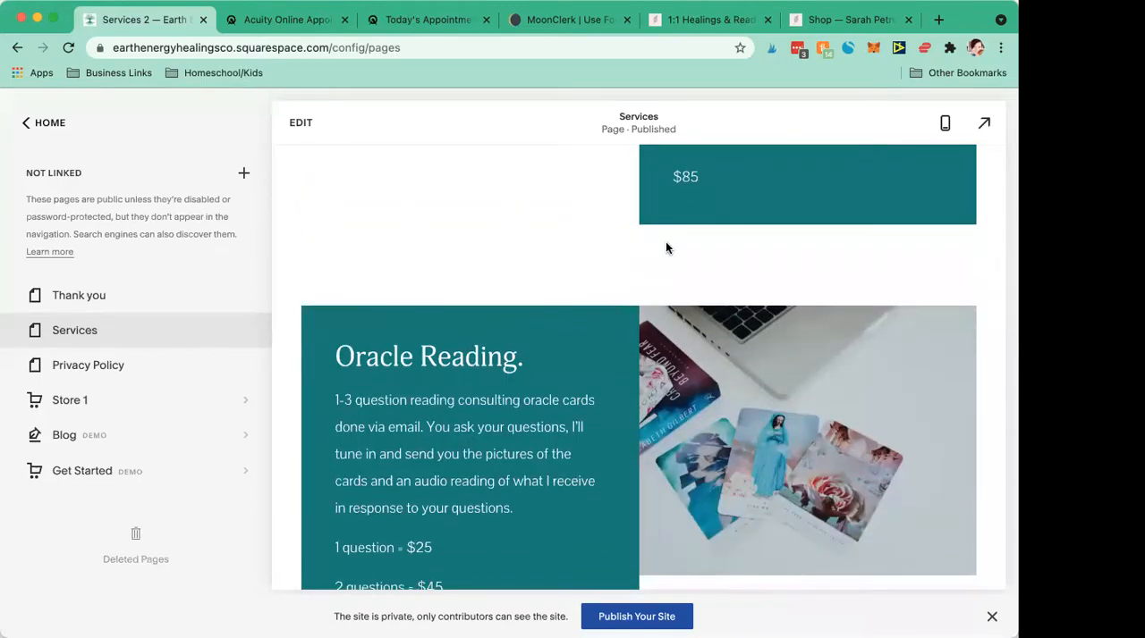
scroll(698, 219, up, 2)
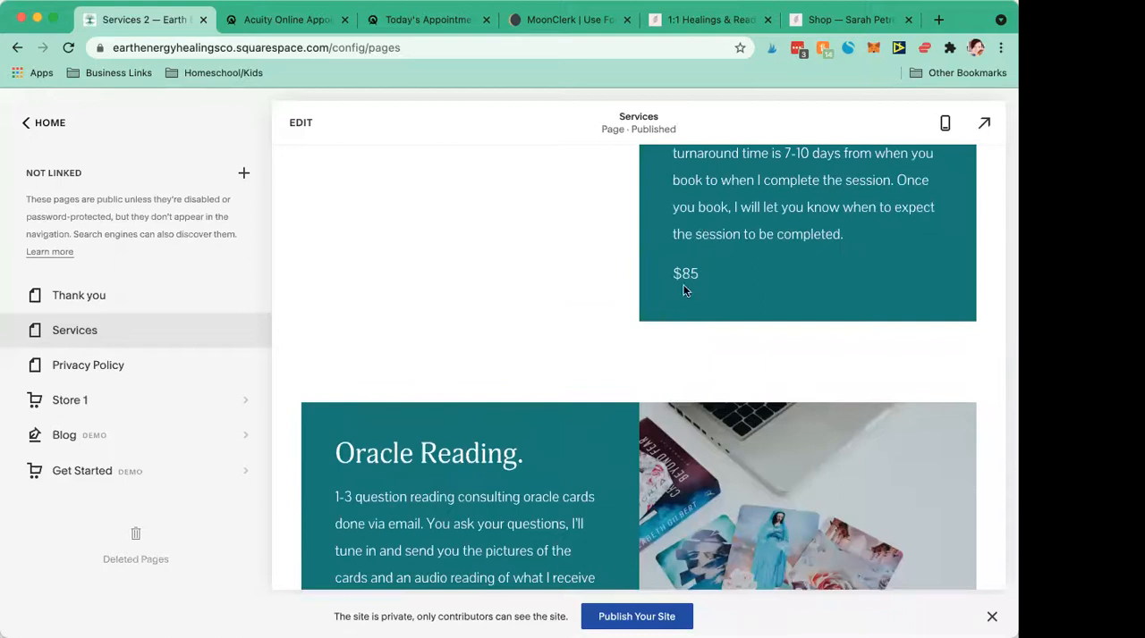
scroll(395, 451, down, 4)
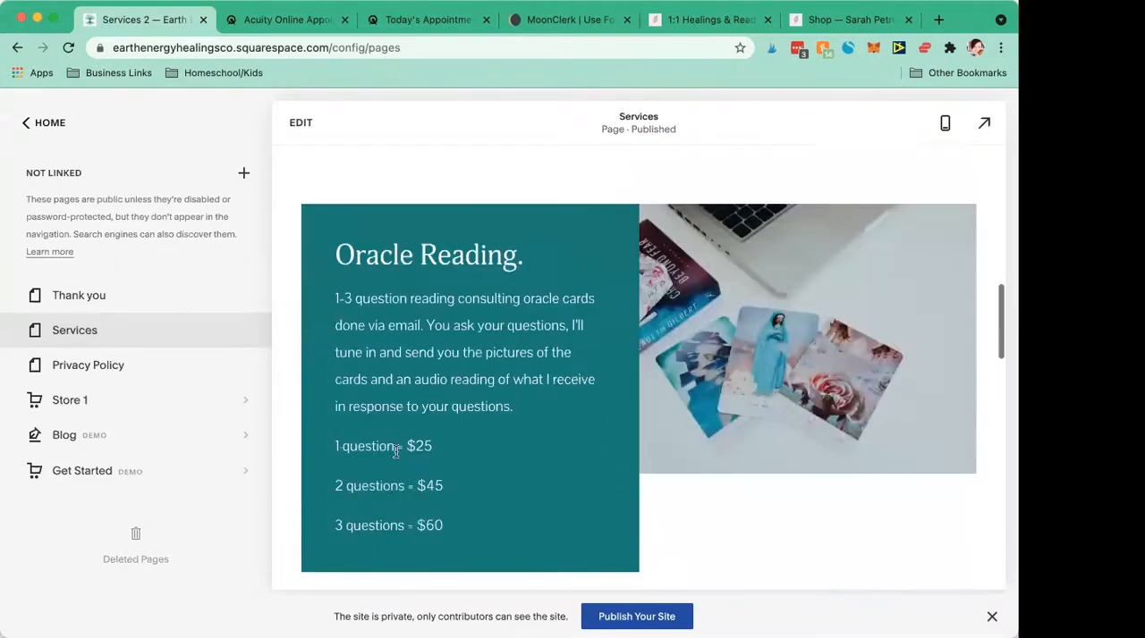
scroll(396, 452, down, 2)
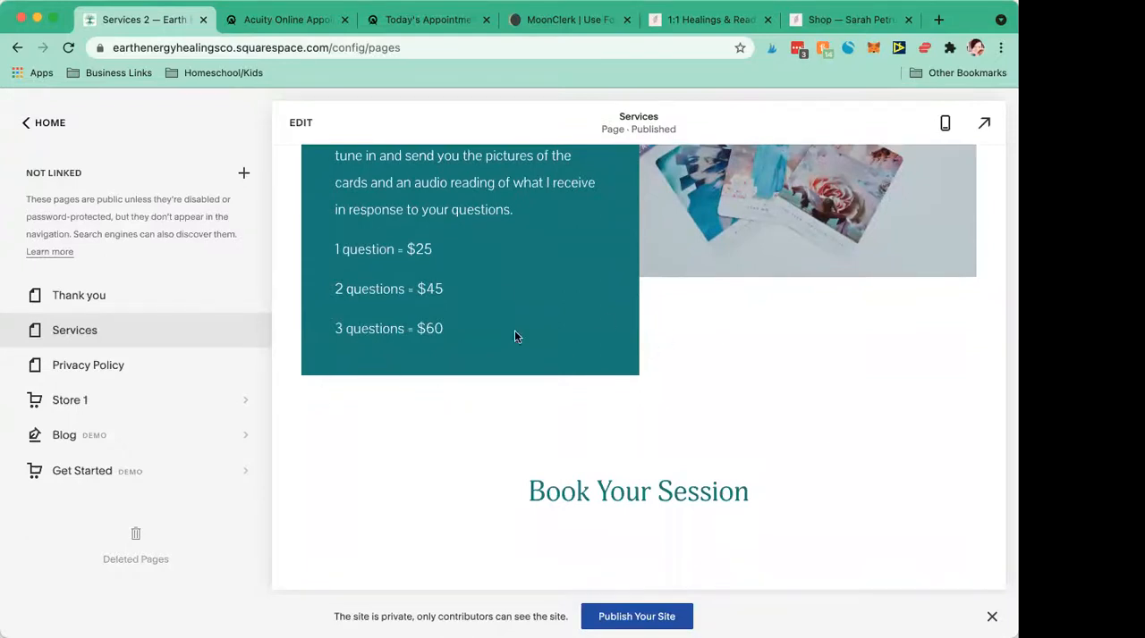
scroll(514, 336, down, 2)
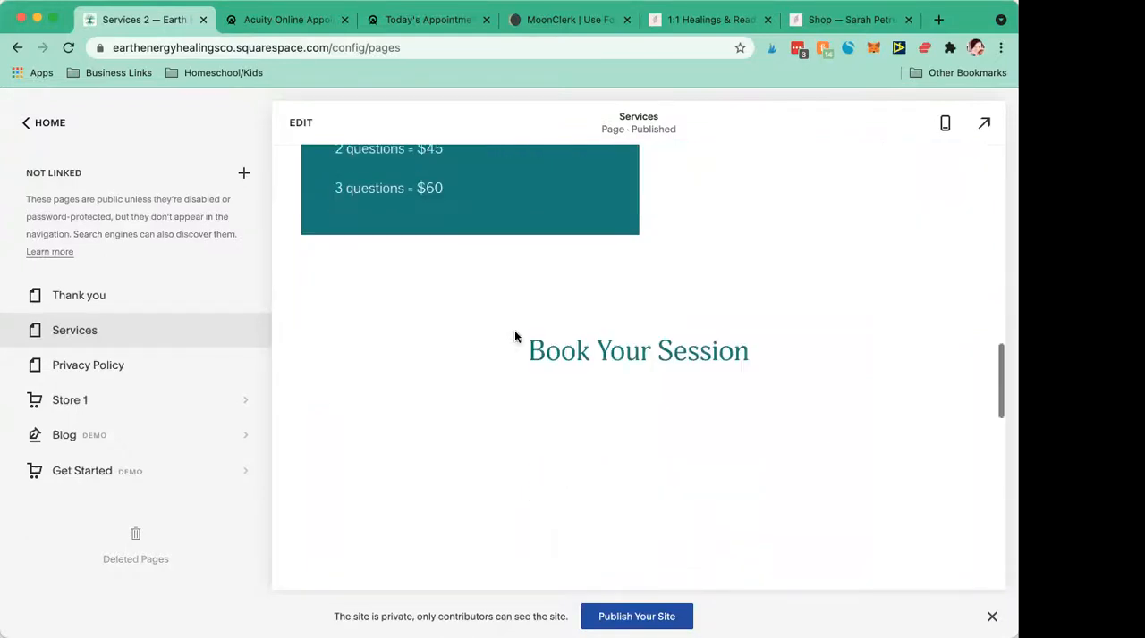
drag(782, 369, 474, 341)
click(567, 342)
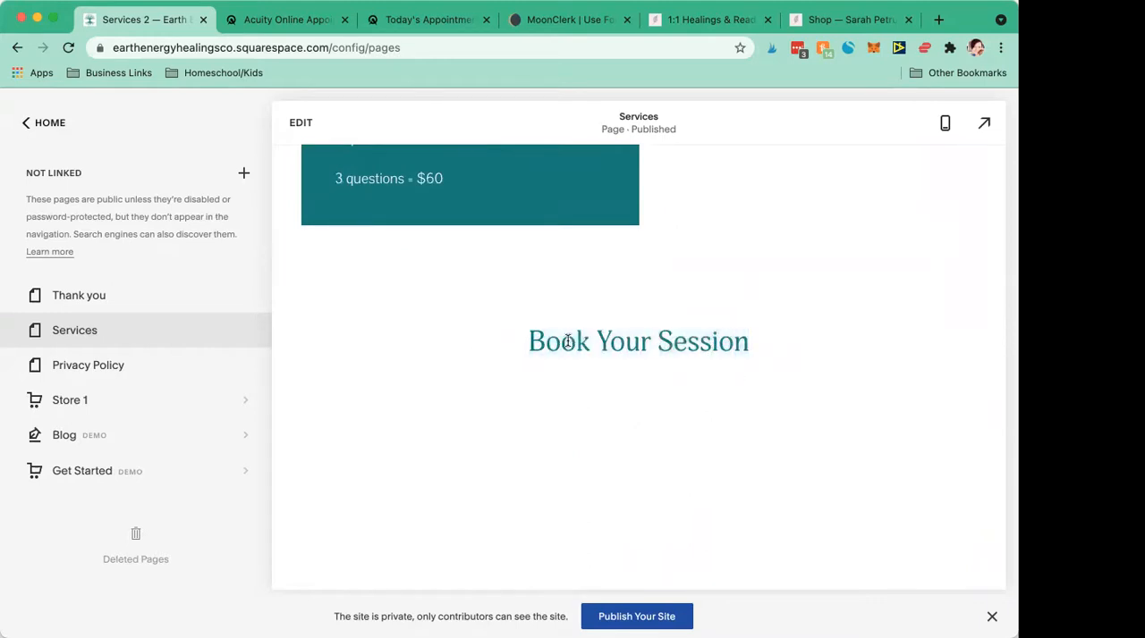
- Compare the Oracle Reading and Chakra Healing blocks with the Book Your Session section, returning to the top of the Services page
scroll(567, 341, up, 3)
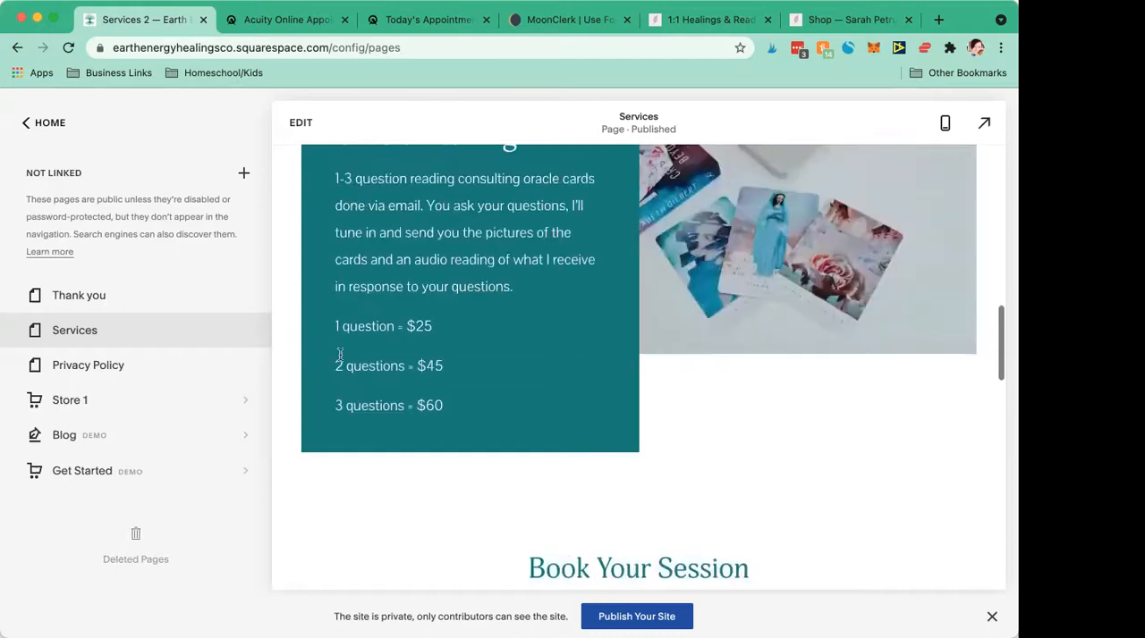
scroll(756, 245, up, 5)
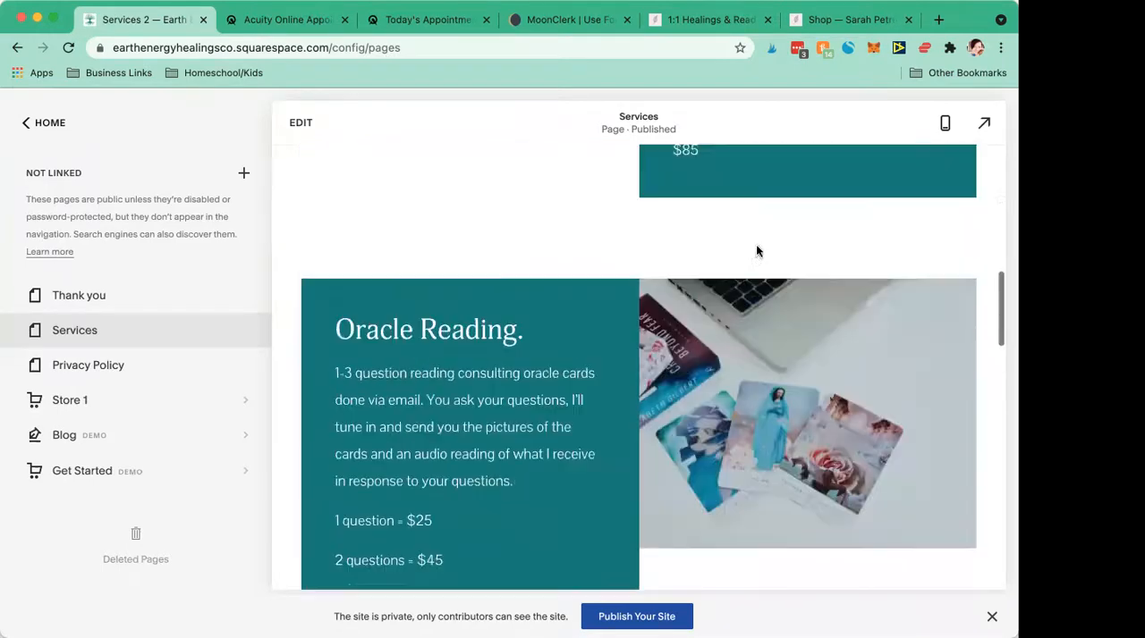
scroll(756, 246, down, 4)
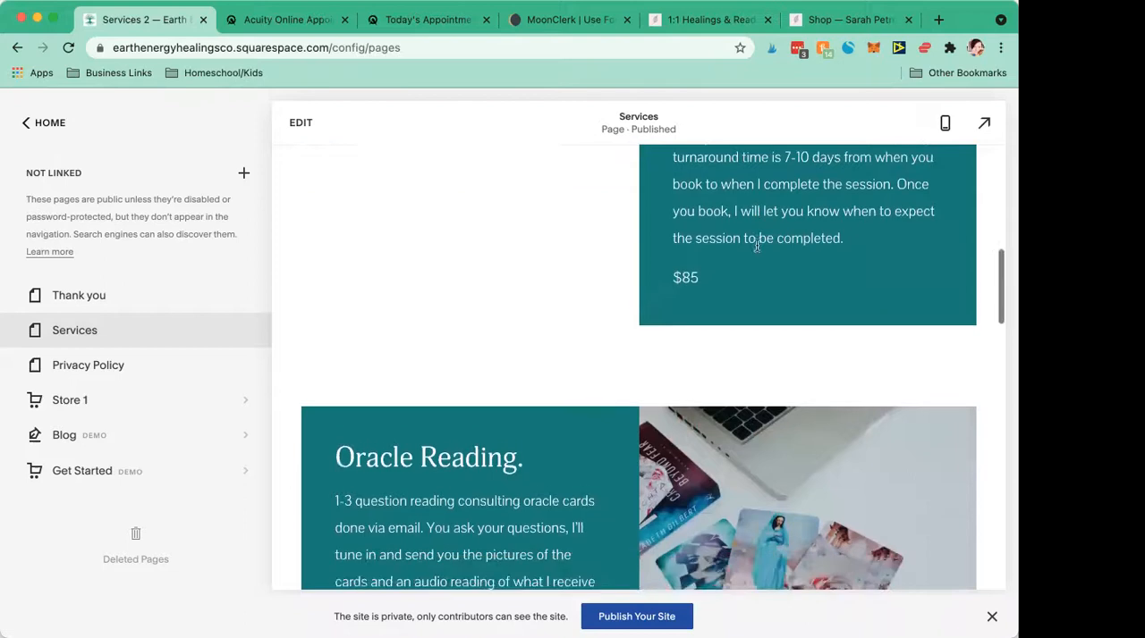
scroll(756, 248, down, 6)
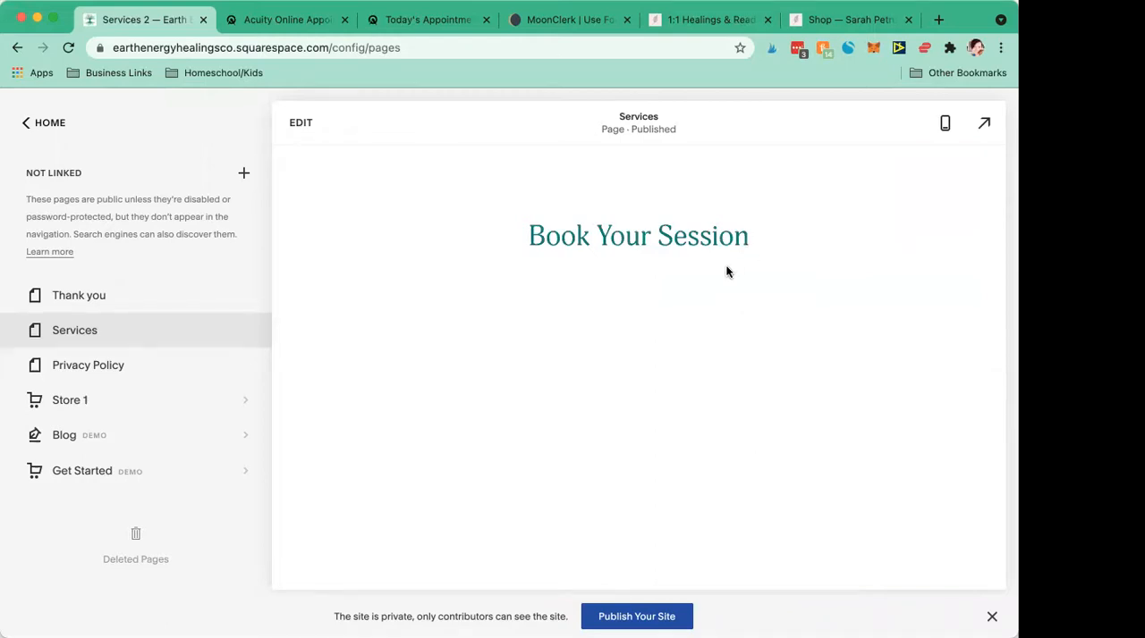
scroll(732, 271, down, 1)
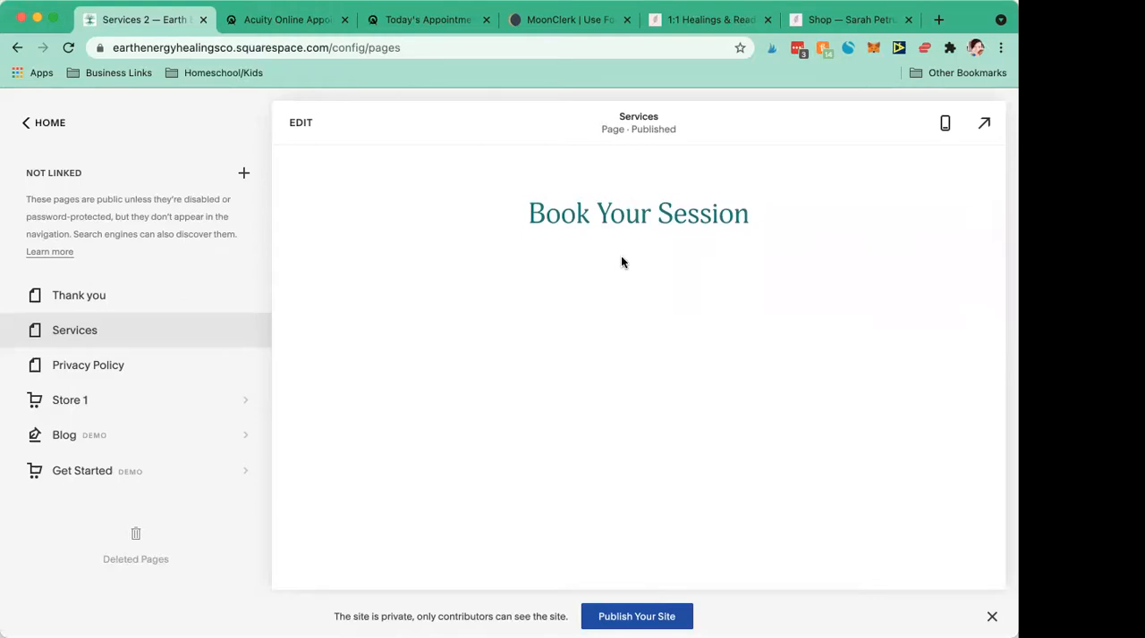
scroll(622, 261, up, 5)
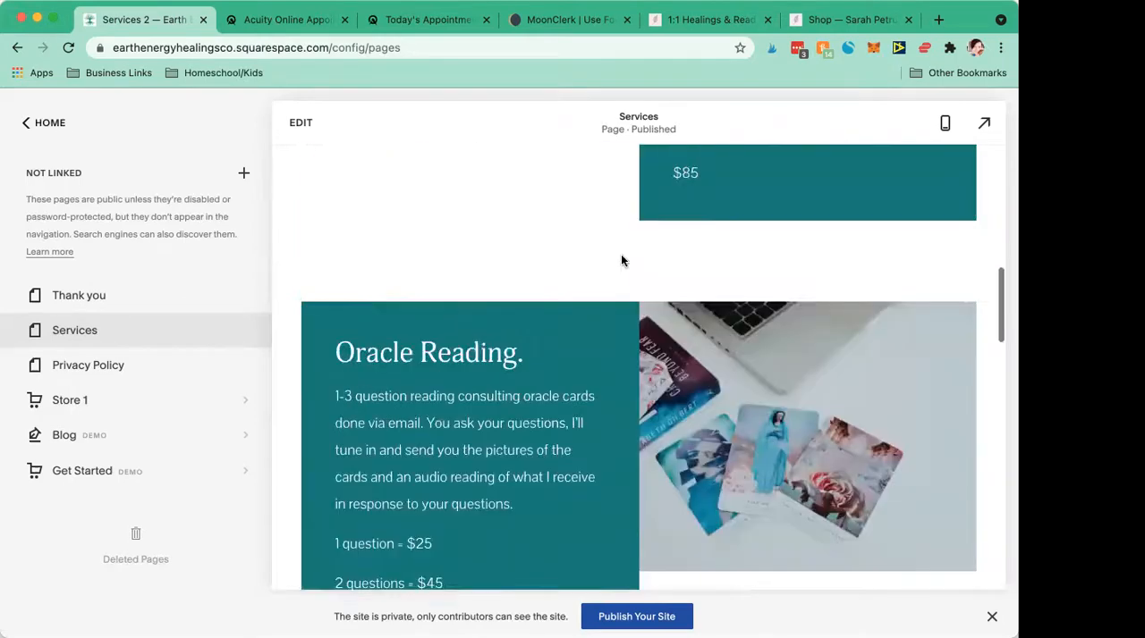
scroll(621, 260, up, 10)
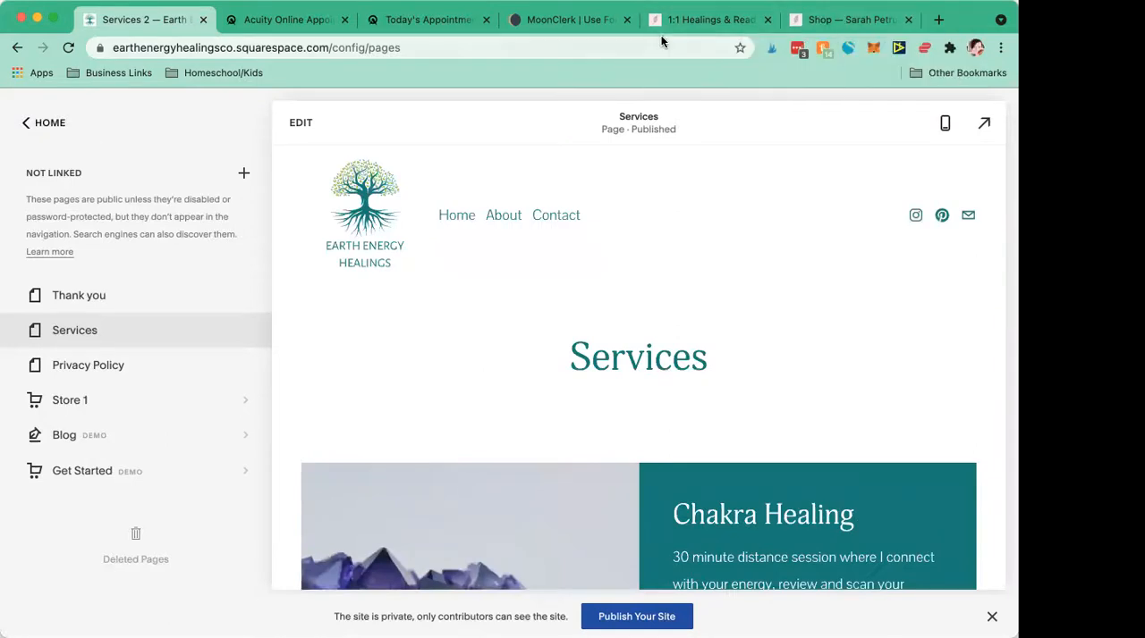
- Switch to the 1:1 Healings & Readings site and examine how its session booking list describes the live Zoom and email offerings
click(702, 20)
scroll(512, 271, down, 5)
scroll(512, 272, down, 15)
scroll(511, 273, up, 4)
scroll(512, 280, up, 5)
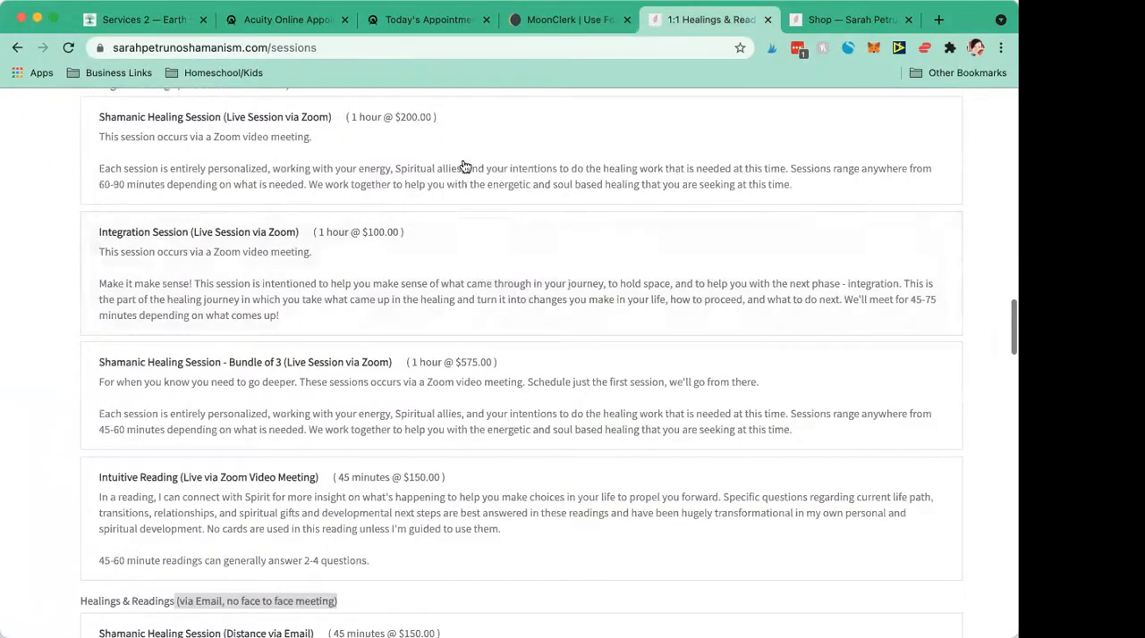
- Switch to the example site's Shop page and examine how its Year of Alignment and Power Animal Retrieval offerings are presented
scroll(546, 434, down, 2)
scroll(547, 434, up, 2)
scroll(547, 434, up, 10)
click(798, 24)
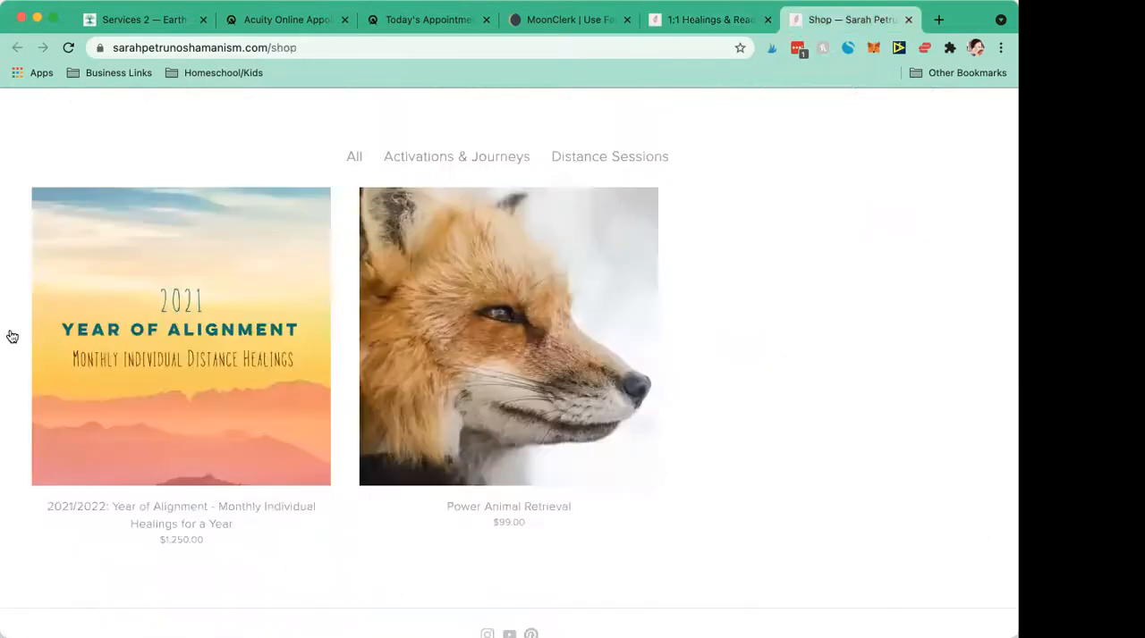
scroll(325, 307, up, 2)
scroll(324, 307, down, 4)
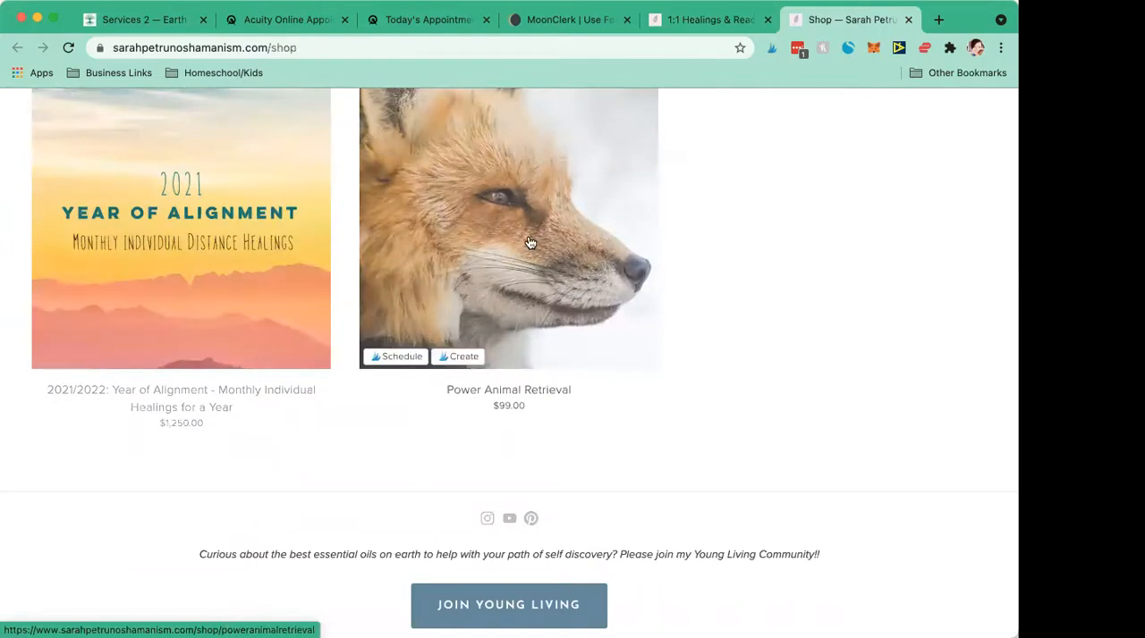
scroll(530, 242, up, 2)
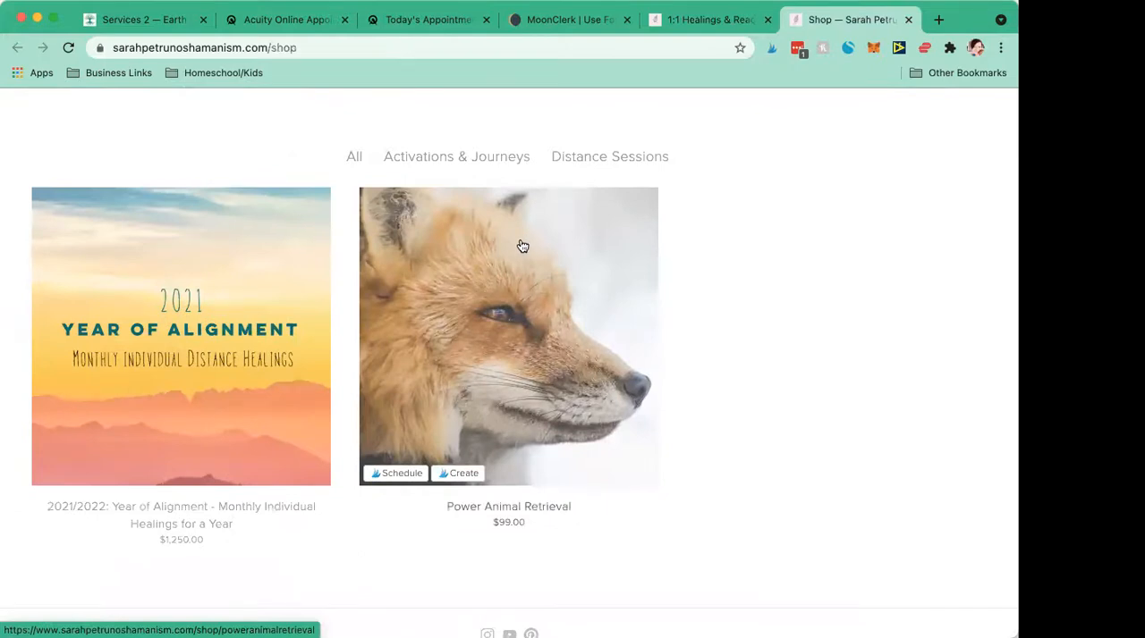
scroll(698, 236, up, 1)
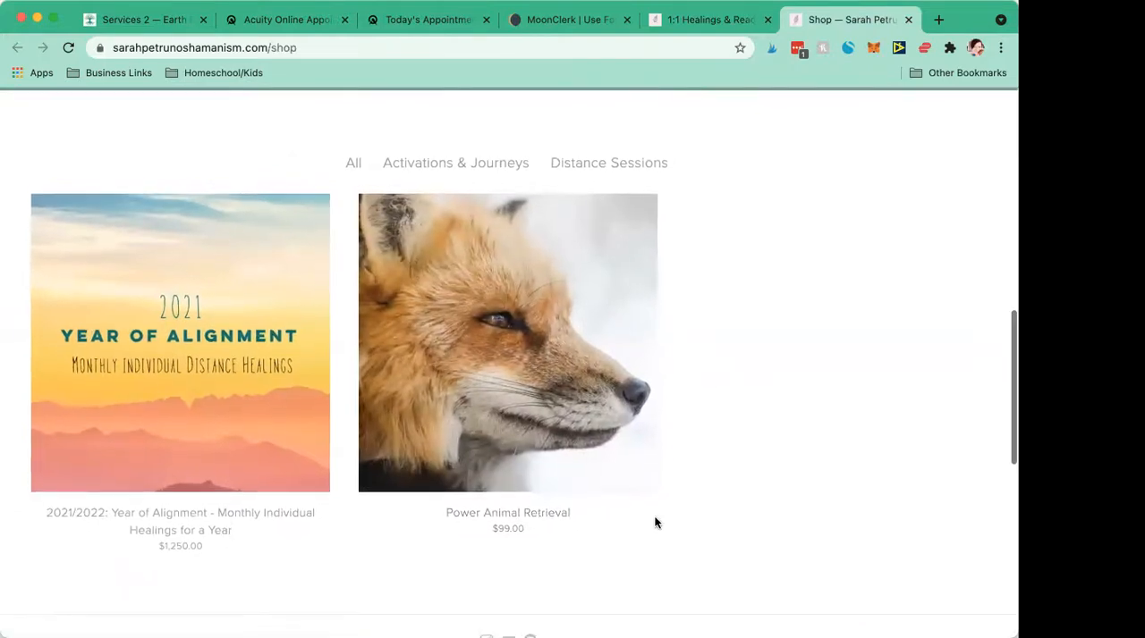
scroll(655, 536, up, 1)
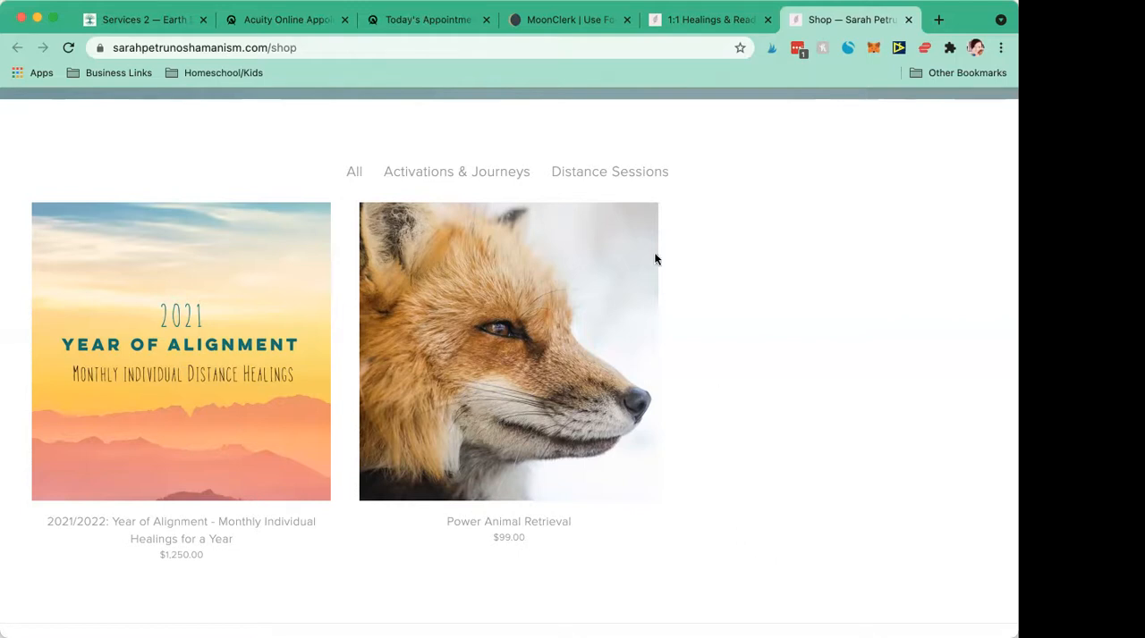
scroll(606, 274, up, 1)
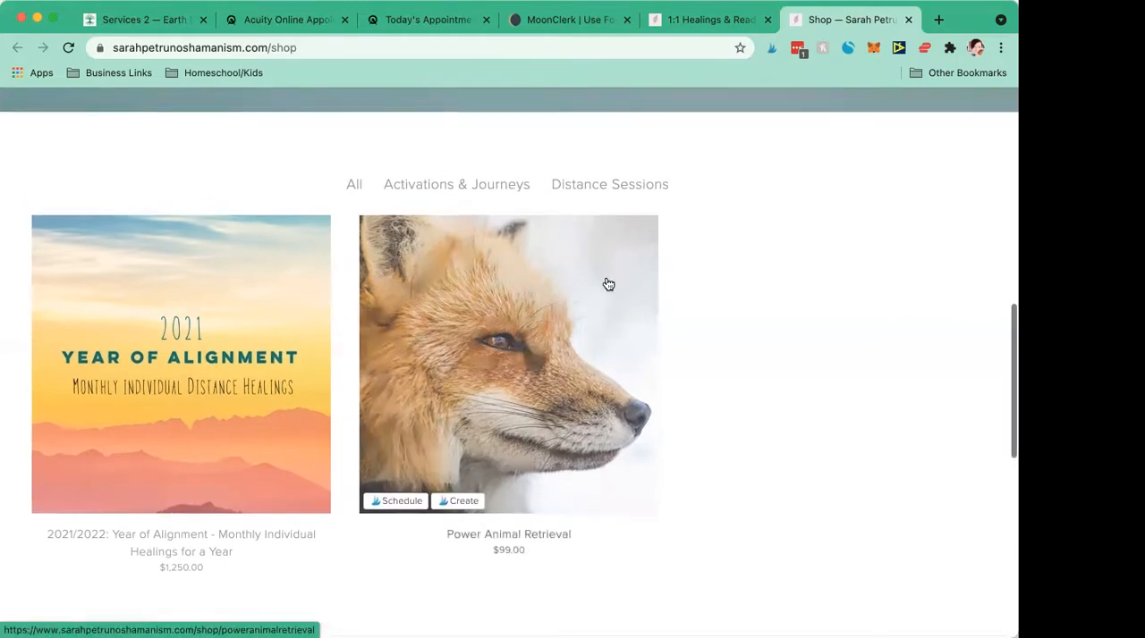
- Return to the Squarespace site and add a new store page with the Store 2 layout among the unlinked pages
click(565, 20)
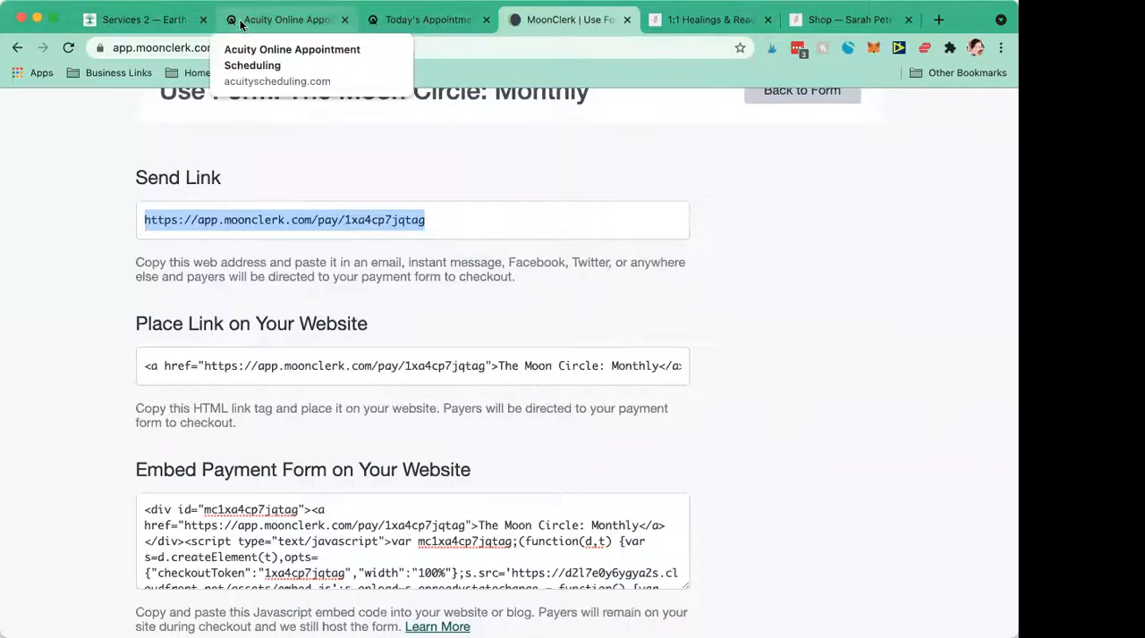
click(139, 19)
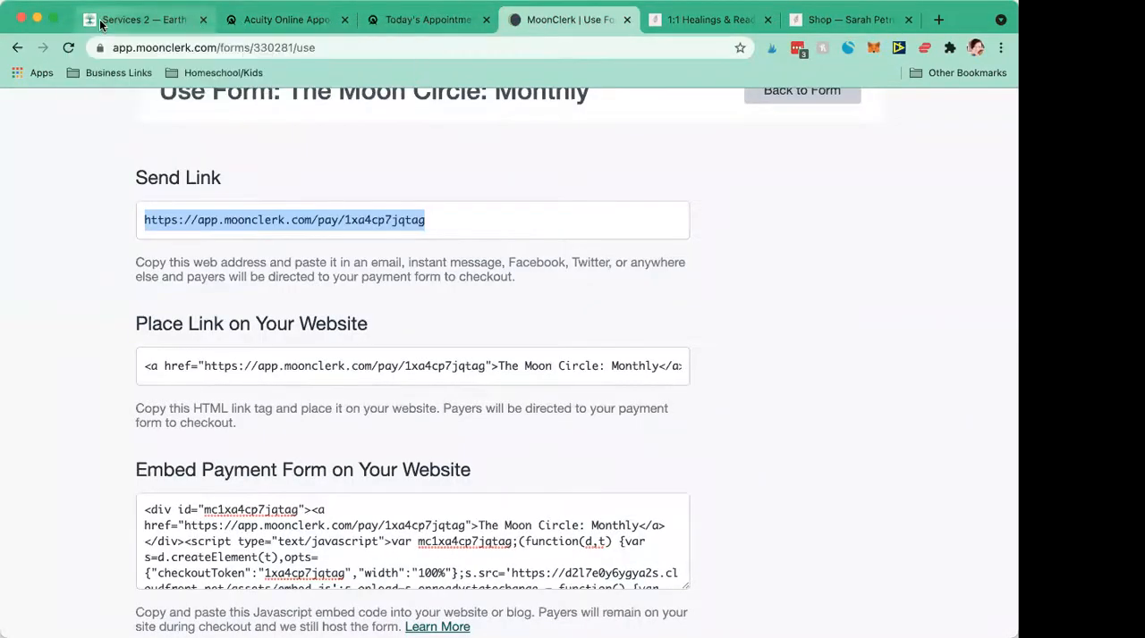
scroll(174, 330, up, 3)
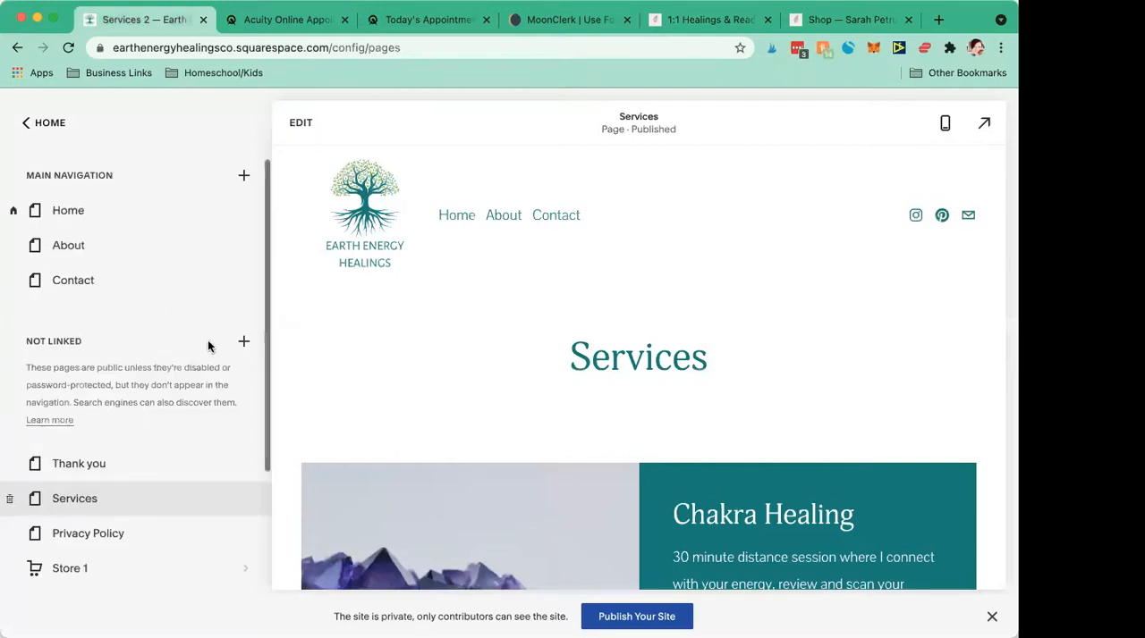
click(244, 344)
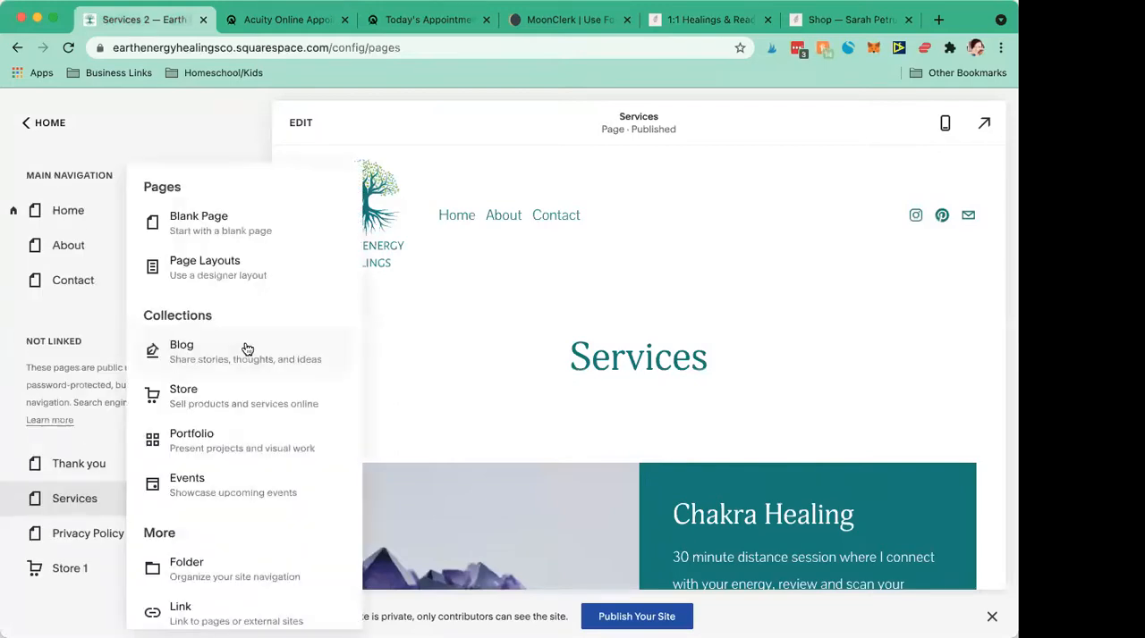
click(188, 407)
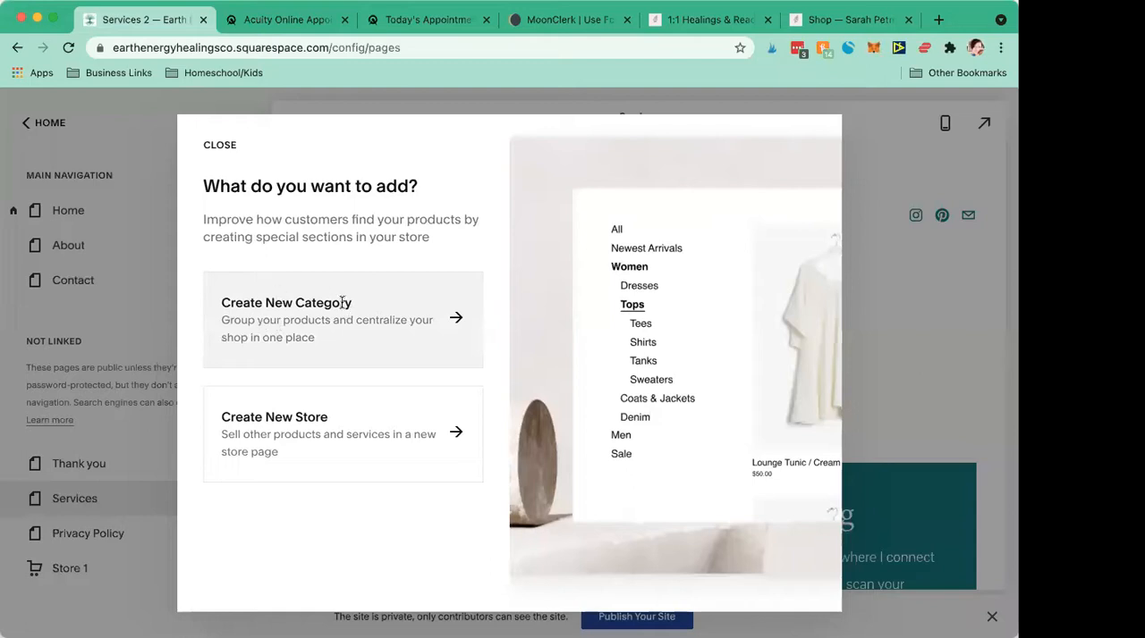
click(291, 430)
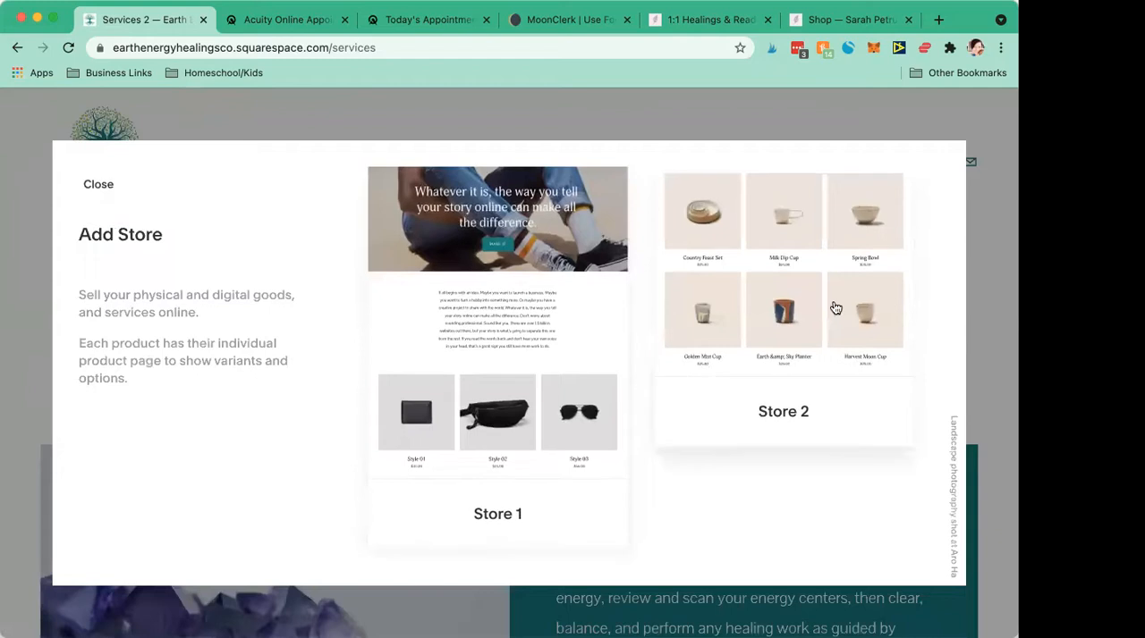
click(767, 417)
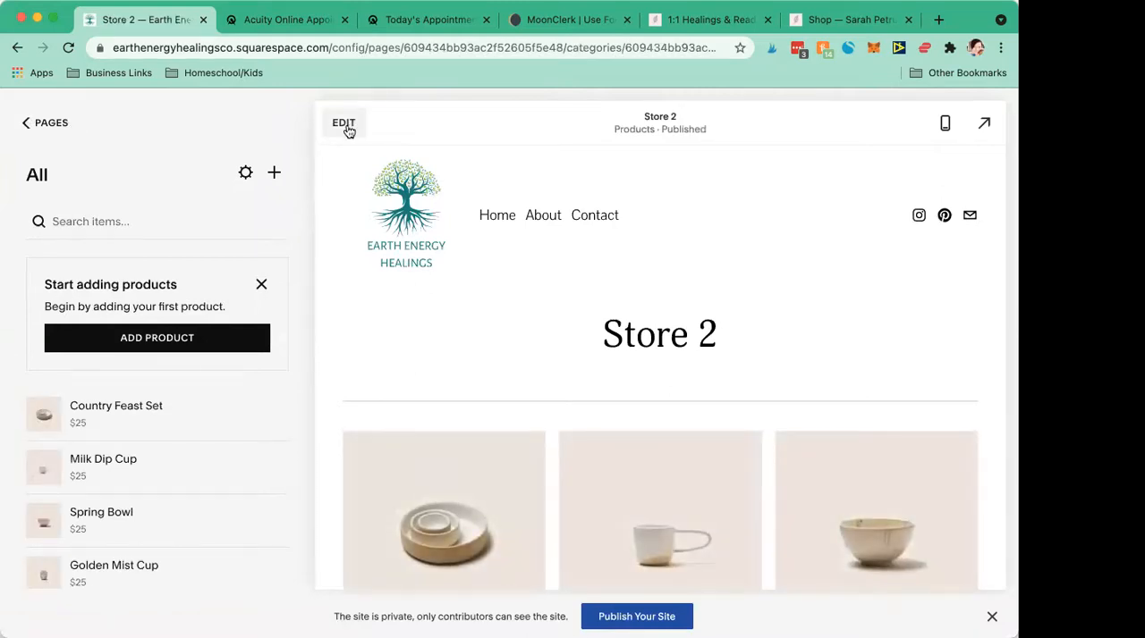
click(345, 124)
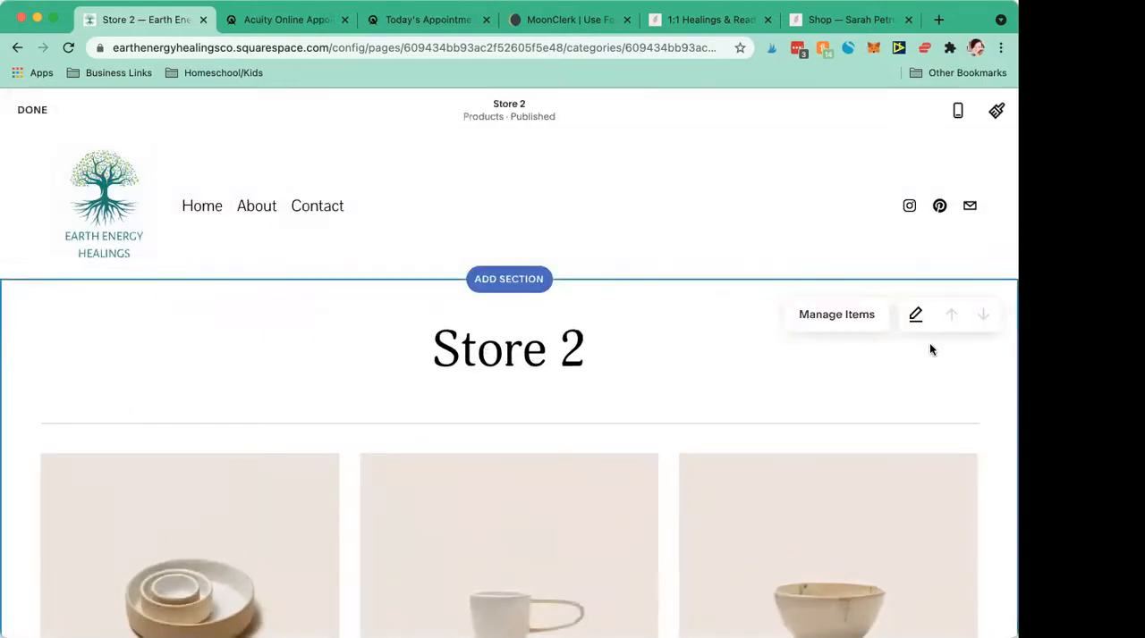
click(916, 319)
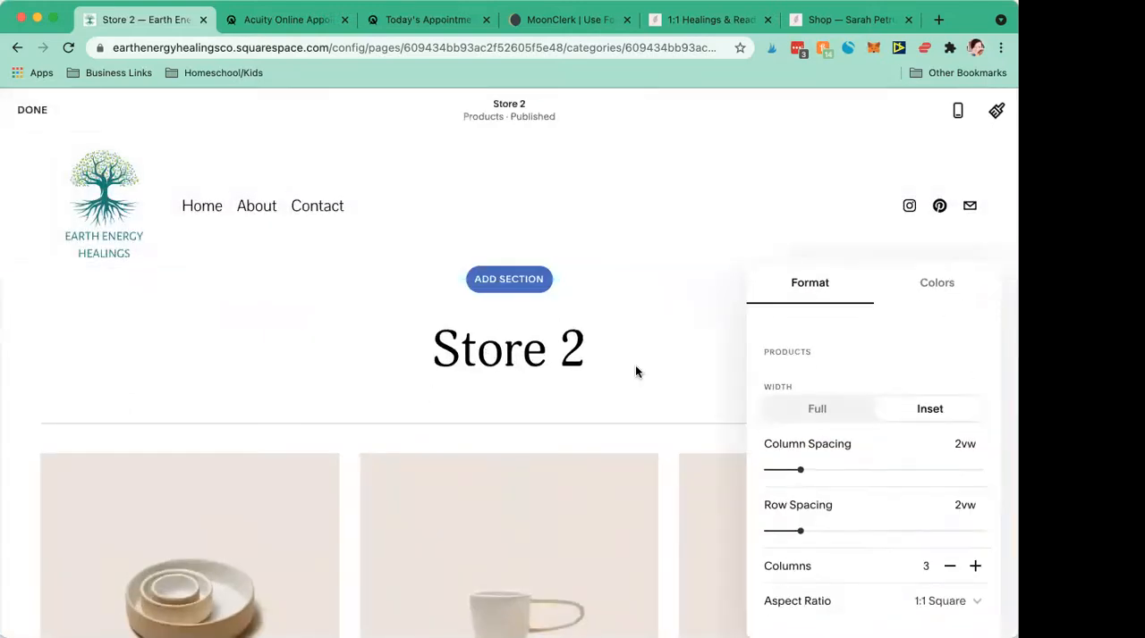
click(577, 353)
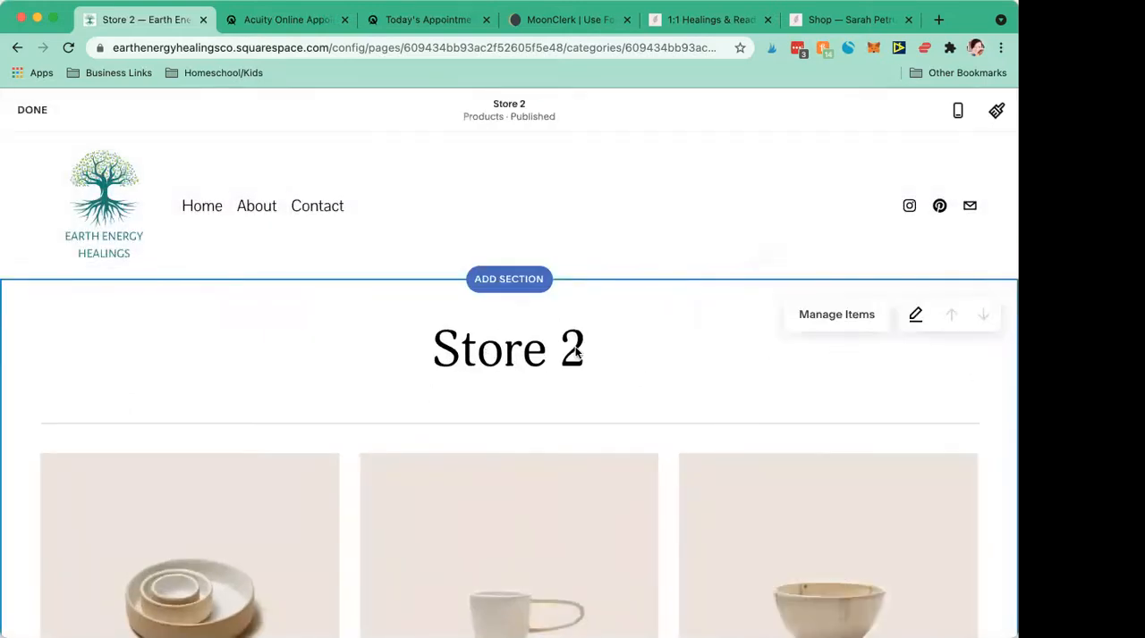
click(914, 319)
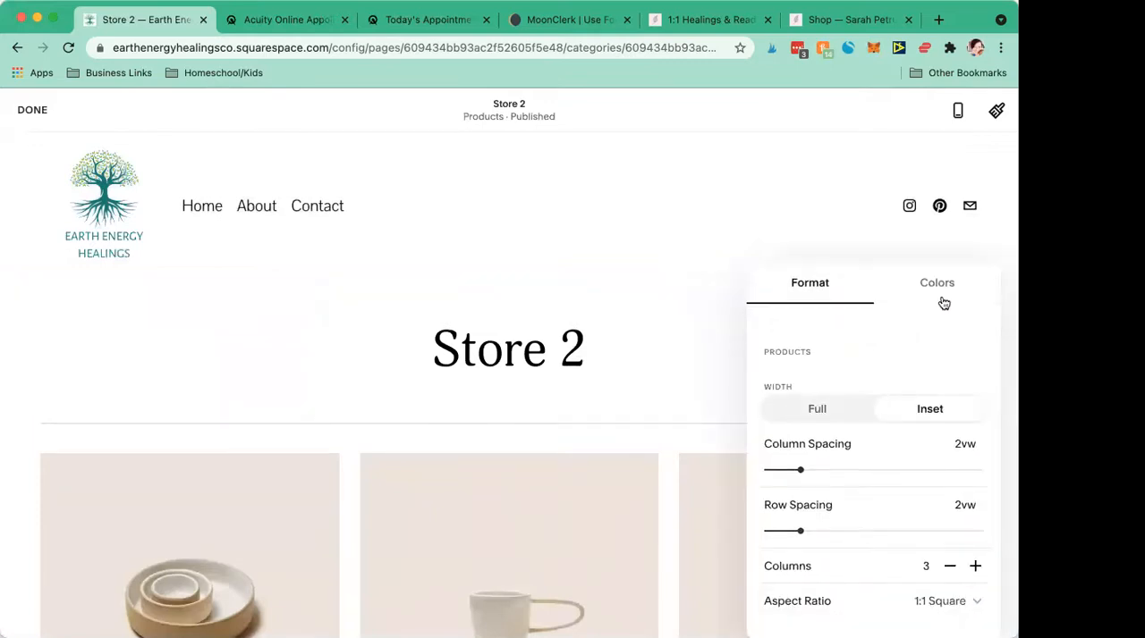
click(518, 348)
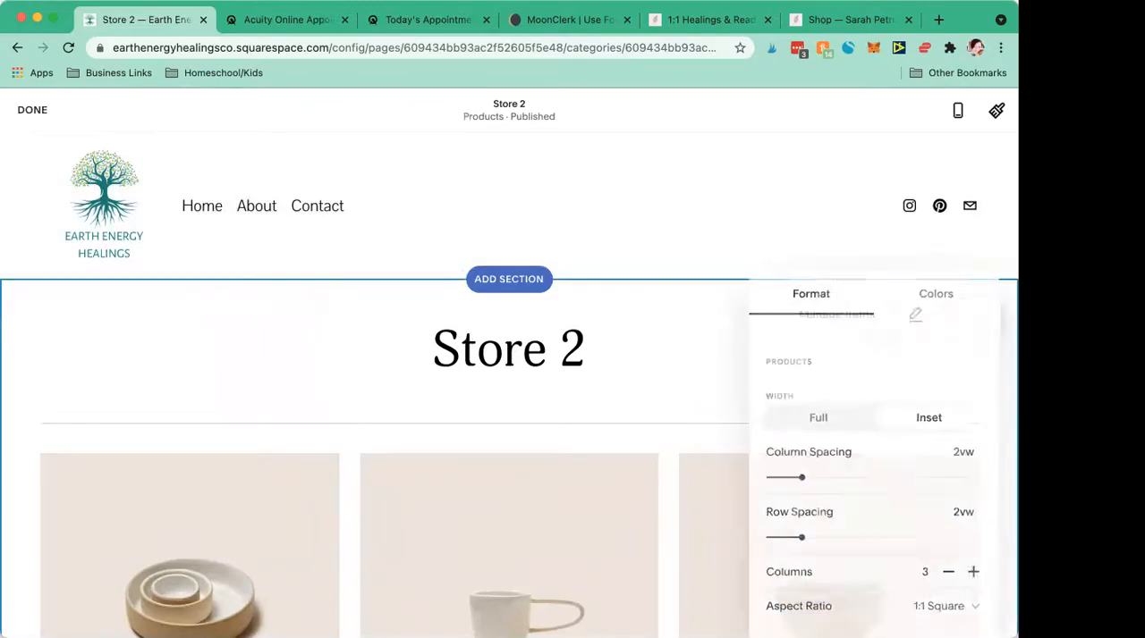
click(34, 110)
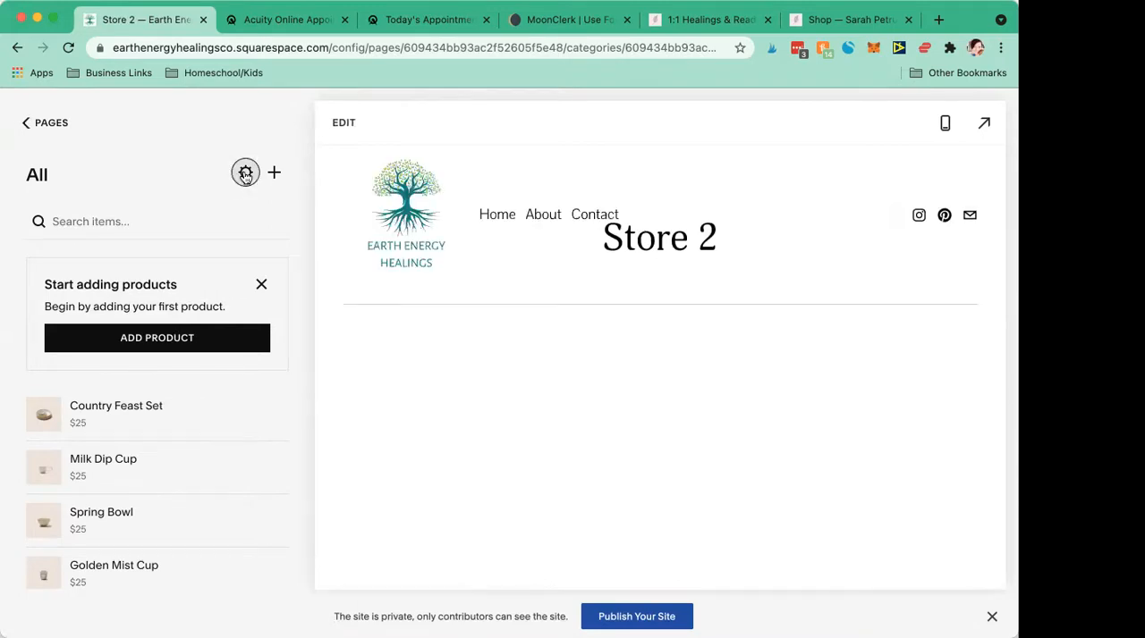
- Set the new store's page title and navigation title to Shop and its URL slug to /shop, saving the settings
click(245, 174)
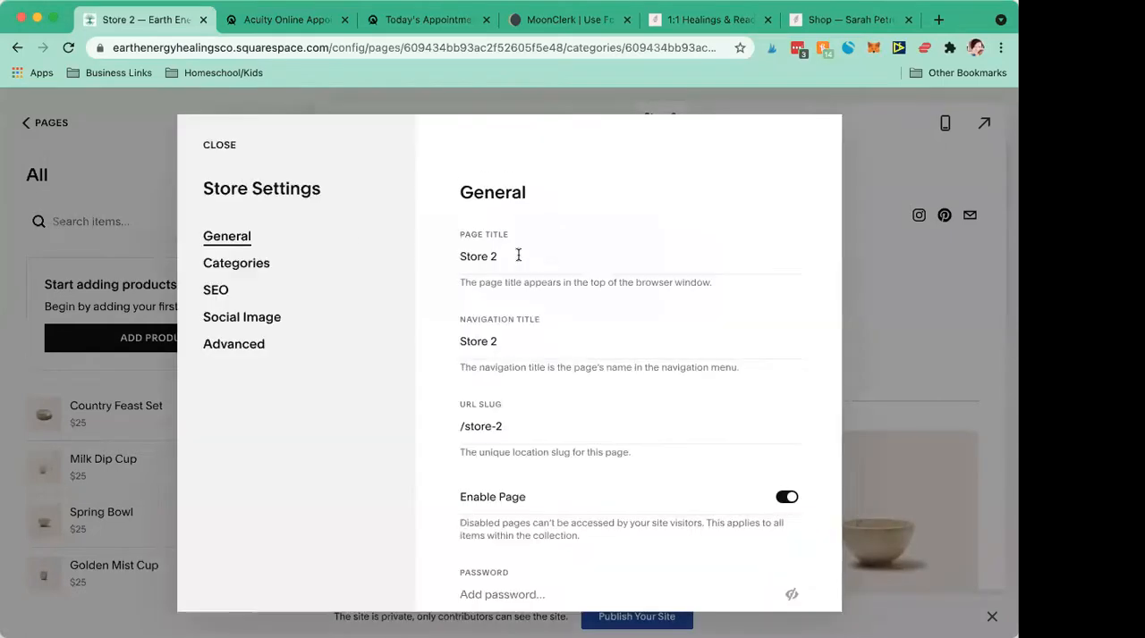
triple_click(516, 258)
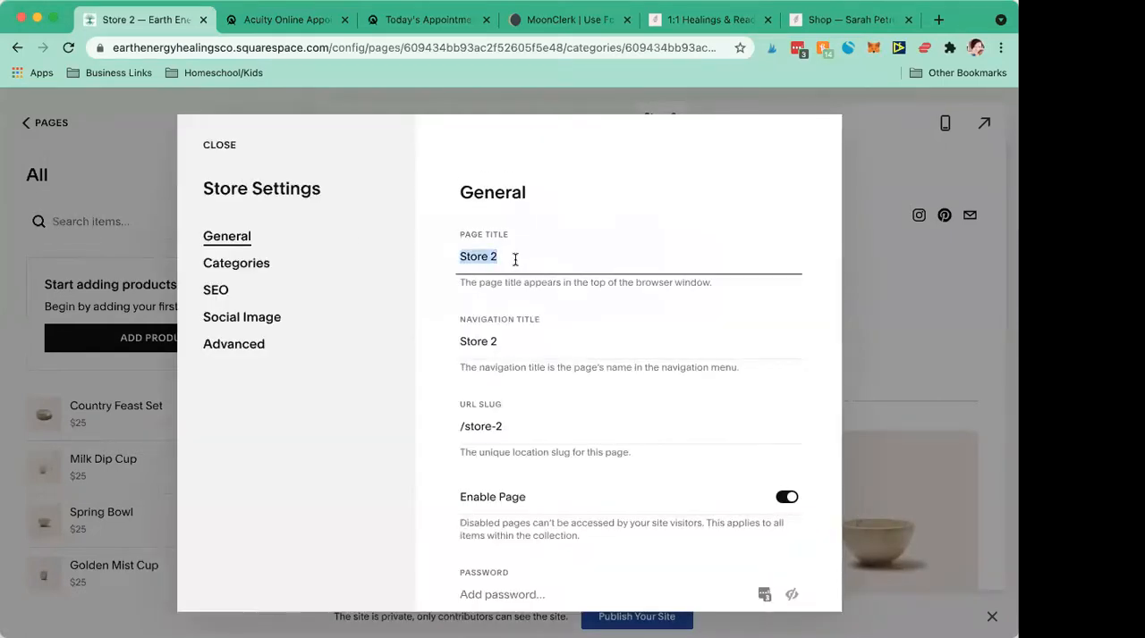
text(Shop)
triple_click(501, 349)
text(Shop)
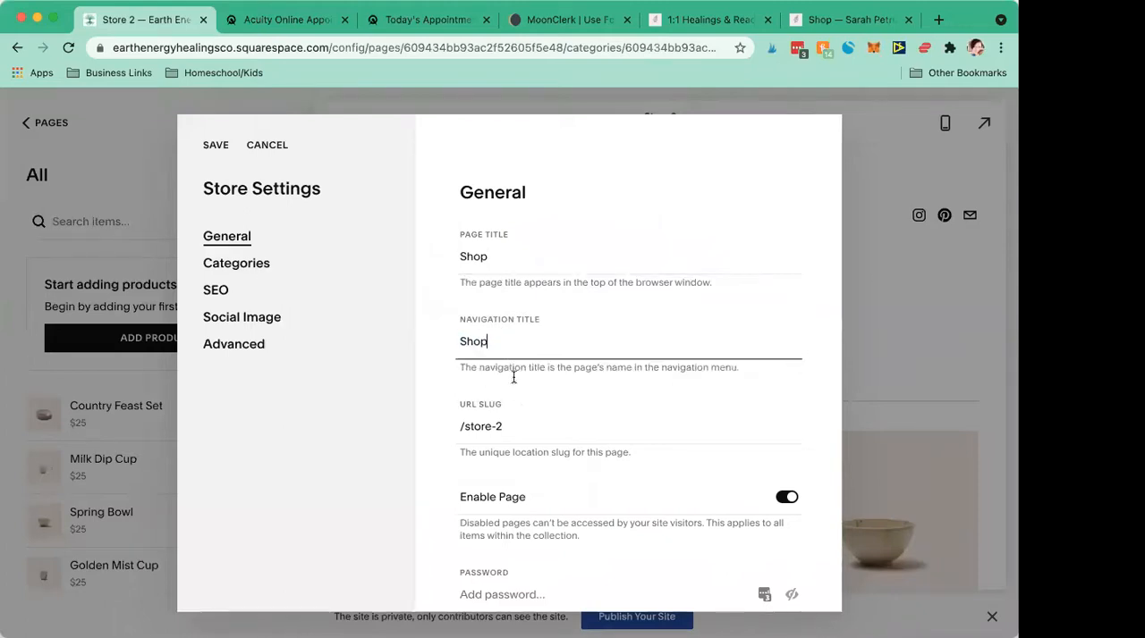
drag(516, 424, 467, 432)
text(shop)
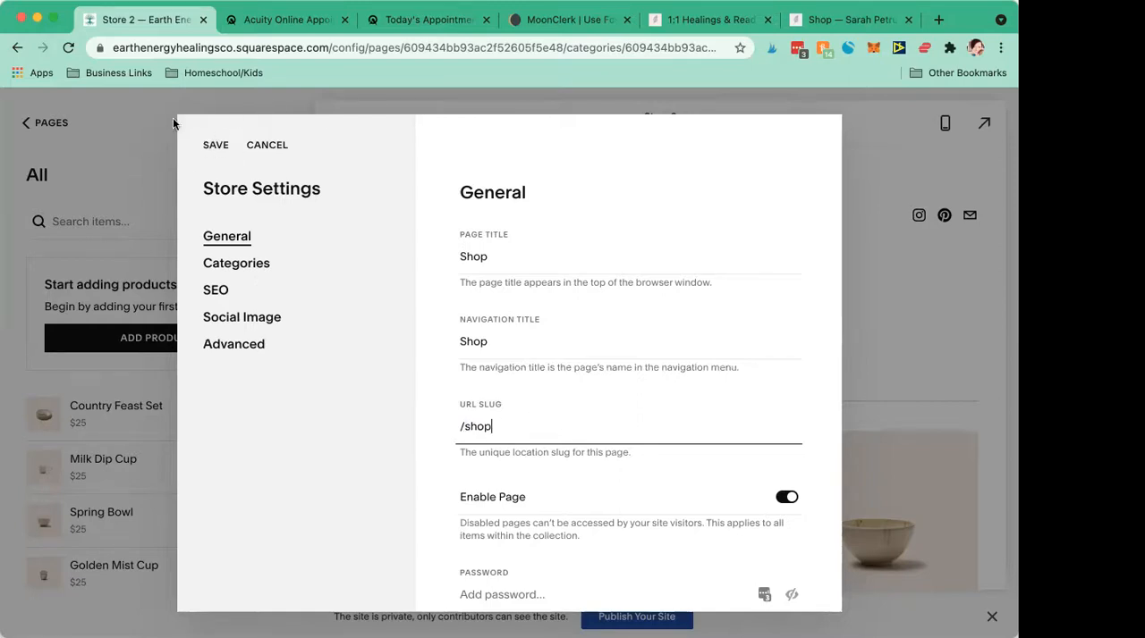
click(205, 148)
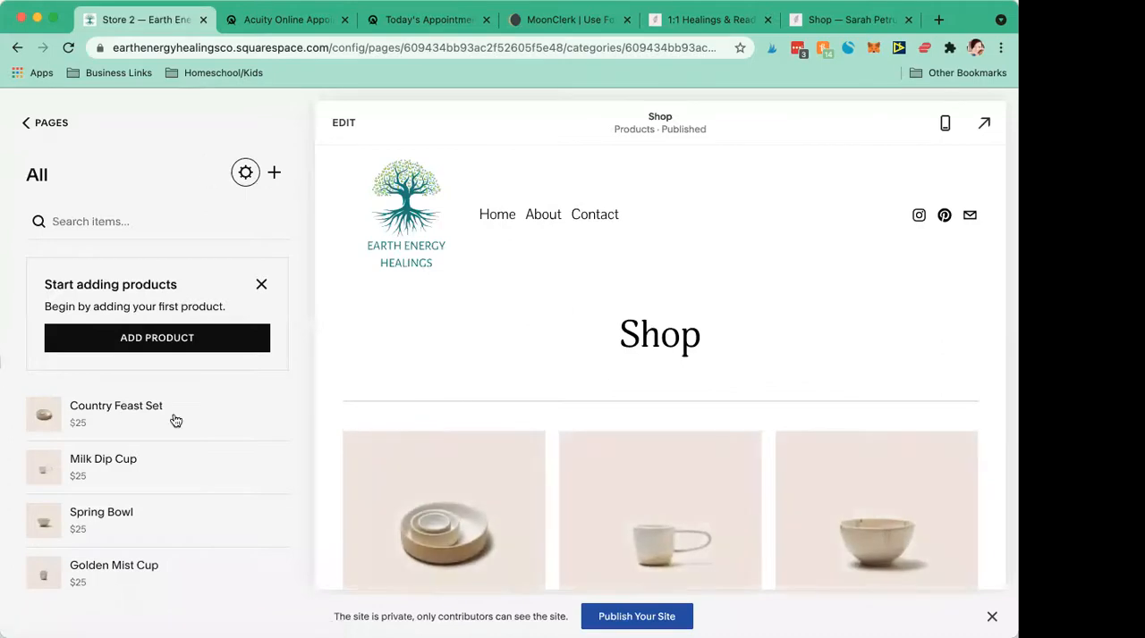
- Delete the Country Feast Set and Milk Dip Cup sample products from the Shop page
scroll(175, 500, down, 2)
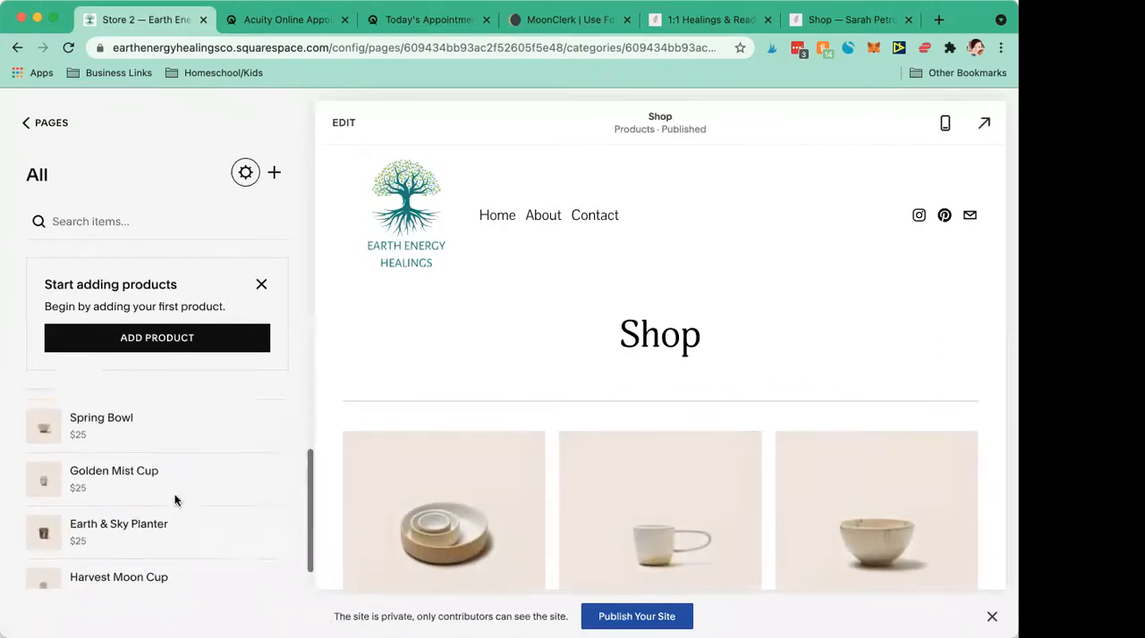
scroll(176, 501, up, 2)
click(274, 413)
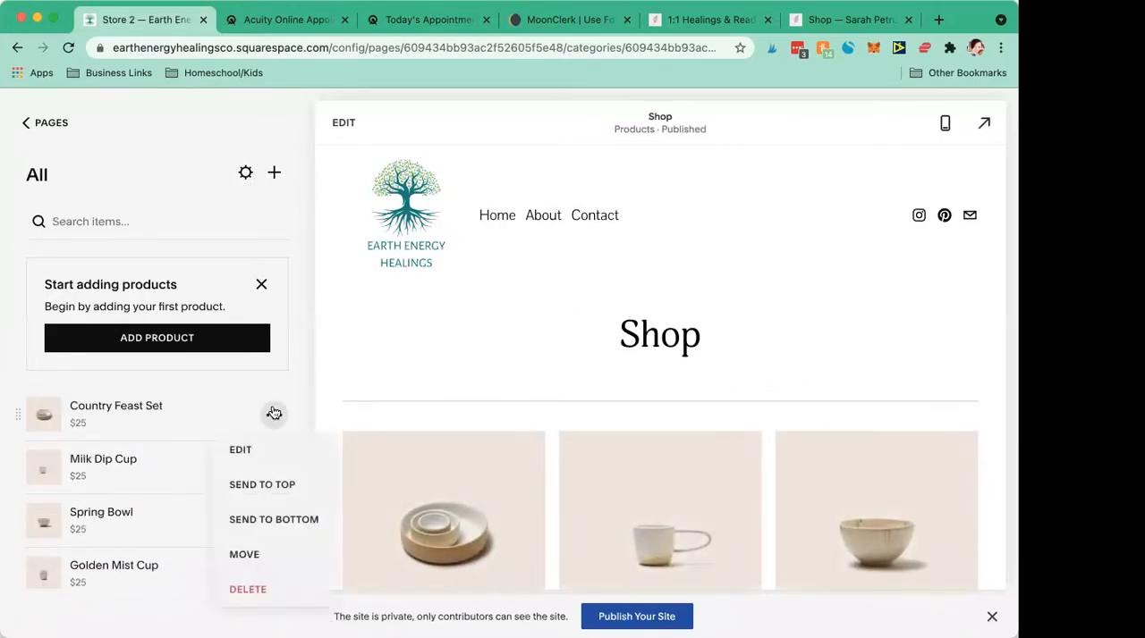
click(260, 590)
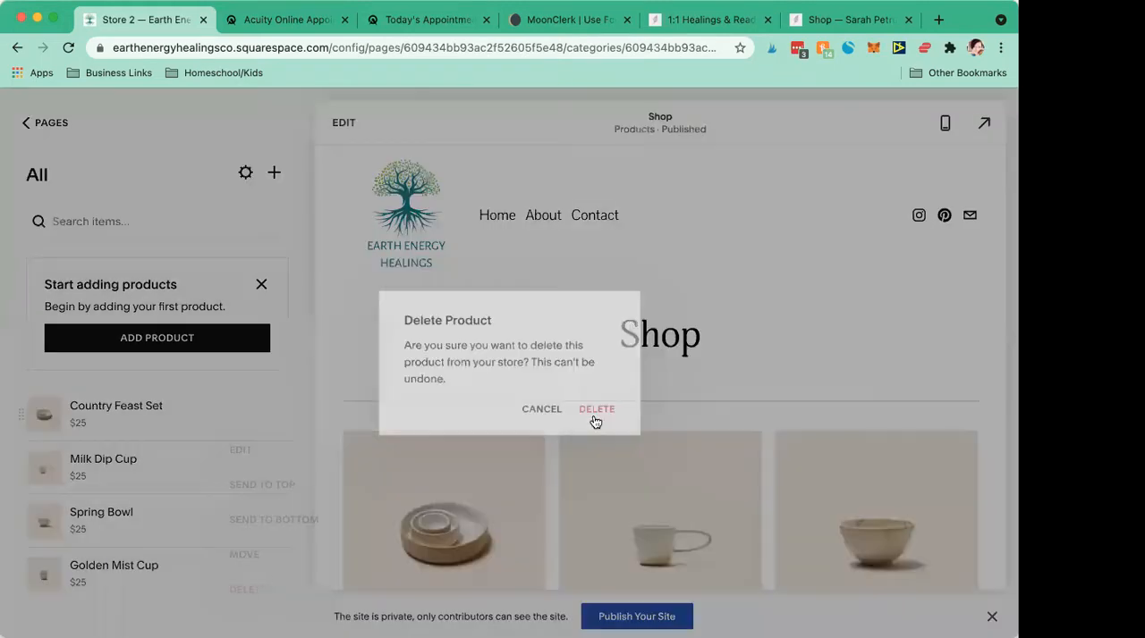
click(594, 416)
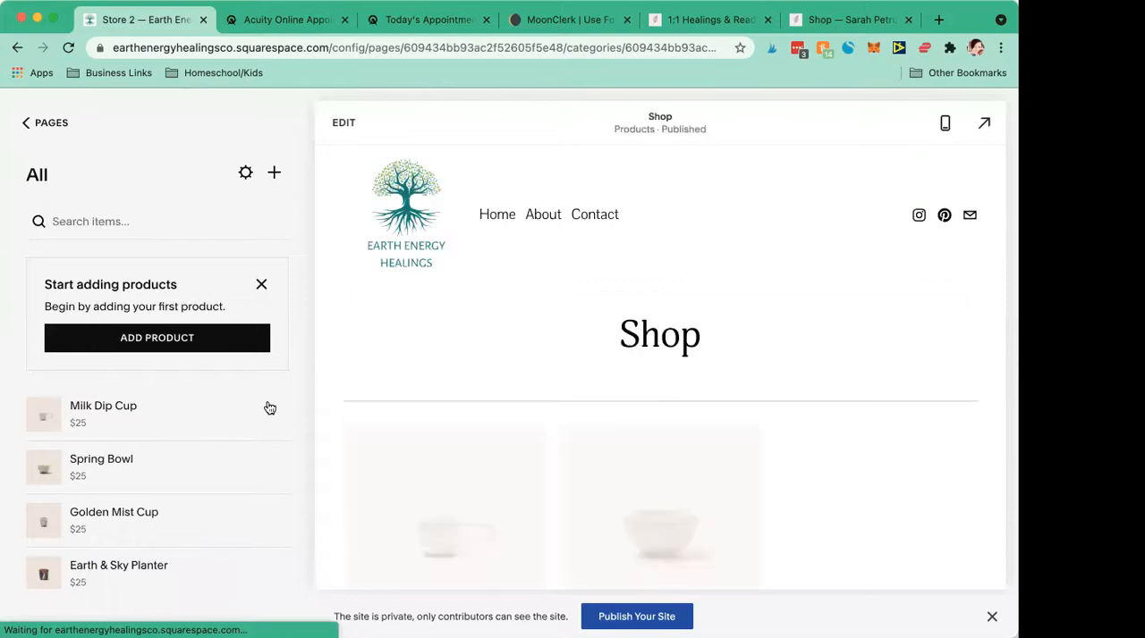
click(275, 418)
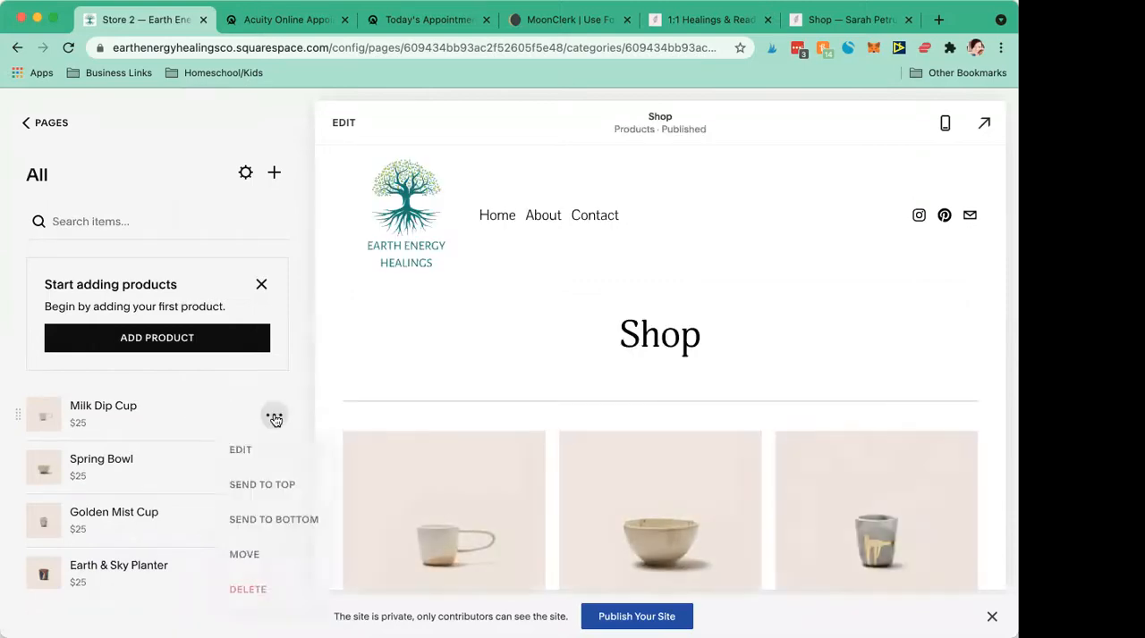
click(249, 589)
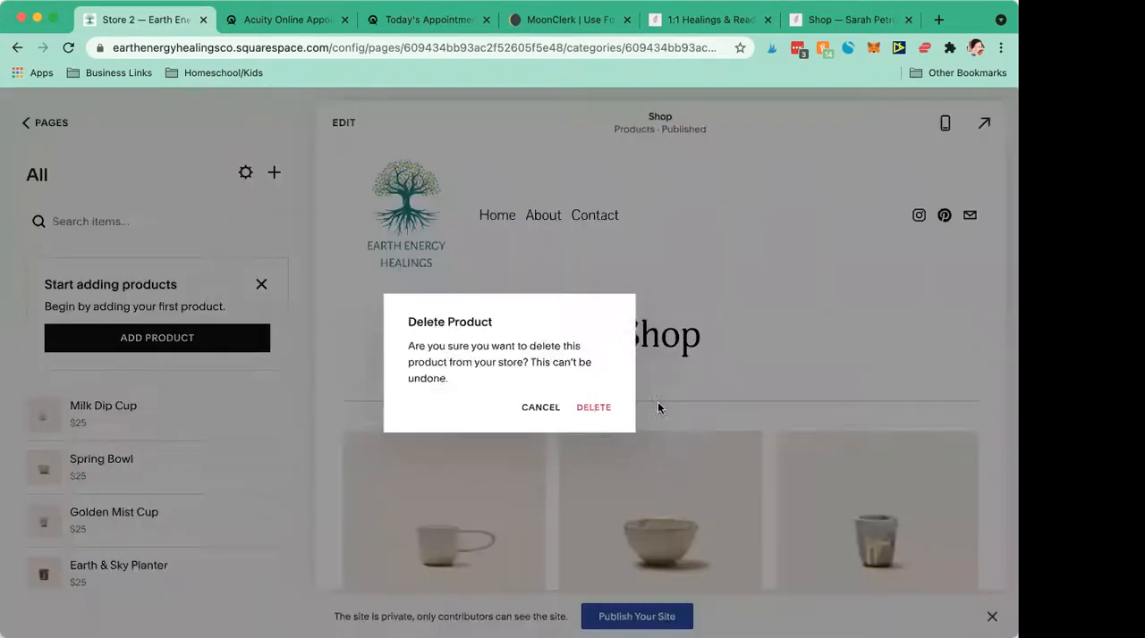
click(595, 412)
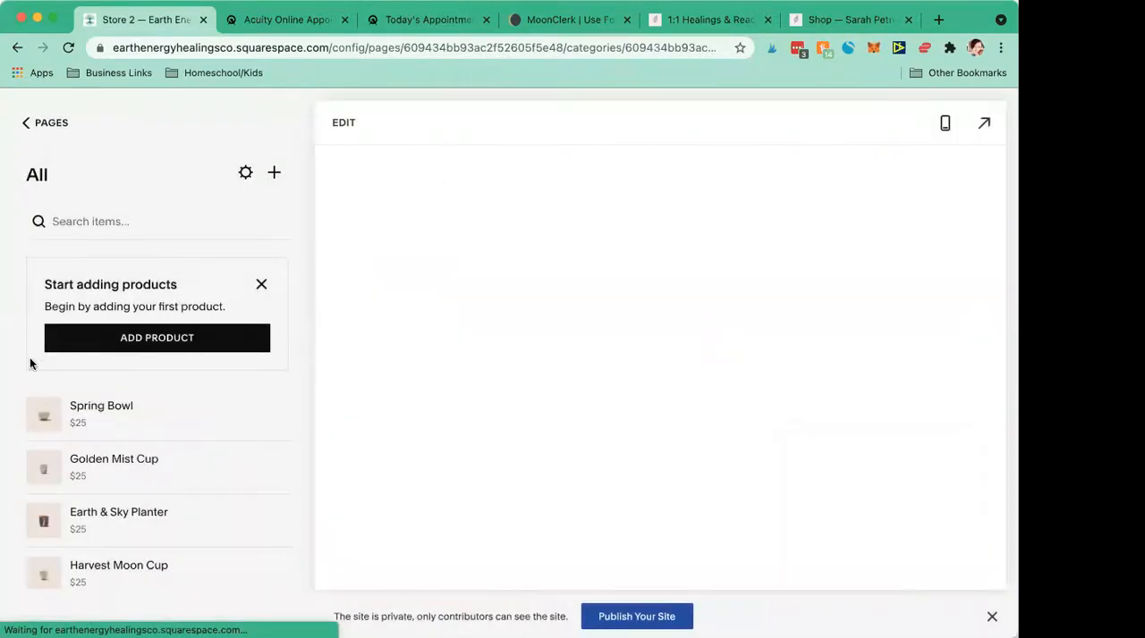
- Start a new service product with the Healing Through the Chakras image and set its price to 299
click(94, 347)
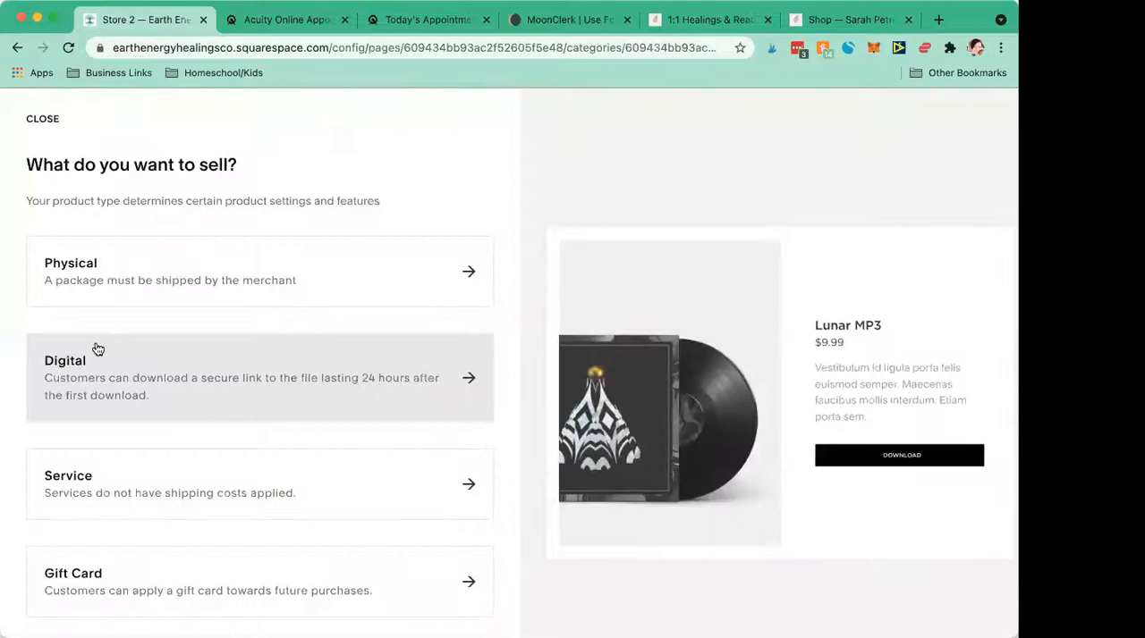
scroll(132, 198, down, 1)
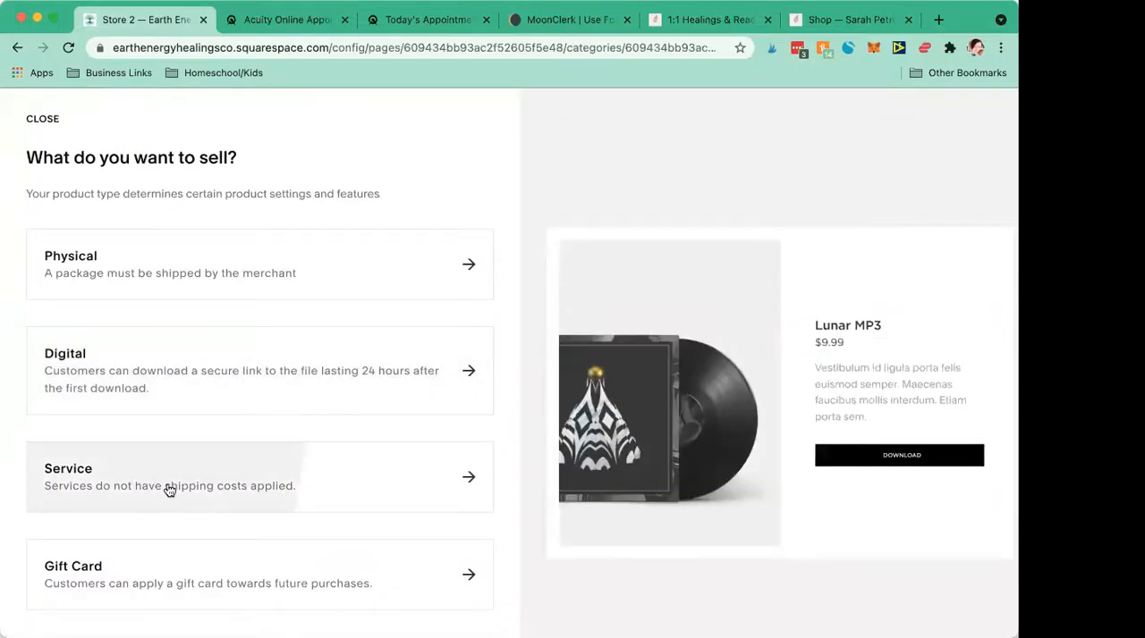
click(165, 489)
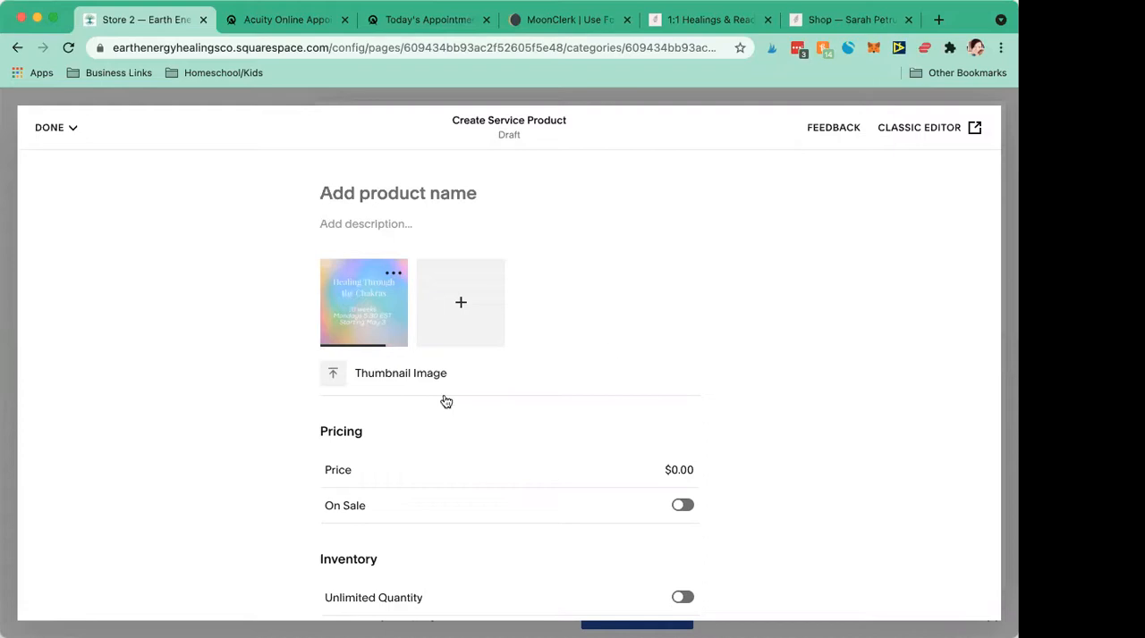
click(676, 469)
text(299)
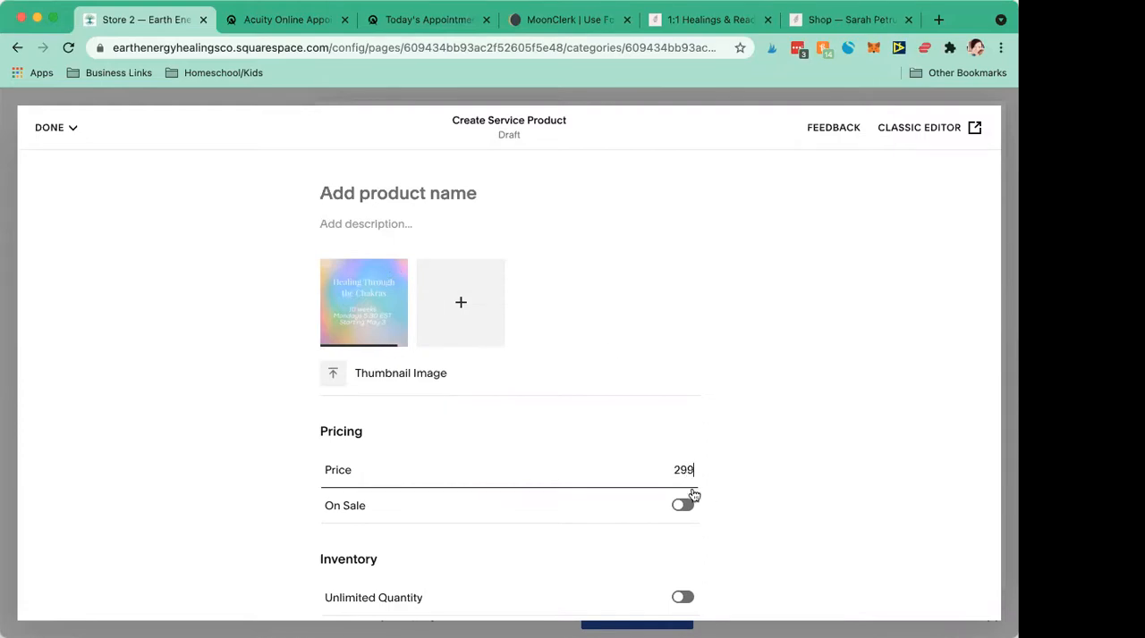
- Try the product's On Sale option, turn it back off, and enable unlimited quantity in its inventory settings
scroll(340, 375, down, 3)
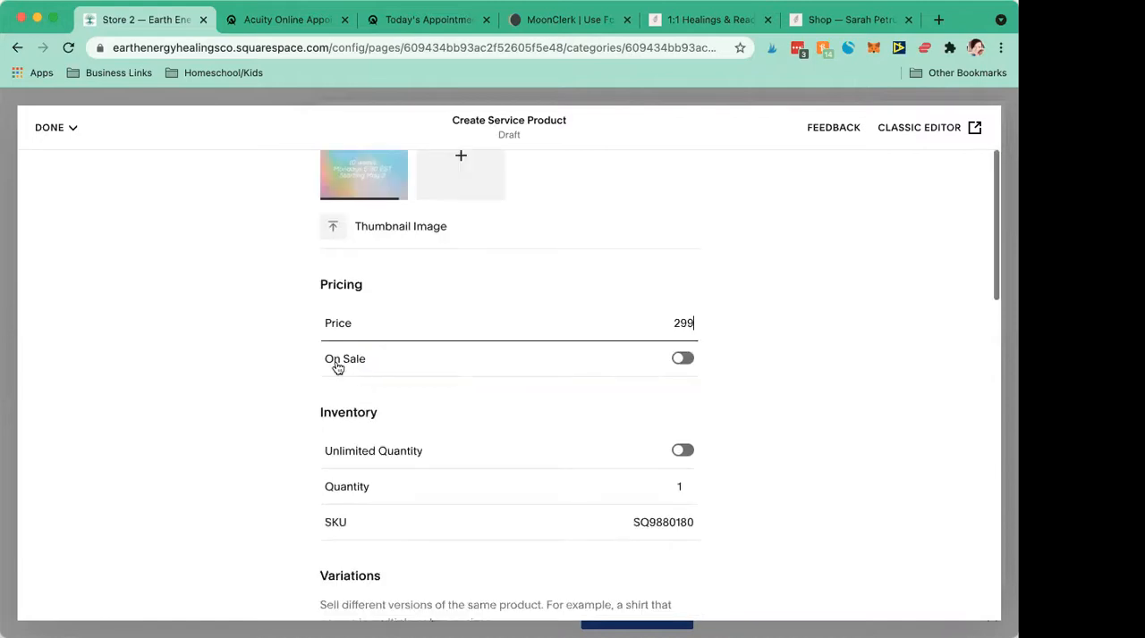
click(681, 362)
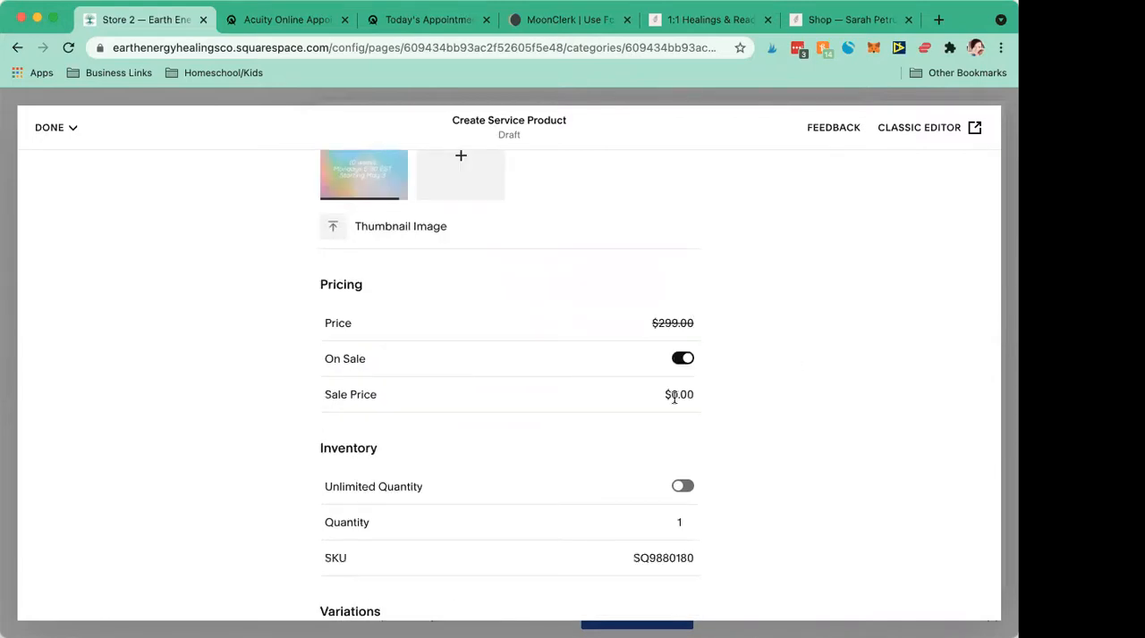
click(685, 359)
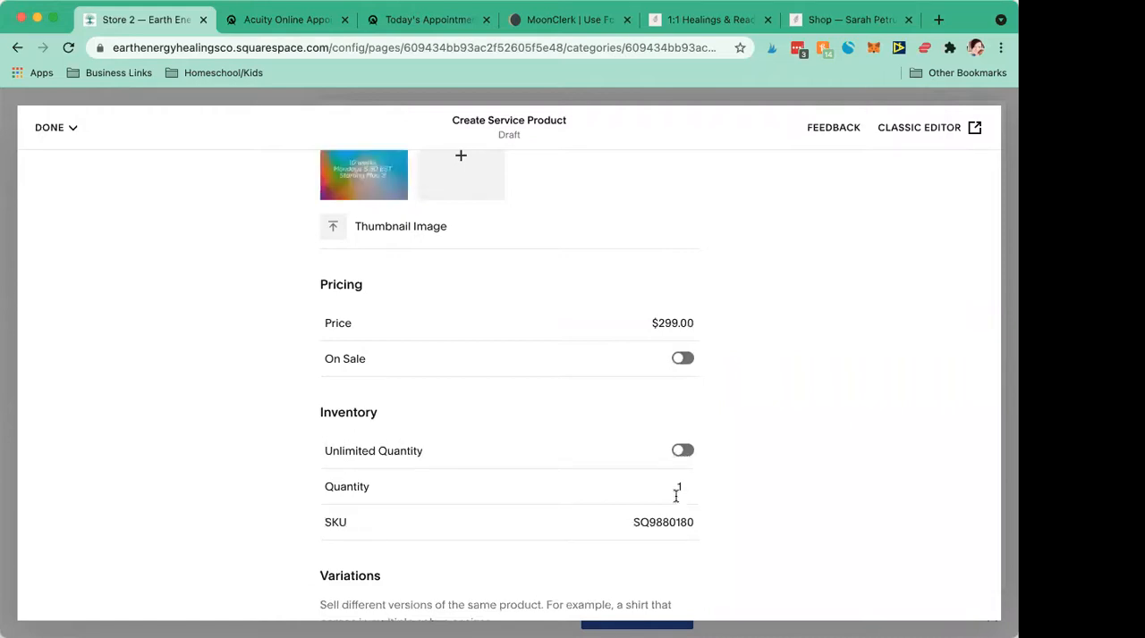
click(682, 453)
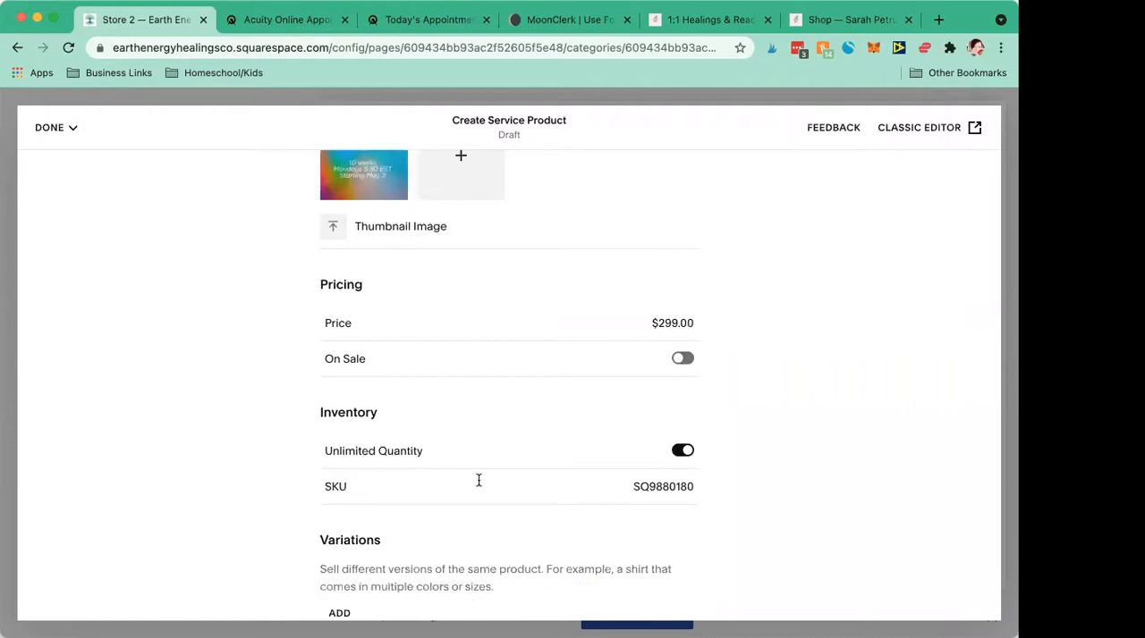
scroll(647, 442, down, 1)
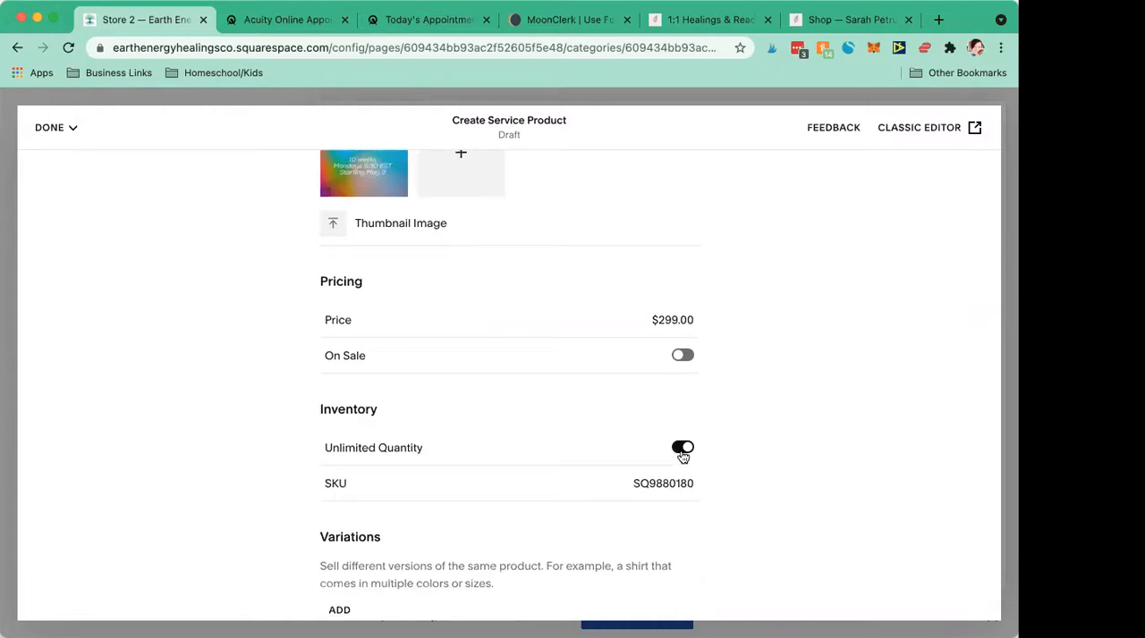
click(682, 452)
click(683, 450)
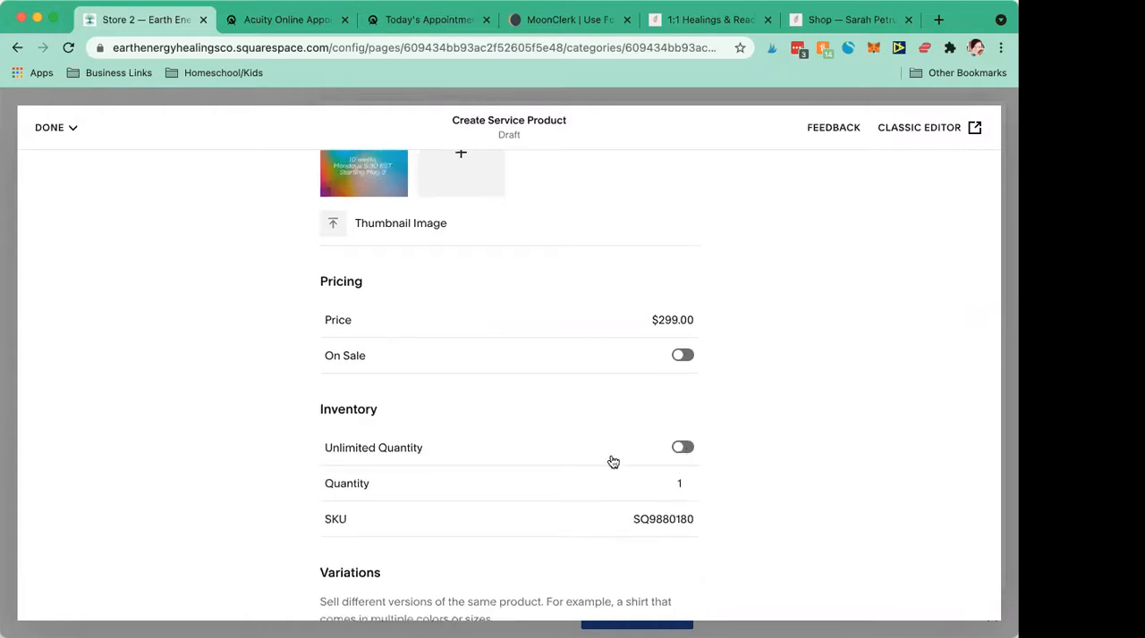
- Create a category named Classes and assign the service product to it
scroll(611, 460, down, 5)
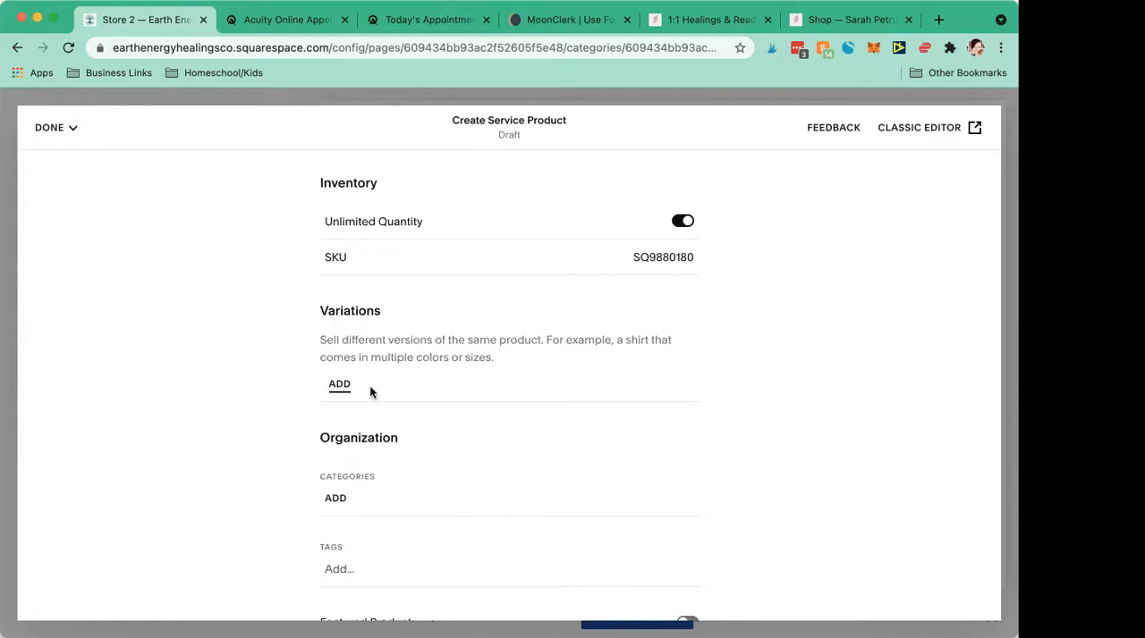
scroll(369, 385, down, 3)
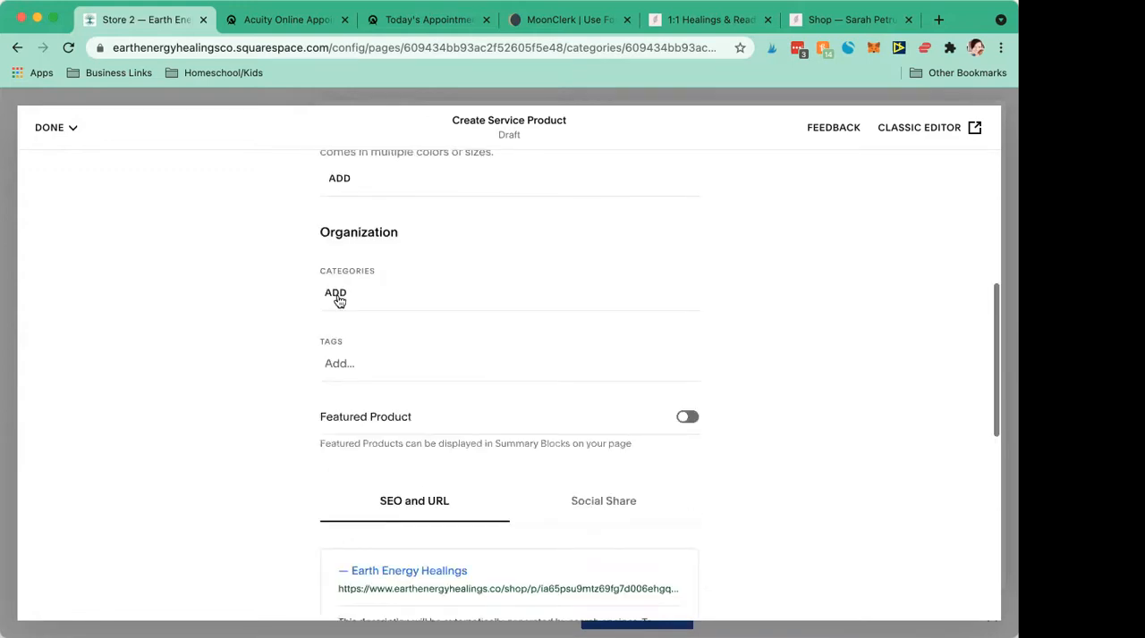
click(336, 297)
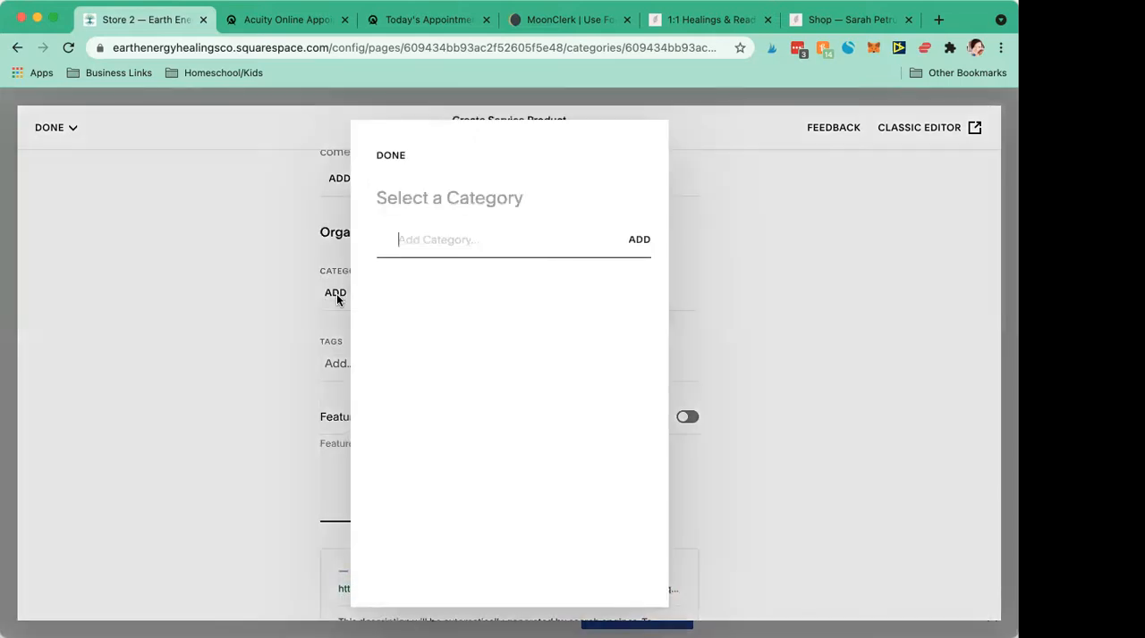
text(Classes)
click(639, 242)
click(799, 268)
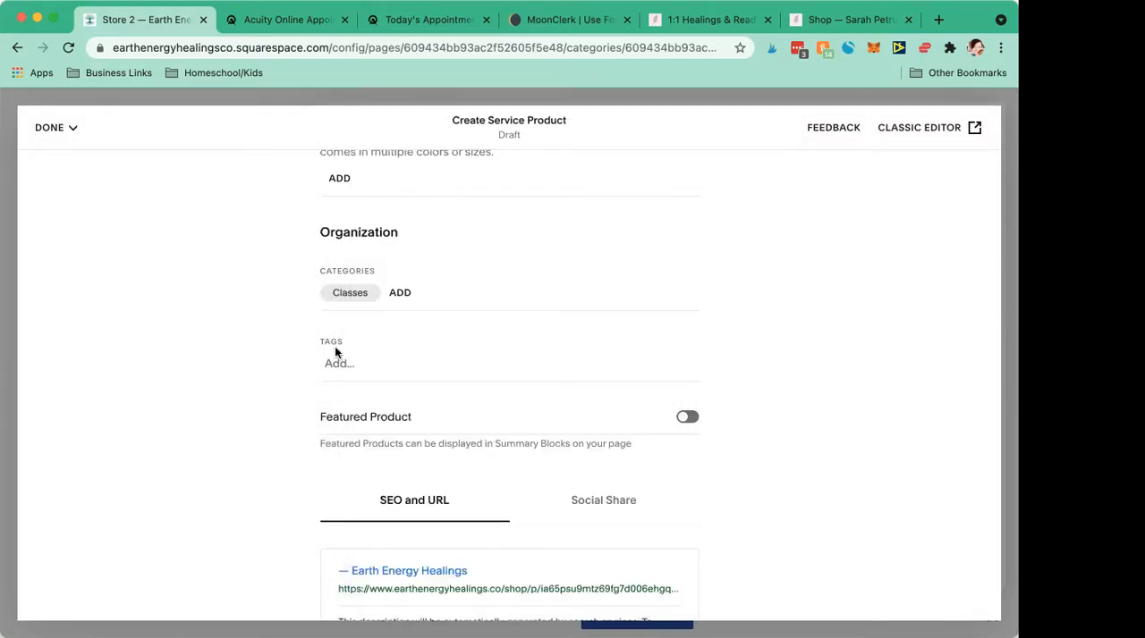
- Review the product's tag, featured, SEO and customization options, including subscription, custom forms and custom button
scroll(336, 353, down, 3)
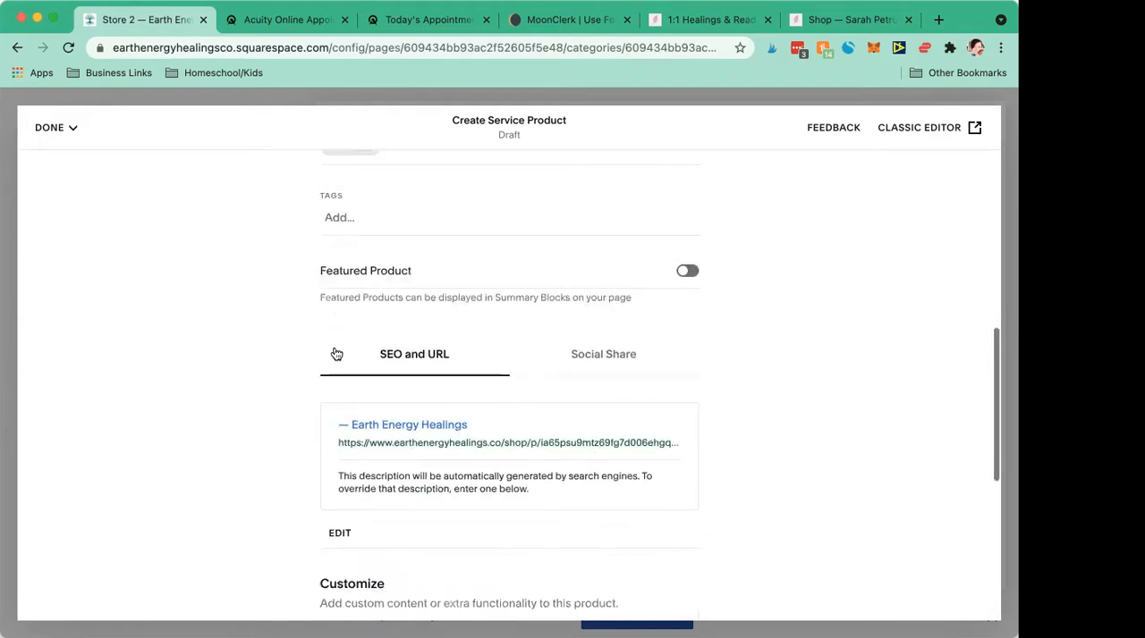
scroll(336, 353, down, 7)
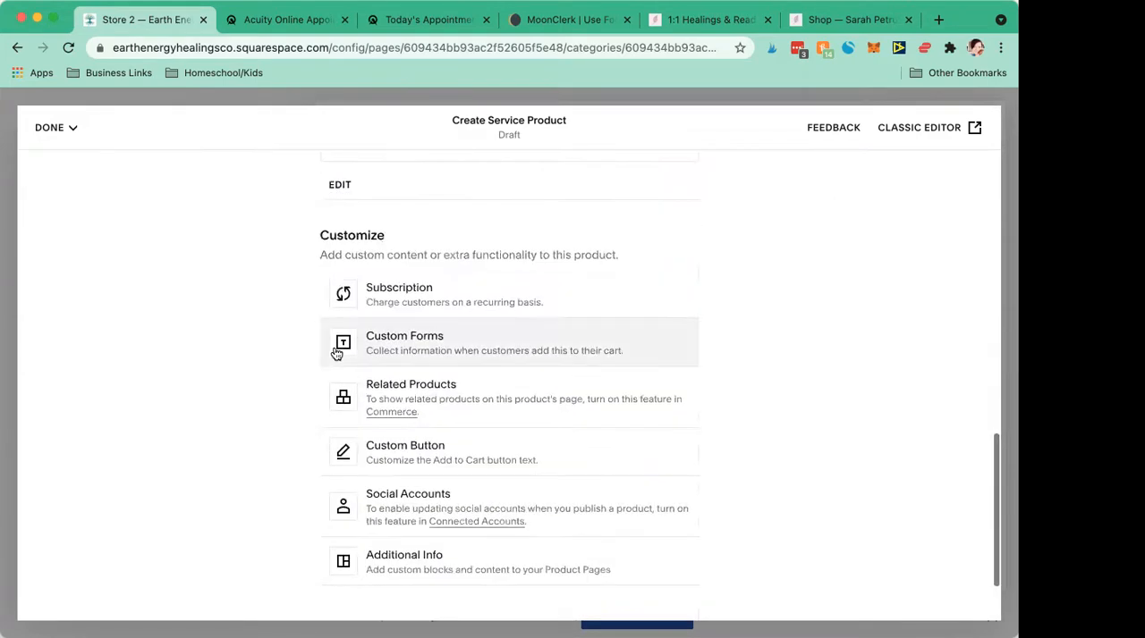
scroll(336, 353, down, 2)
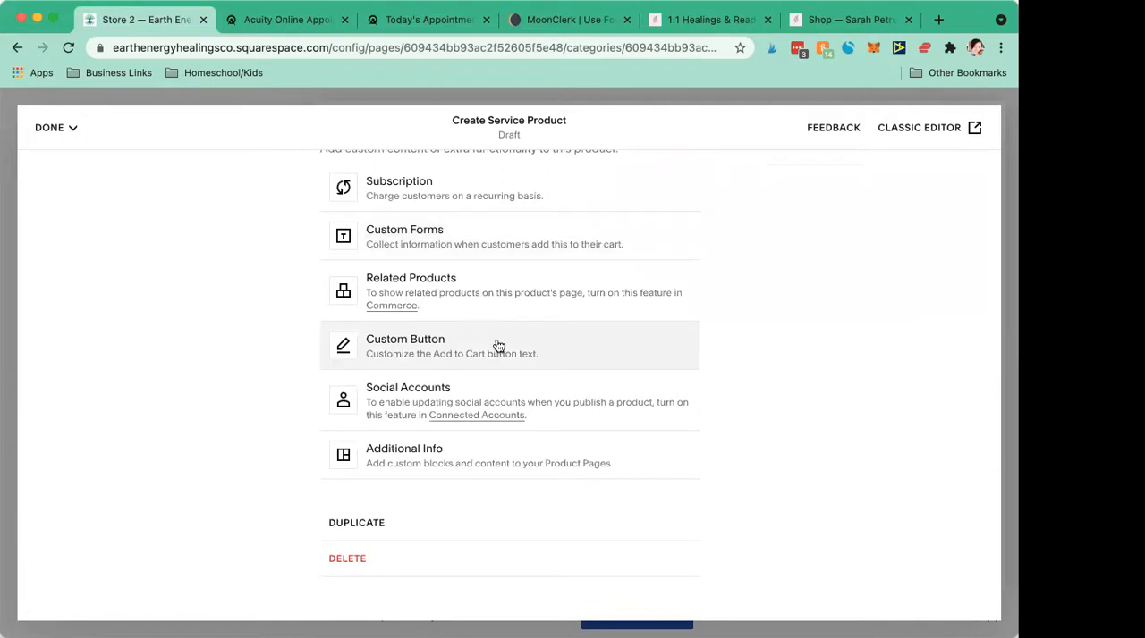
scroll(498, 346, up, 7)
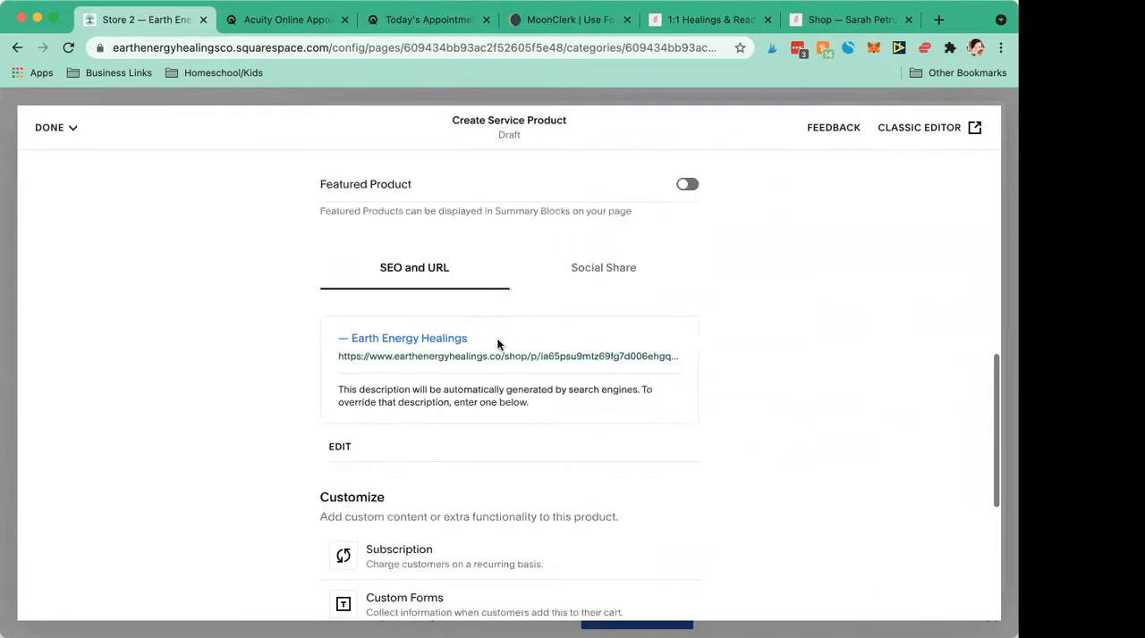
scroll(498, 346, up, 10)
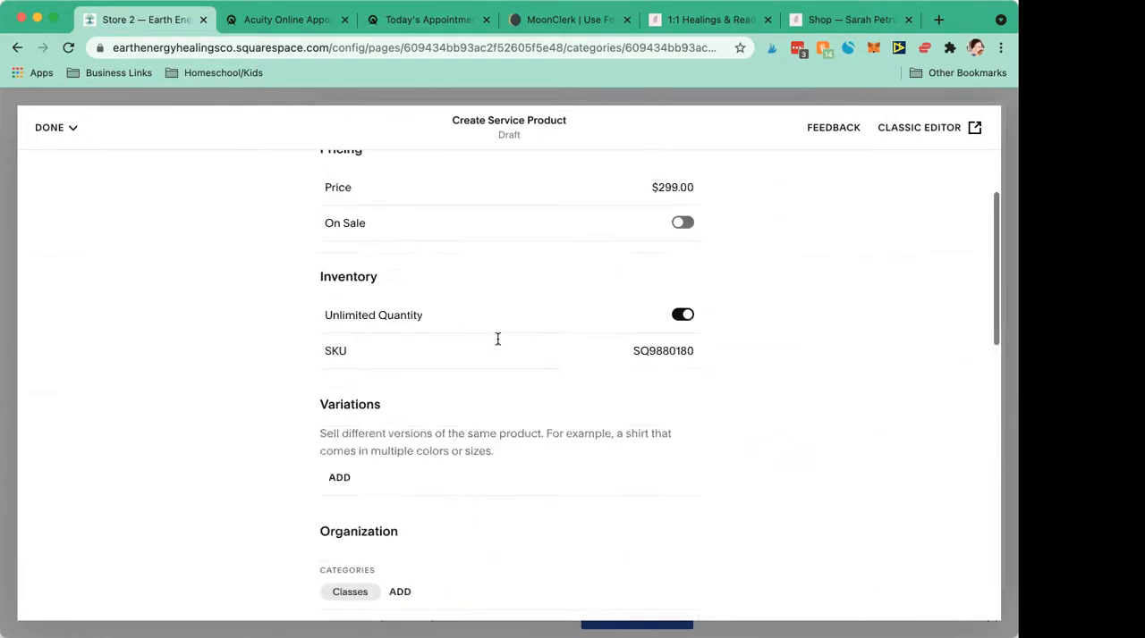
scroll(498, 342, up, 3)
scroll(499, 346, up, 2)
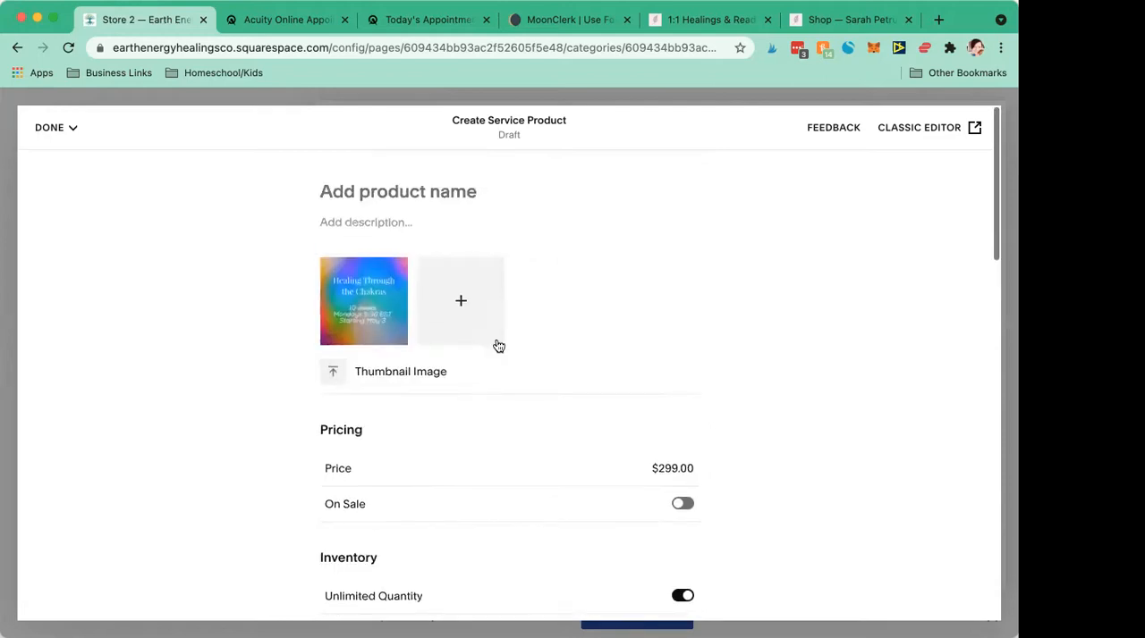
- Enter Healing Through the Chakras Class as the product name and replace it with Chakra Healing
click(373, 195)
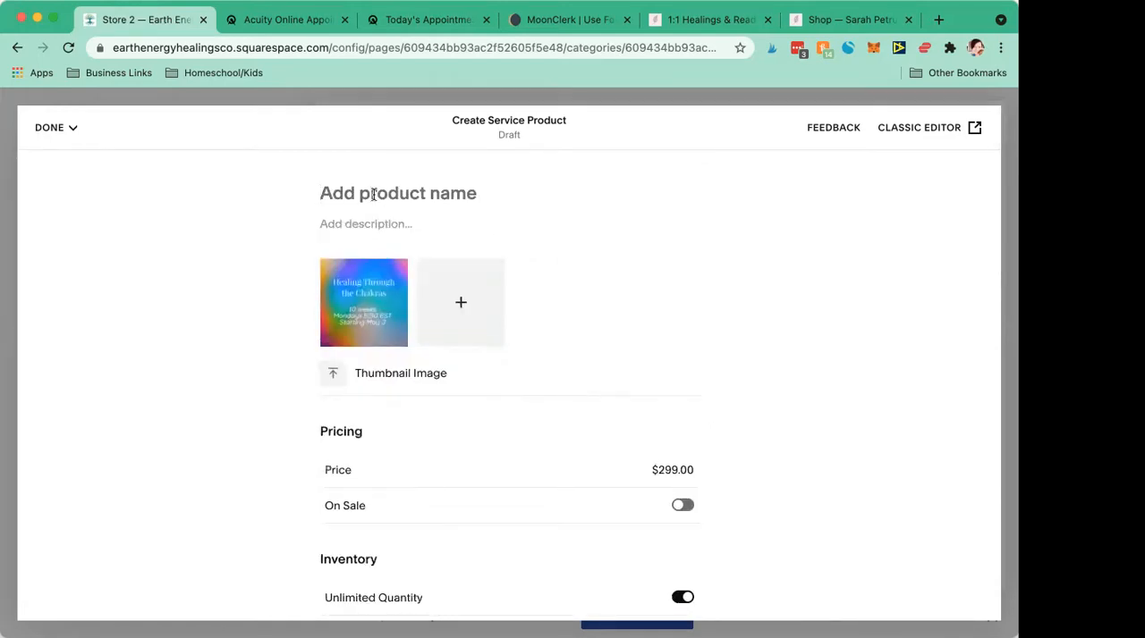
text(Healing Through)
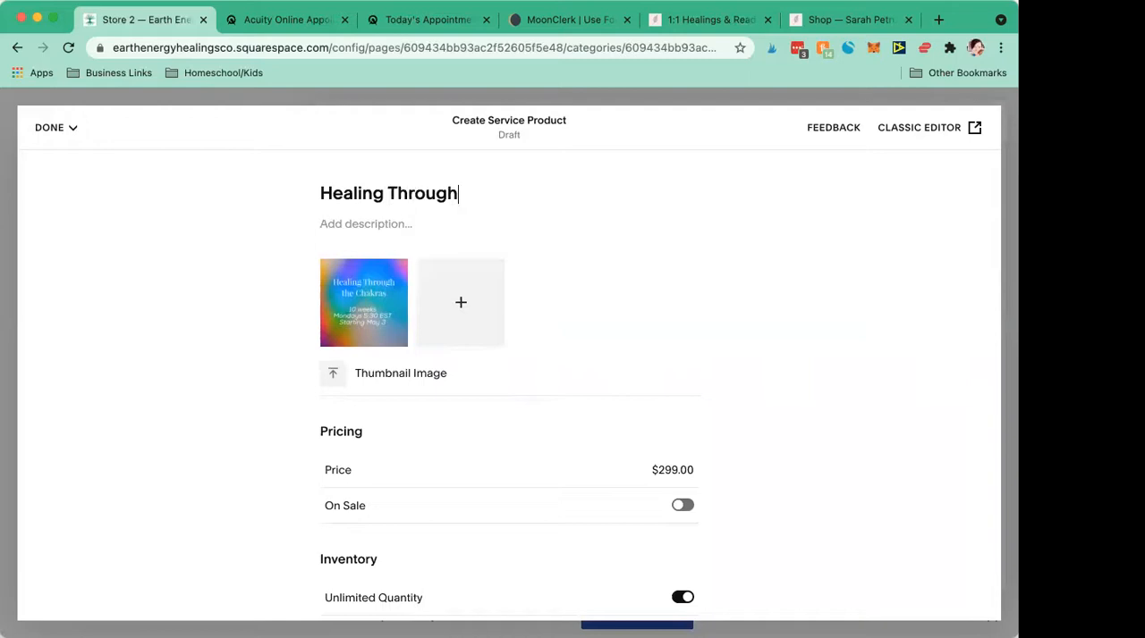
text( the Chakras Class)
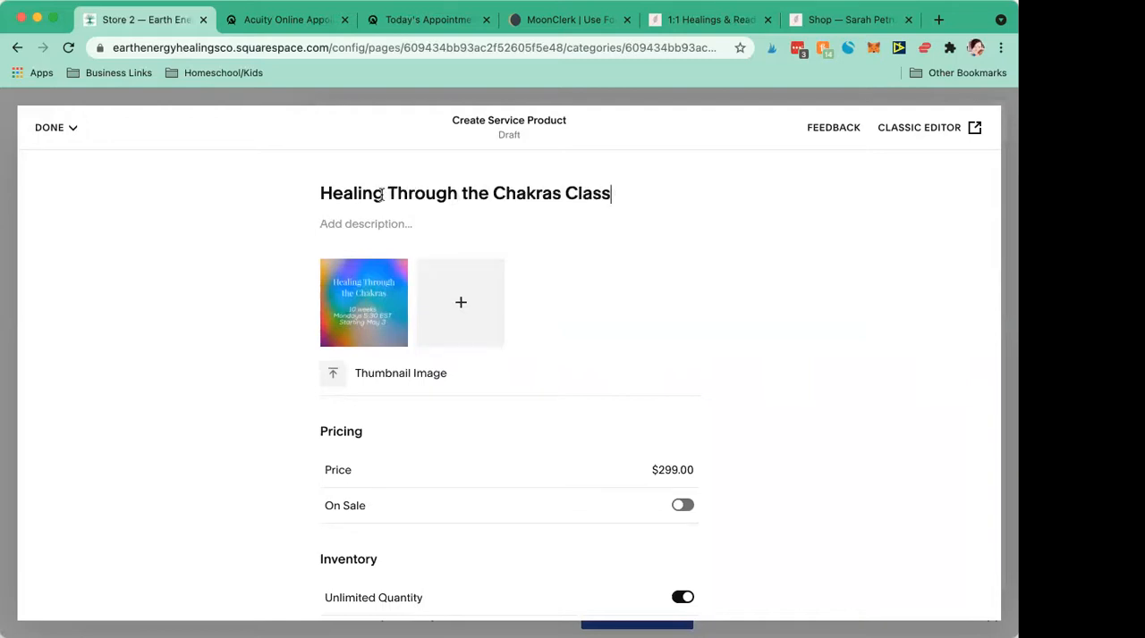
triple_click(411, 198)
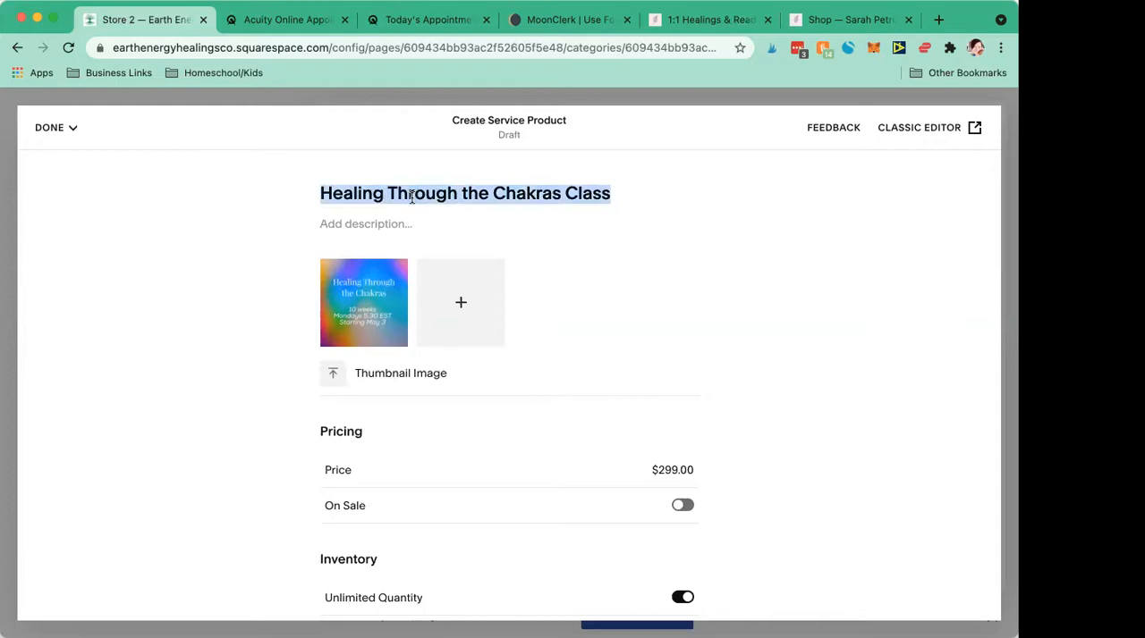
text(Chakra Healing)
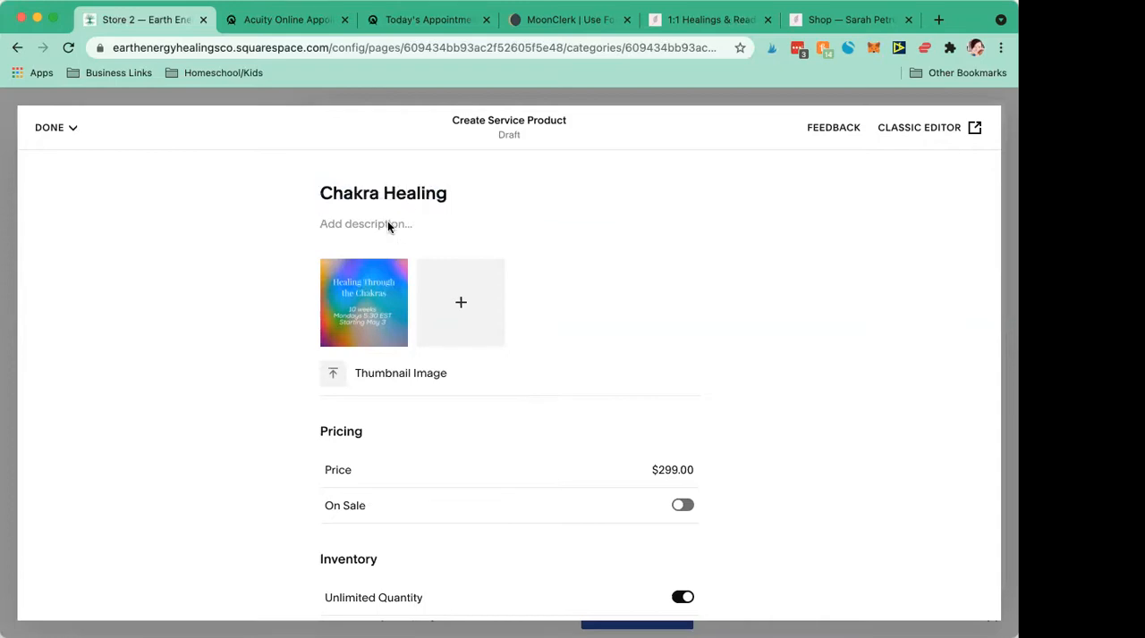
- Duplicate the site's browser tab and open the unlinked Services page in the copy
right_click(146, 28)
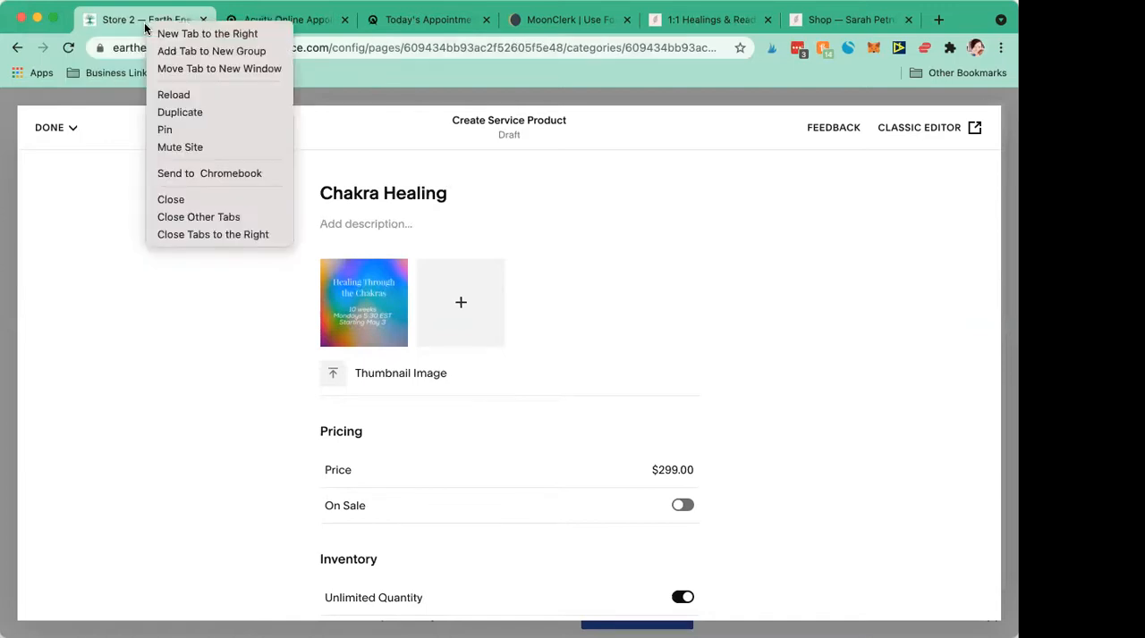
click(187, 112)
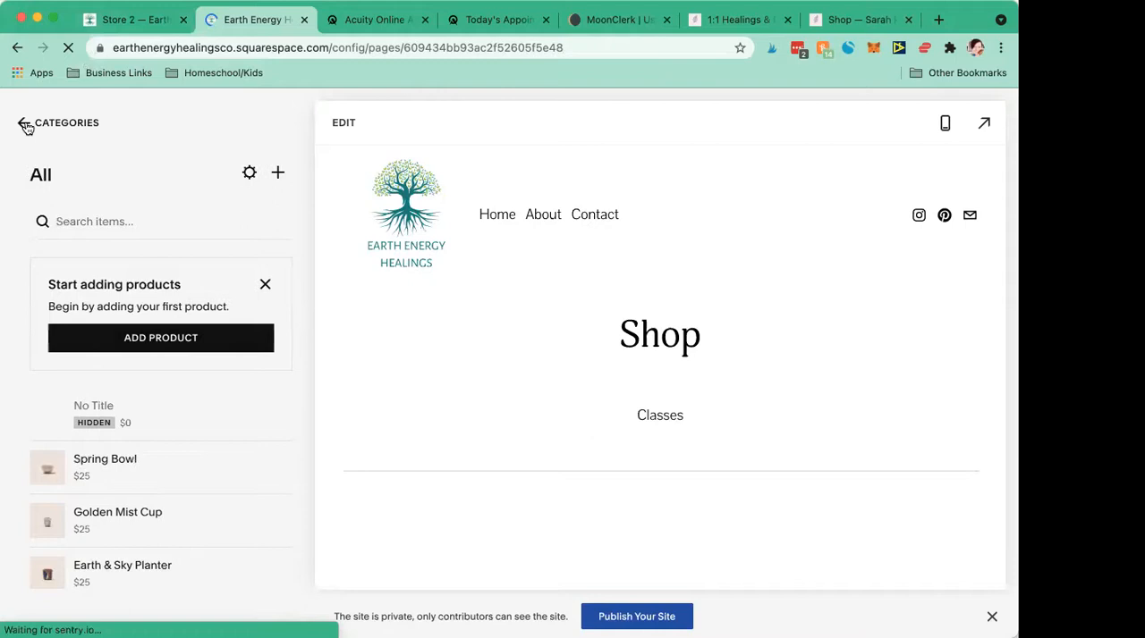
click(26, 127)
click(26, 125)
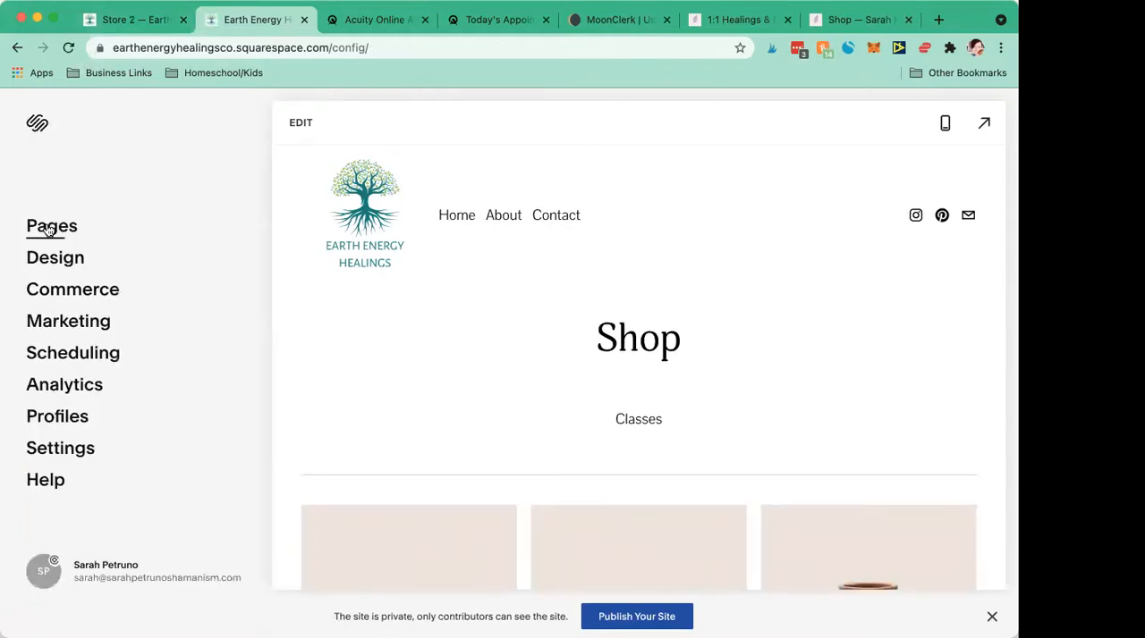
click(50, 228)
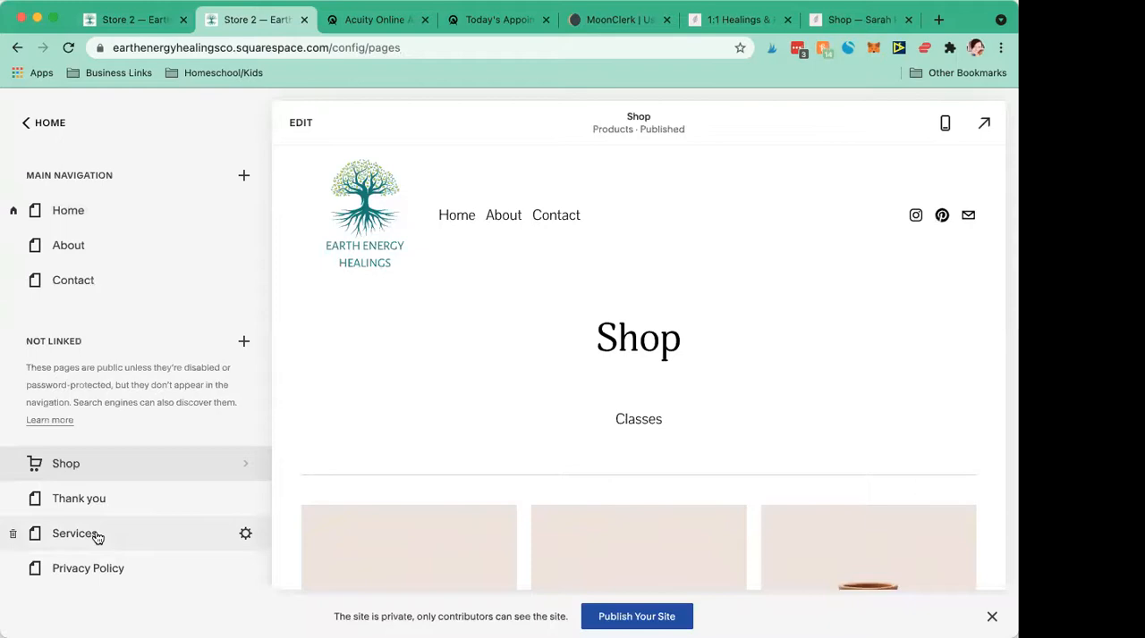
click(97, 535)
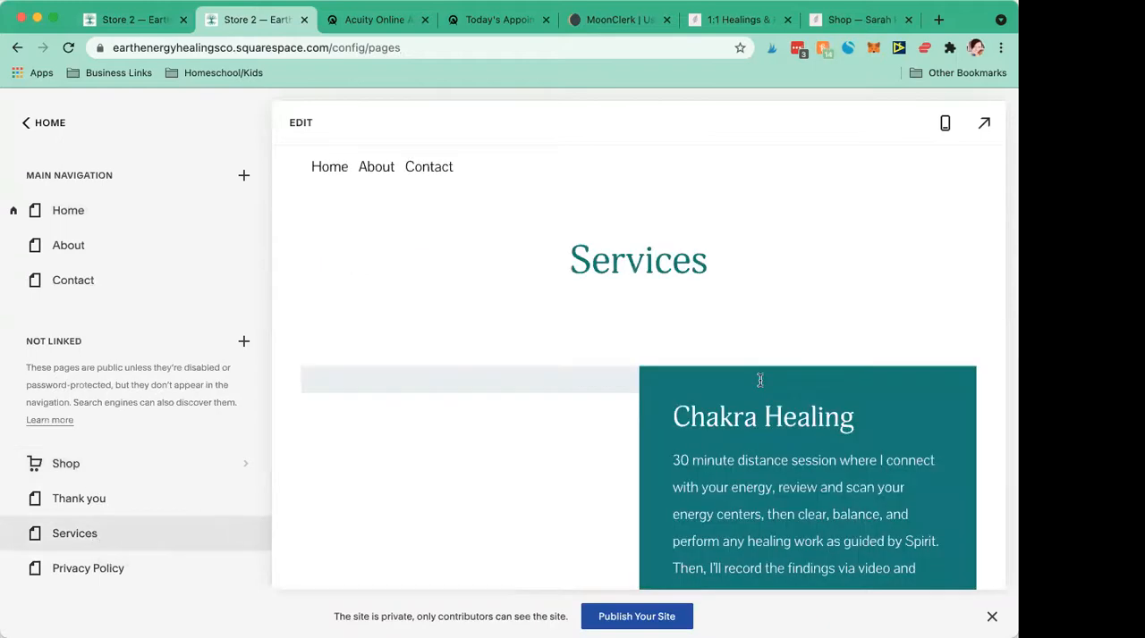
- Copy the Chakra Healing description text from the Services page and paste it as the new product's description
scroll(759, 381, down, 2)
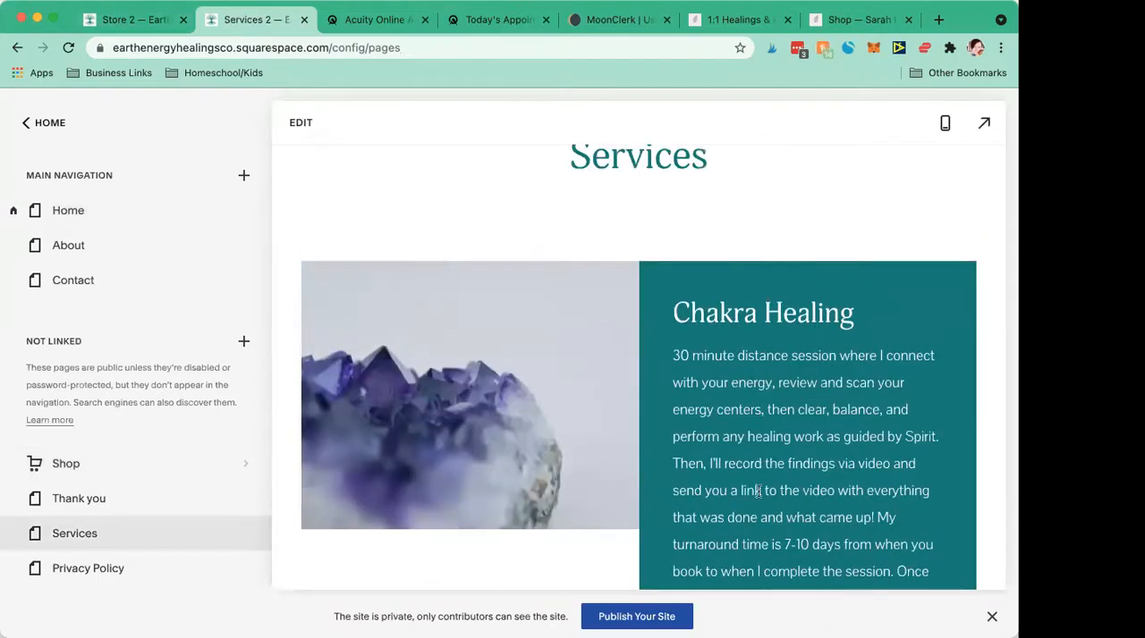
scroll(759, 492, down, 2)
mouse_move(848, 506)
mouse_down()
mouse_move(641, 211)
mouse_move(648, 219)
mouse_up()
key(ctrl+c)
drag(857, 521, 672, 245)
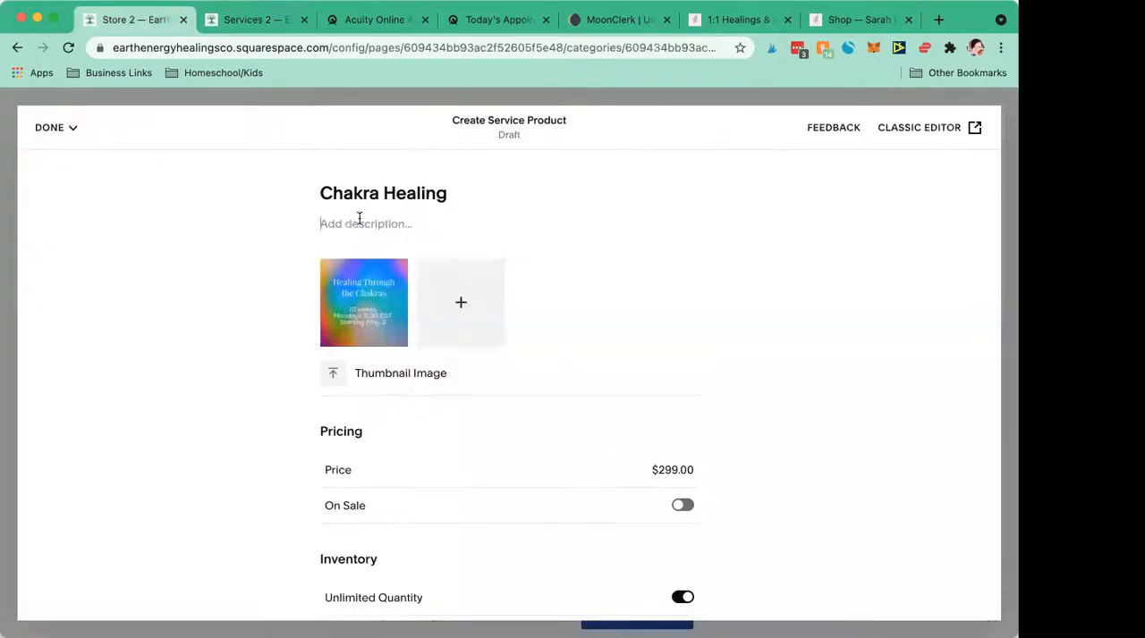
key(ctrl+v)
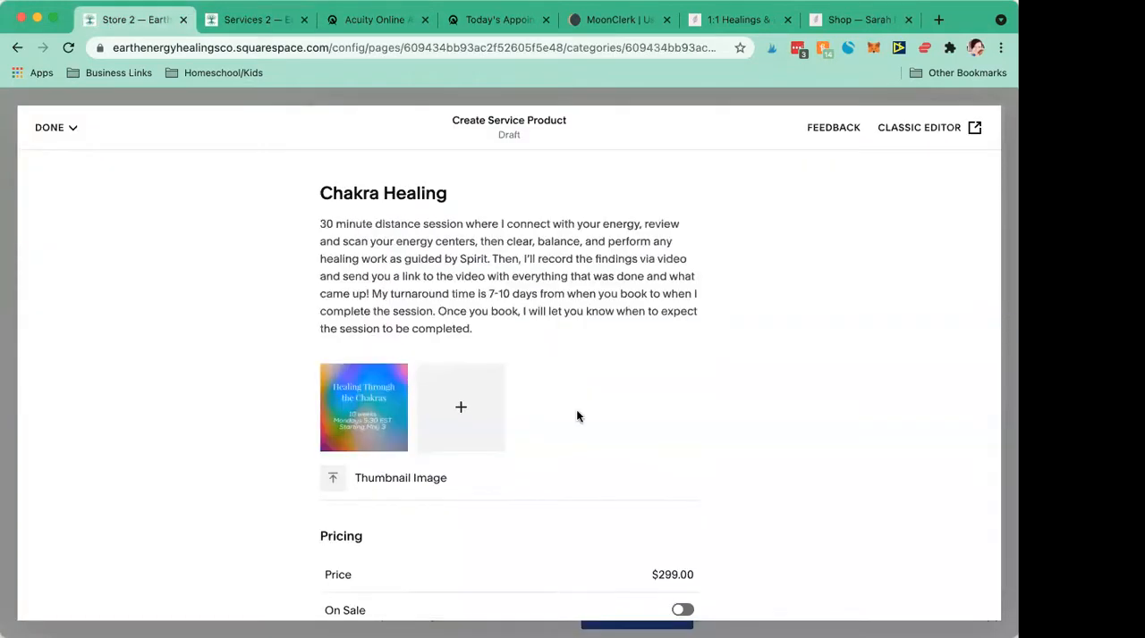
- Set the Chakra Healing product's price to 85
scroll(617, 430, down, 1)
click(660, 450)
text(85)
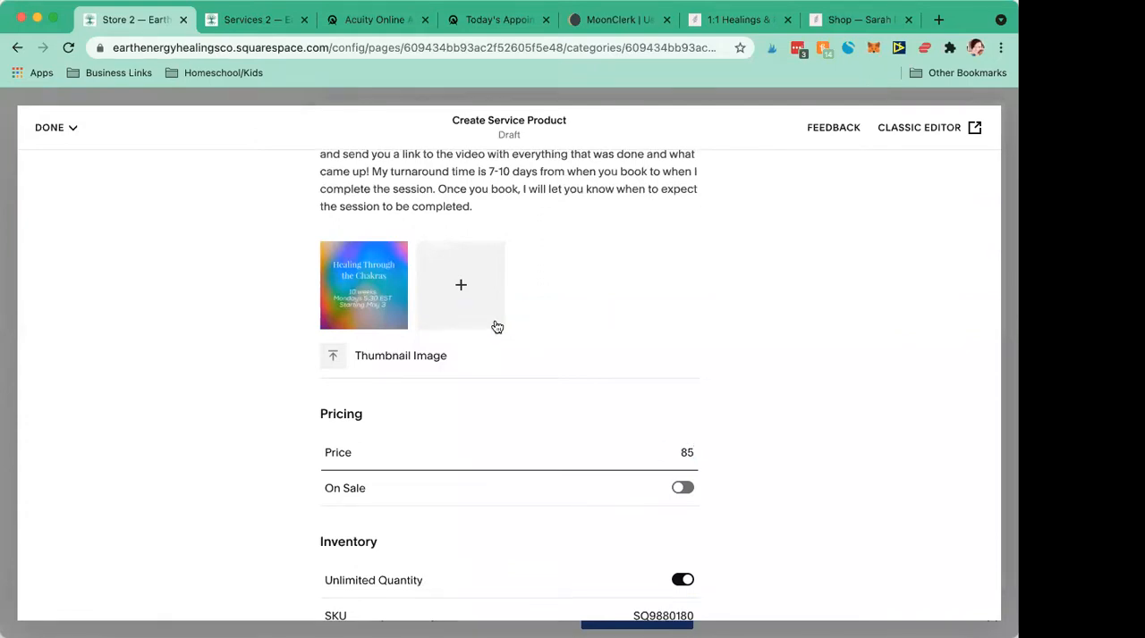
- Switch the service product to the classic editor, skipping the feedback form
scroll(497, 327, up, 2)
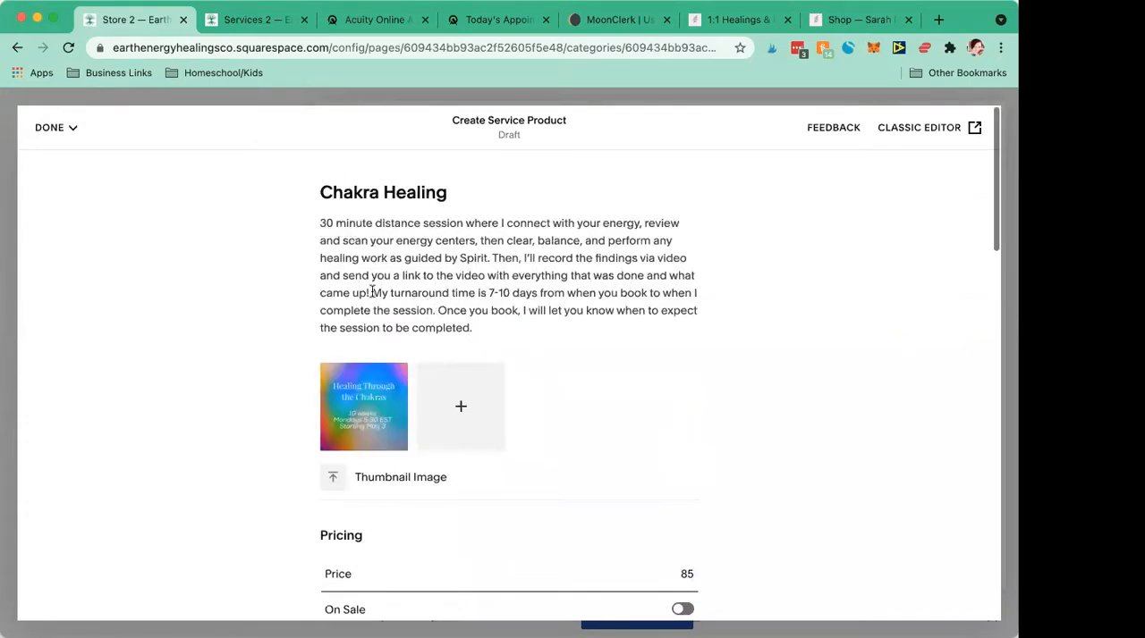
drag(372, 292, 434, 310)
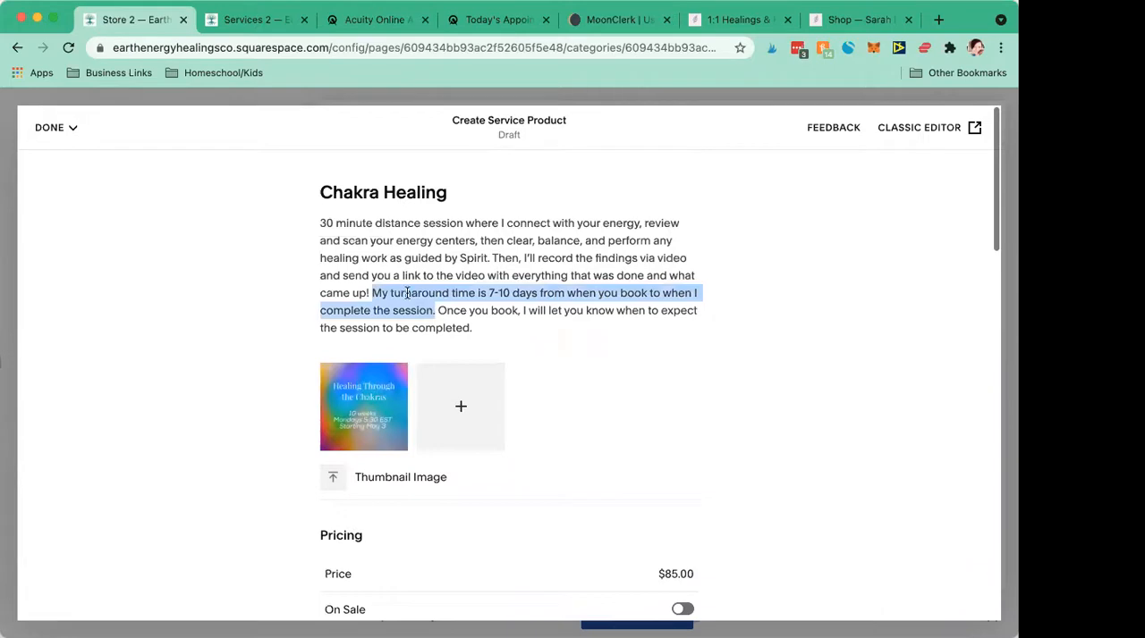
click(467, 318)
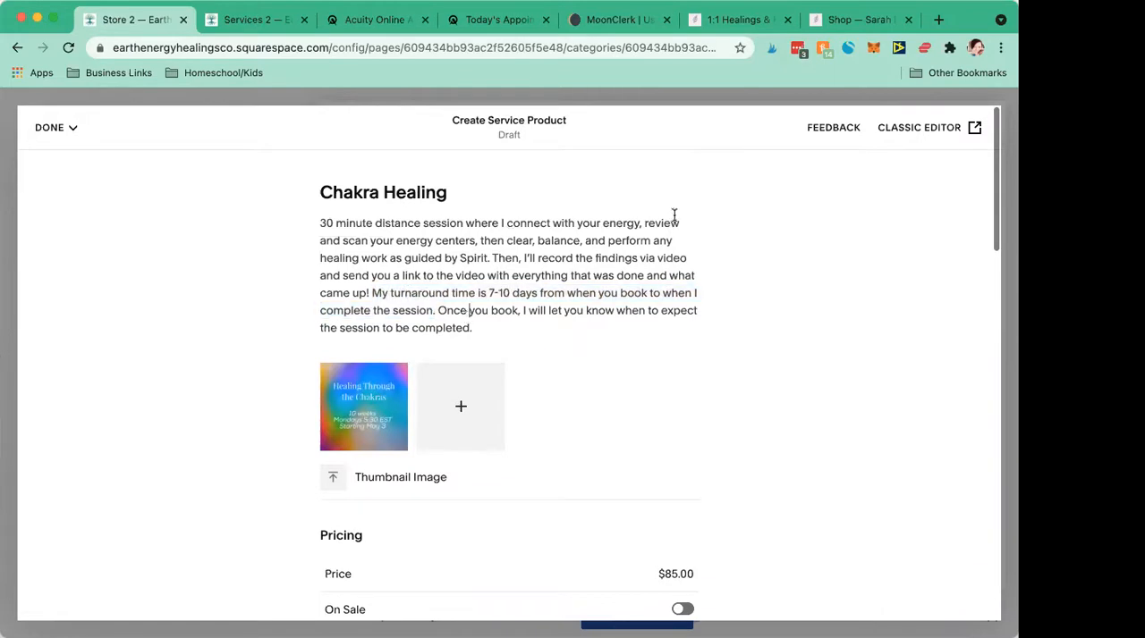
click(924, 130)
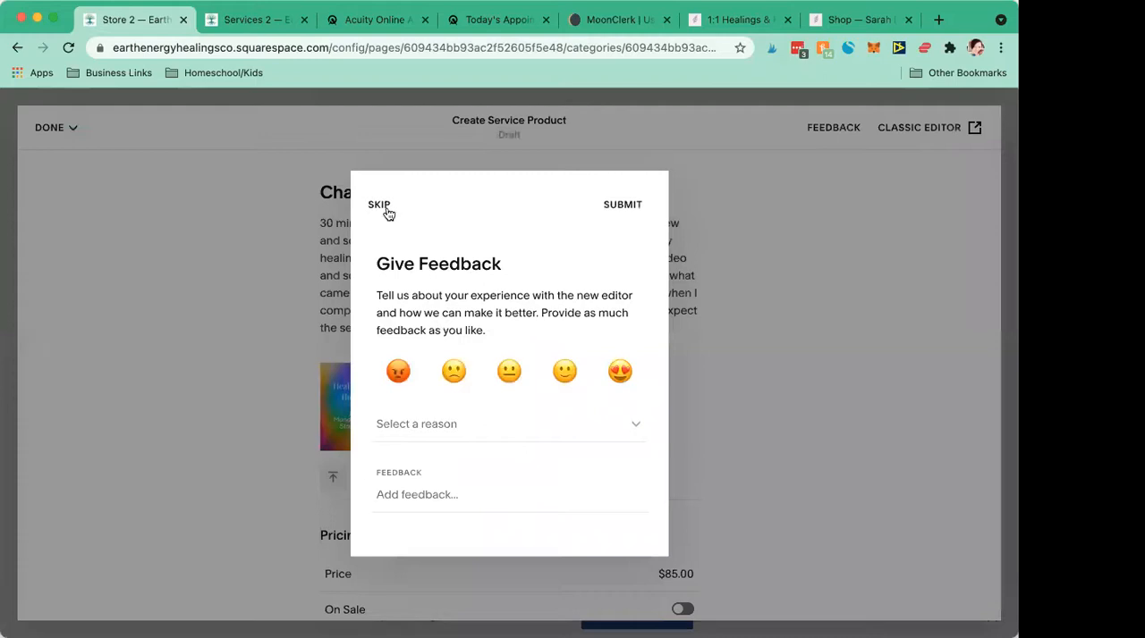
click(379, 206)
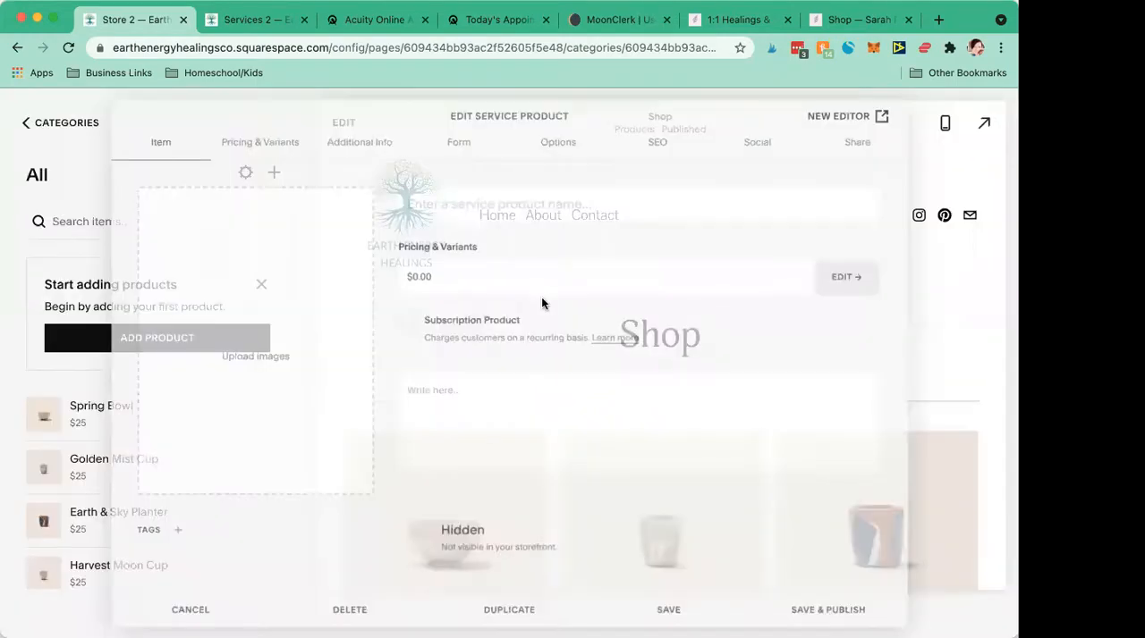
- Name the new service product "Chakra Healing"
click(492, 430)
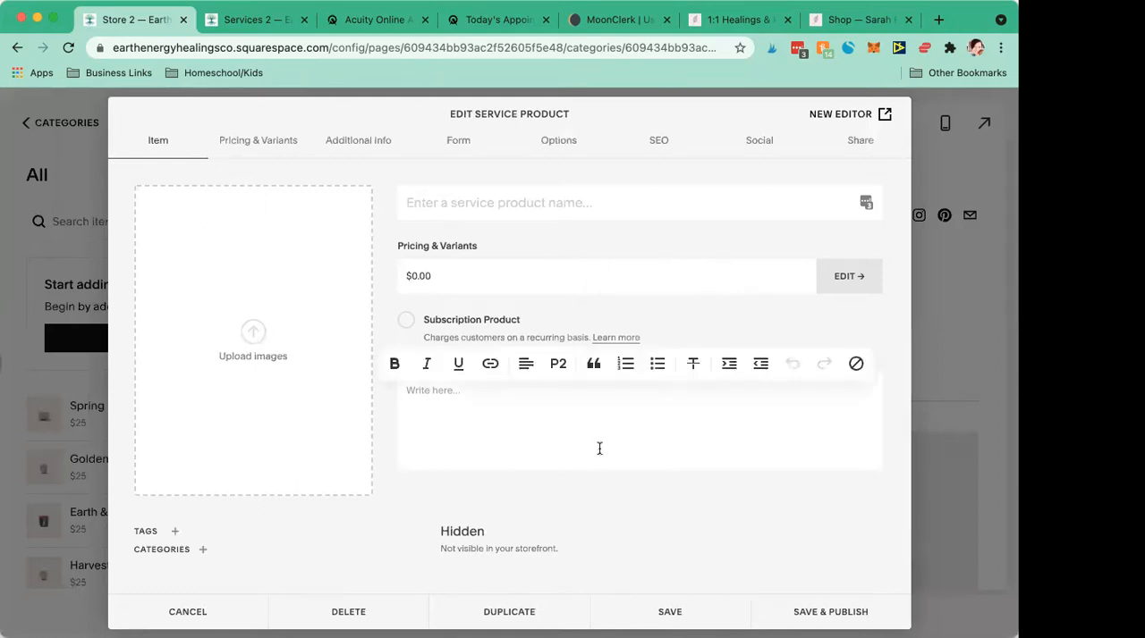
click(483, 203)
text(Cha)
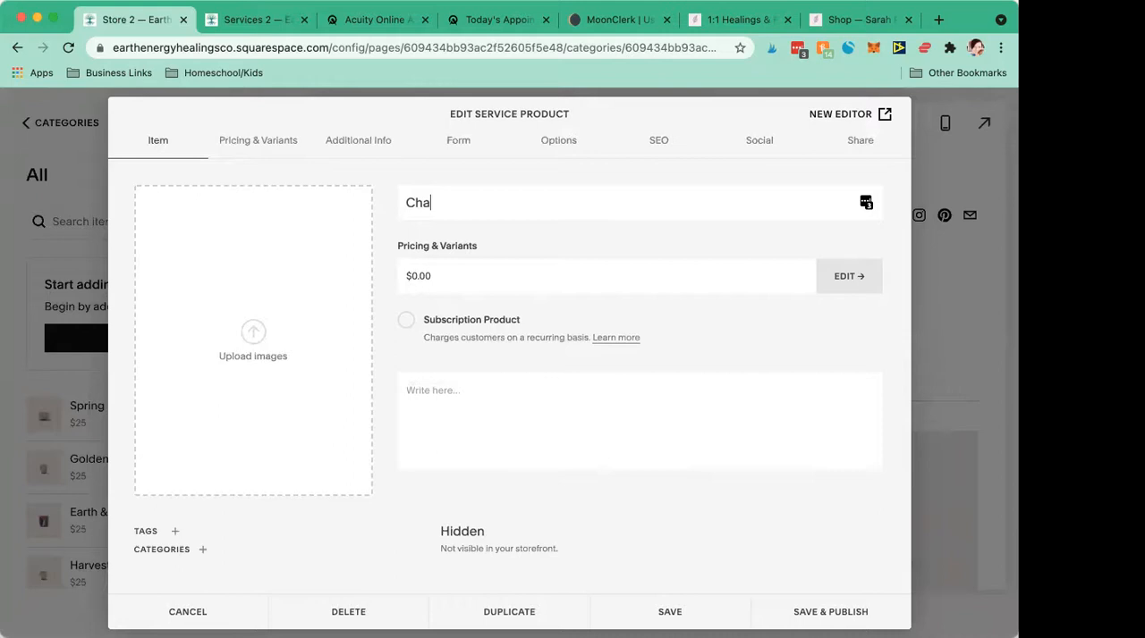
text(kra Healing)
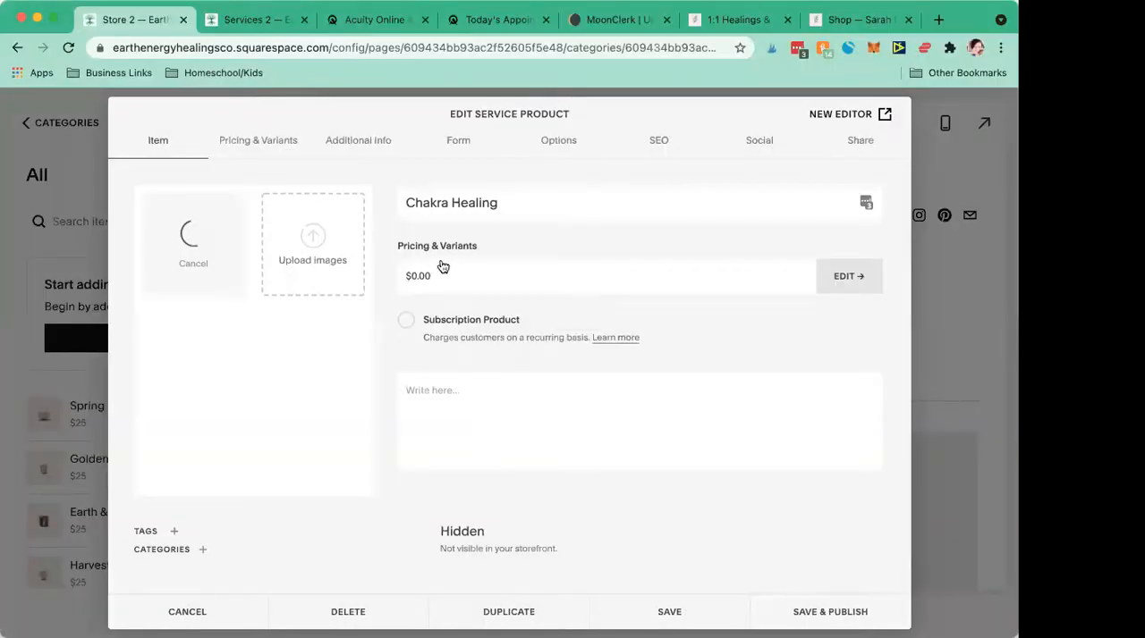
click(439, 282)
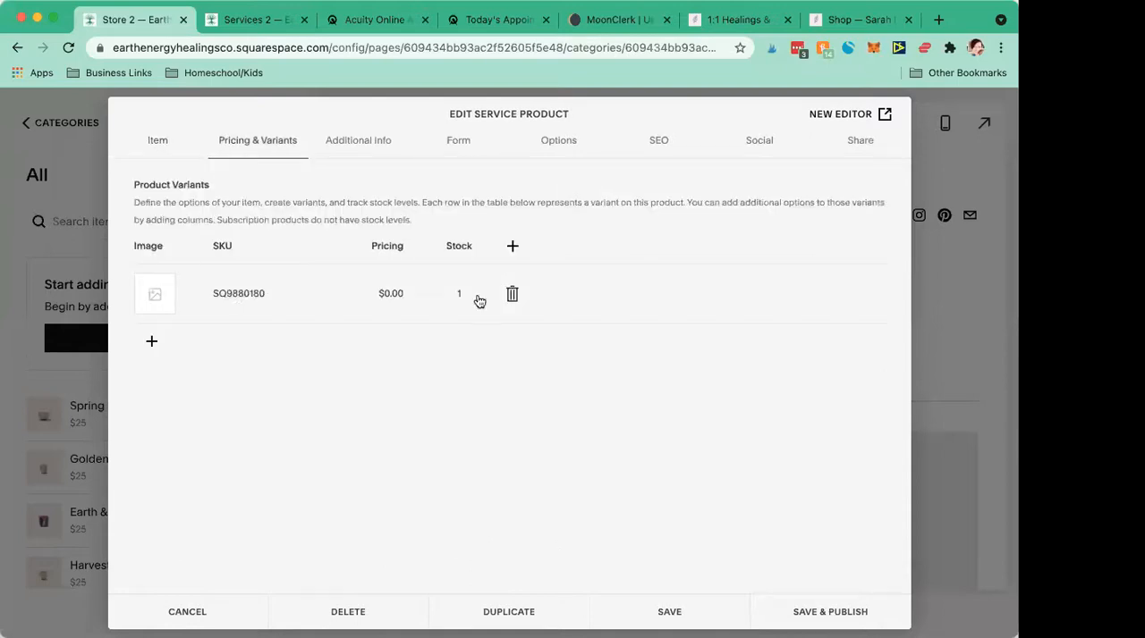
click(388, 296)
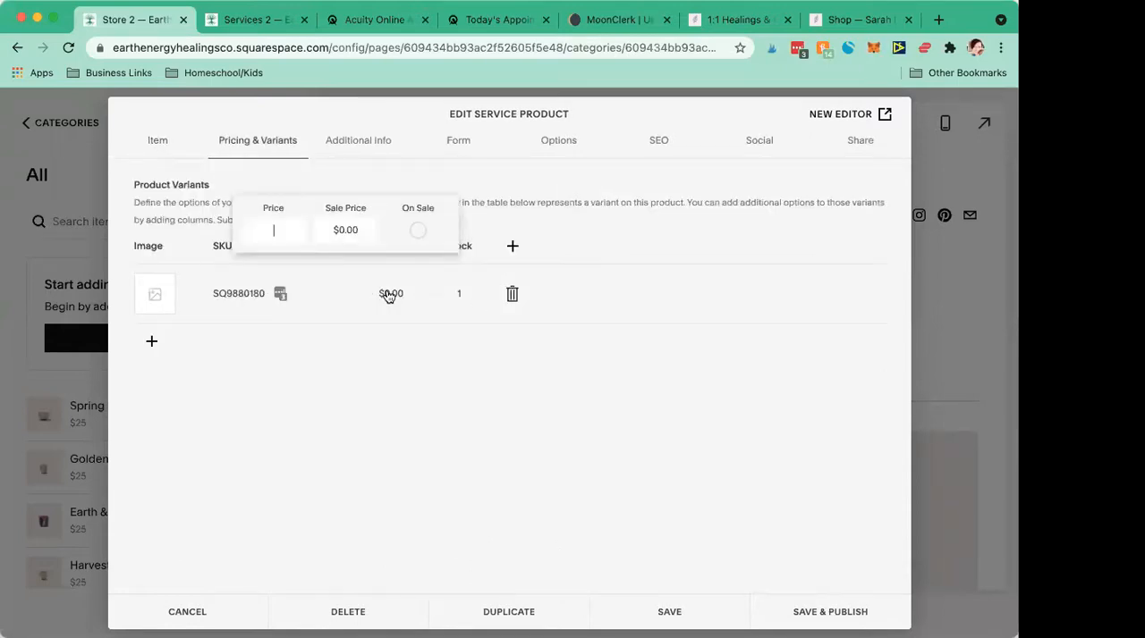
click(397, 507)
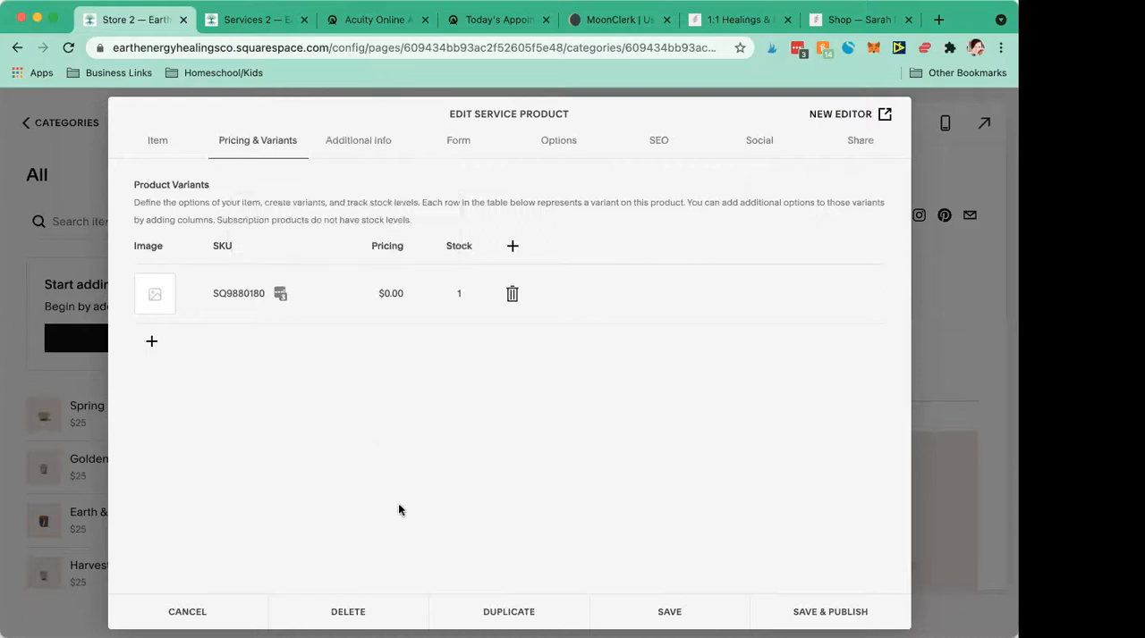
click(145, 143)
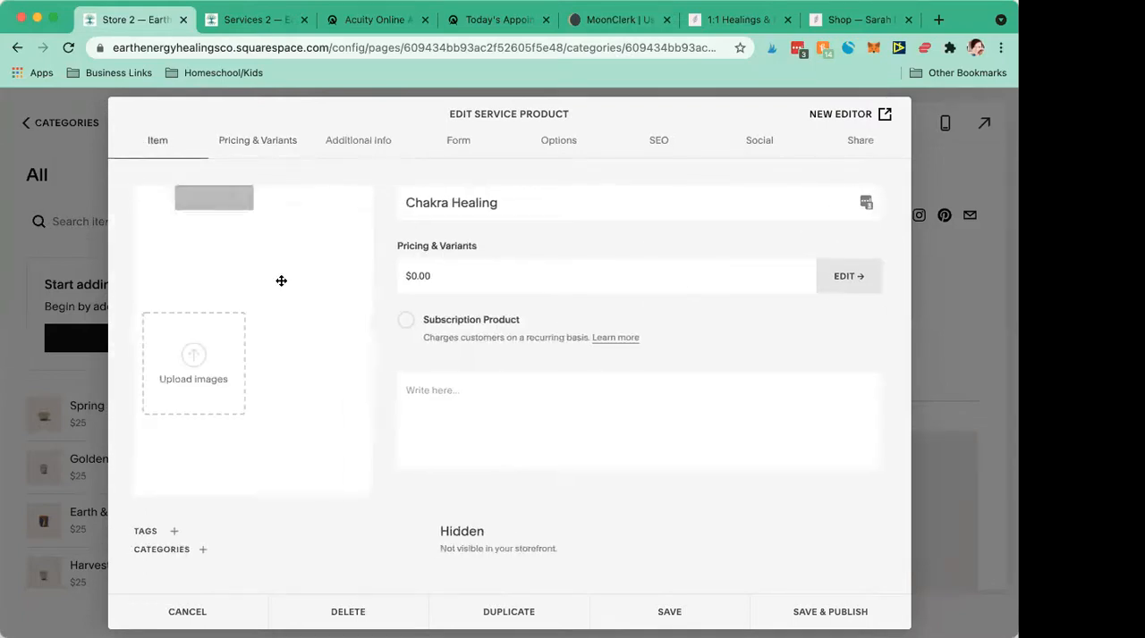
- Rename the product to "30 Minute Chakra Healing" and remove its "Healing Through the Chakras" image
click(406, 203)
text(30 Minute)
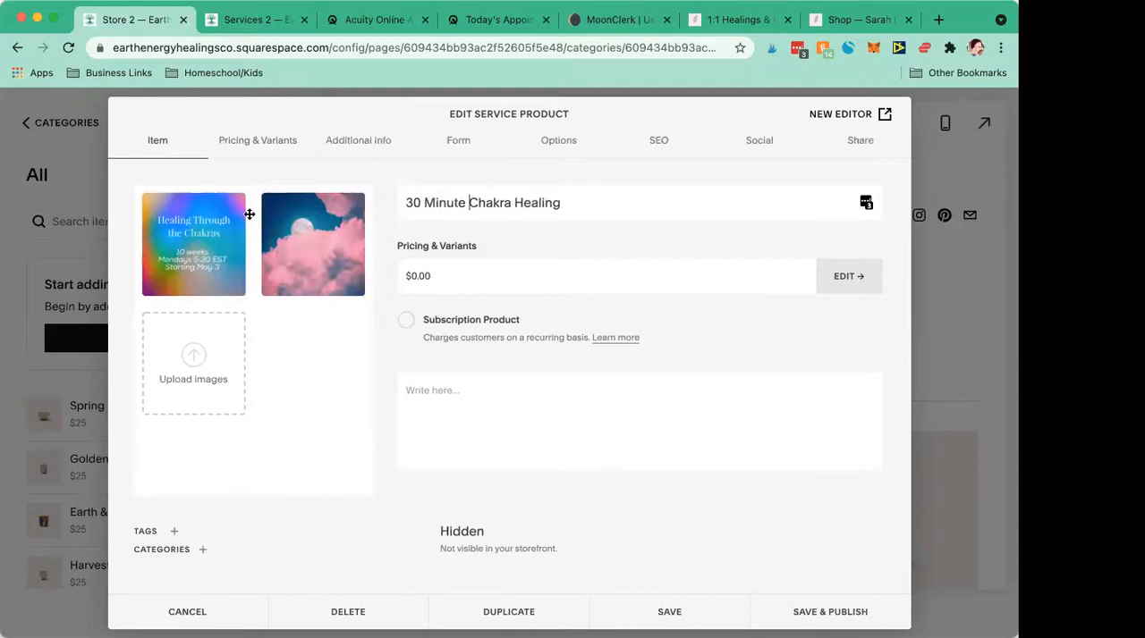
click(238, 196)
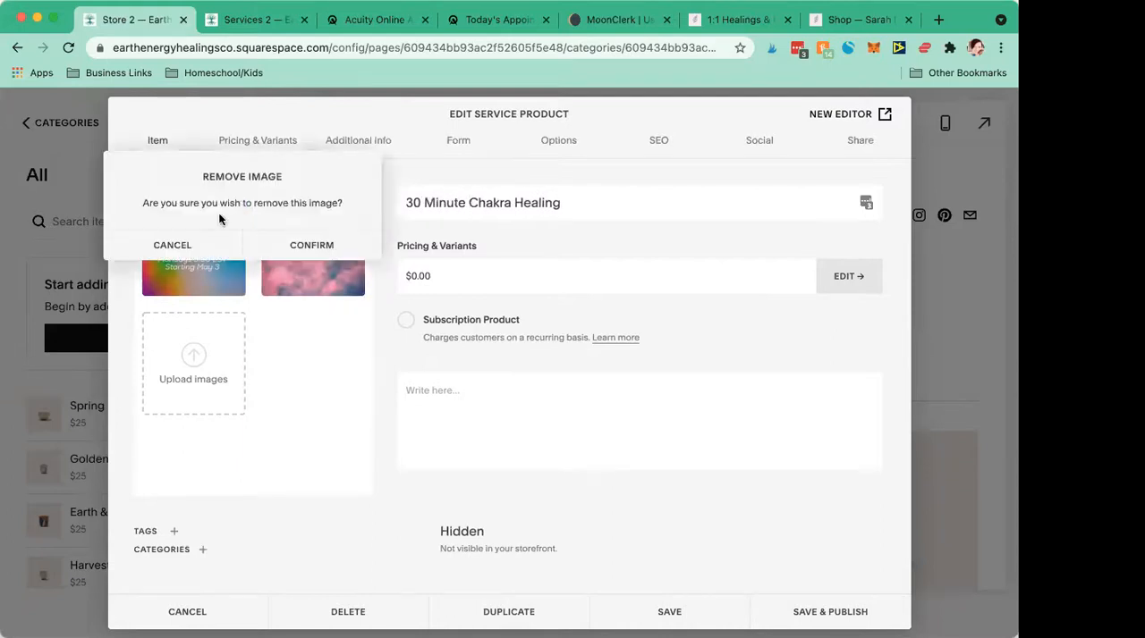
click(280, 244)
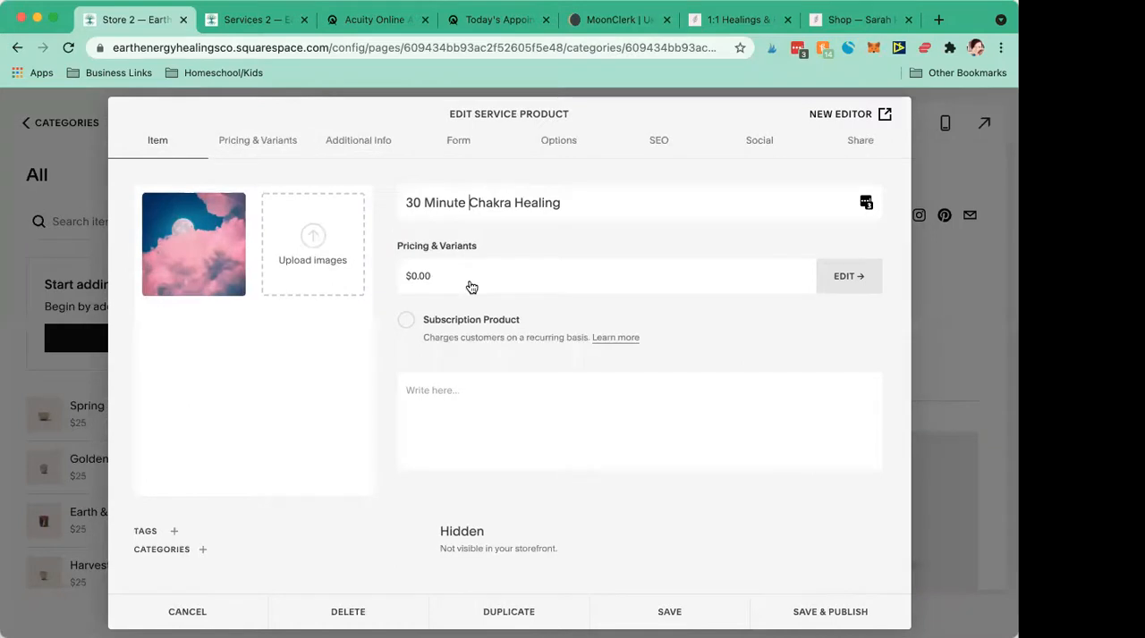
- Paste the copied Chakra Healing text as the product description and bold the sentence about the 7-10 day turnaround time
click(443, 391)
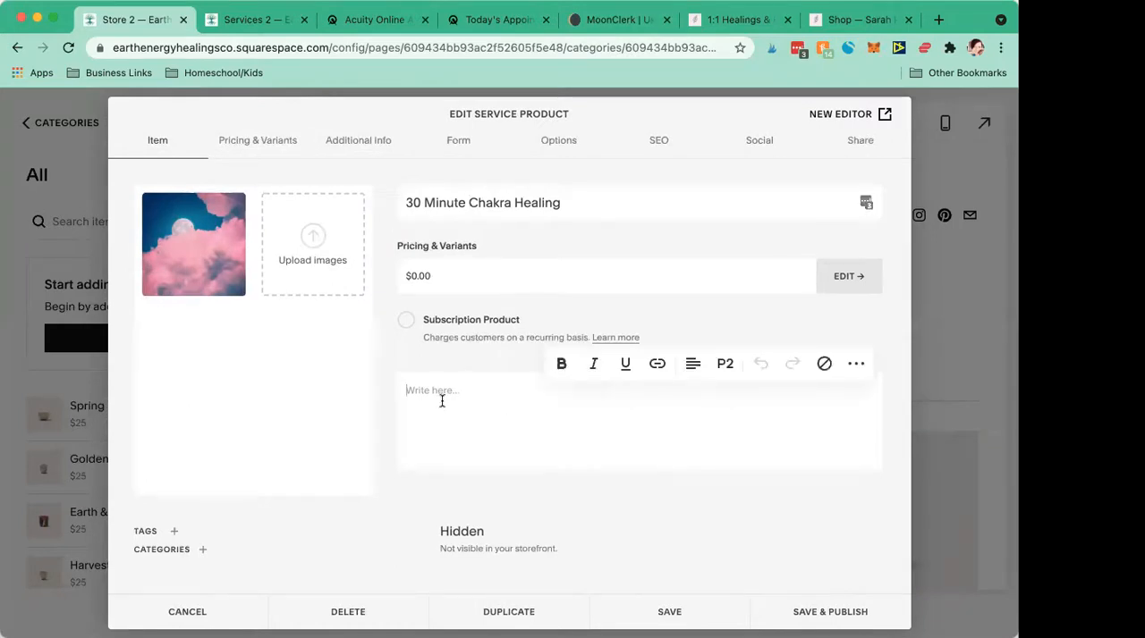
text(30 minute distance session where I connect with your energy, review and scan your energy centers, then clear, balance, and perform any healing work as guided by Spirit. Then, I'll record the findings via video and send you a link to the video with everything that was done and what came up! My turnaround time is 7-10 days from when you book to when I complete the session. Once you book, I will let you know when to expect the session to be completed.)
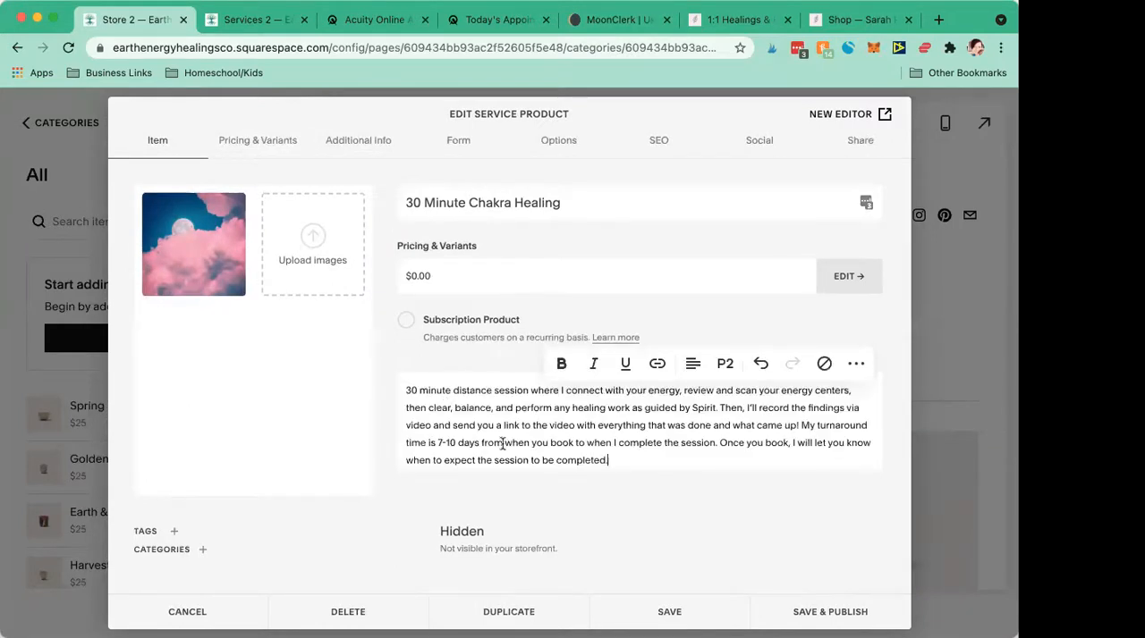
drag(802, 425, 713, 435)
click(560, 363)
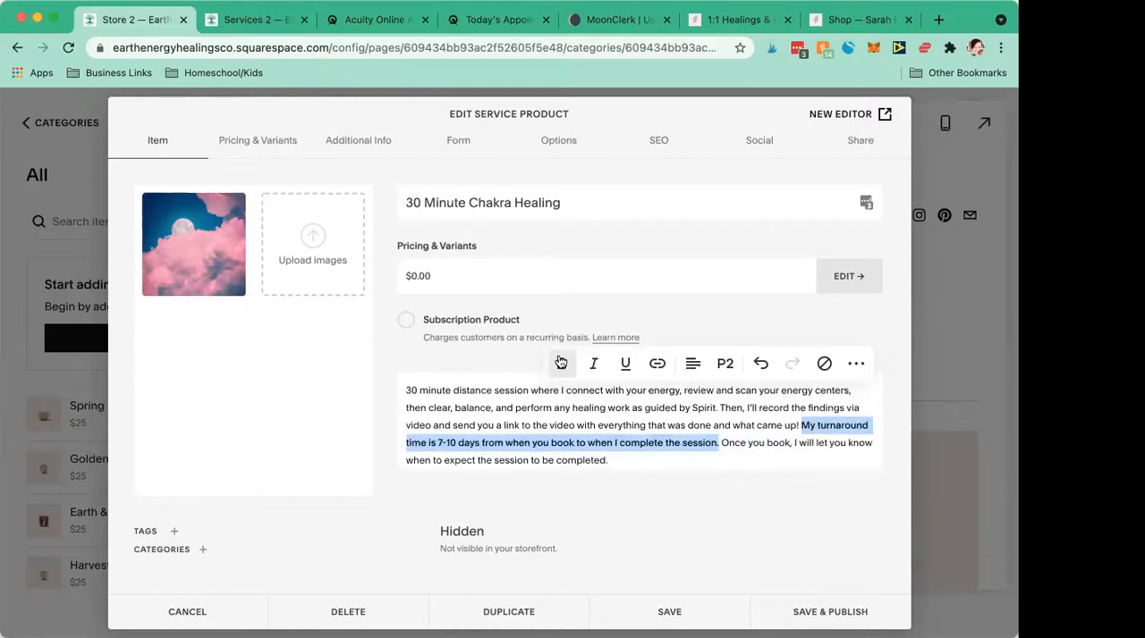
click(719, 461)
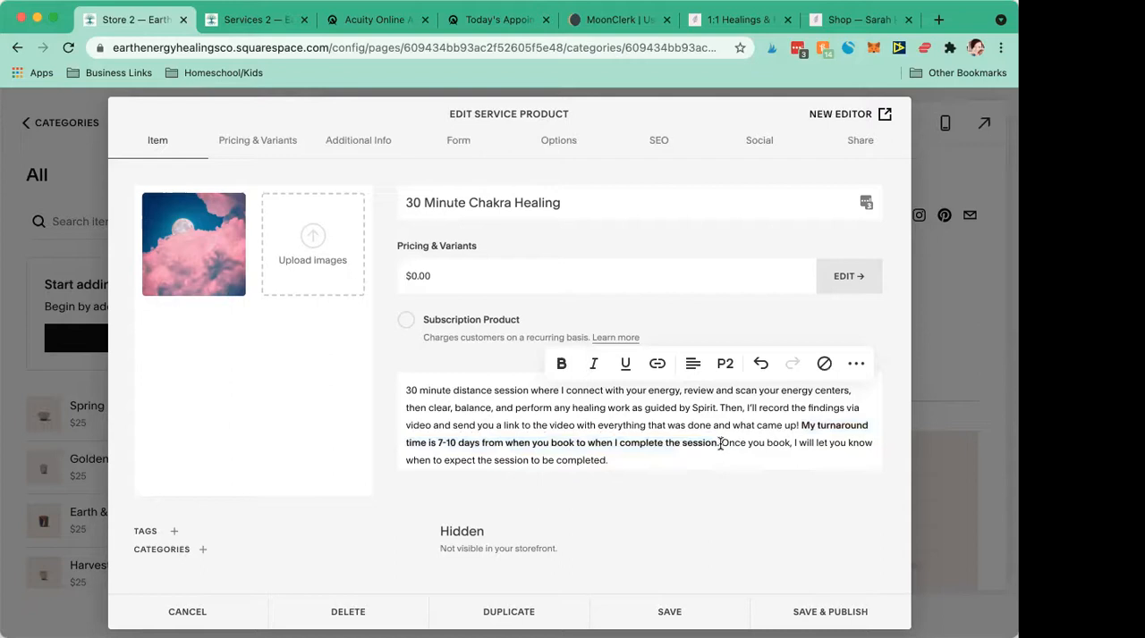
- Split the description so that the sentence starting "Once you book" forms its own paragraph
click(720, 442)
key(Return)
scroll(683, 429, up, 1)
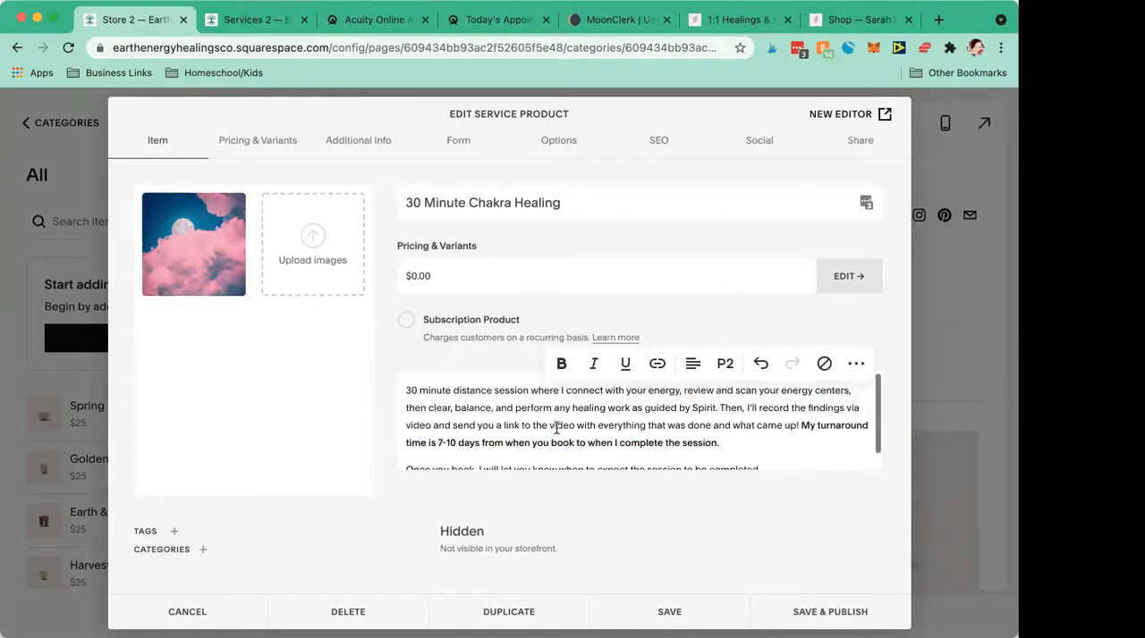
scroll(541, 436, down, 1)
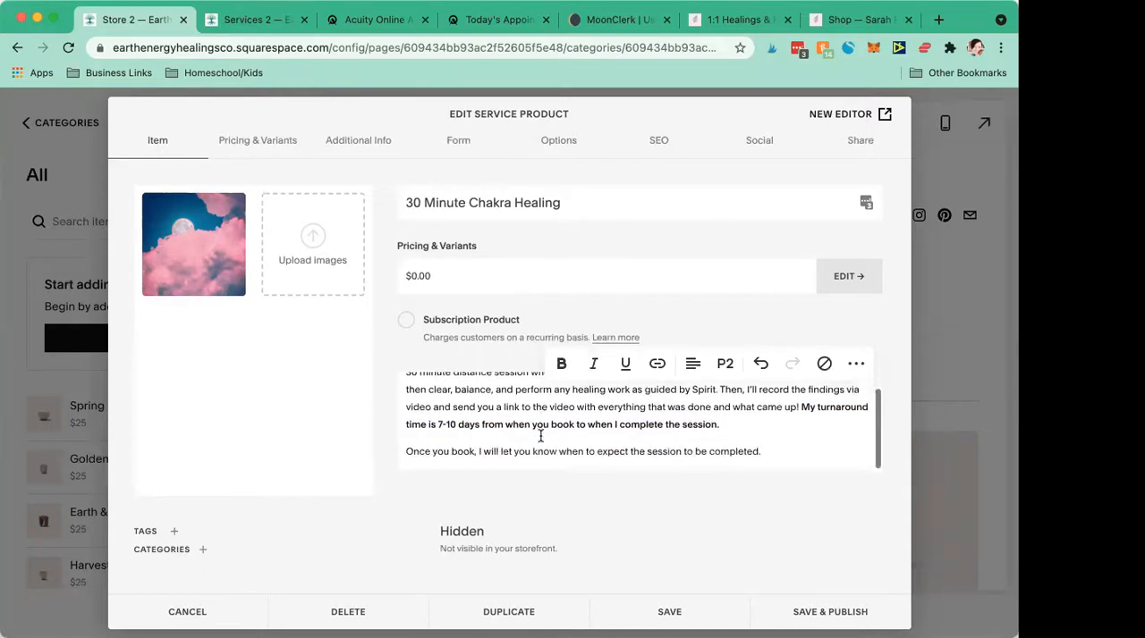
- Assign the product to the existing Classes category
click(193, 545)
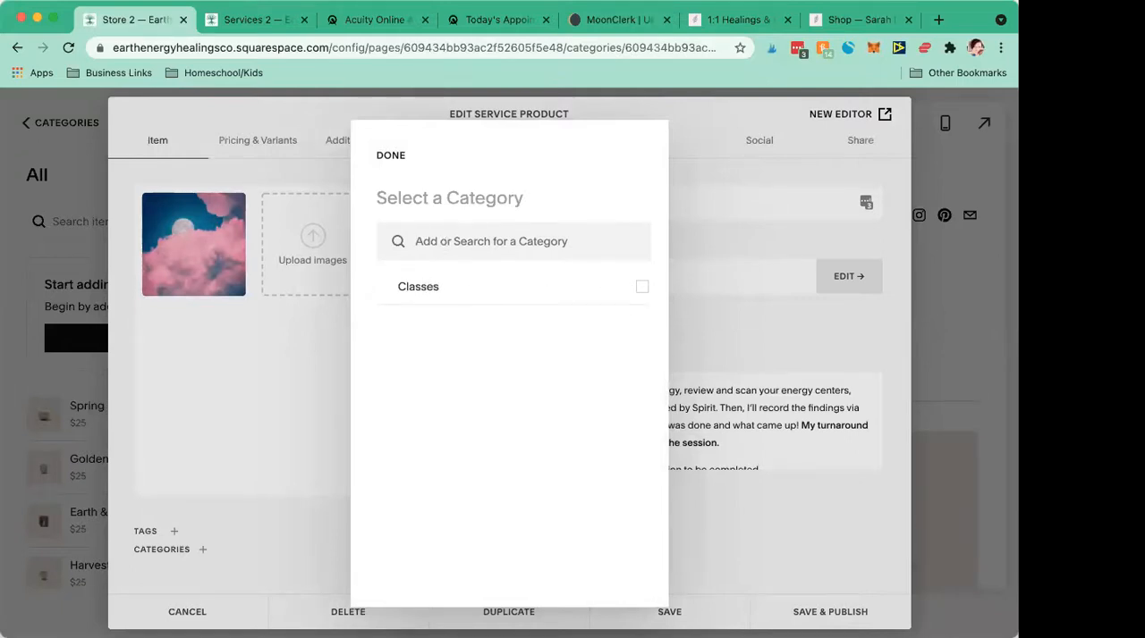
text(class)
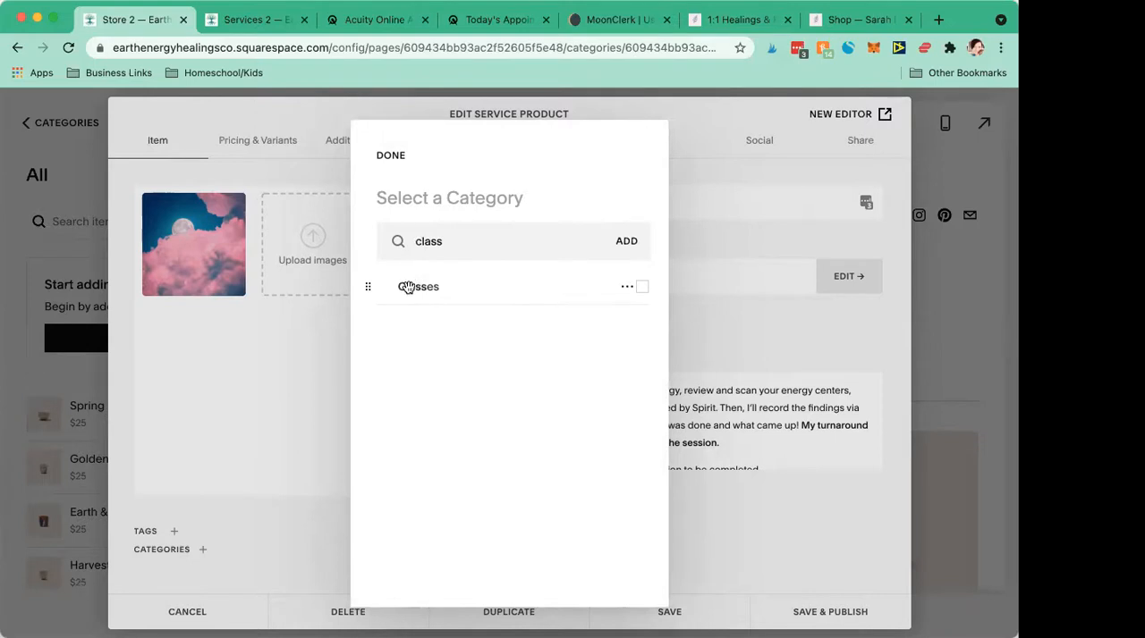
click(640, 288)
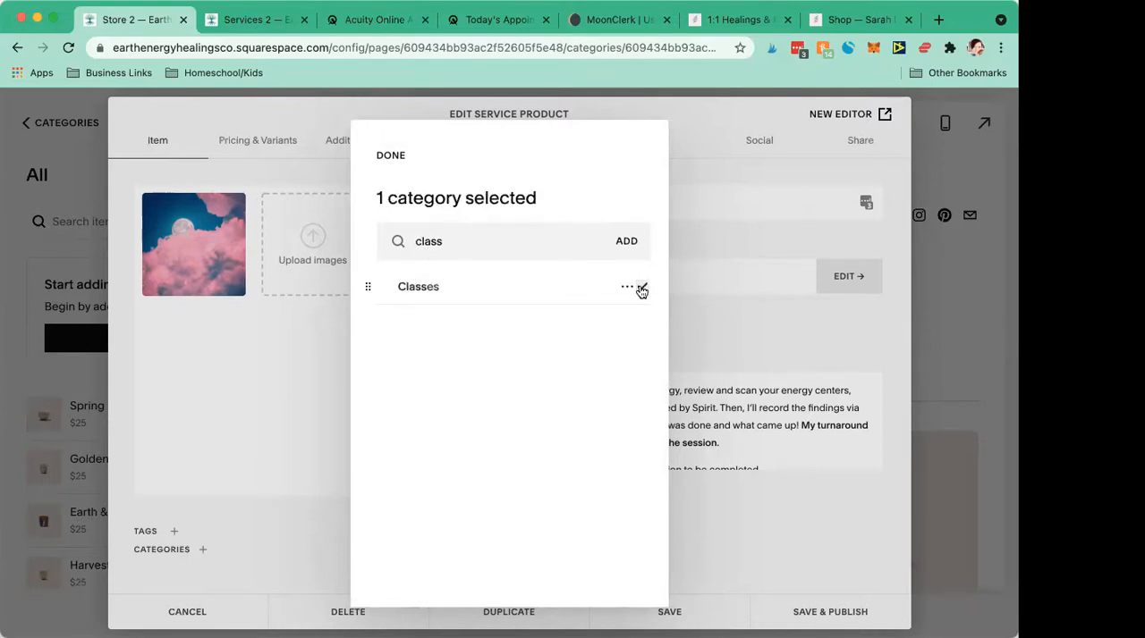
click(719, 518)
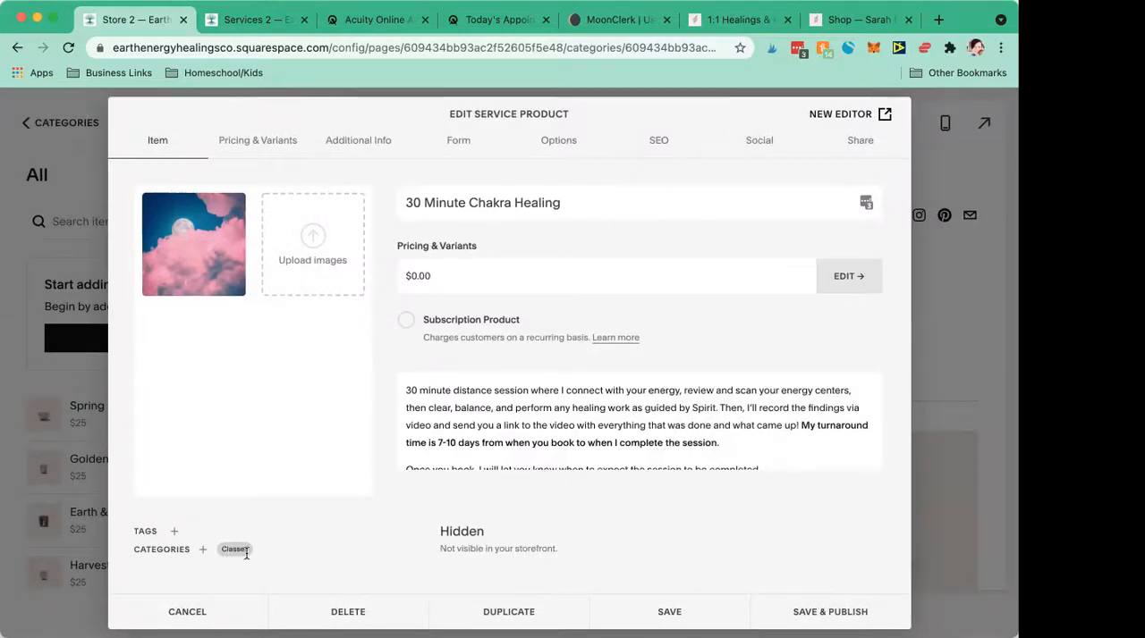
- Set the price of the product's only variant to 85.00
scroll(487, 442, down, 1)
scroll(487, 443, up, 1)
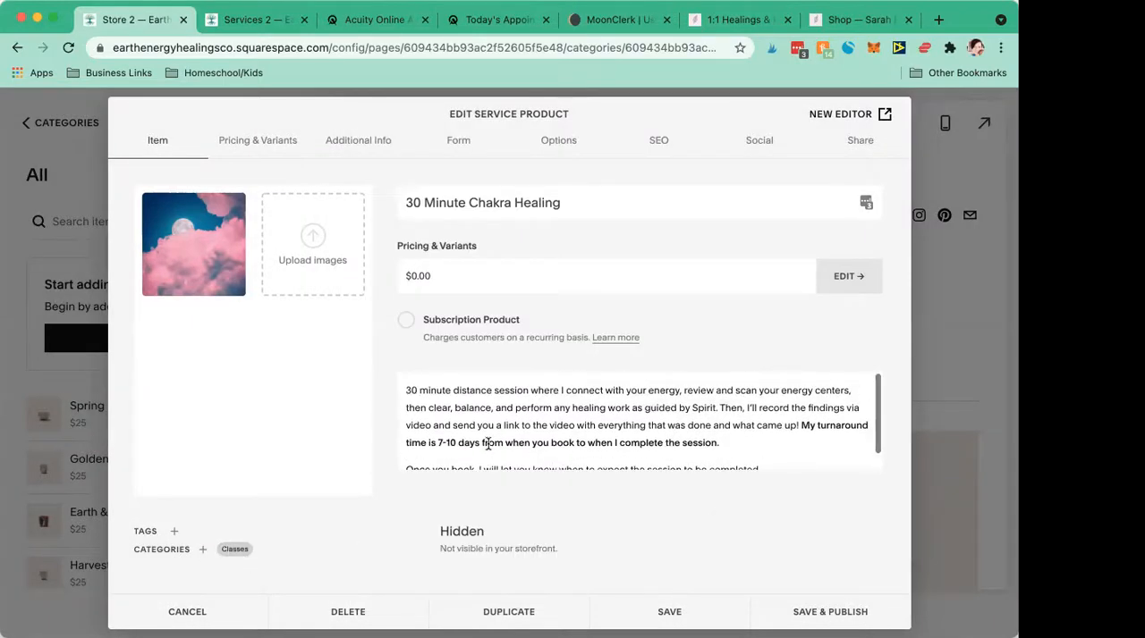
click(439, 279)
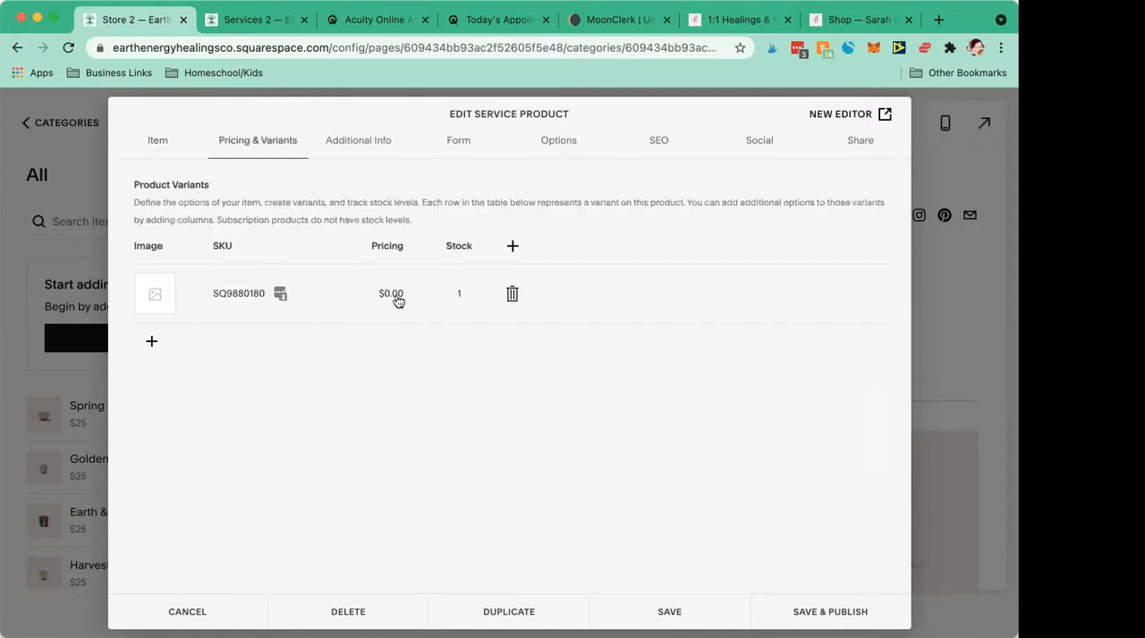
click(398, 301)
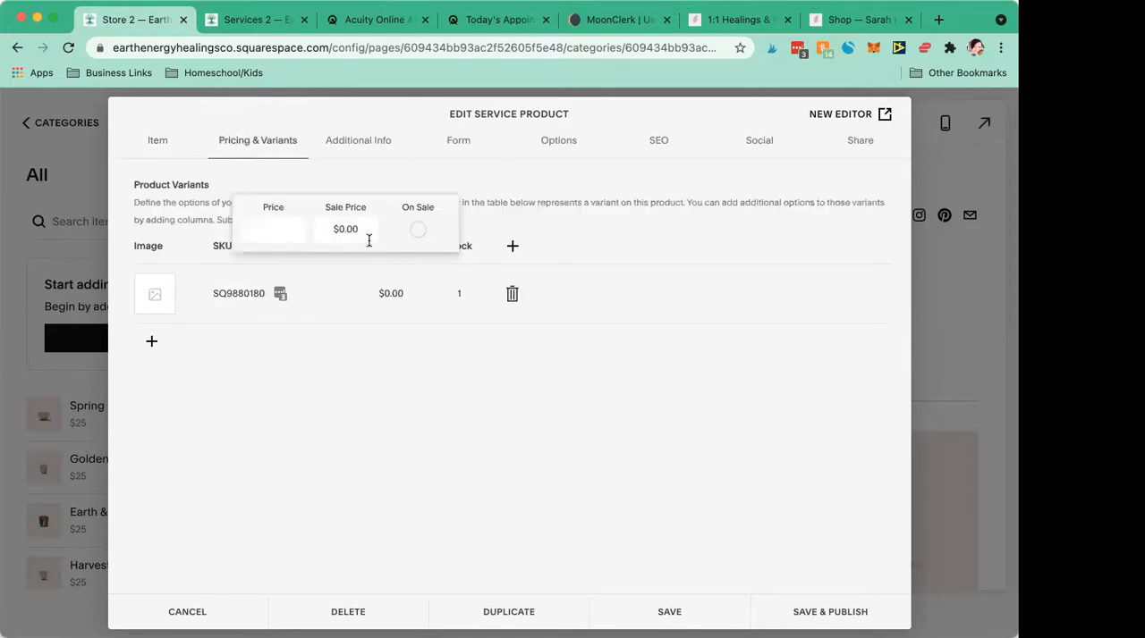
text(85.00)
click(367, 380)
- Apply the moon and pink clouds picture as the variant's image
click(160, 297)
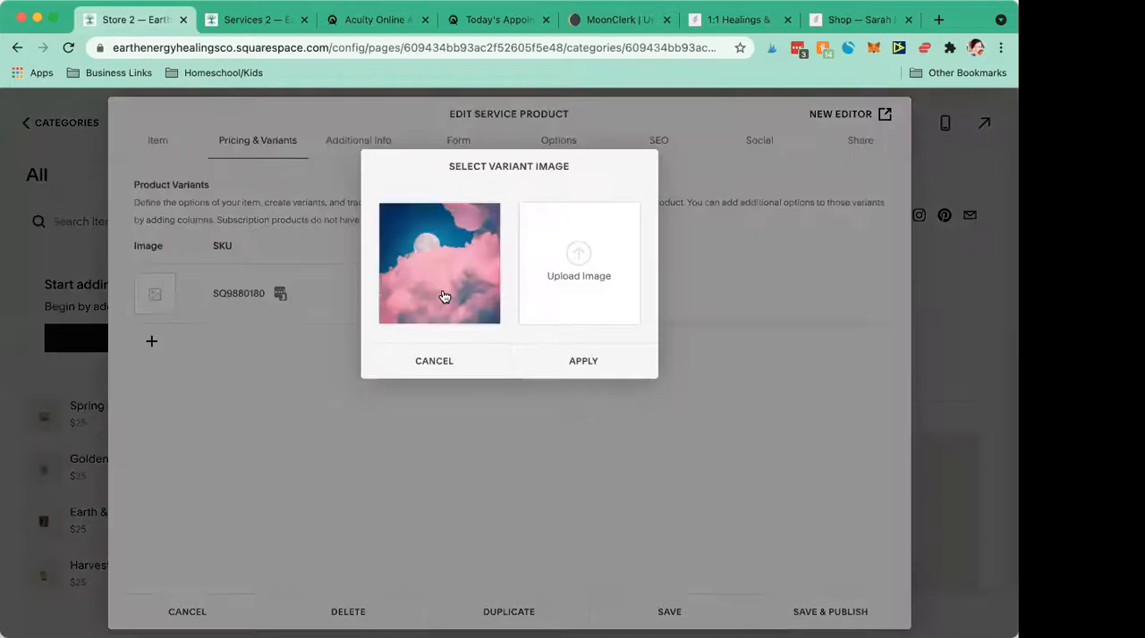
click(471, 304)
click(565, 363)
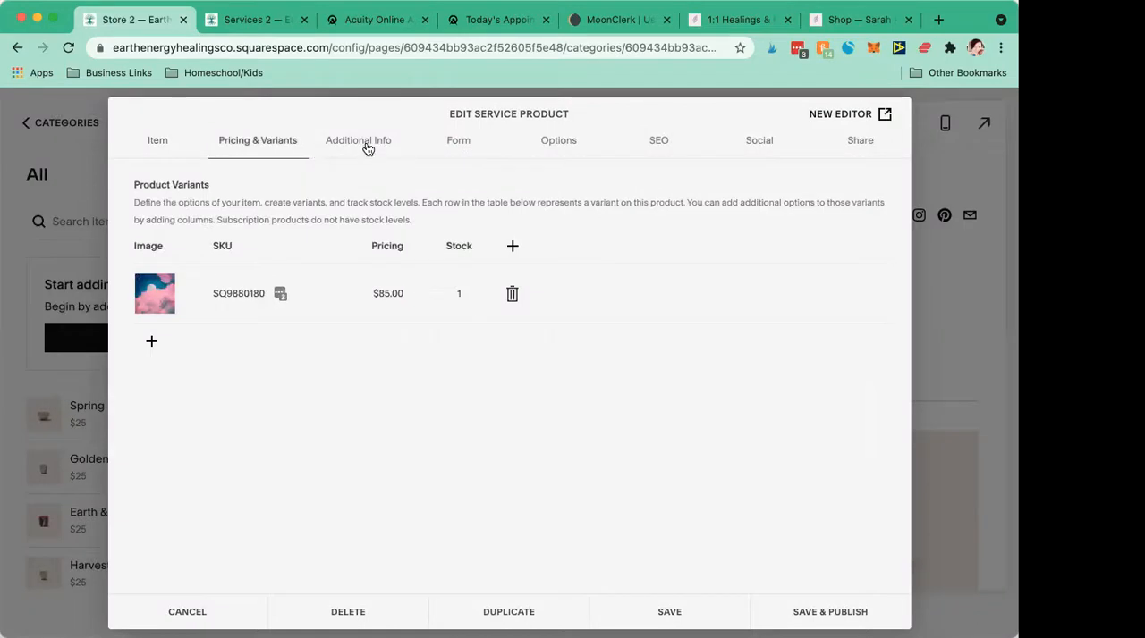
- Create a new product form for collecting additional information and name it "Chakra Healing"
click(365, 146)
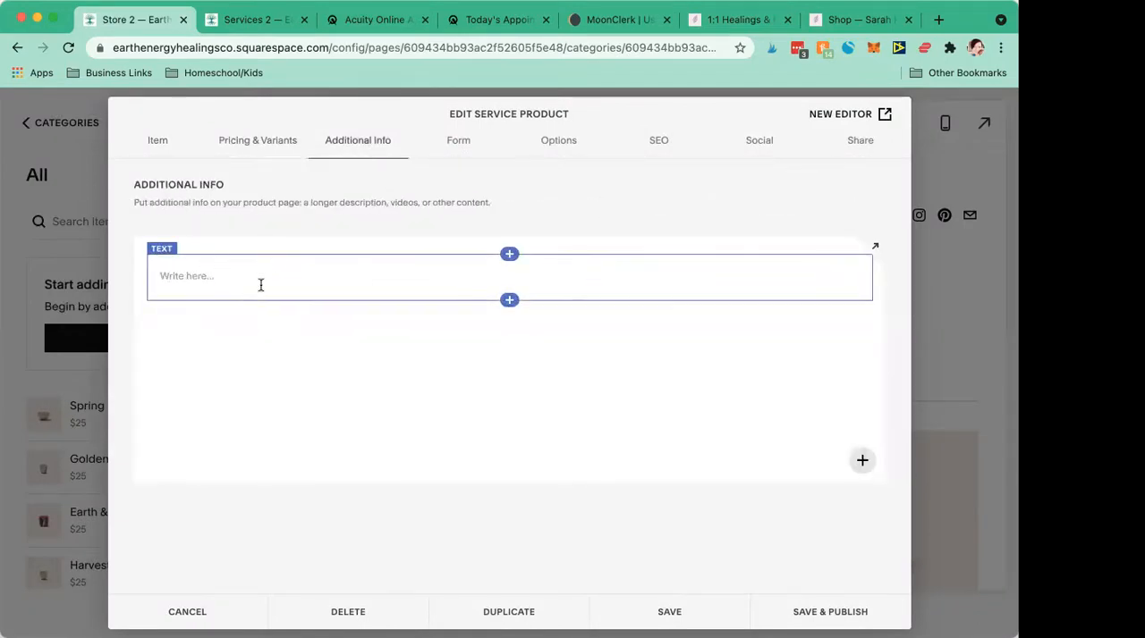
click(464, 146)
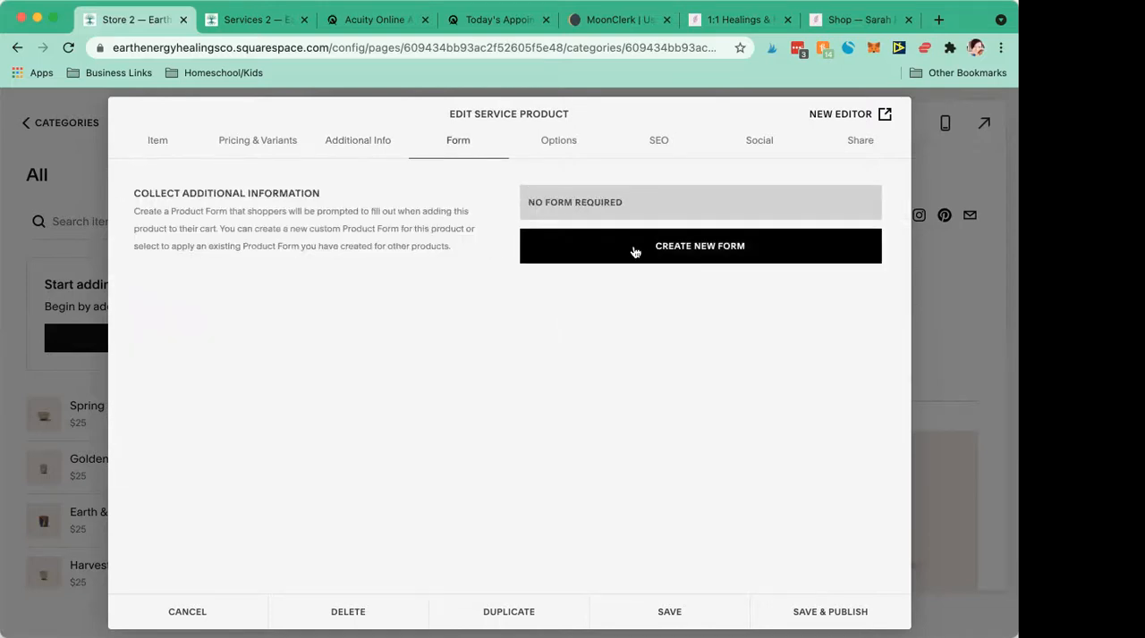
click(633, 253)
triple_click(283, 226)
text(Chakra Healing)
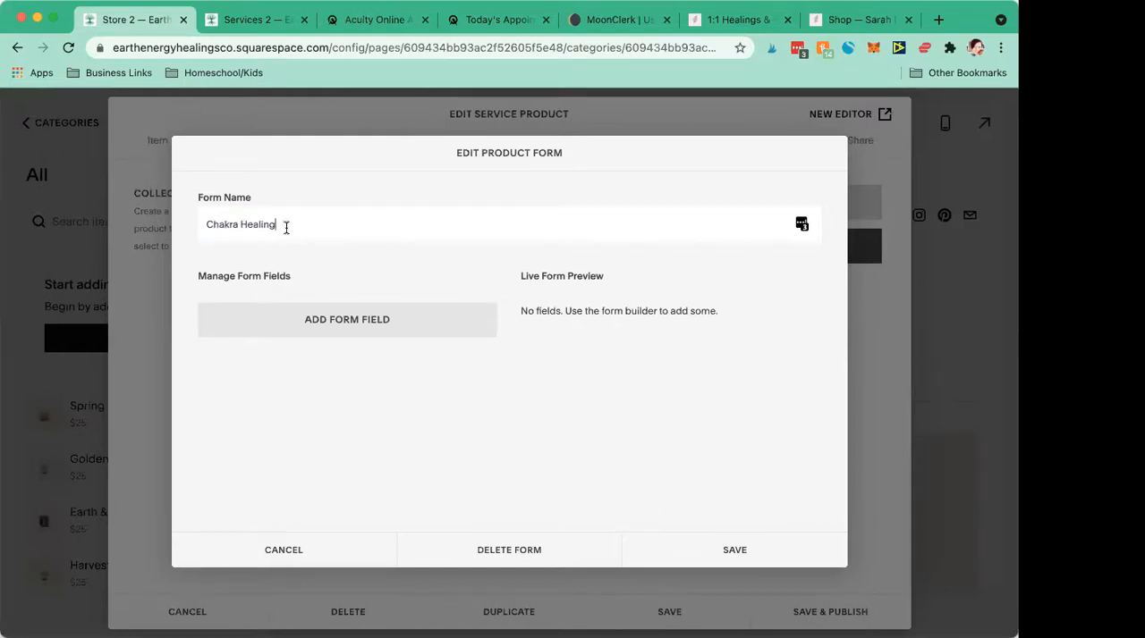
- Add a required text field titled "Name" with the description "First and Last Name" to the form
click(375, 325)
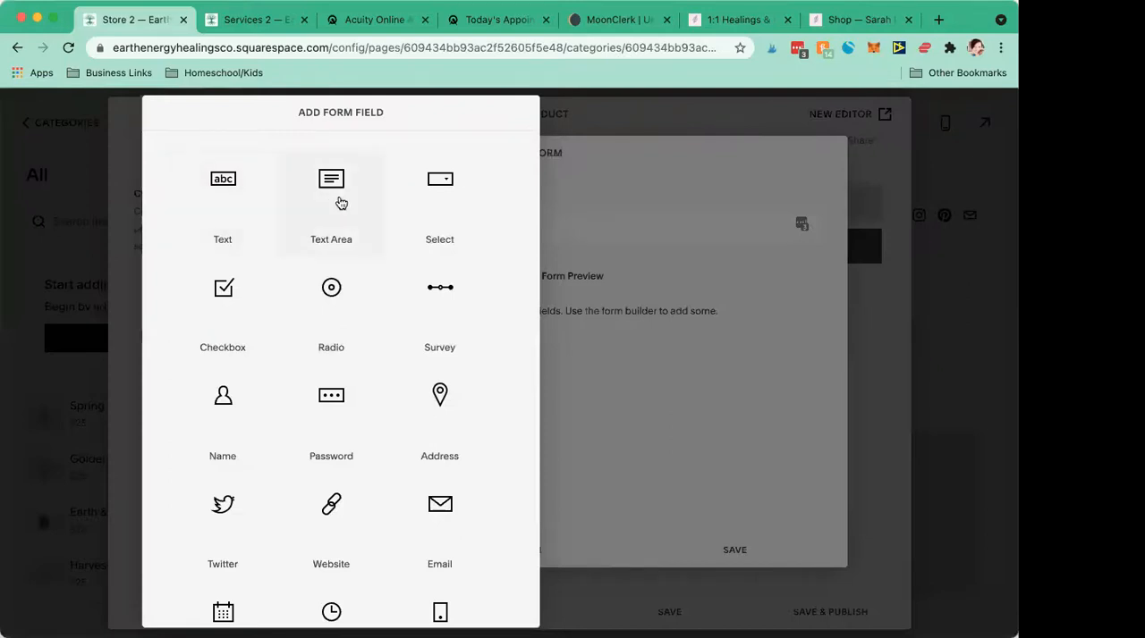
click(242, 182)
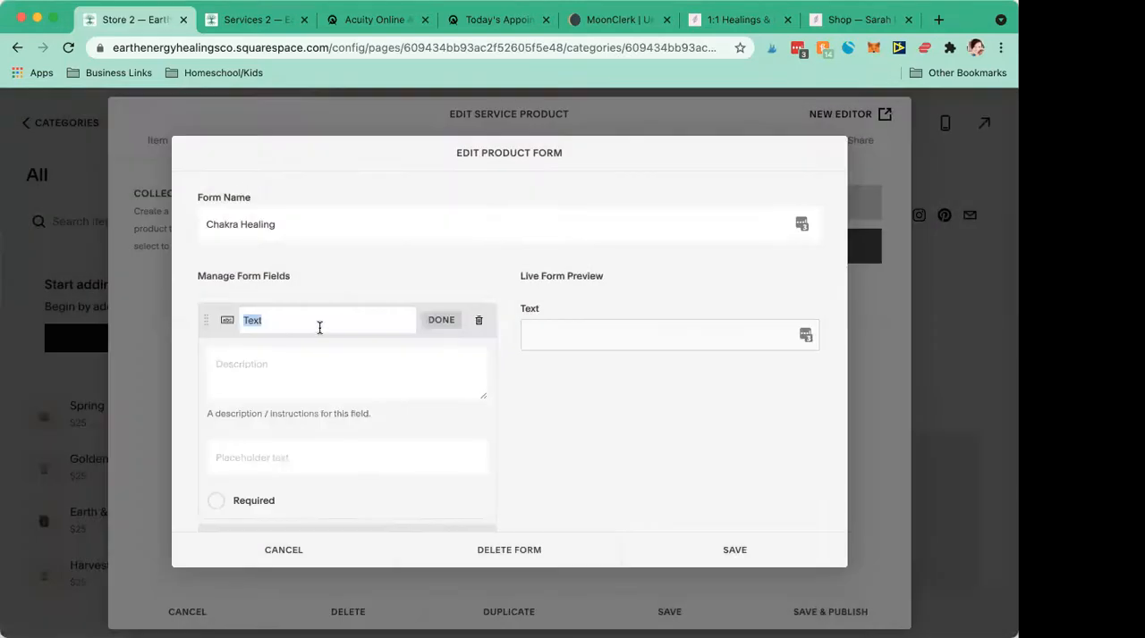
text(Name)
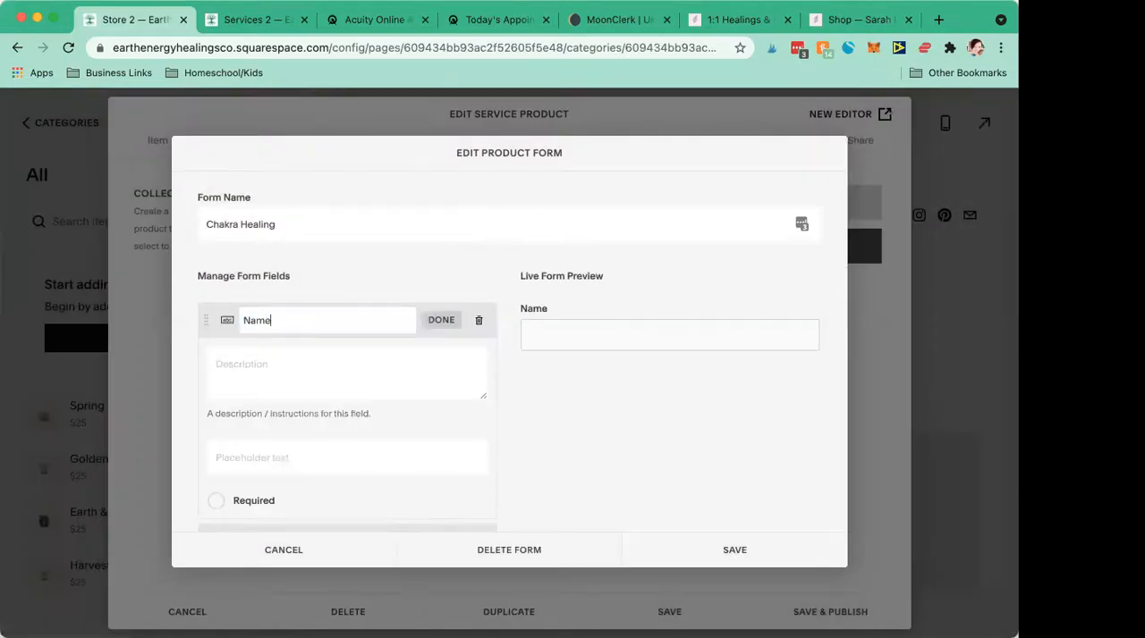
click(309, 365)
text(First and )
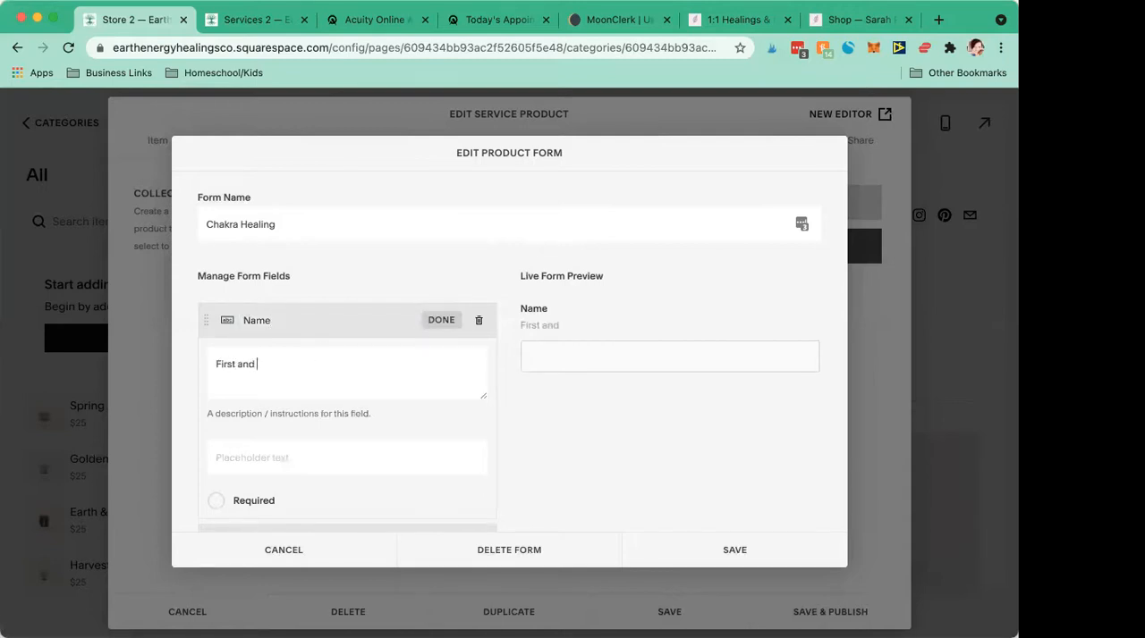
text(Last Name)
click(215, 501)
scroll(259, 435, down, 1)
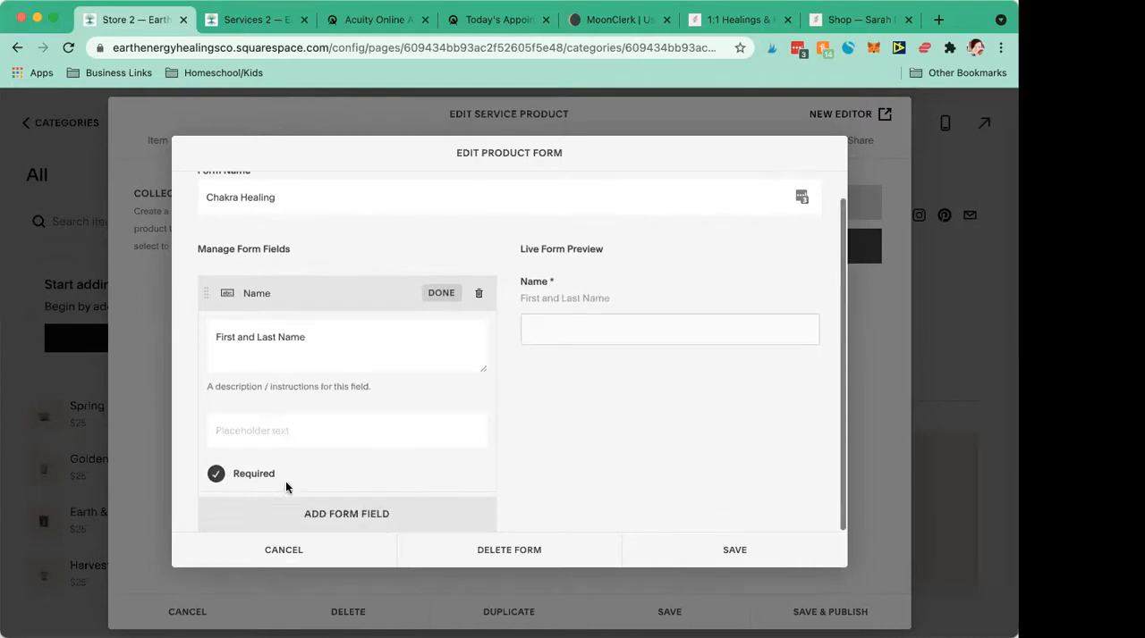
- Add a required text field titled "Date of Birth" to the Chakra Healing form
click(283, 515)
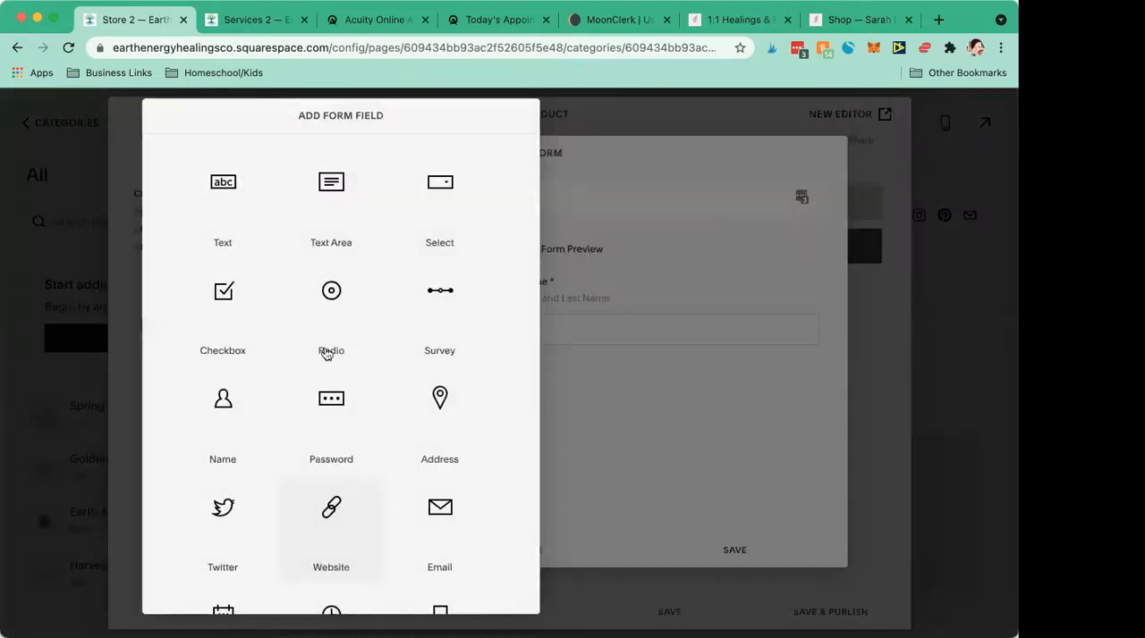
scroll(327, 355, down, 1)
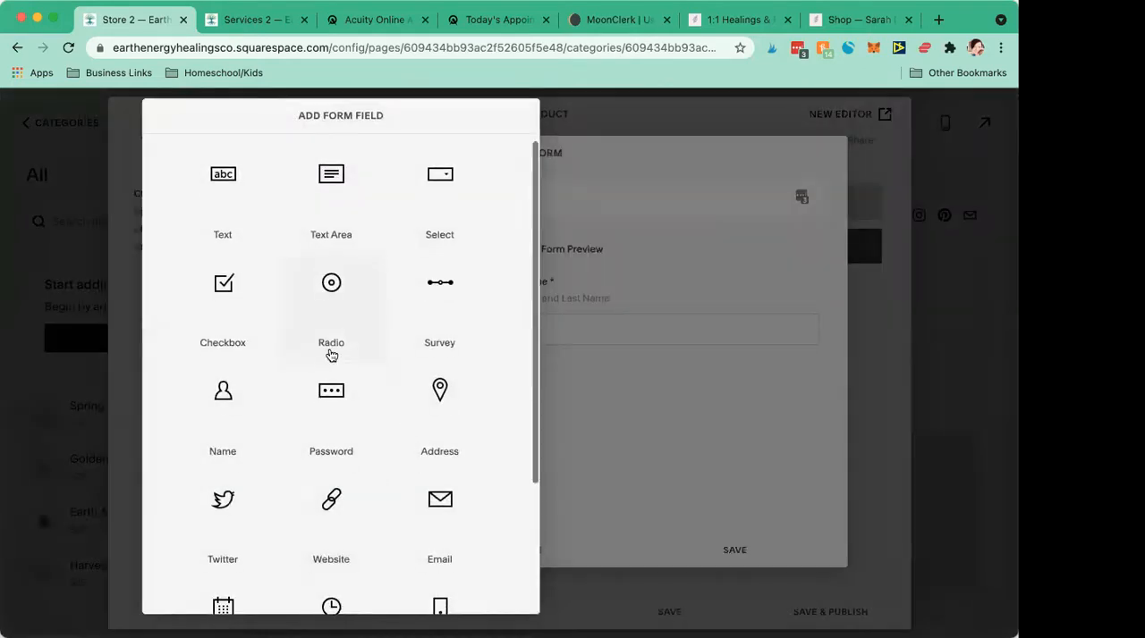
click(243, 212)
click(265, 470)
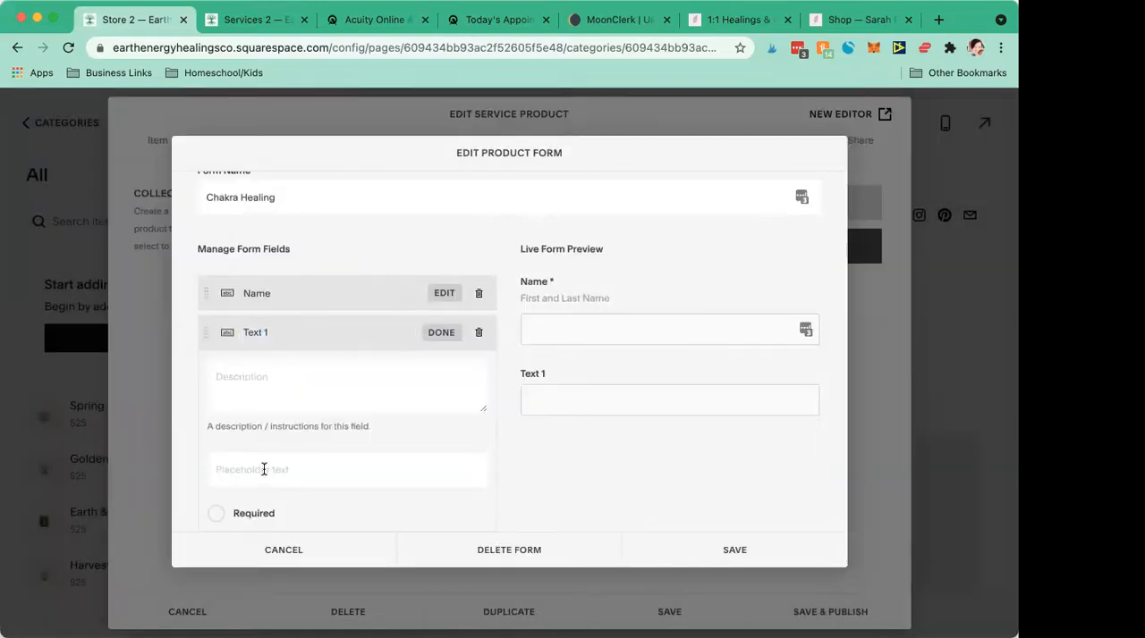
scroll(264, 470, down, 1)
click(270, 294)
text(Date of Birth)
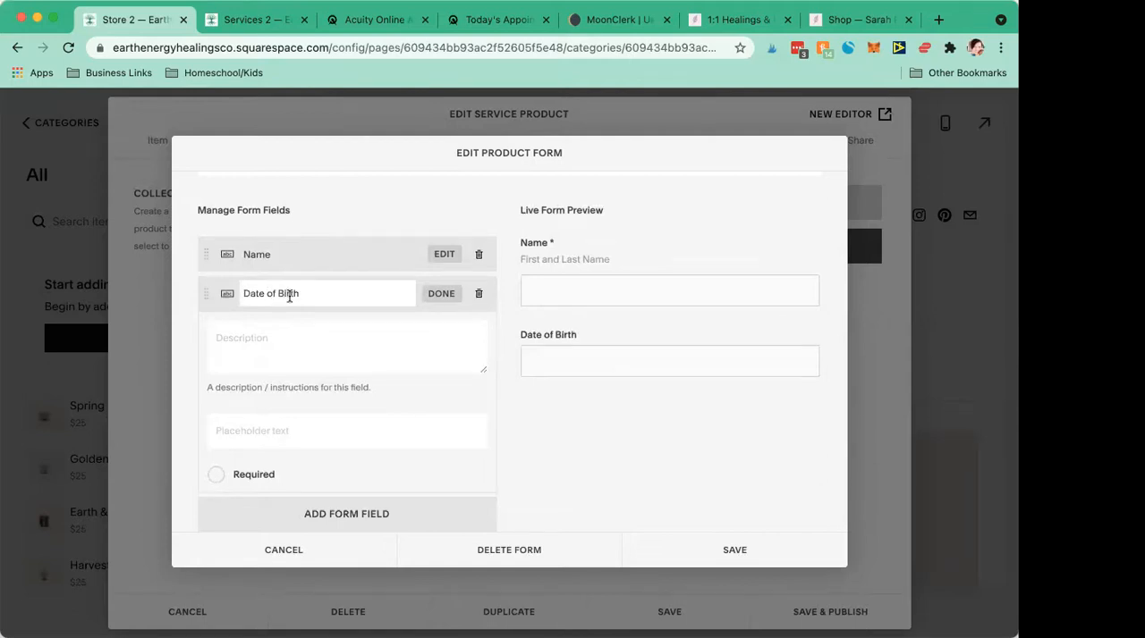
click(215, 475)
click(521, 484)
- Add a required text area titled "Healing Intention" with the description "What's the reason that you're scheduling a session" to the form
click(444, 520)
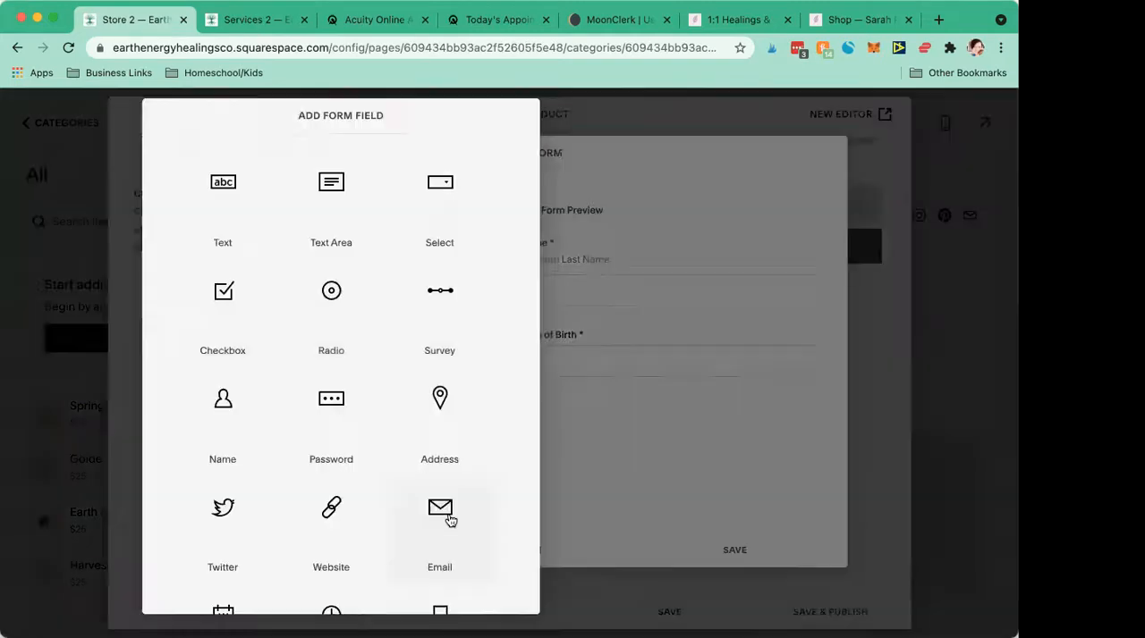
click(331, 186)
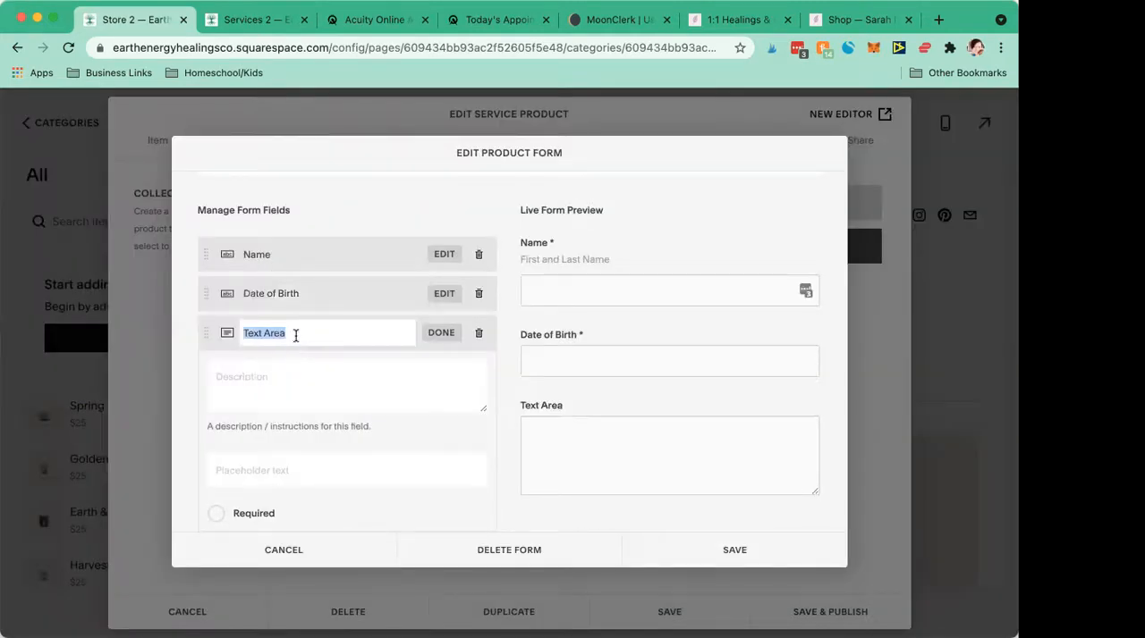
text(Healing Intention)
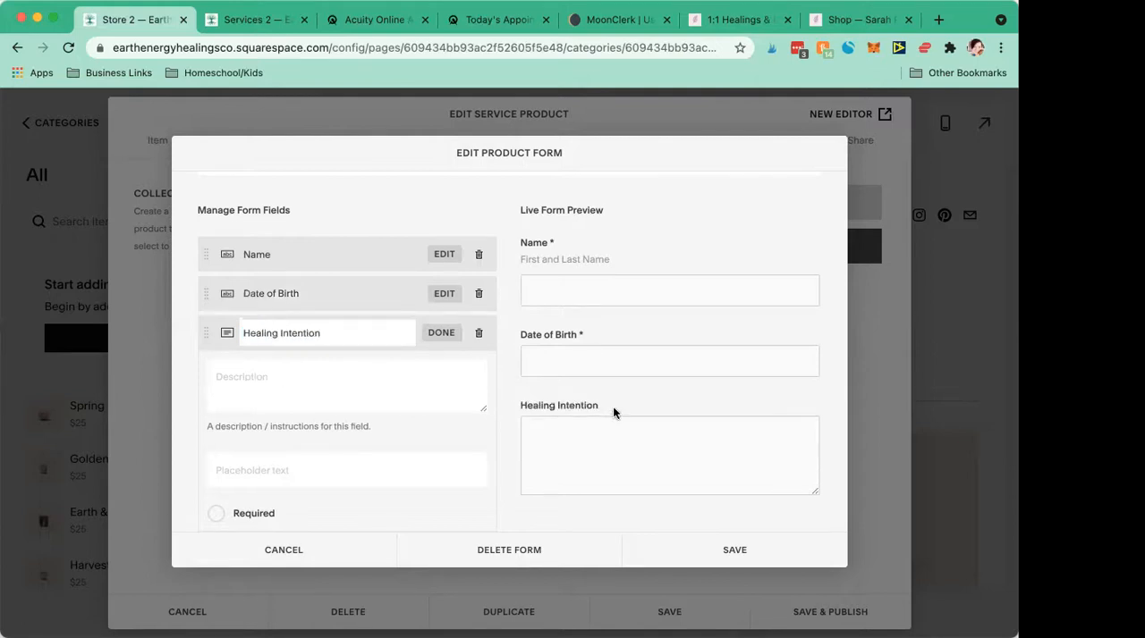
click(221, 512)
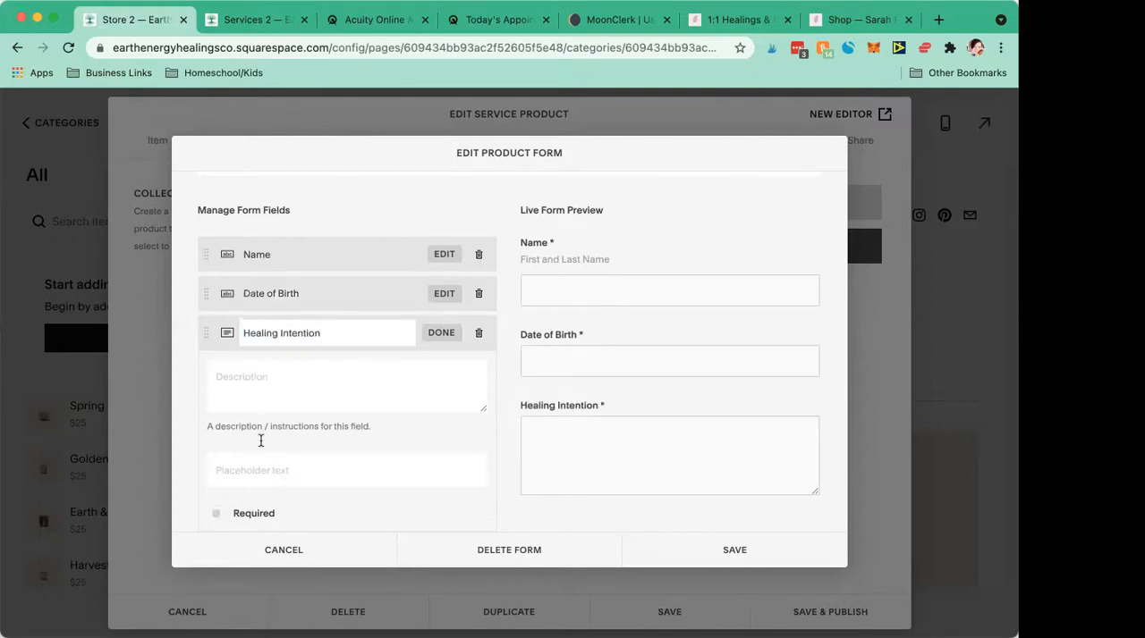
click(281, 378)
text(What's the reas)
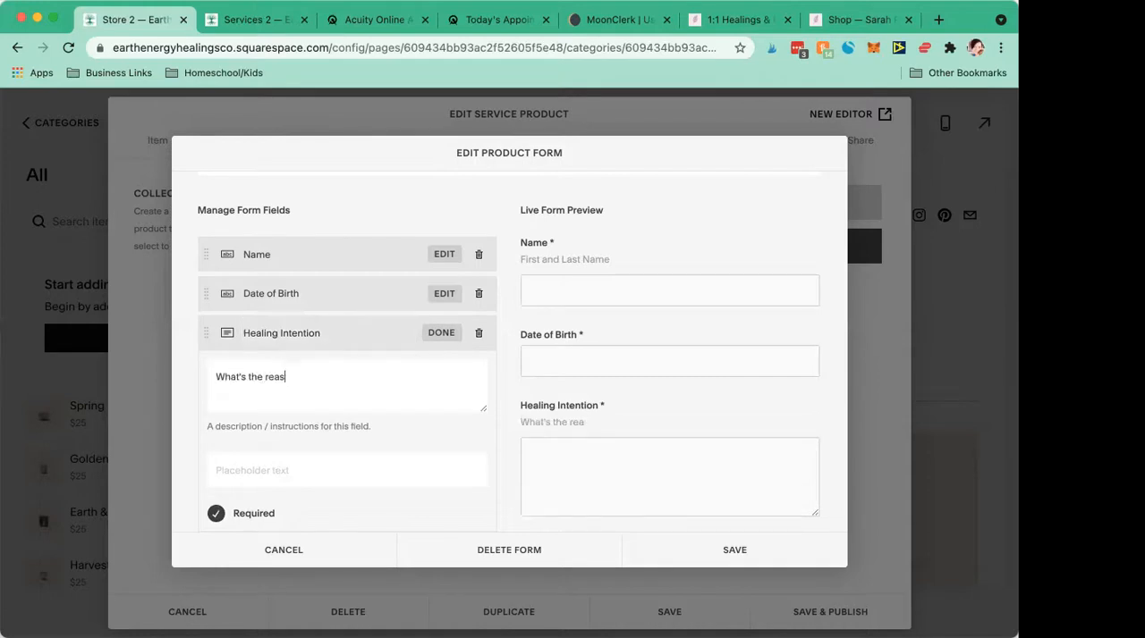
text(on that you're re)
text(heduling a session?)
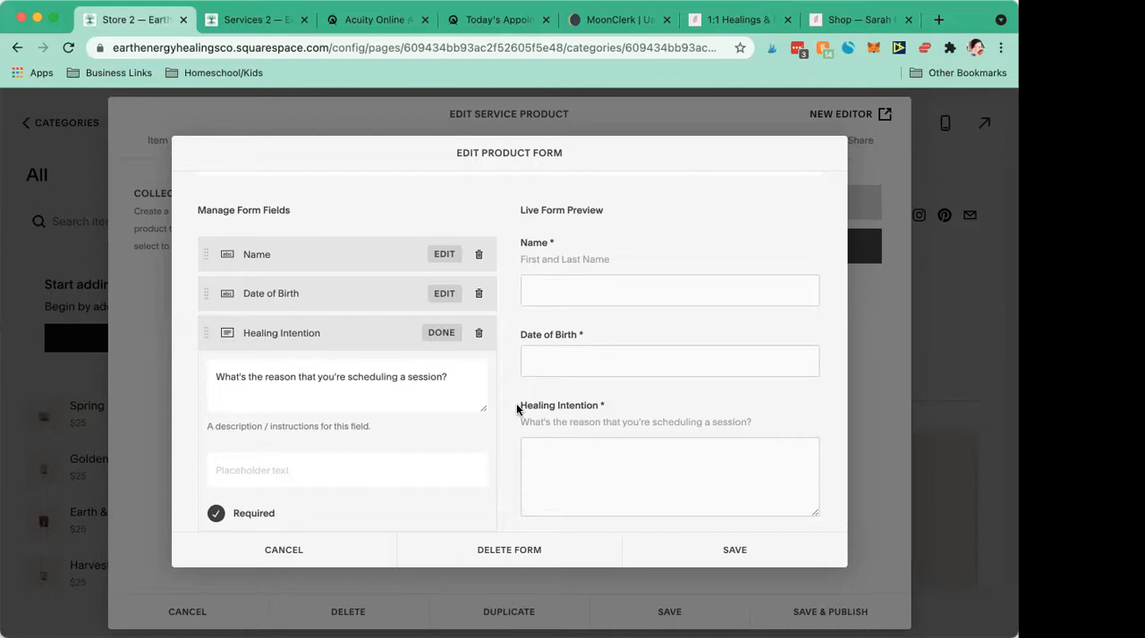
- Add a checkbox field titled "Check to agree" below Healing Intention in the Chakra Healing form
scroll(408, 428, down, 1)
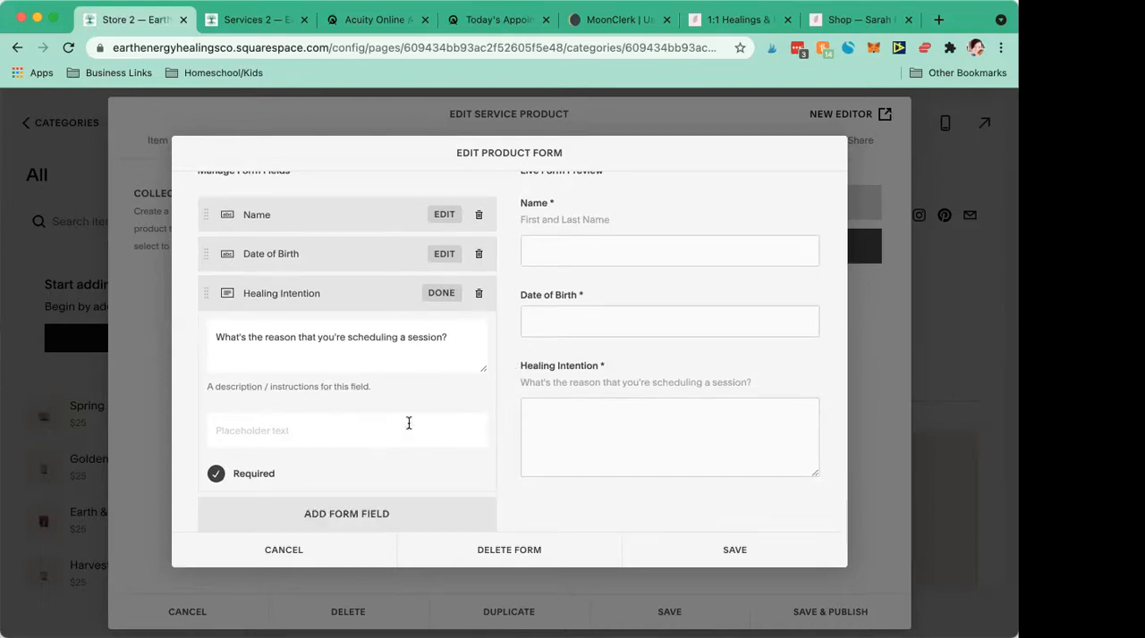
scroll(408, 423, up, 3)
scroll(409, 423, down, 3)
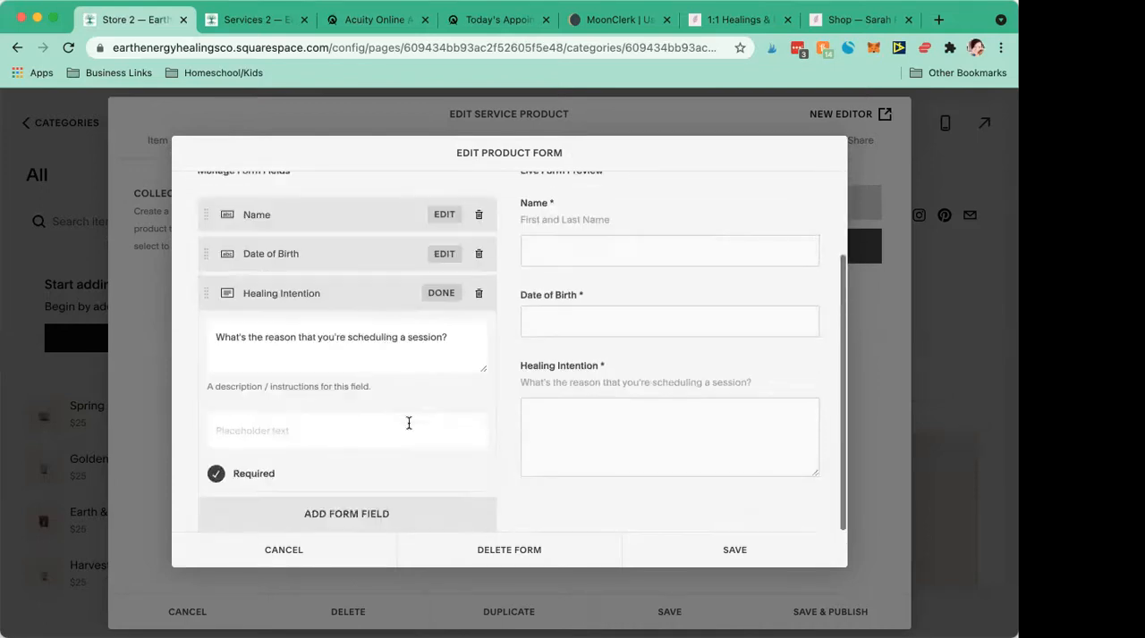
click(416, 519)
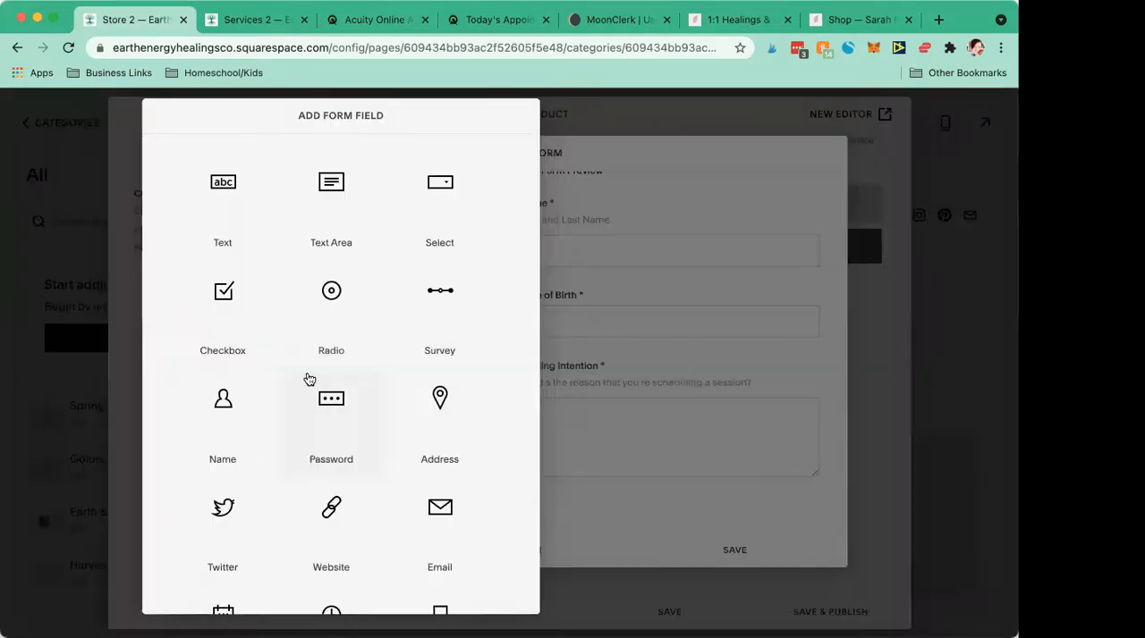
scroll(308, 379, down, 5)
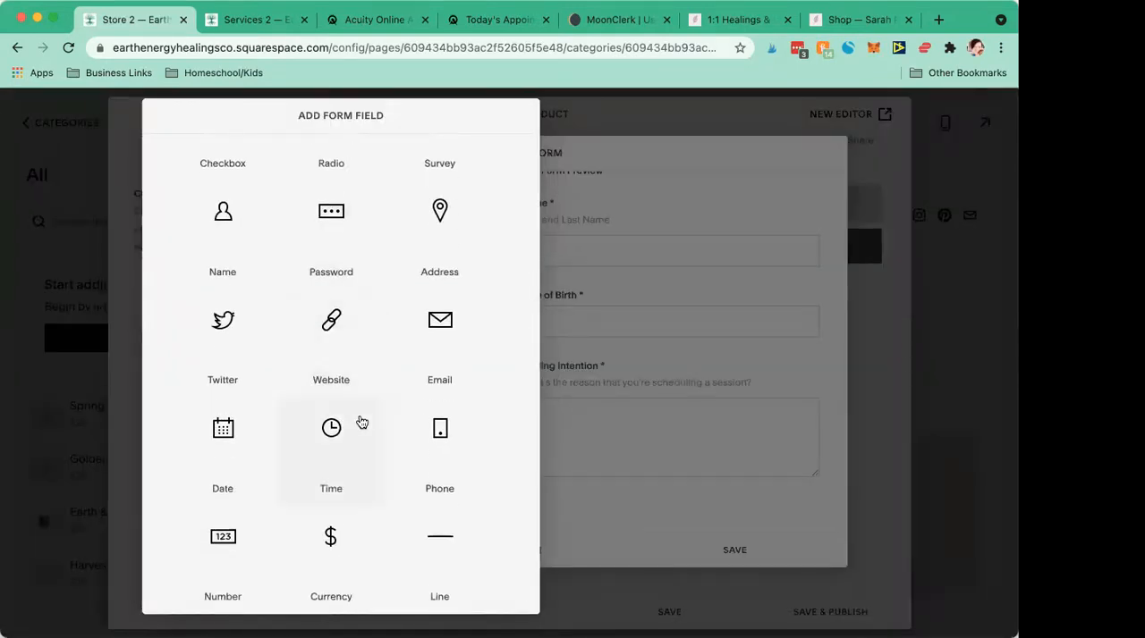
scroll(362, 423, up, 4)
scroll(361, 422, up, 1)
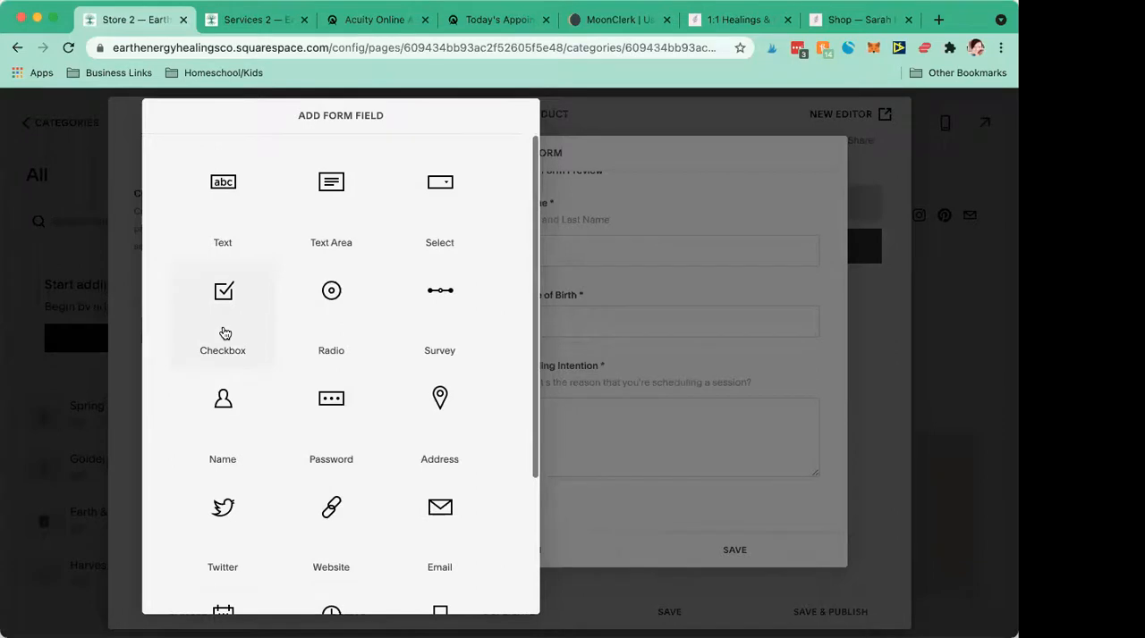
click(224, 334)
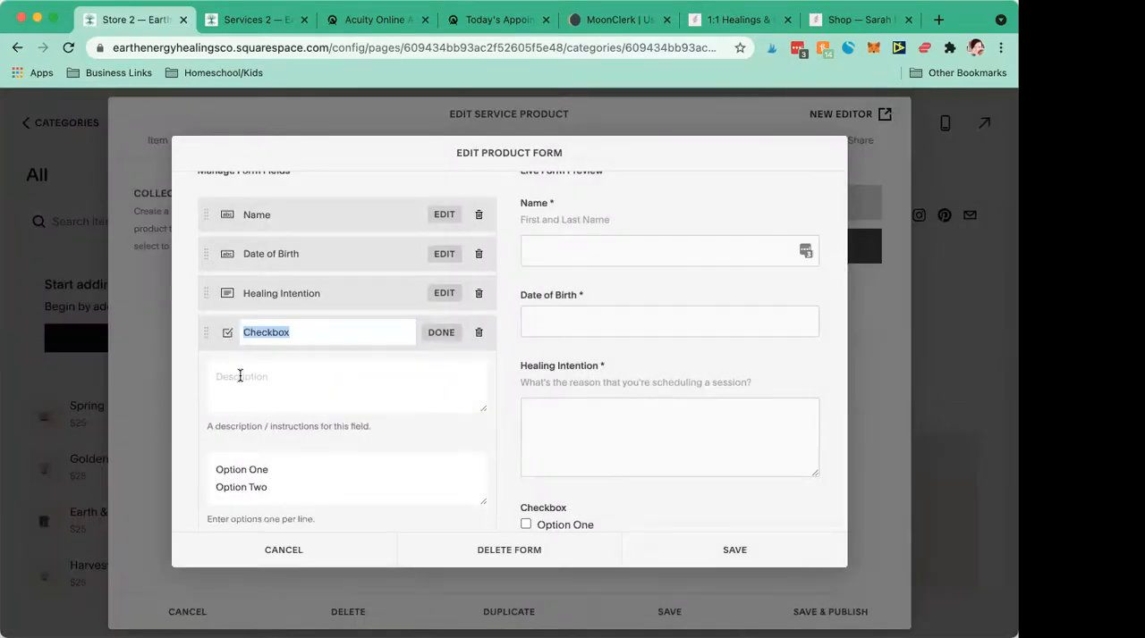
text(I agree)
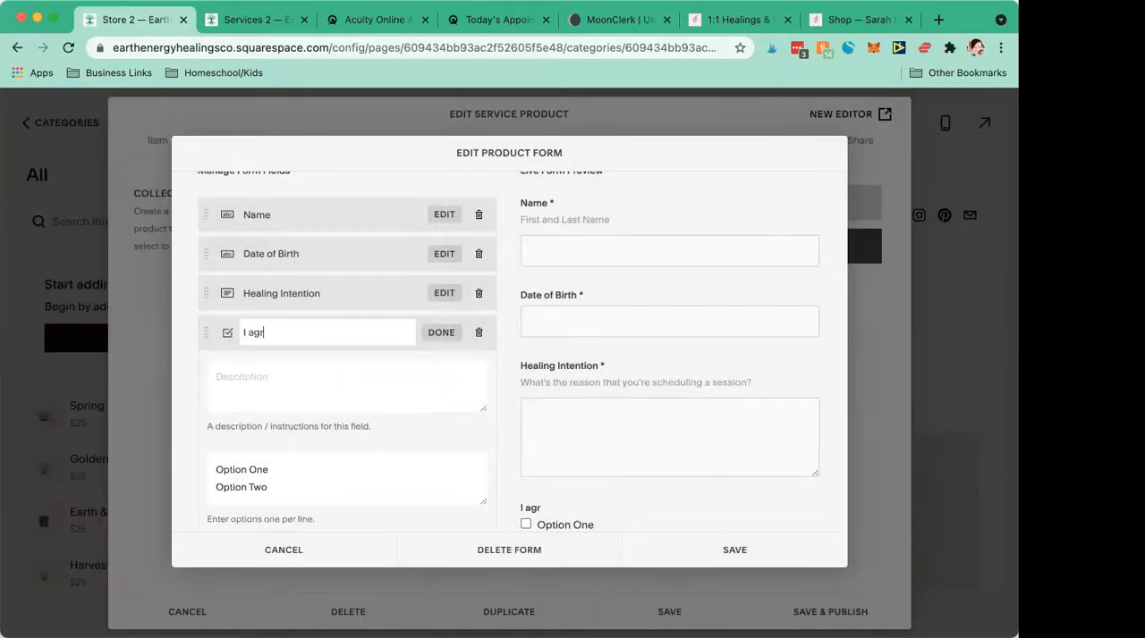
key(BackSpace)
key(BackSpace)
key(BackSpace)
key(BackSpace)
key(BackSpace)
key(BackSpace)
key(BackSpace)
text(Check to agree)
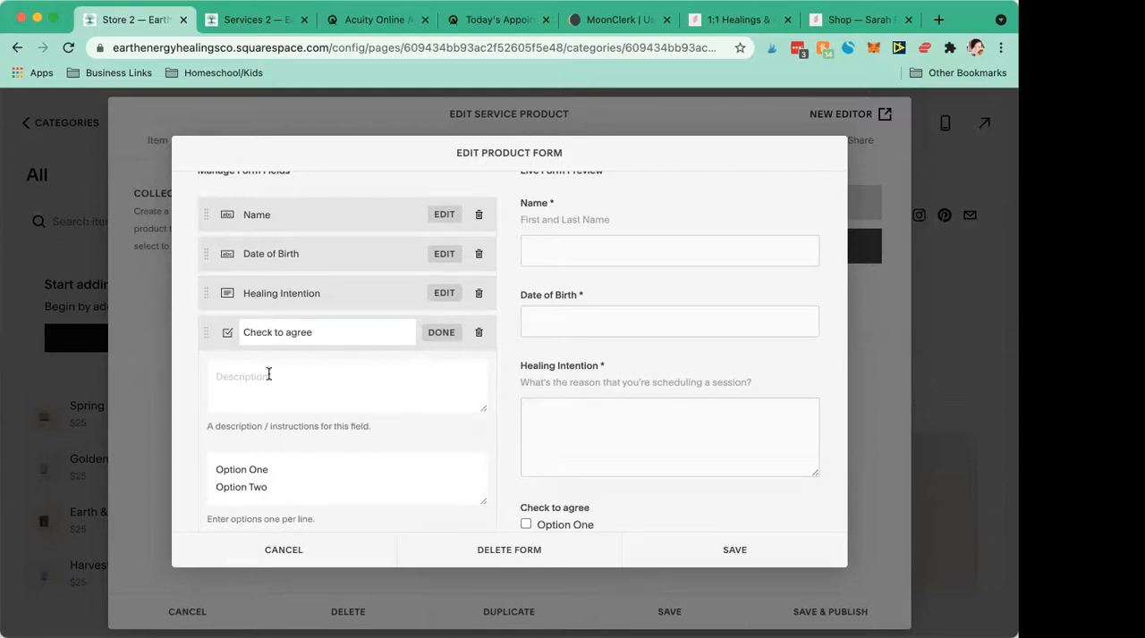
- Replace the checkbox options with "I understand this is a distance session and will be completed within 7-10 business days." and make the field required
scroll(268, 374, down, 1)
drag(284, 443, 178, 443)
drag(312, 459, 177, 438)
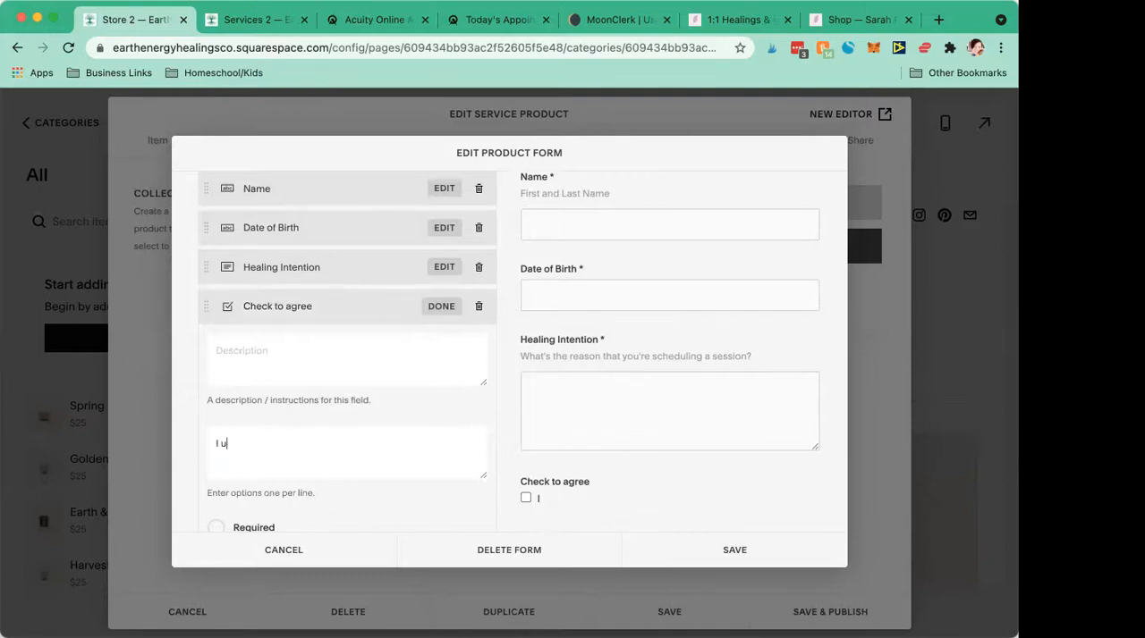
text(stance session and will be completed within)
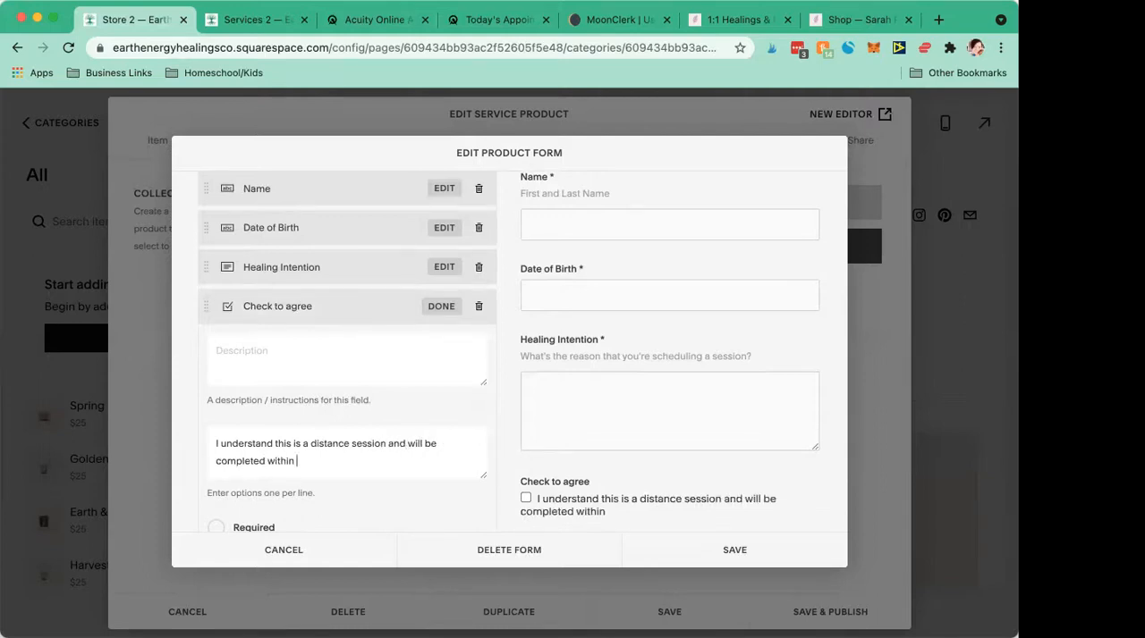
text( 7-10 business days.)
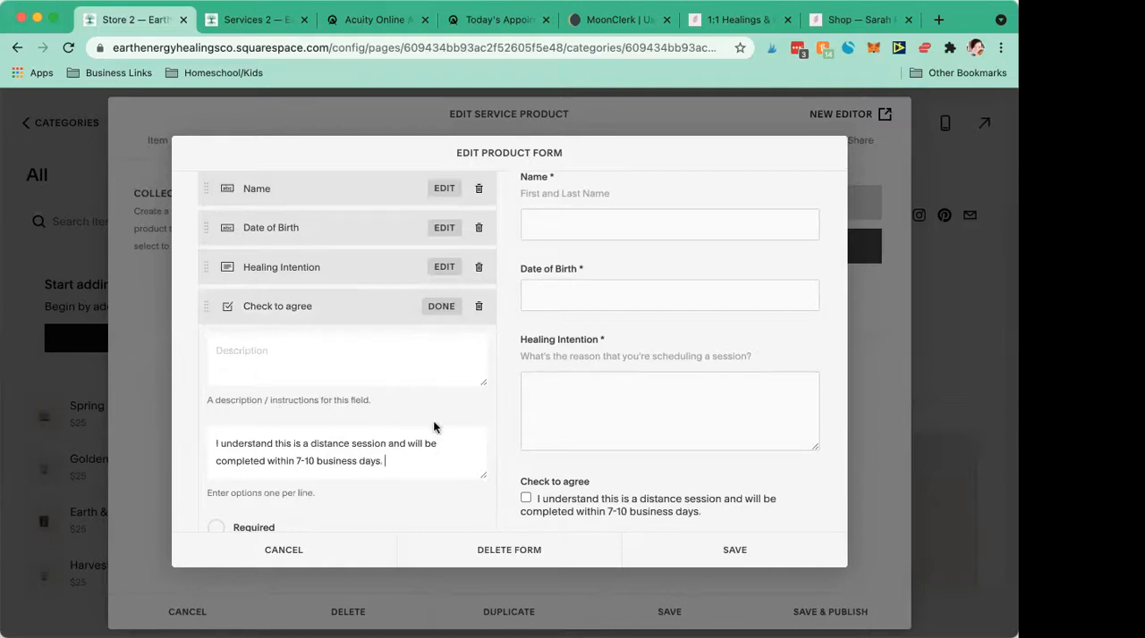
scroll(426, 424, down, 2)
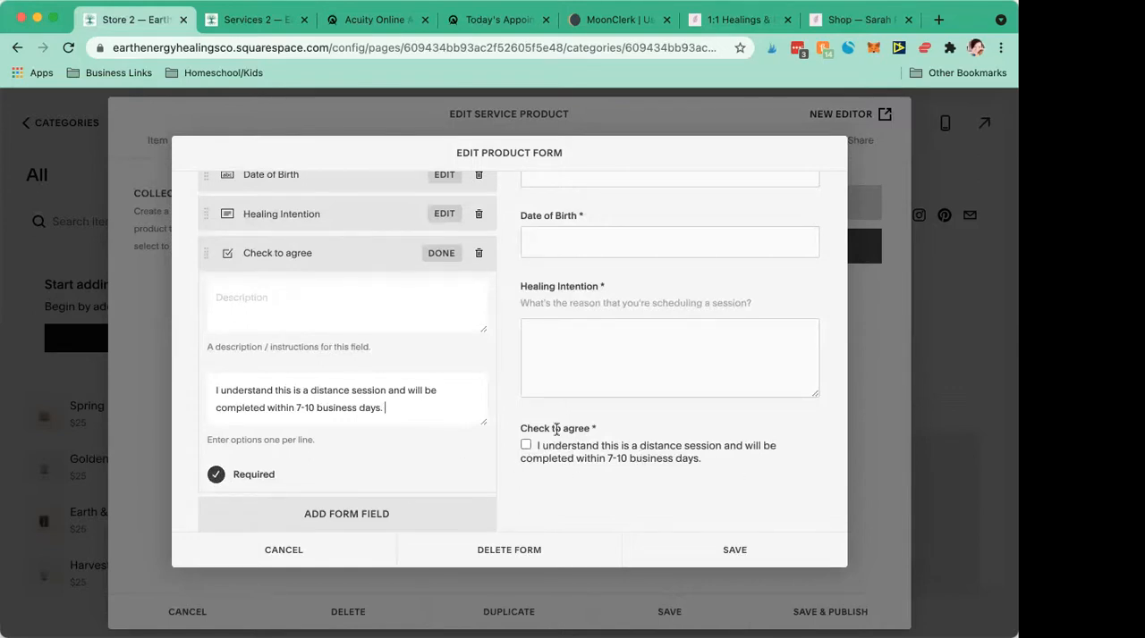
- Review the live preview of the Chakra Healing form and save the form
scroll(537, 515, up, 1)
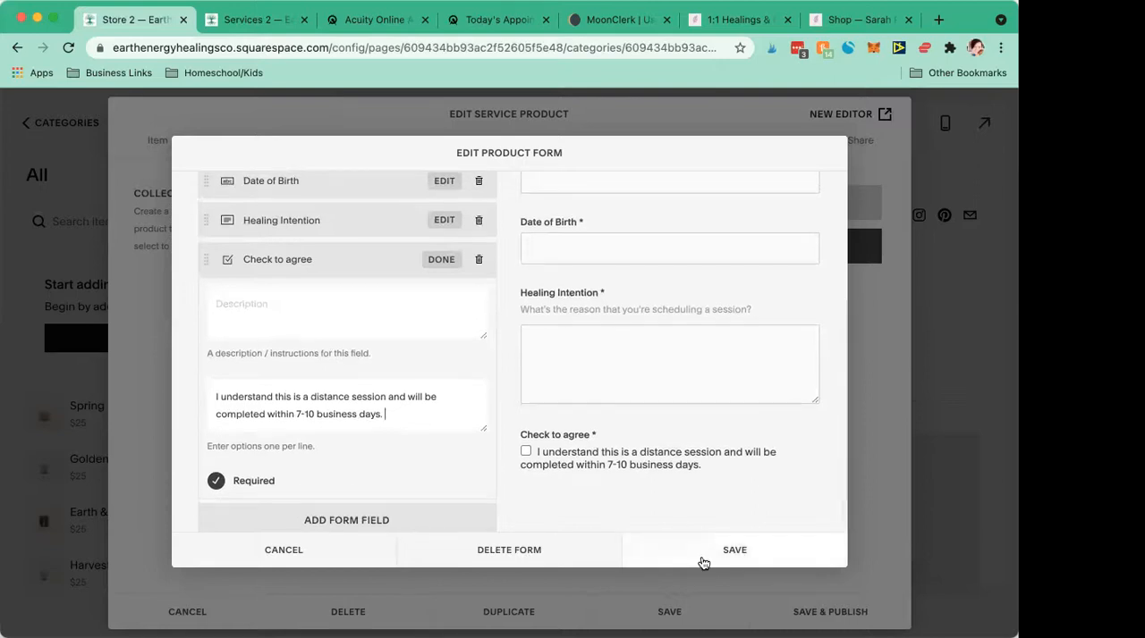
scroll(609, 330, up, 5)
scroll(608, 330, down, 5)
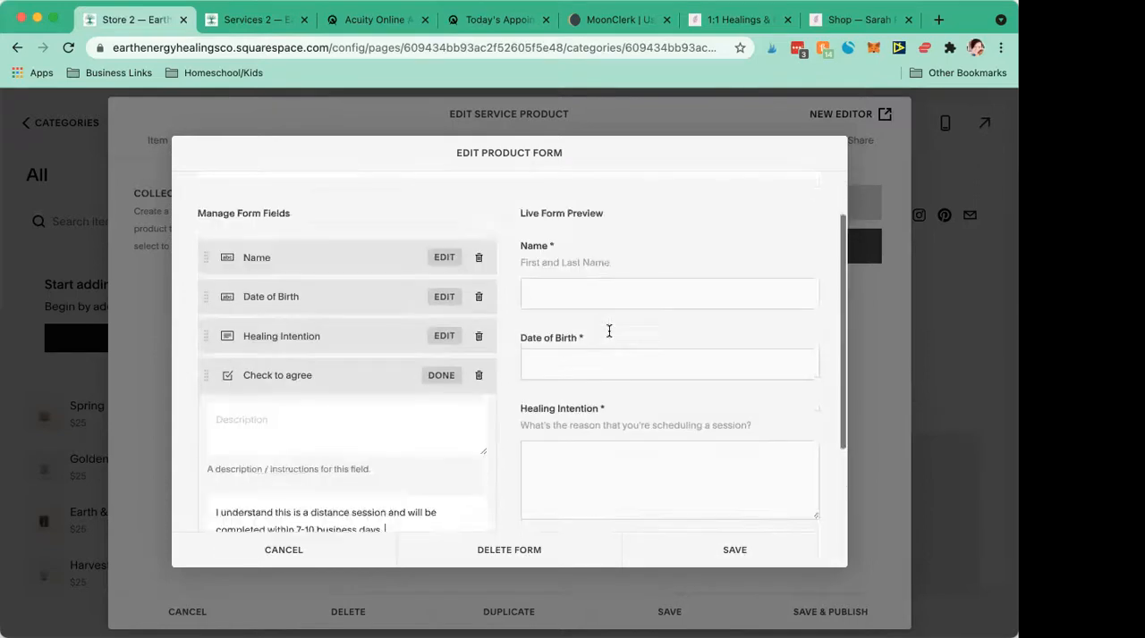
click(735, 550)
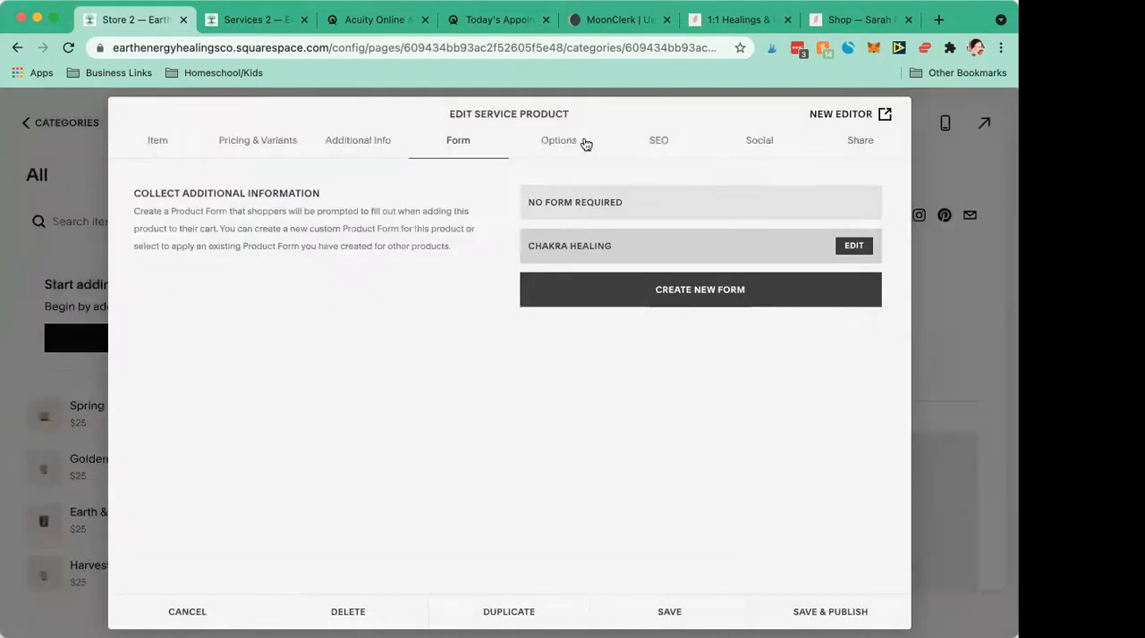
- Set the service product's custom URL to "chakrahealing"
click(560, 147)
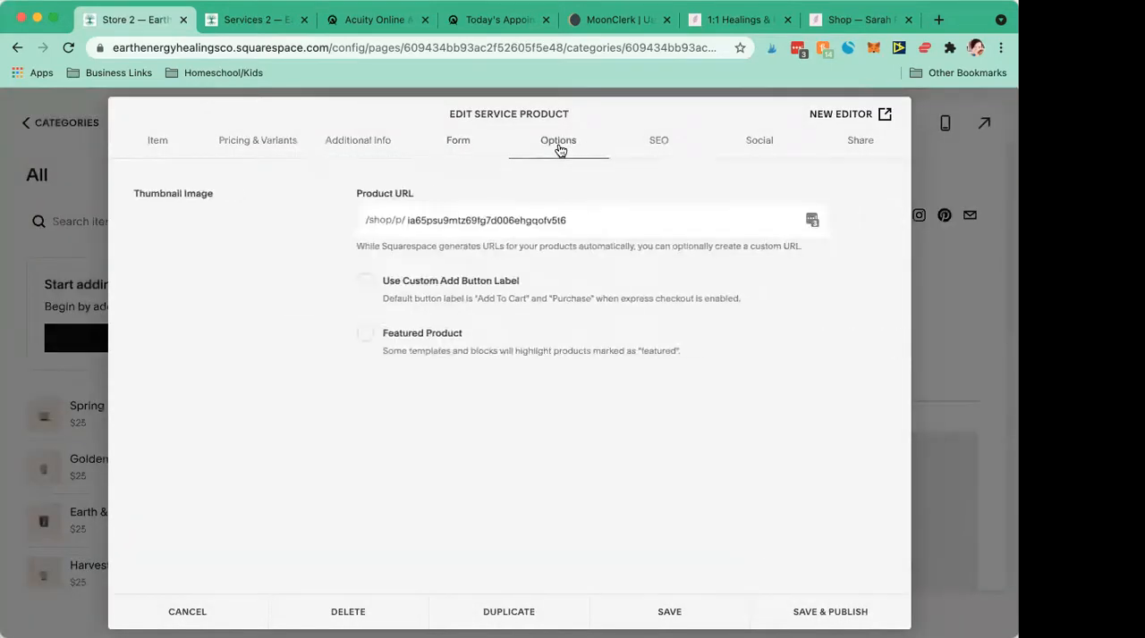
drag(611, 220, 394, 219)
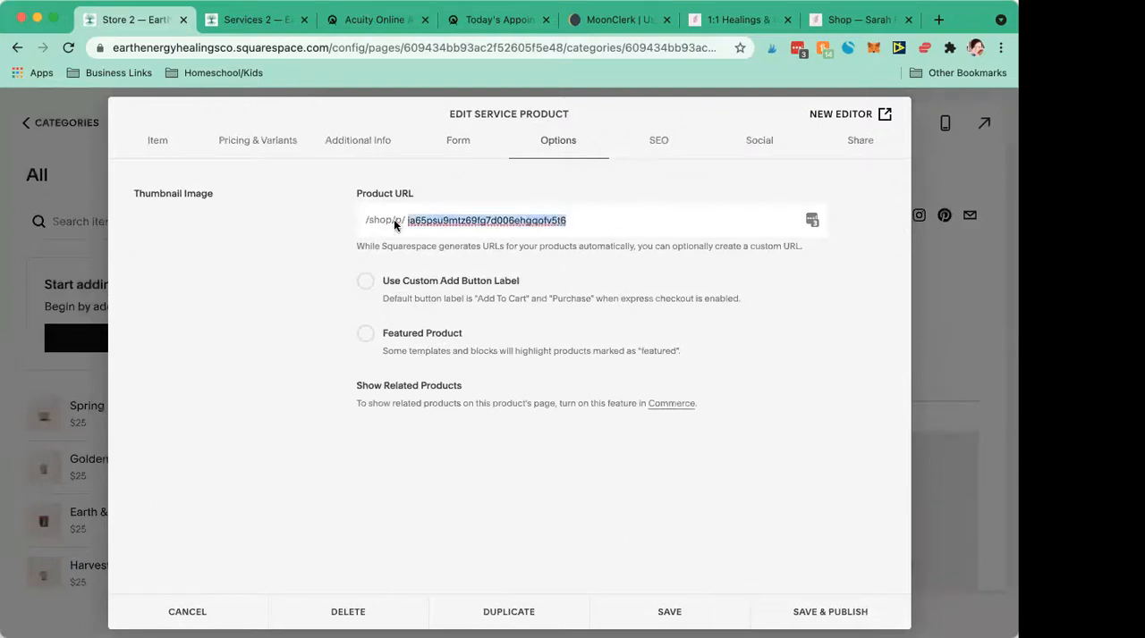
text(cha)
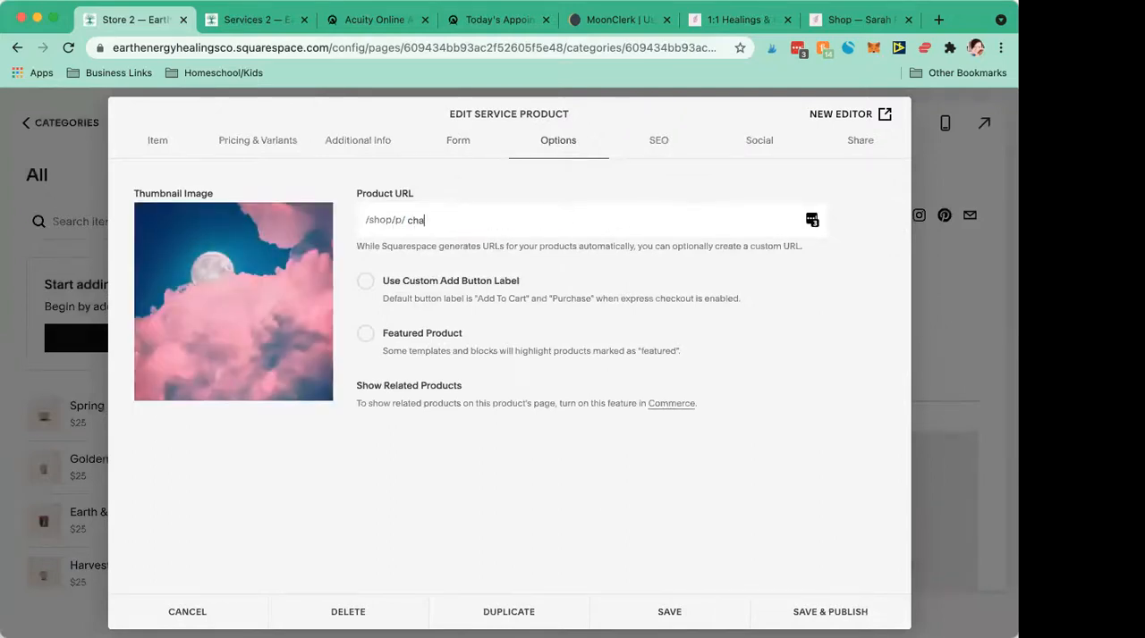
text(krahealing)
- Review the product's SEO, social and share settings, and save and publish the 30 Minute Chakra Healing product
click(664, 143)
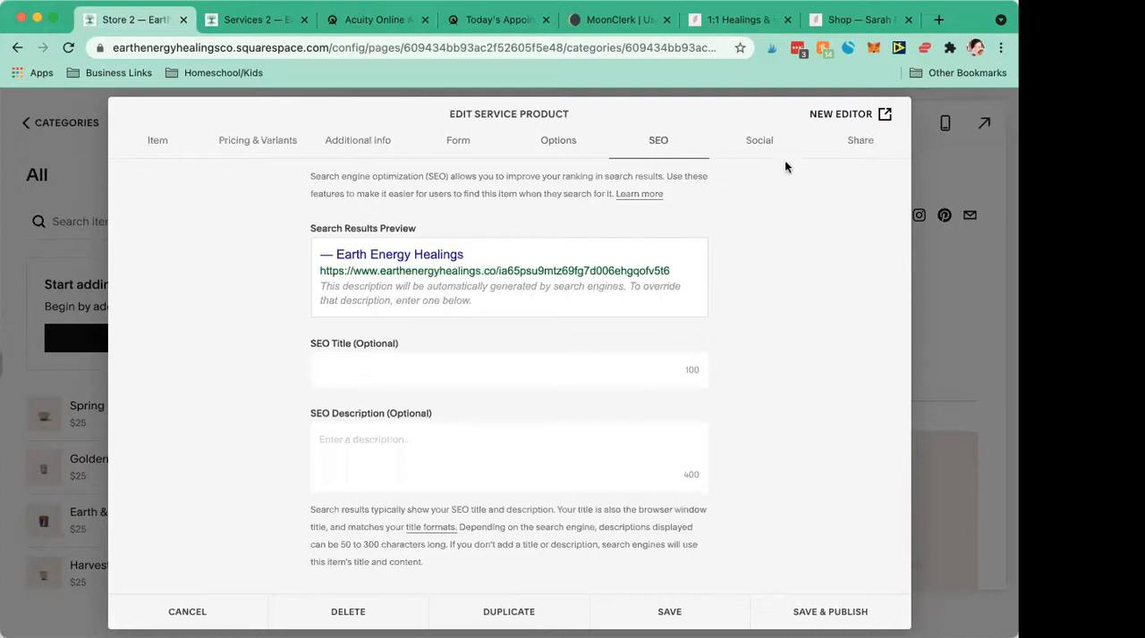
click(757, 146)
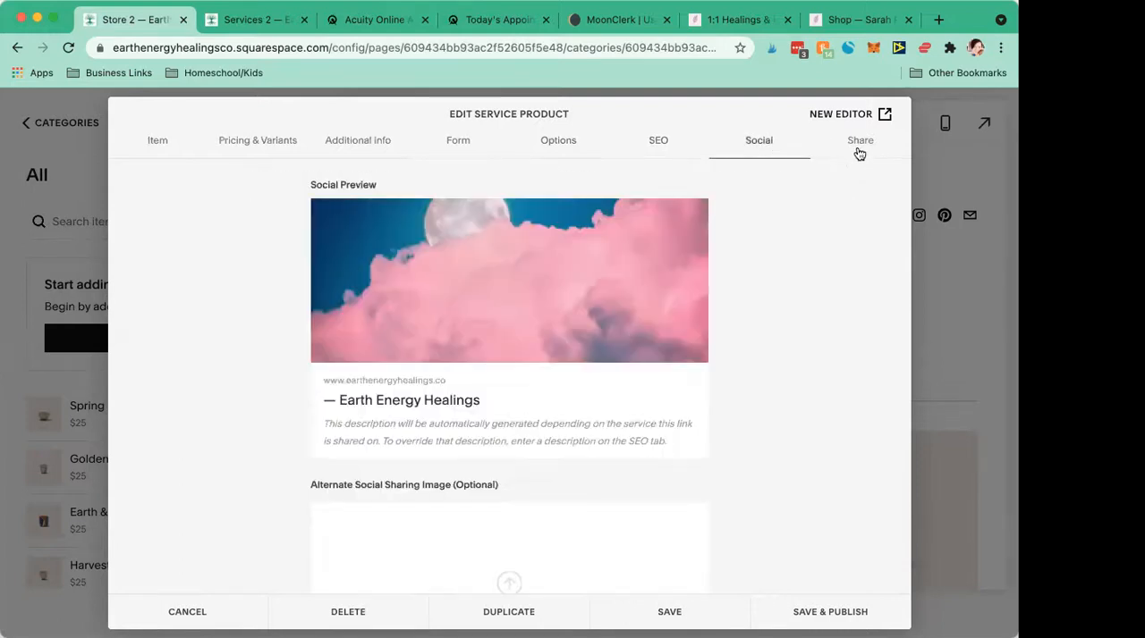
click(856, 152)
click(157, 145)
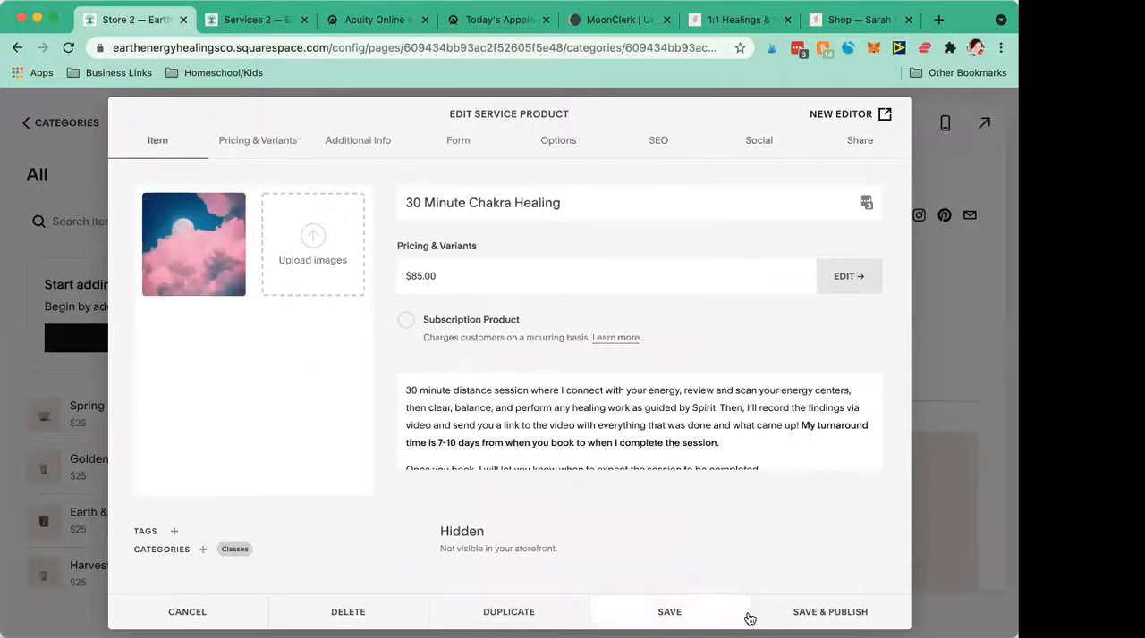
click(777, 615)
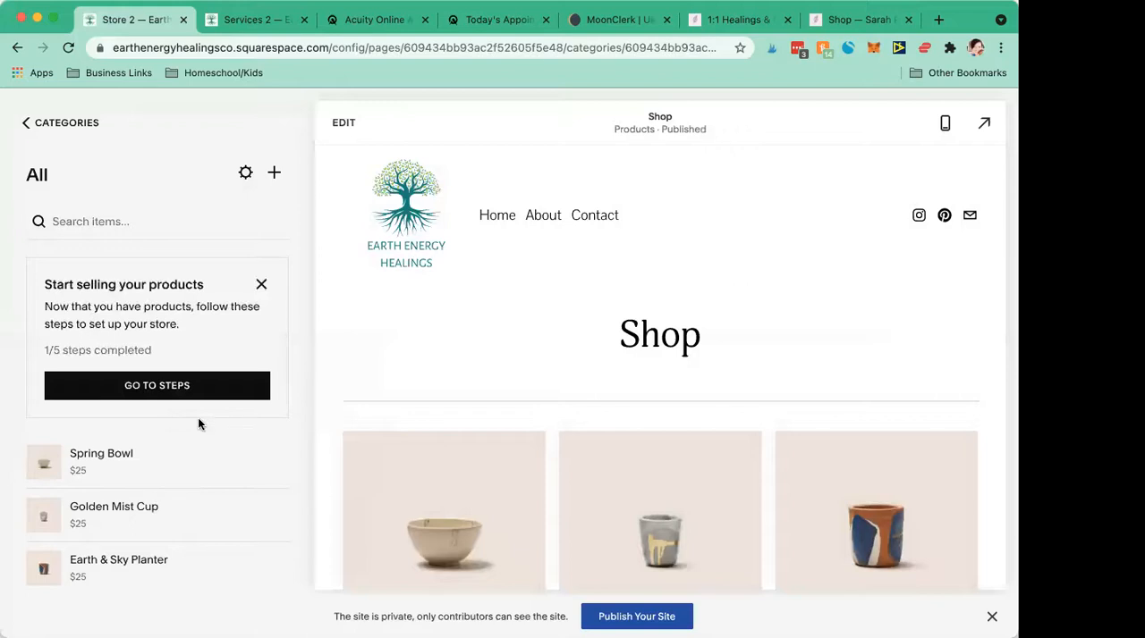
- Delete the sample products Spring Bowl and Golden Mist Cup from the store
click(274, 462)
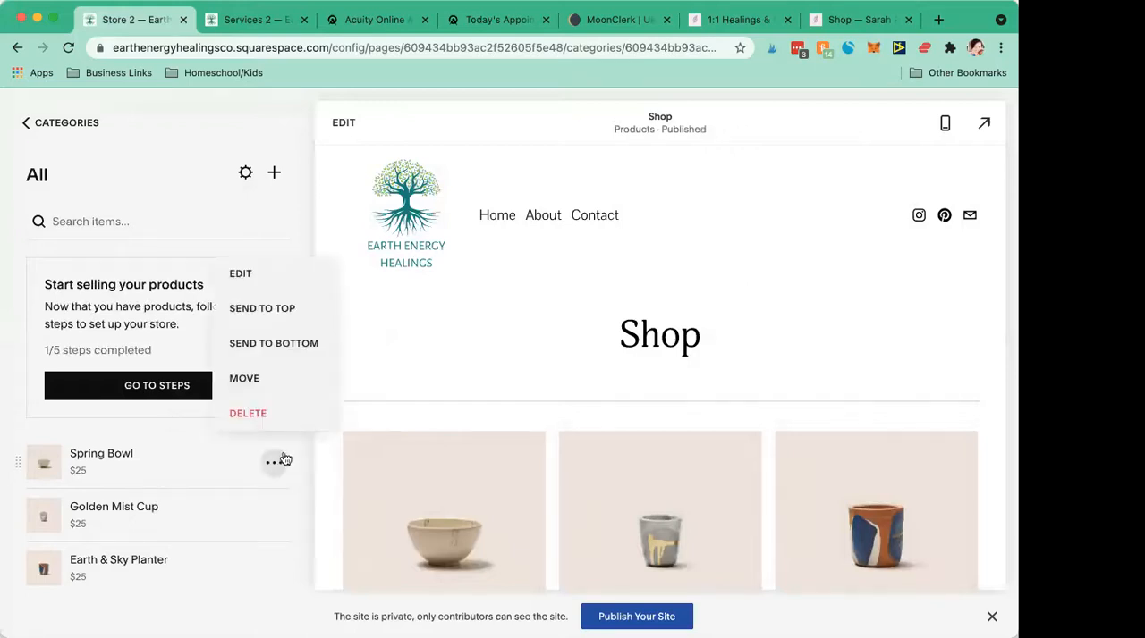
click(231, 413)
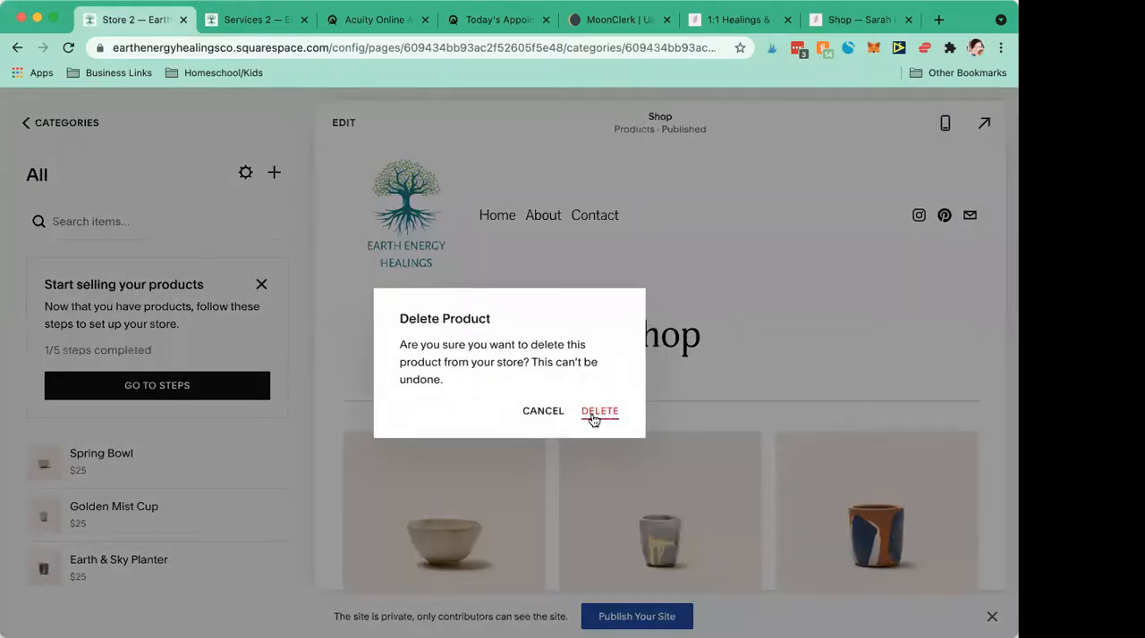
click(593, 412)
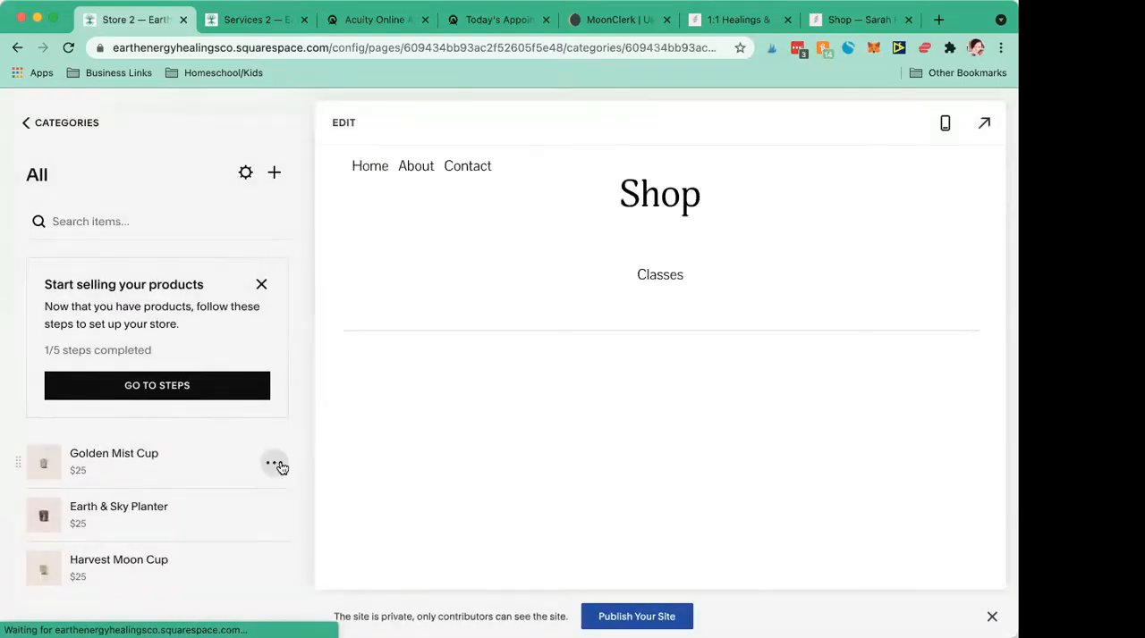
click(275, 464)
click(254, 414)
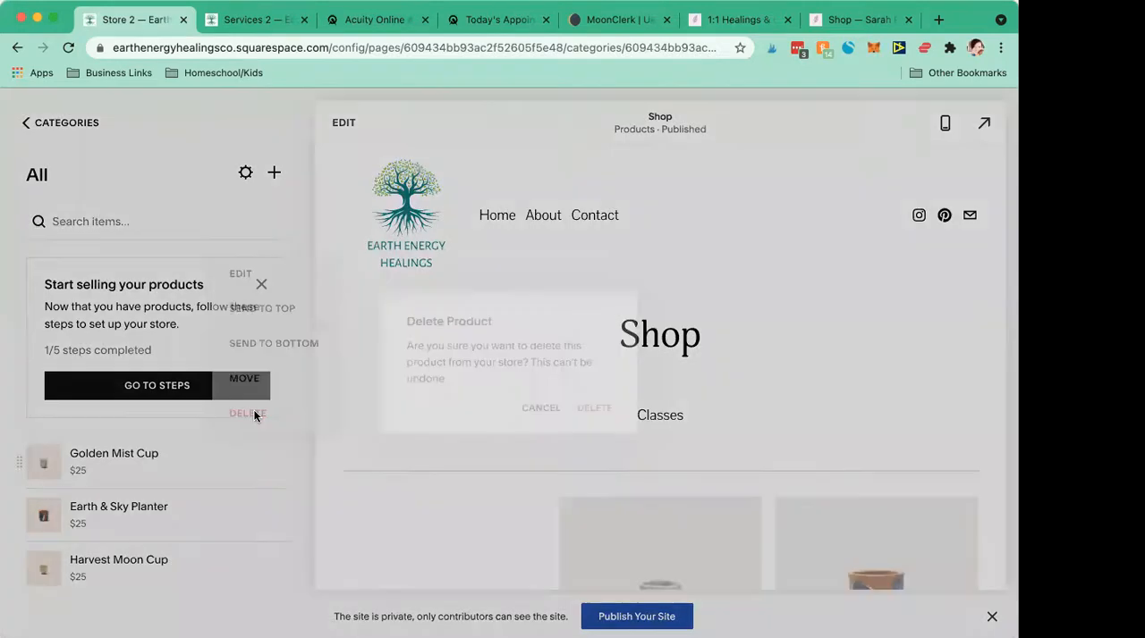
click(587, 415)
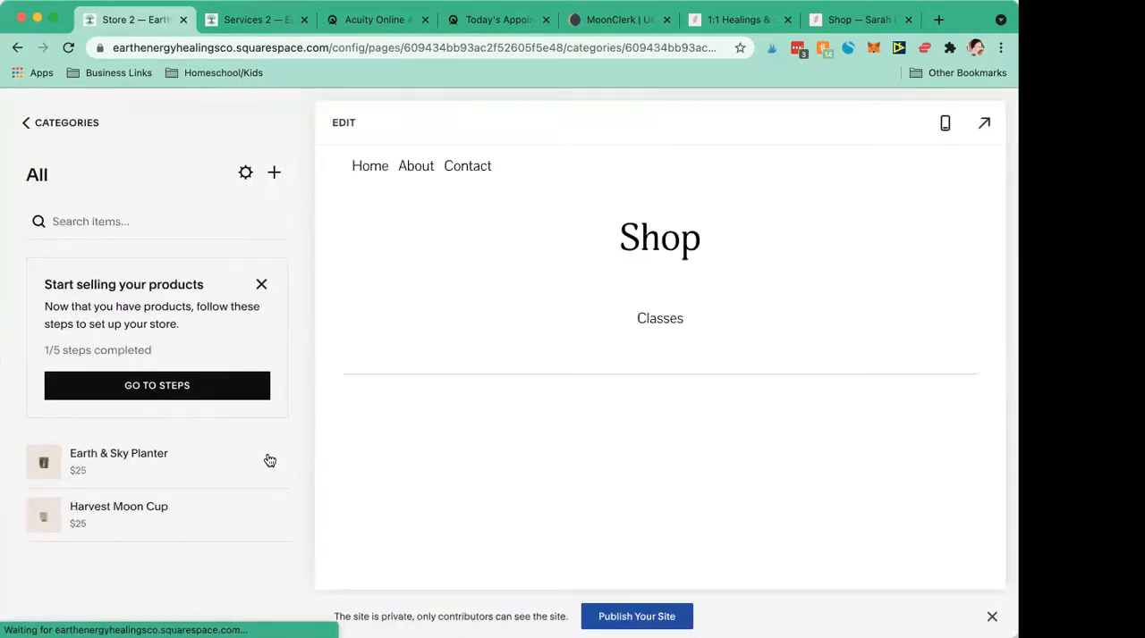
- Open the category settings of the Shop store page
click(244, 175)
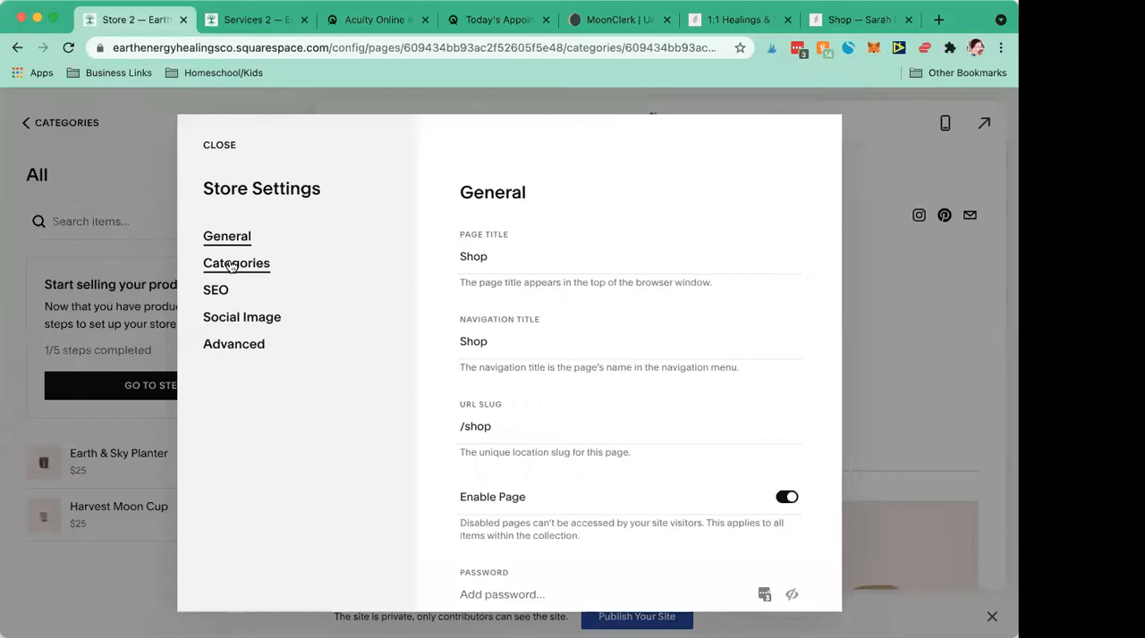
click(232, 266)
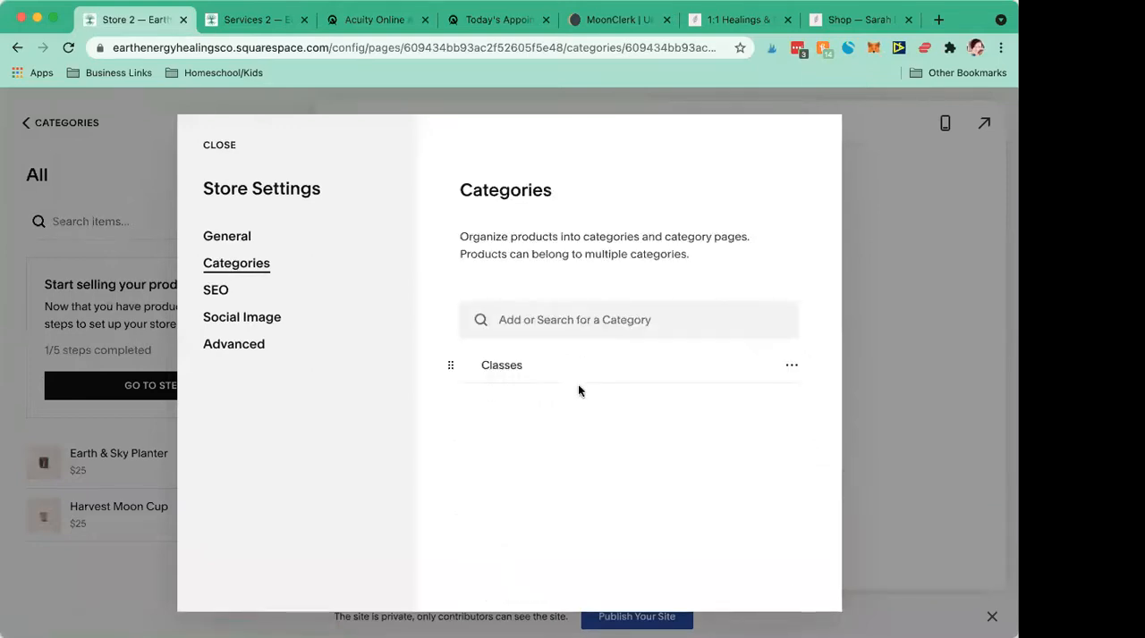
click(792, 370)
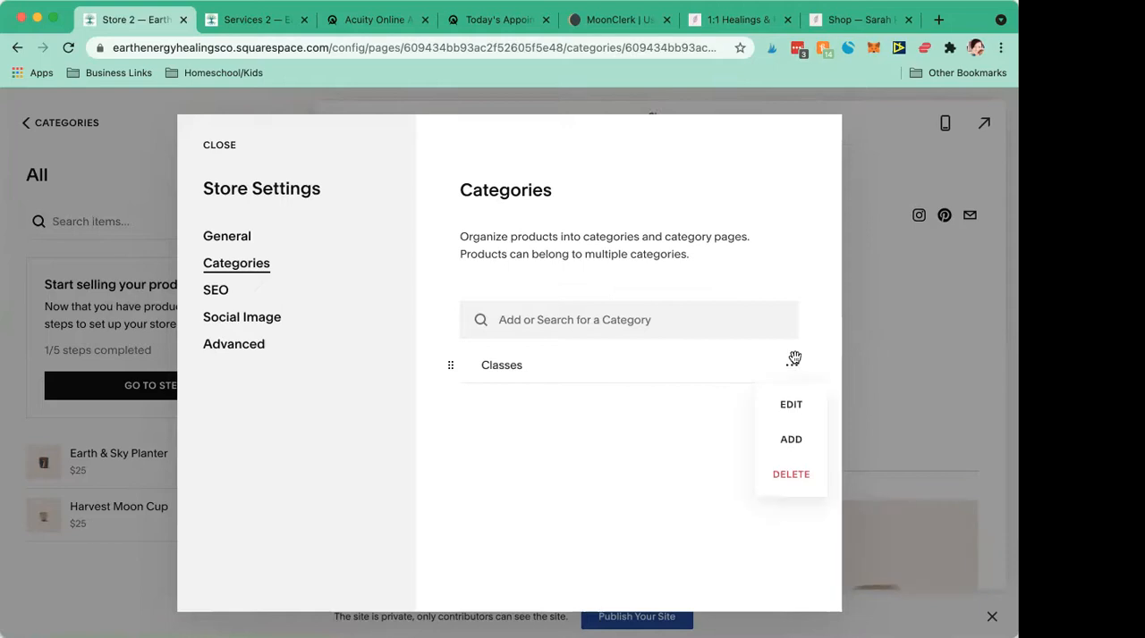
click(791, 482)
click(542, 407)
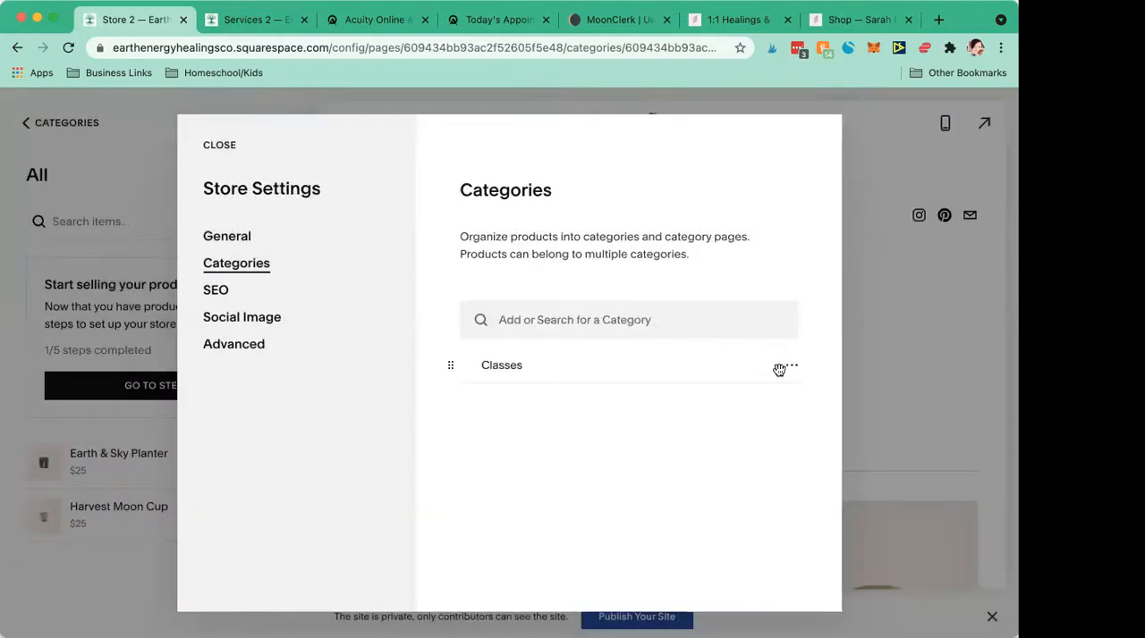
- Rename the Classes category to "Healings" and set its URL slug to "heal"
click(790, 369)
click(785, 410)
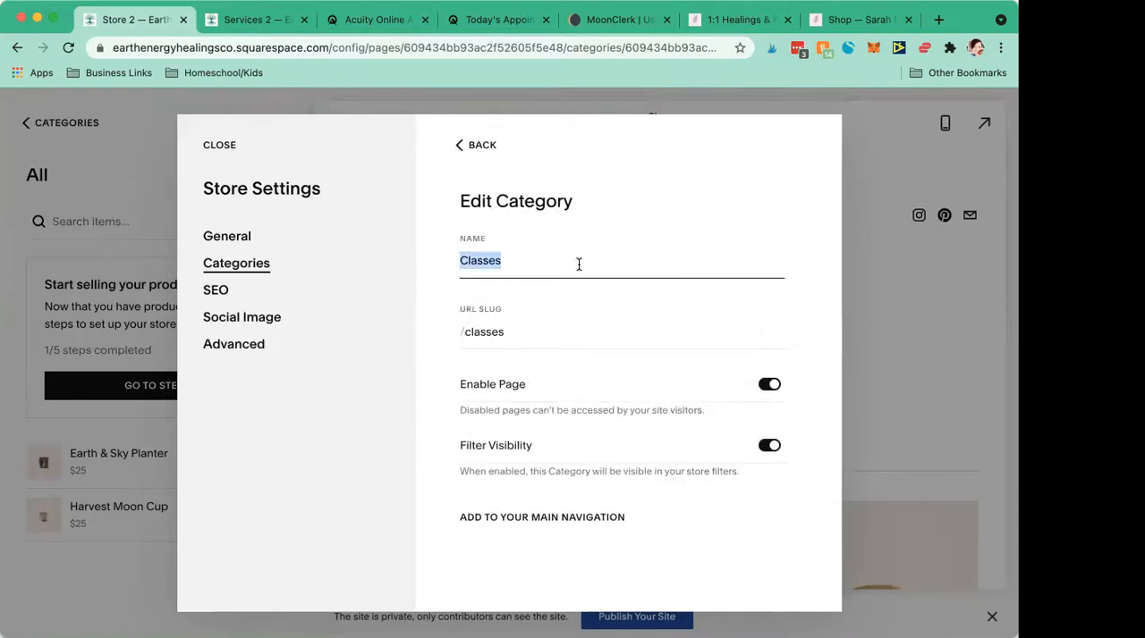
text(Healings)
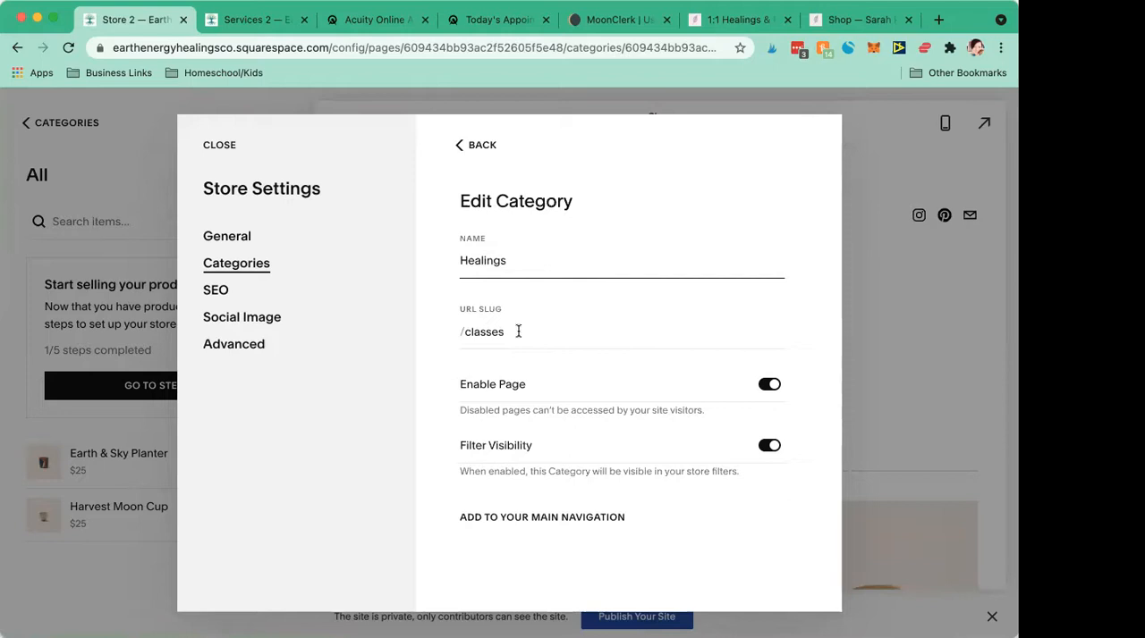
double_click(518, 332)
double_click(518, 332)
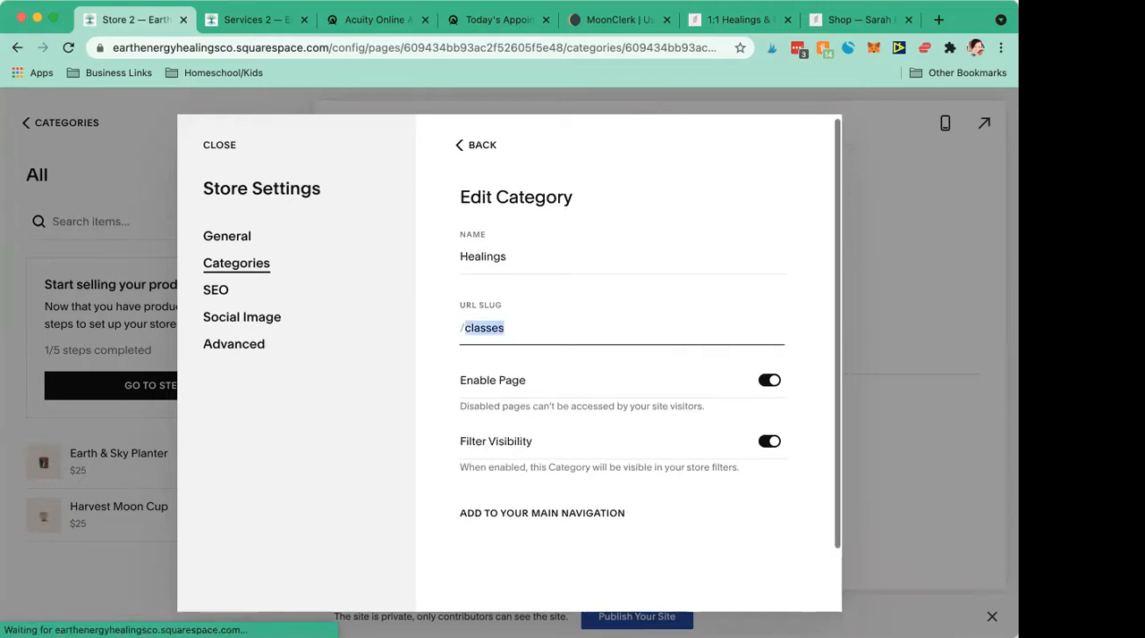
text(heal)
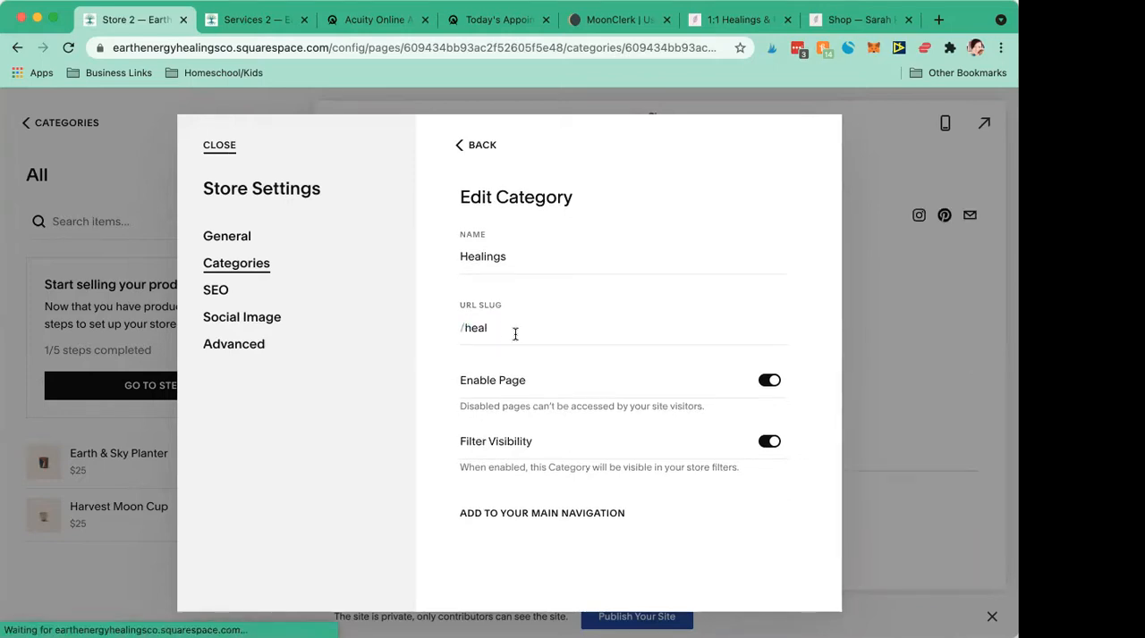
- Set the Healings category's URL slug to "healings" and close the store settings
click(516, 334)
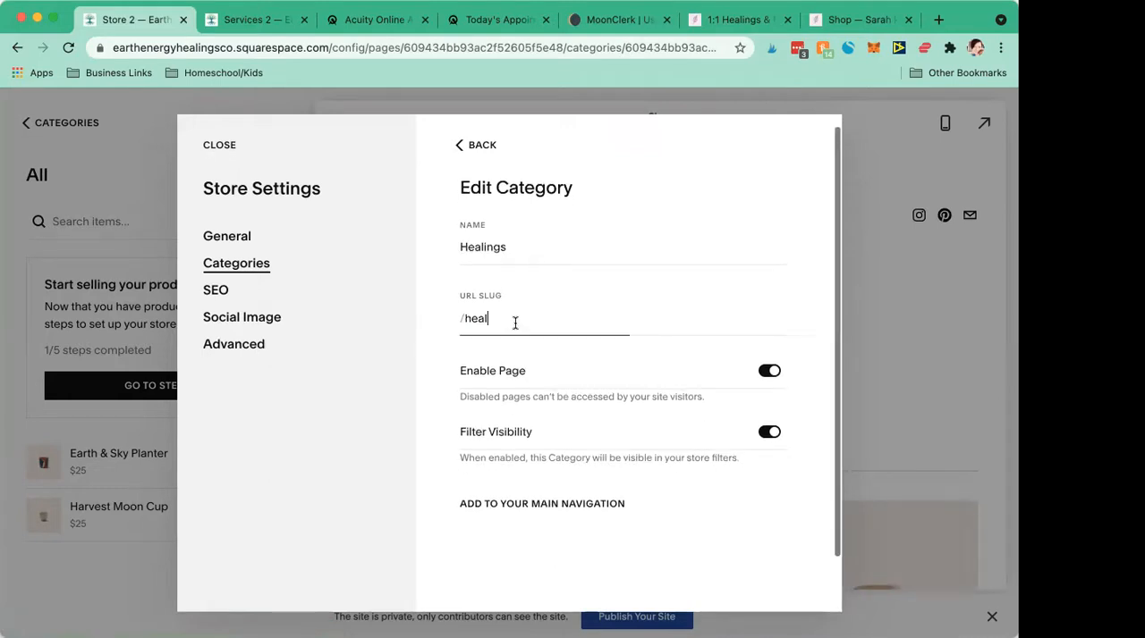
text(ings)
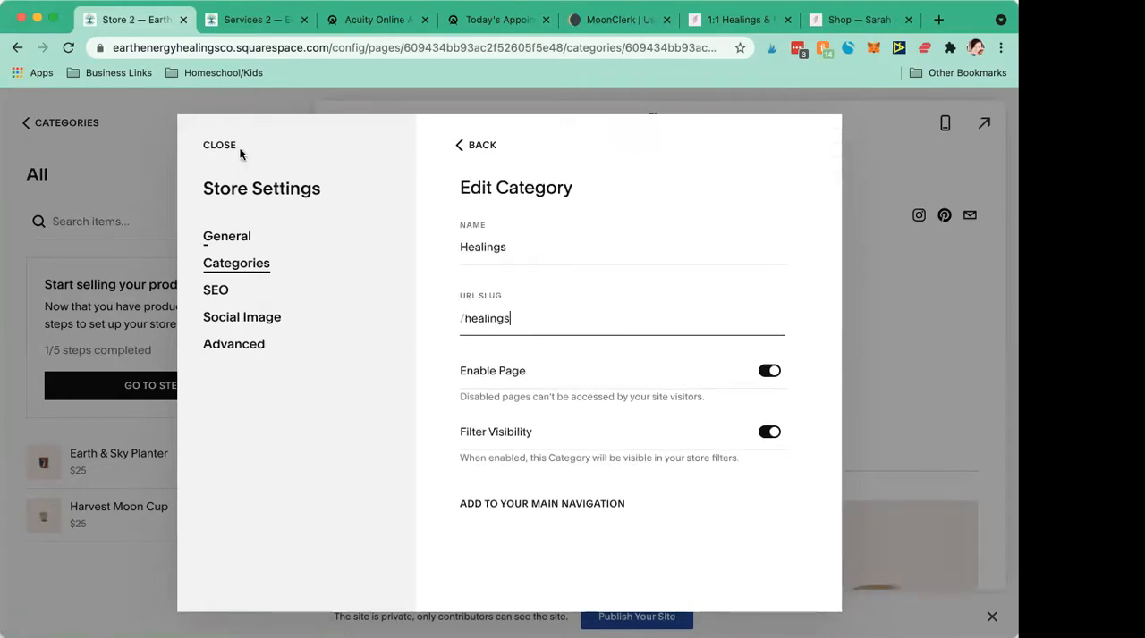
click(223, 146)
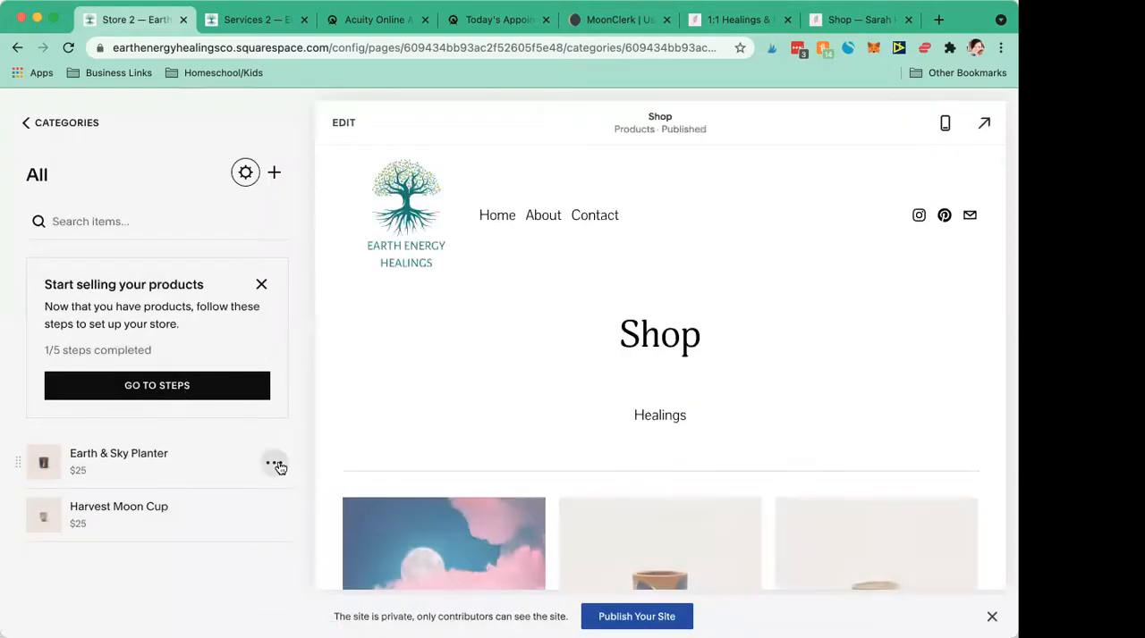
- Delete the sample products Earth & Sky Planter and Harvest Moon Cup from the store
click(275, 464)
click(280, 416)
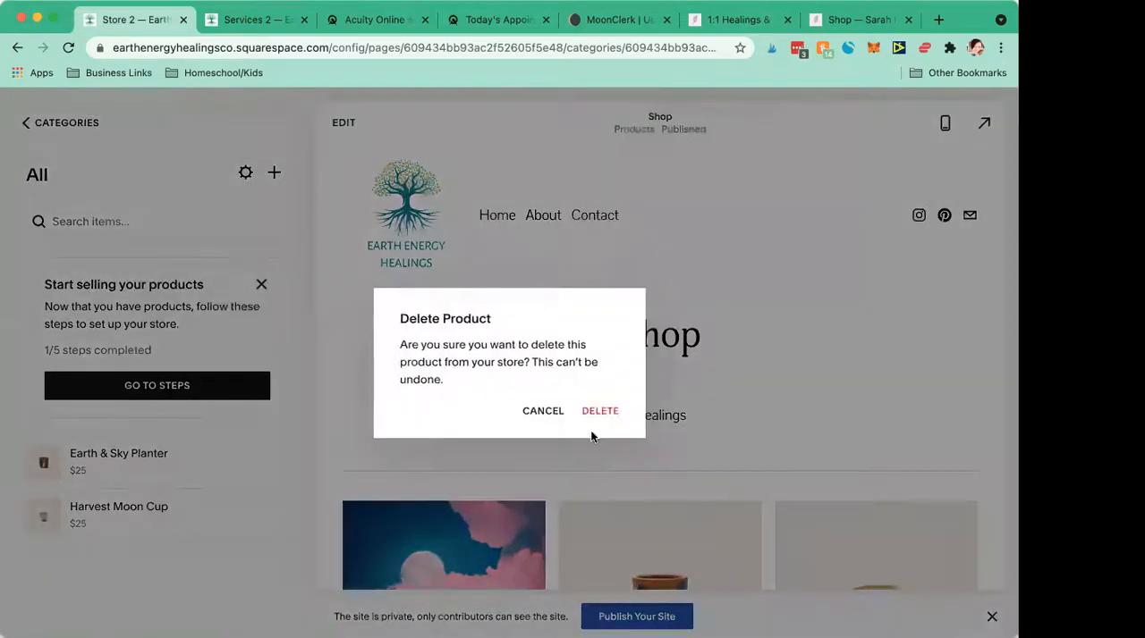
click(600, 413)
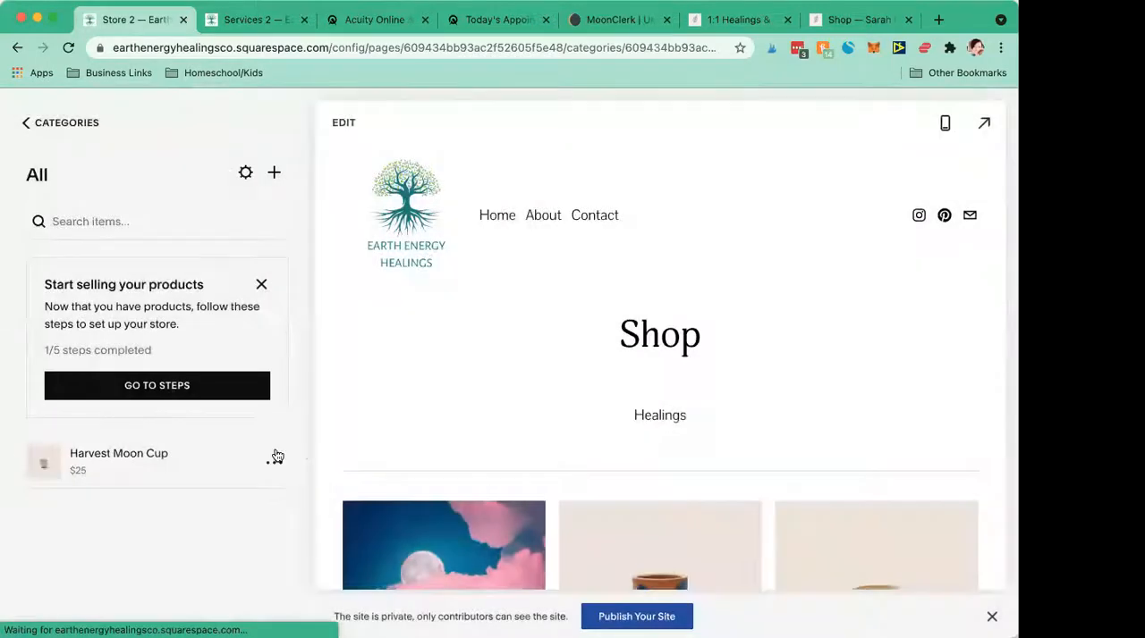
click(274, 462)
click(247, 413)
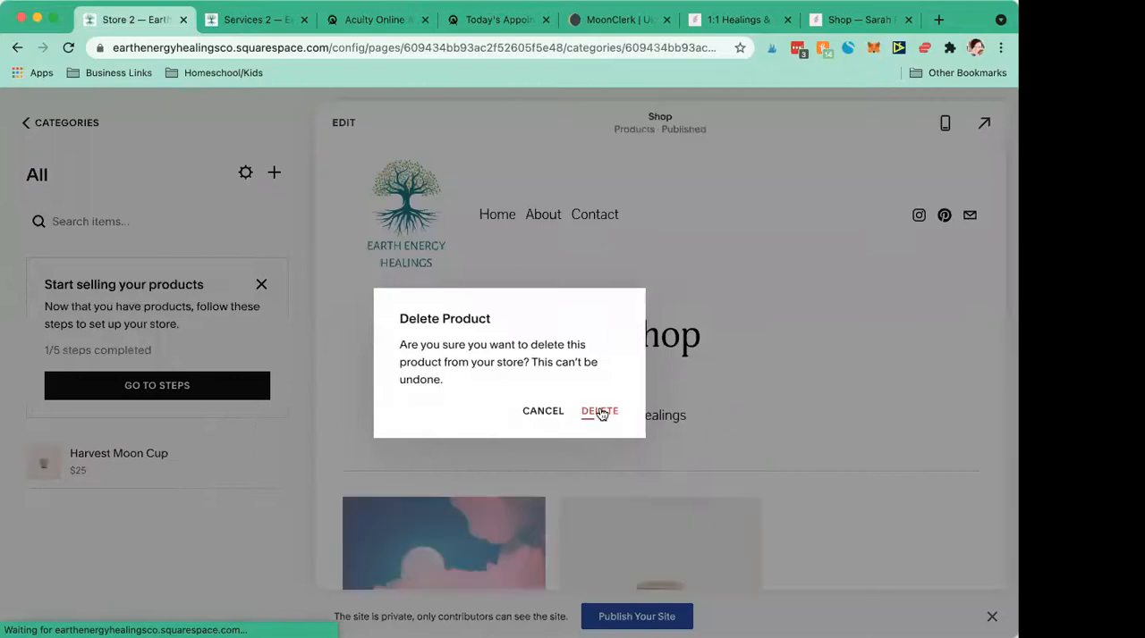
click(599, 412)
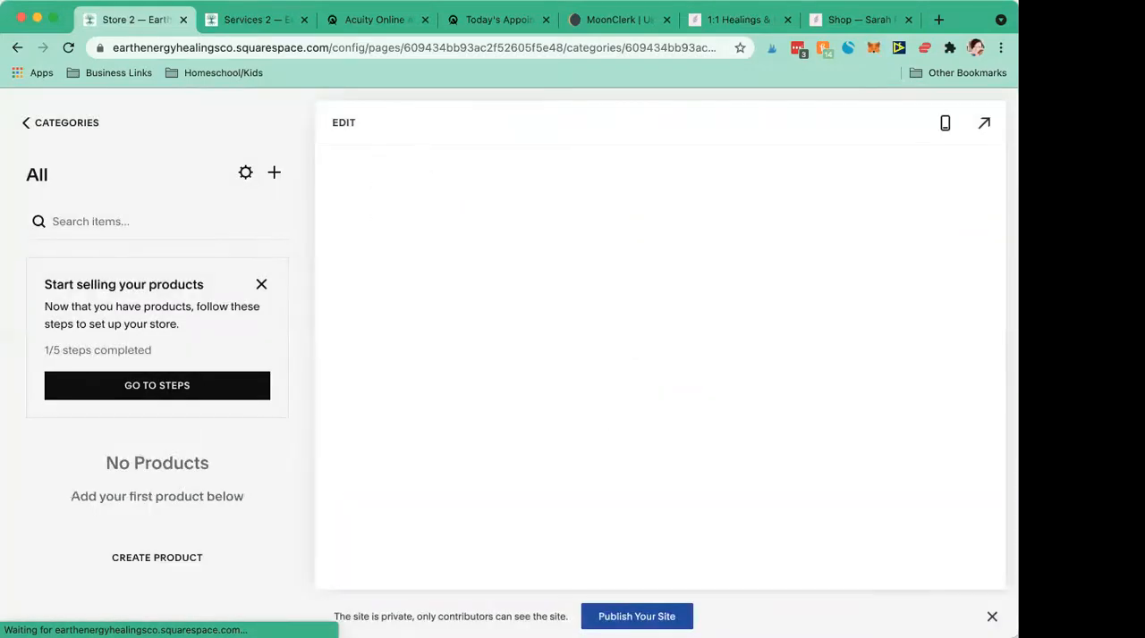
- Return to the site's page list and move the Services page into the main navigation below Contact
click(26, 125)
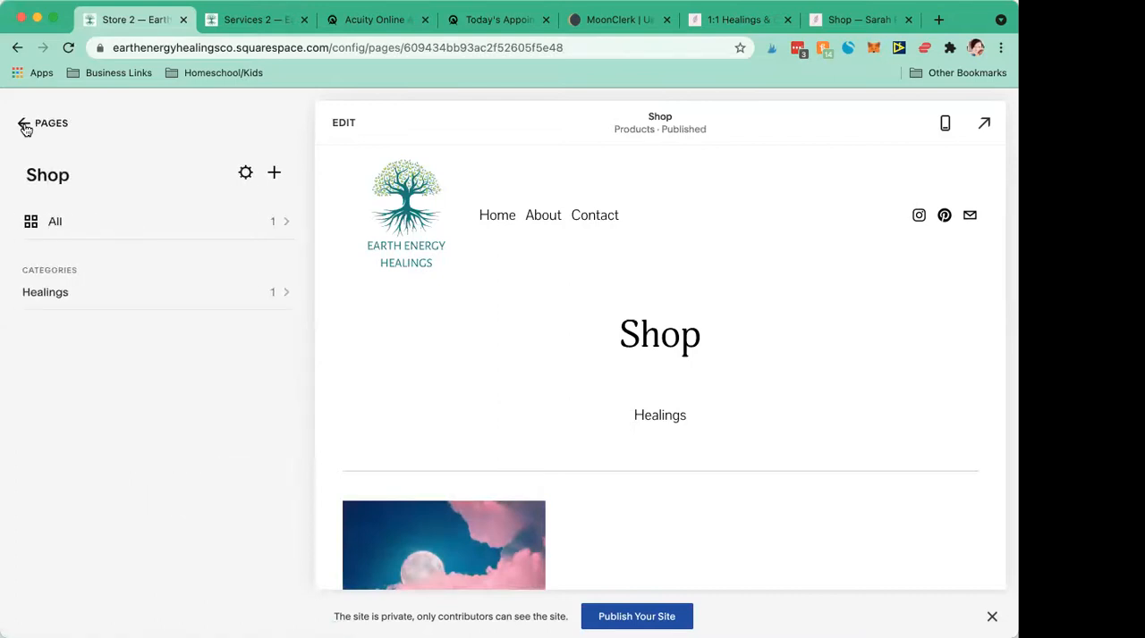
click(25, 125)
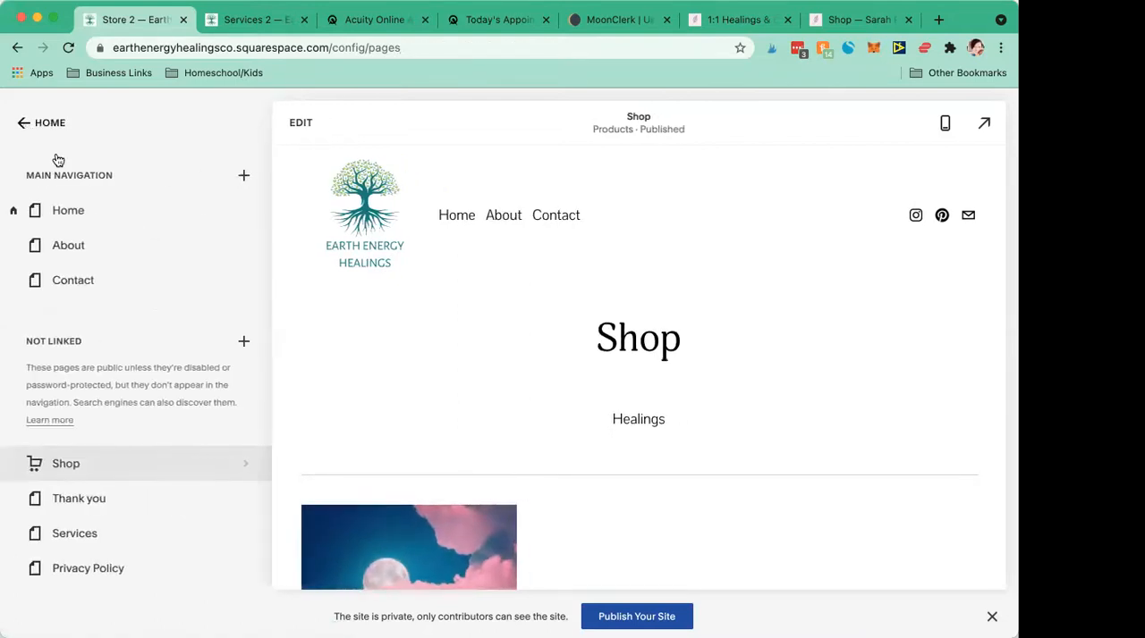
scroll(295, 297, down, 5)
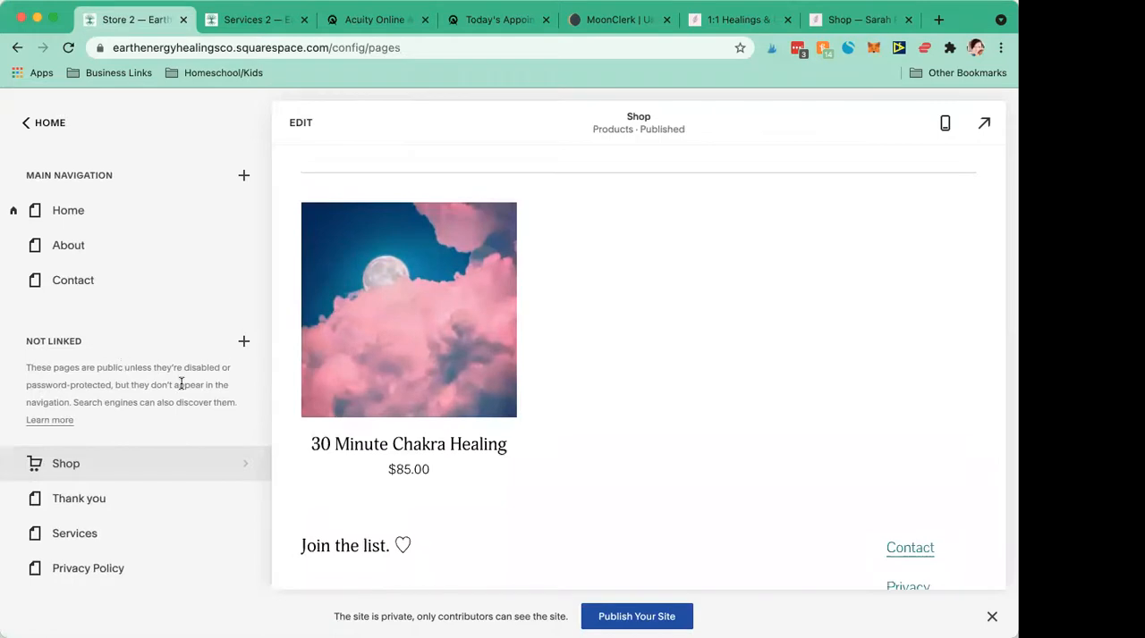
drag(77, 528, 120, 297)
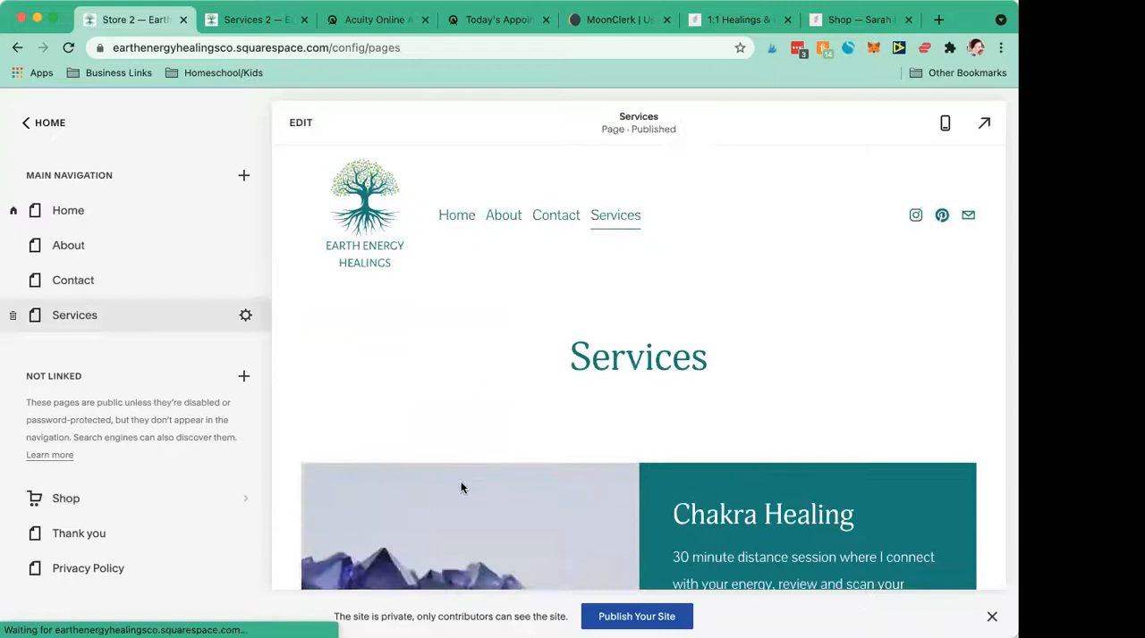
- Edit the Services page and insert a Product block for 30 Minute Chakra Healing between the Chakra Healing and Oracle Reading sections
scroll(461, 483, down, 5)
scroll(461, 488, down, 3)
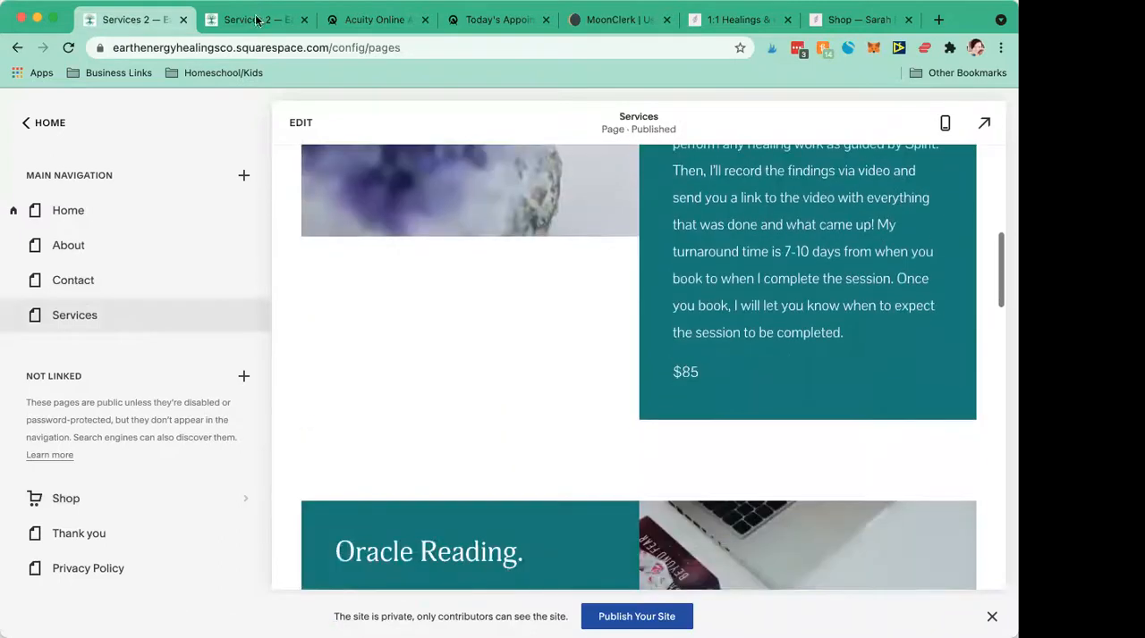
click(297, 122)
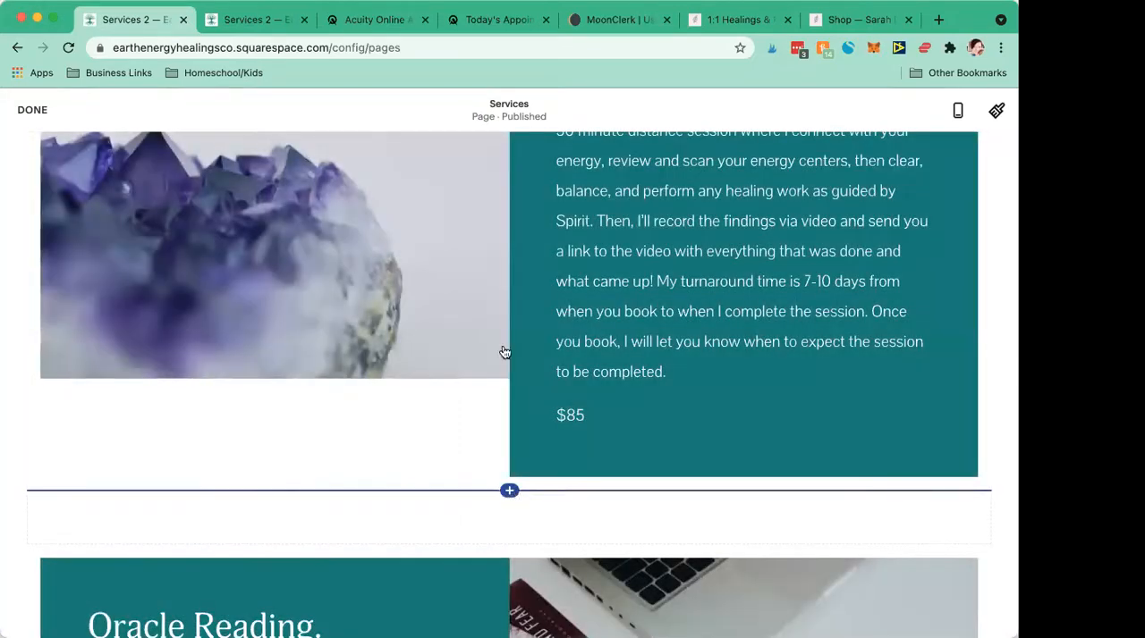
click(511, 492)
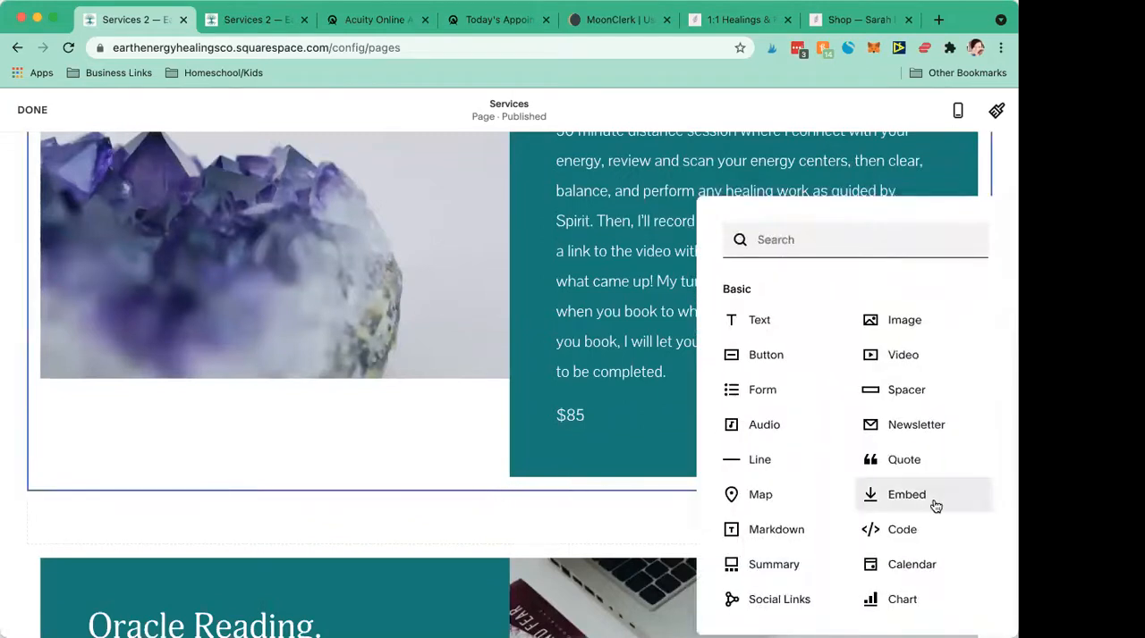
scroll(805, 478, down, 3)
scroll(805, 479, down, 2)
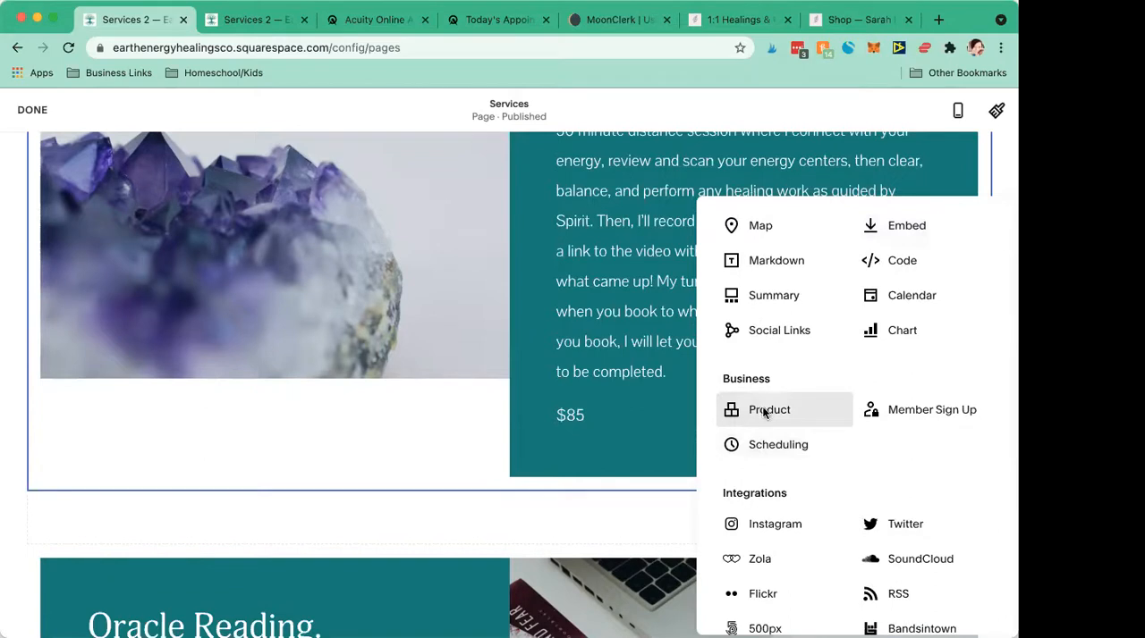
click(764, 411)
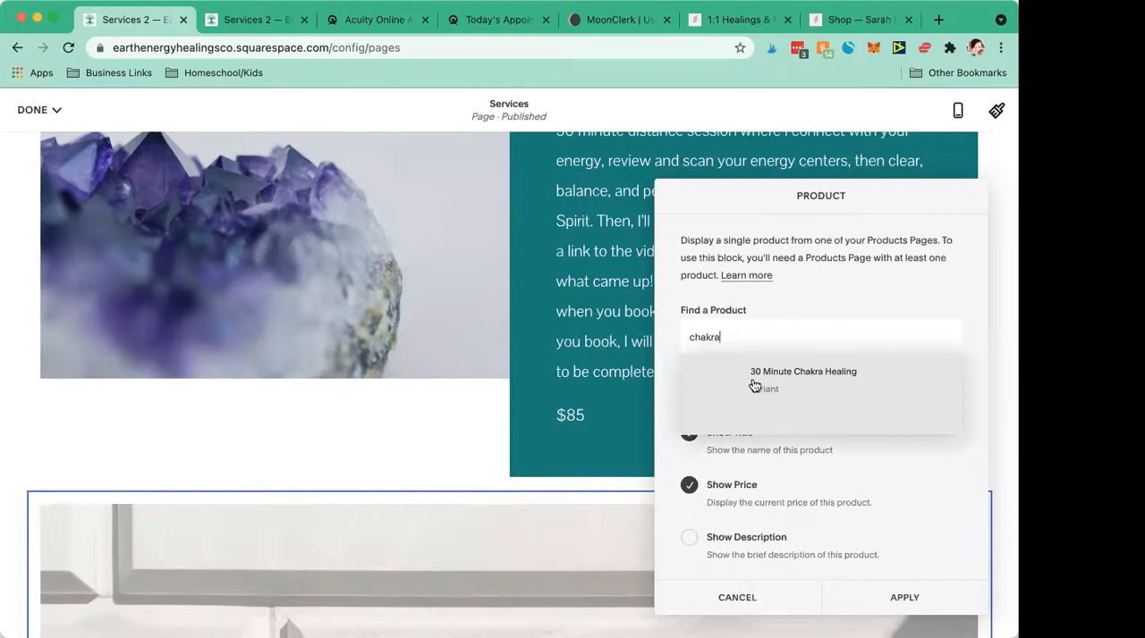
click(752, 375)
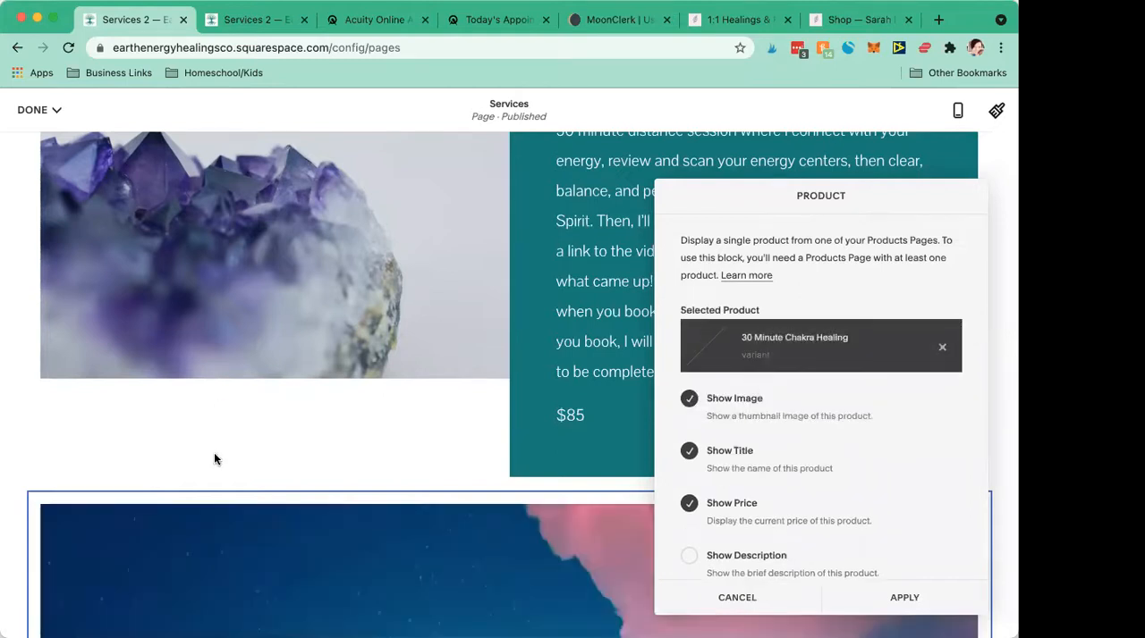
- Hide the product image in the Product block and enable its Add To Cart button
scroll(215, 456, down, 1)
scroll(214, 460, down, 5)
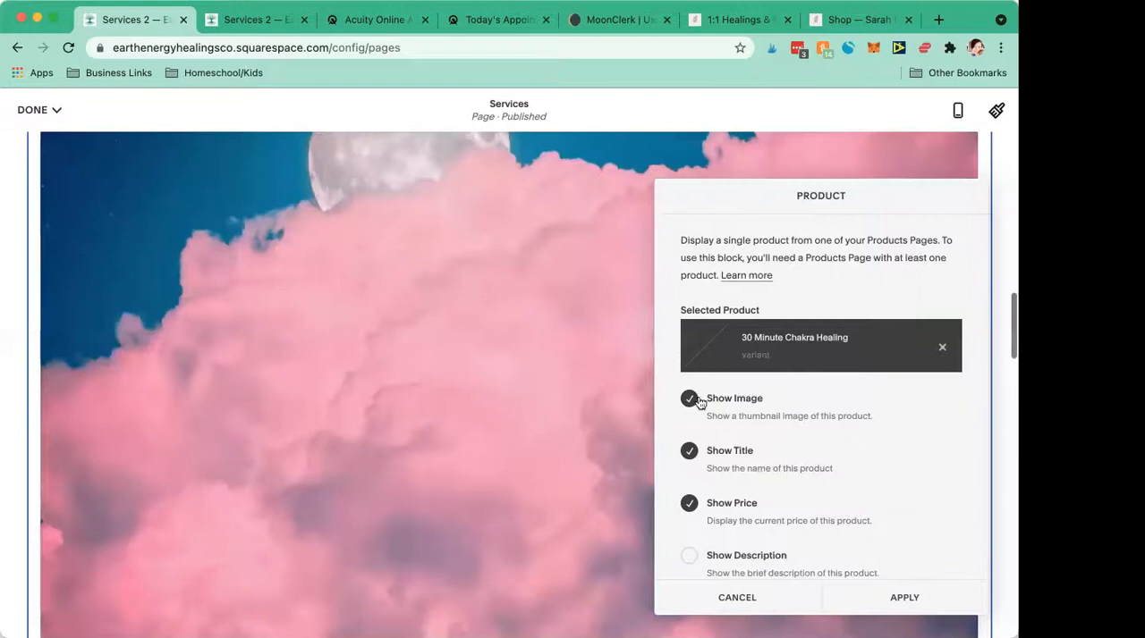
click(691, 403)
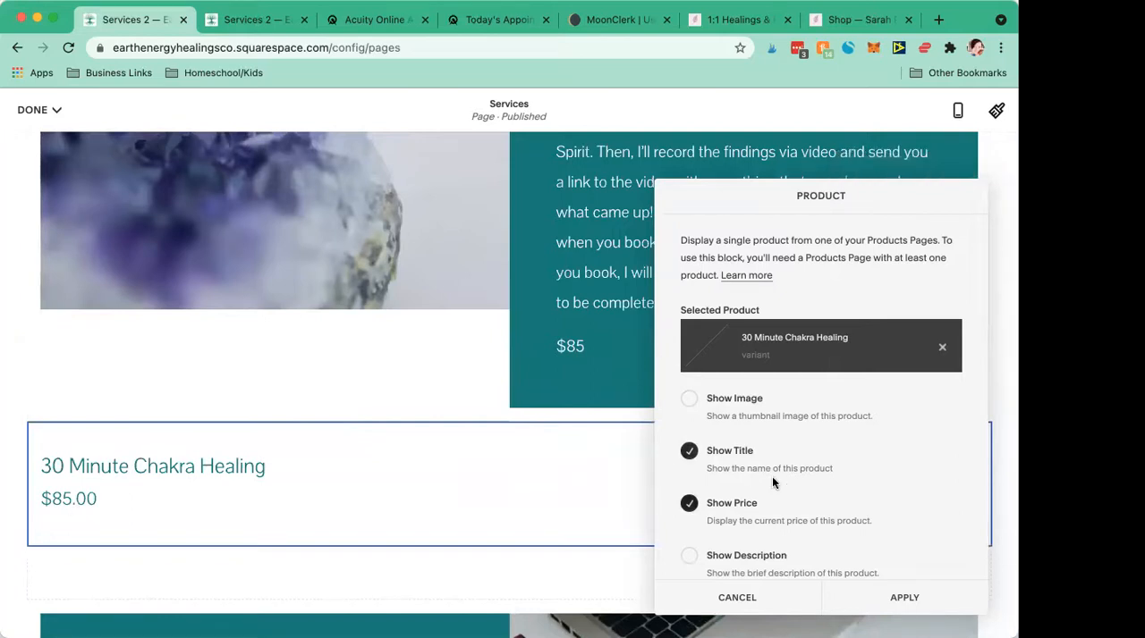
scroll(771, 479, down, 3)
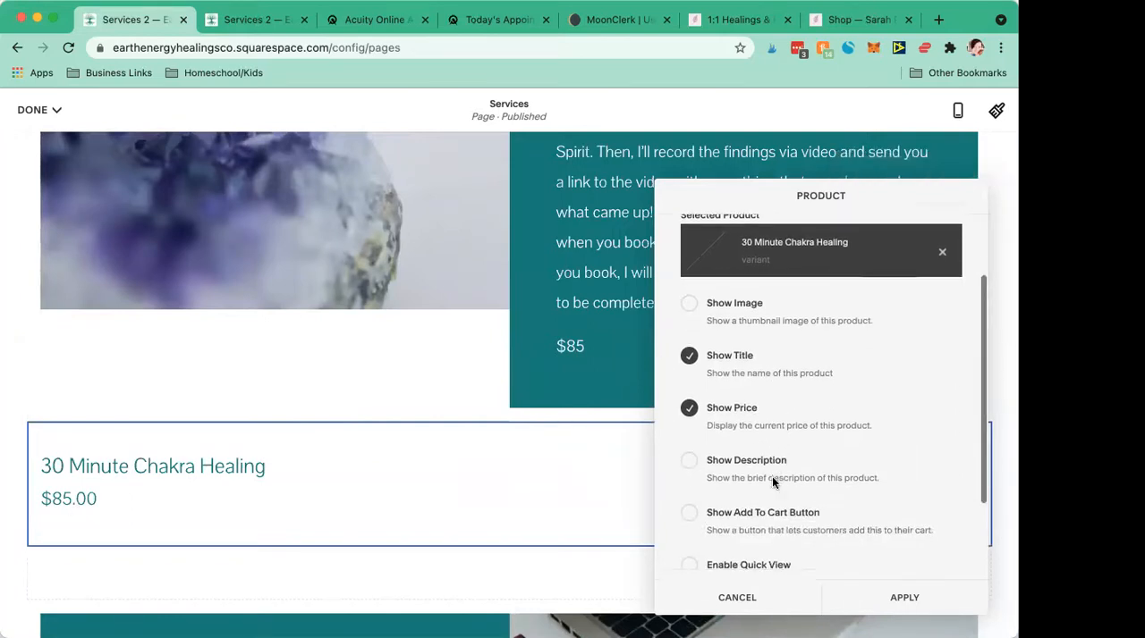
click(689, 497)
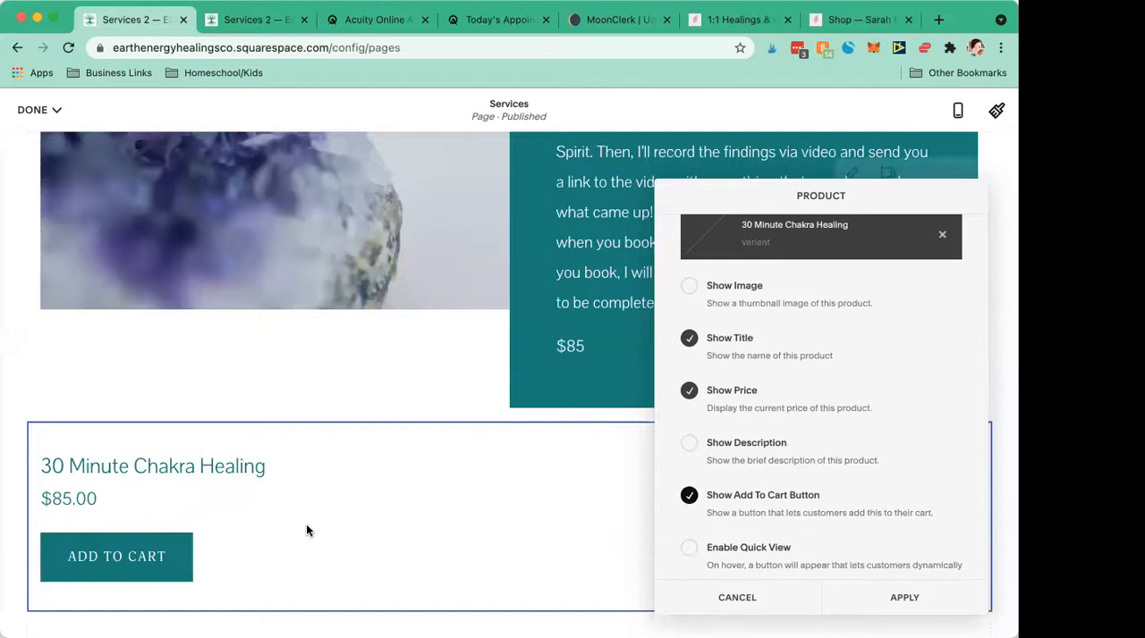
- Set the Product block's alignment to Right, apply it and save the Services page
scroll(753, 528, down, 3)
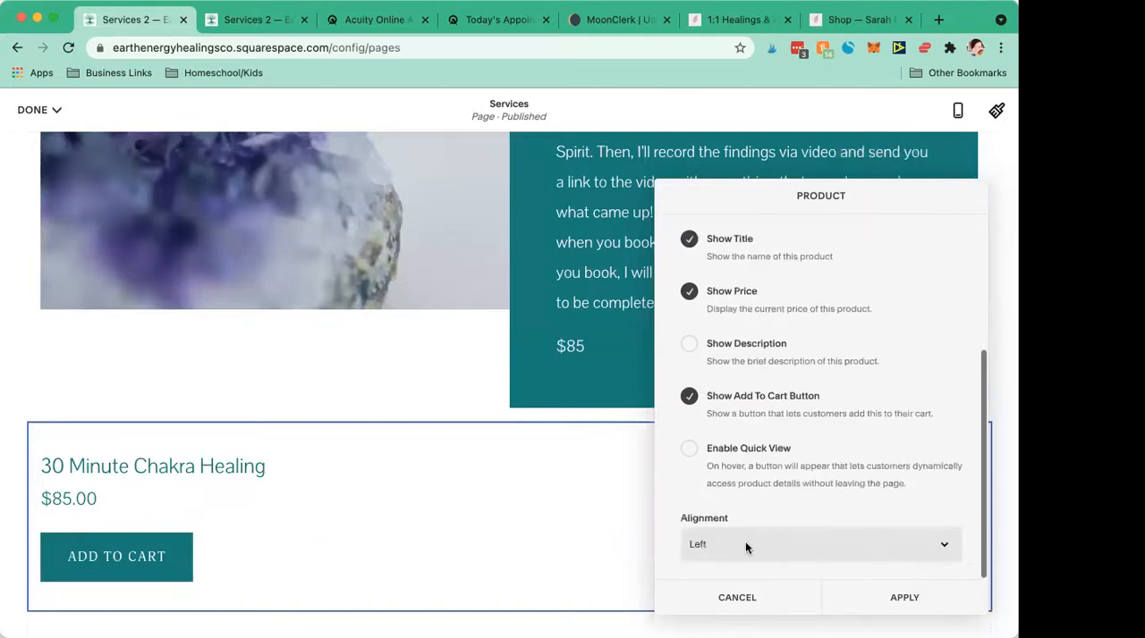
click(747, 549)
click(735, 577)
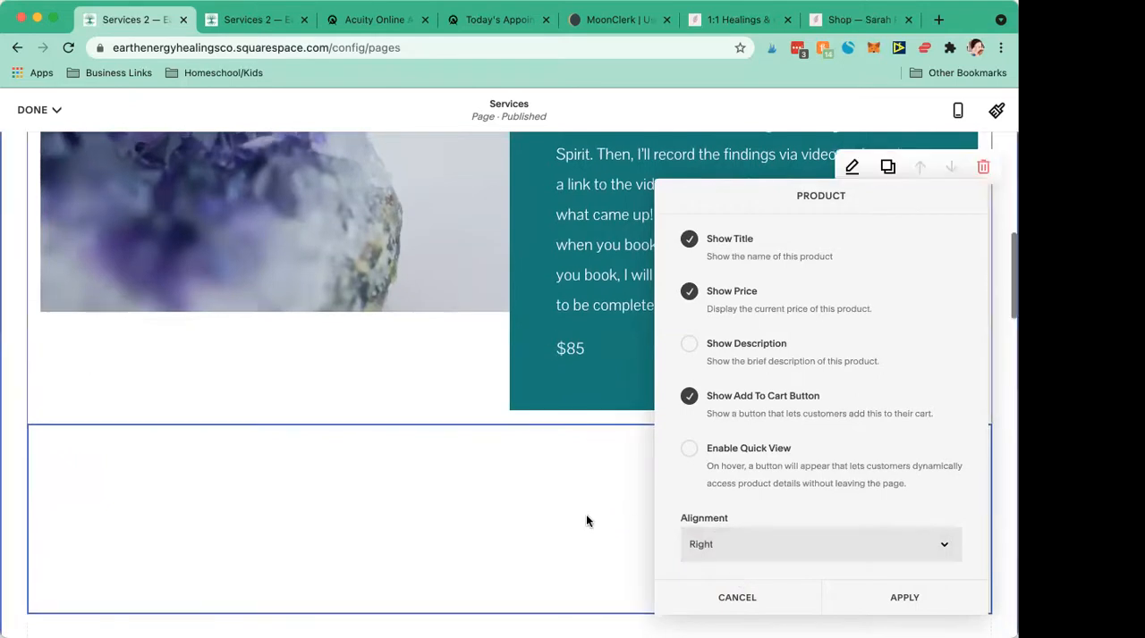
click(901, 597)
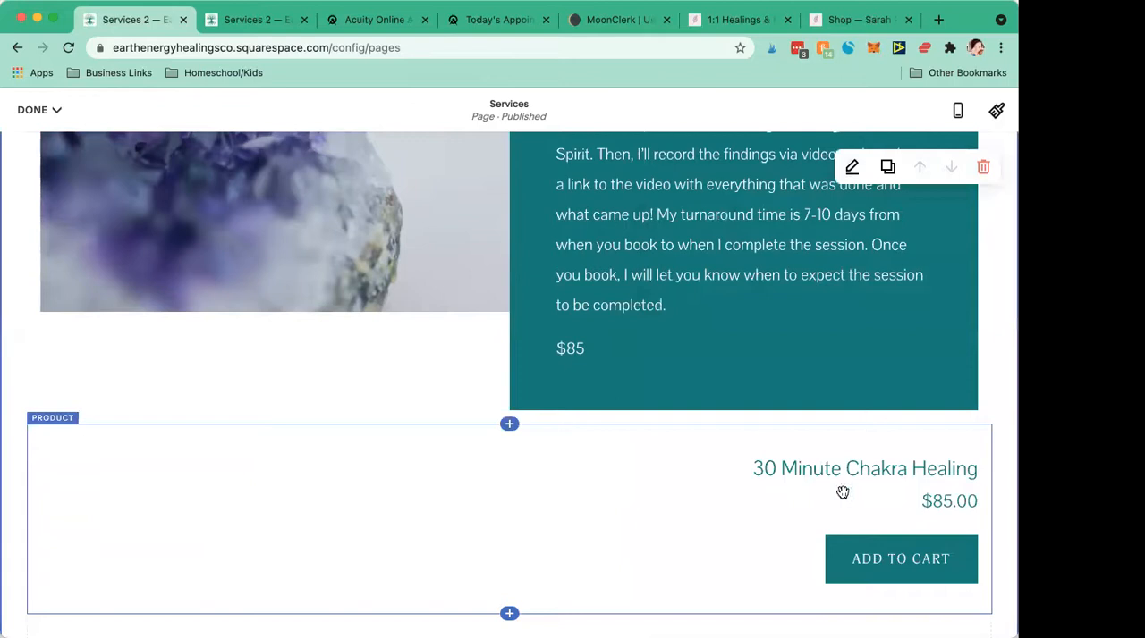
click(32, 109)
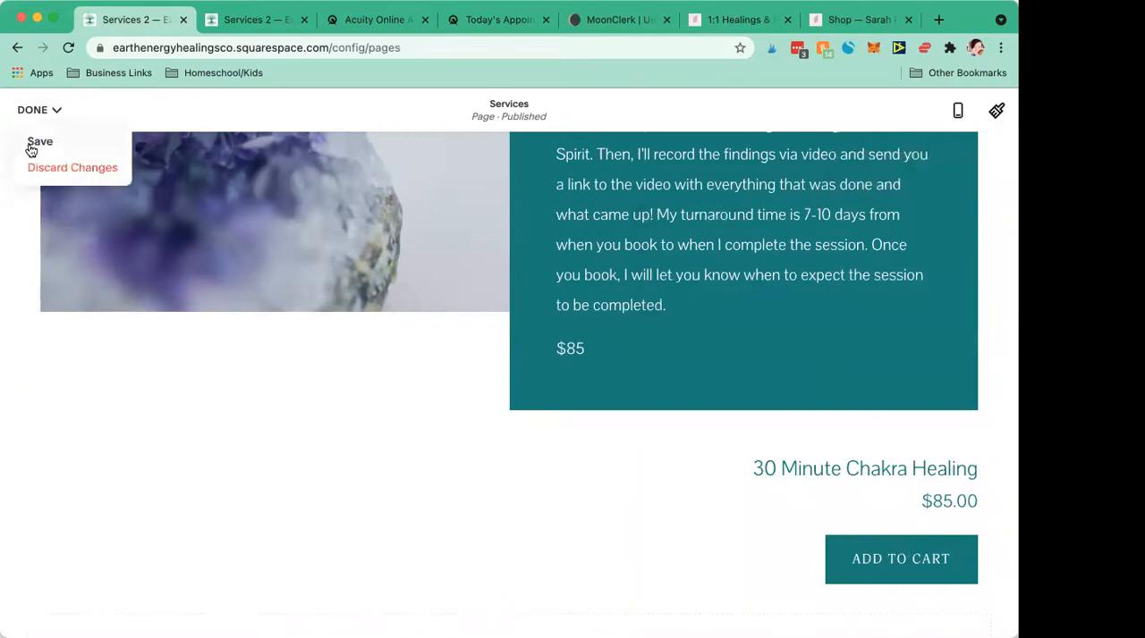
click(27, 143)
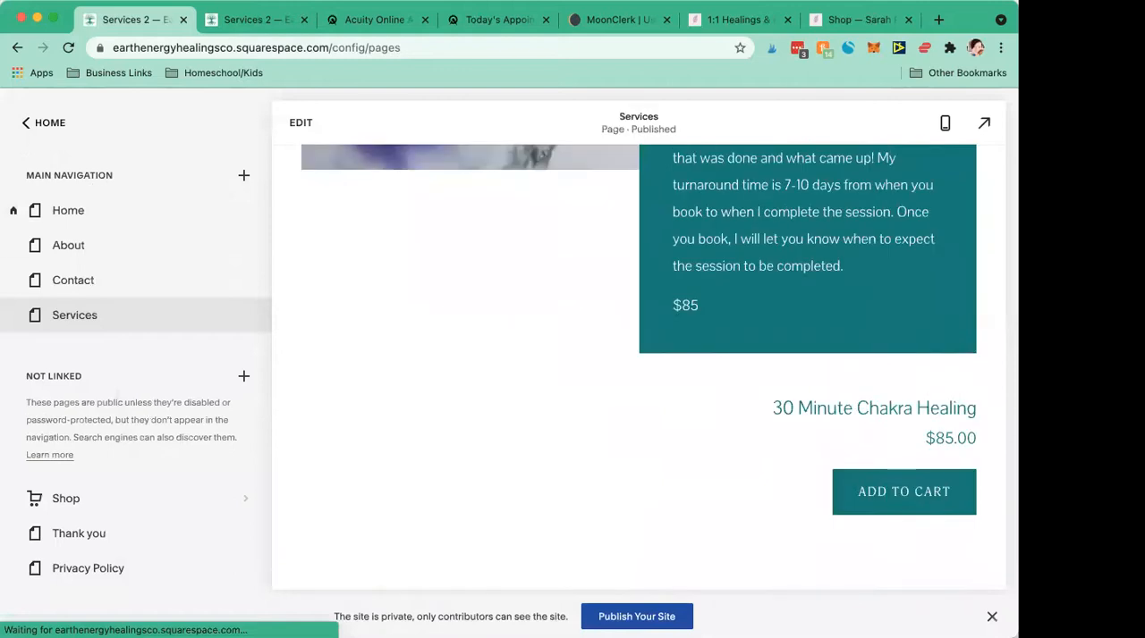
- Review the saved Services page from the Chakra Healing product block through Oracle Reading to Book Your Session
scroll(470, 498, down, 5)
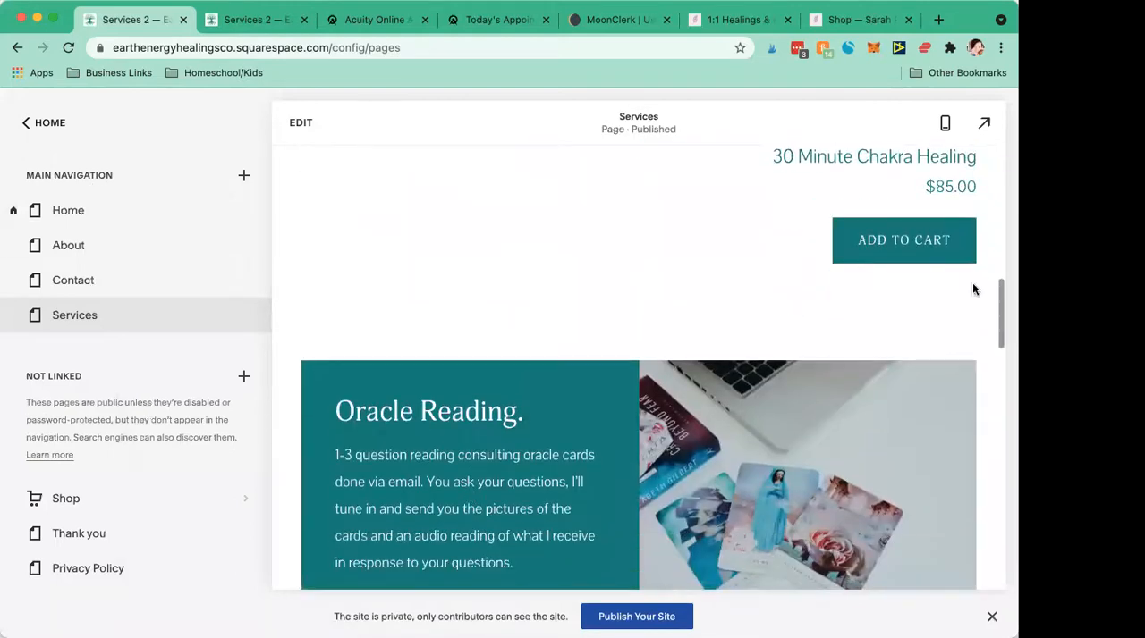
scroll(543, 382, up, 8)
scroll(543, 382, up, 4)
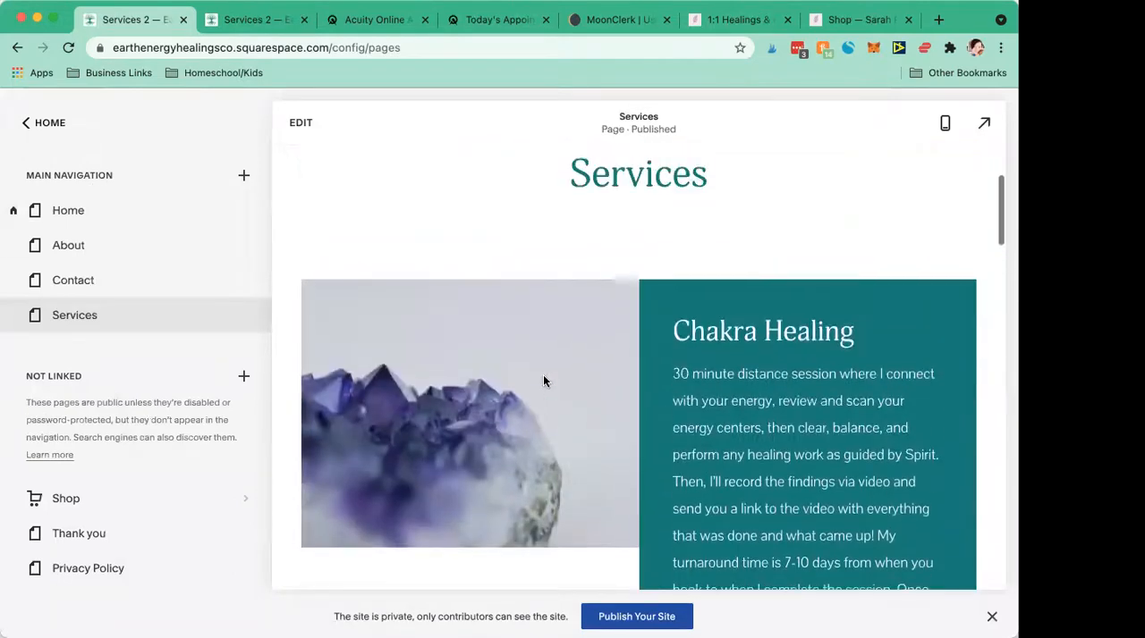
scroll(543, 381, down, 9)
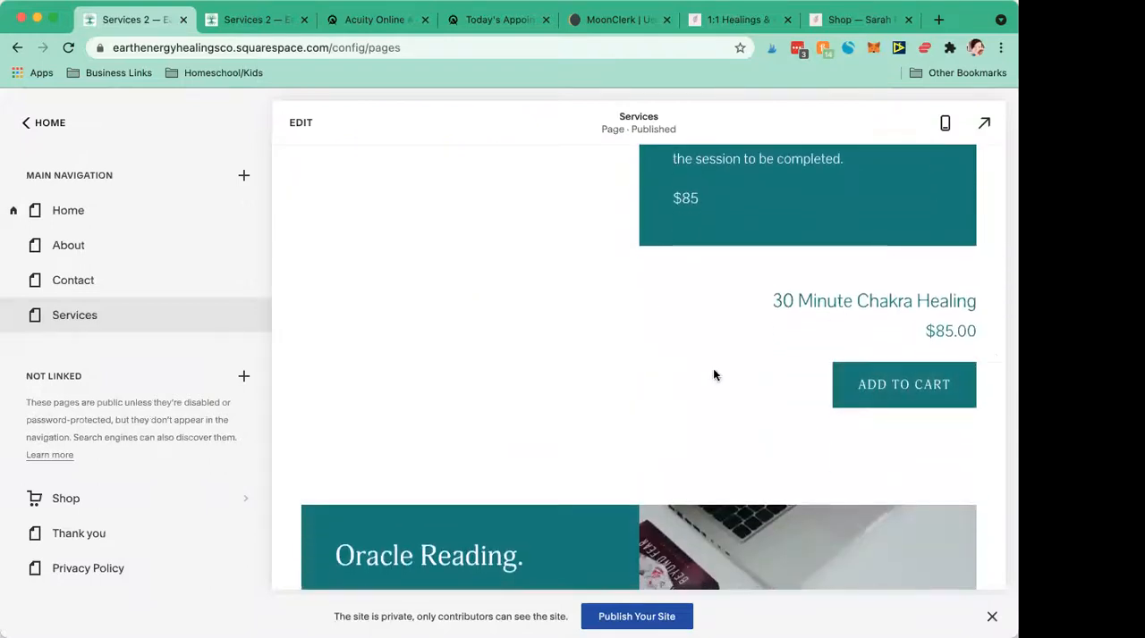
scroll(505, 385, down, 1)
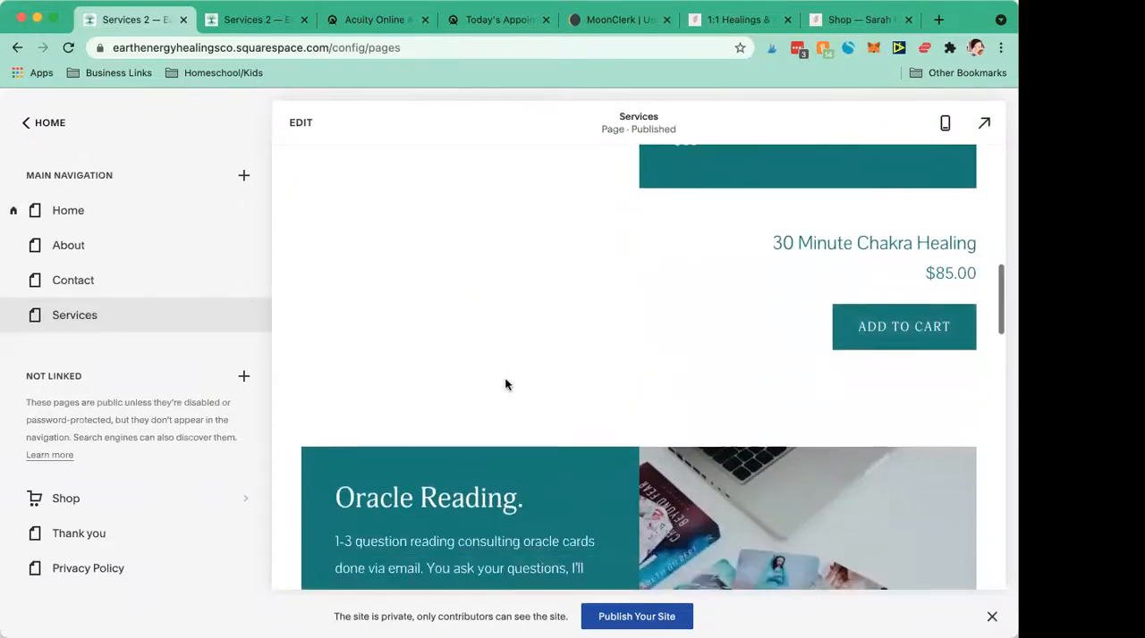
scroll(504, 384, down, 7)
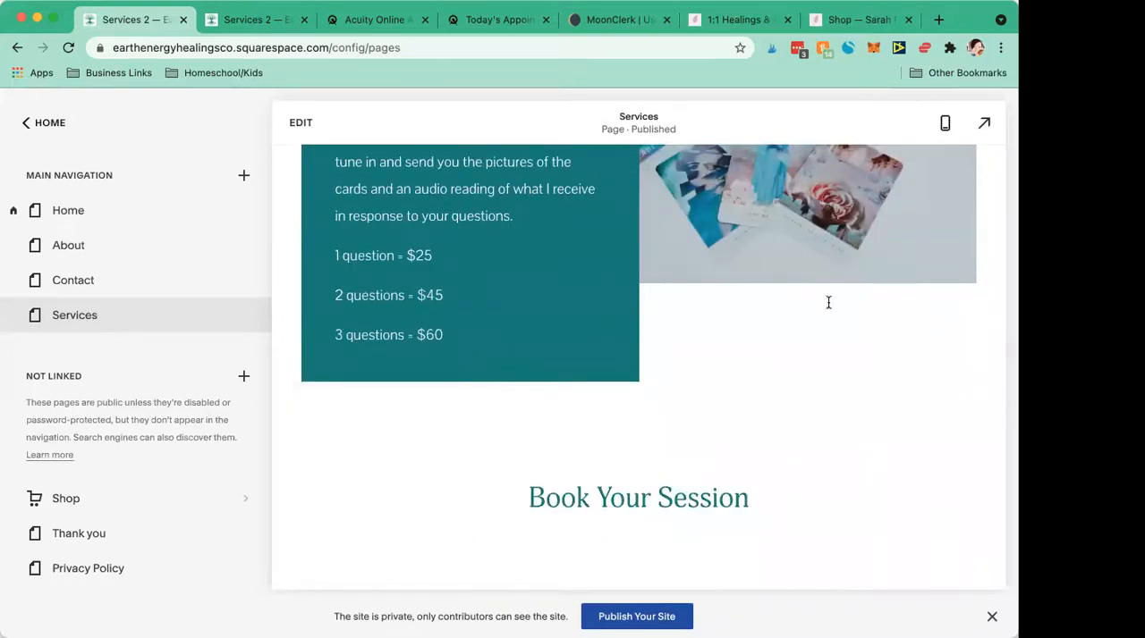
scroll(412, 278, down, 3)
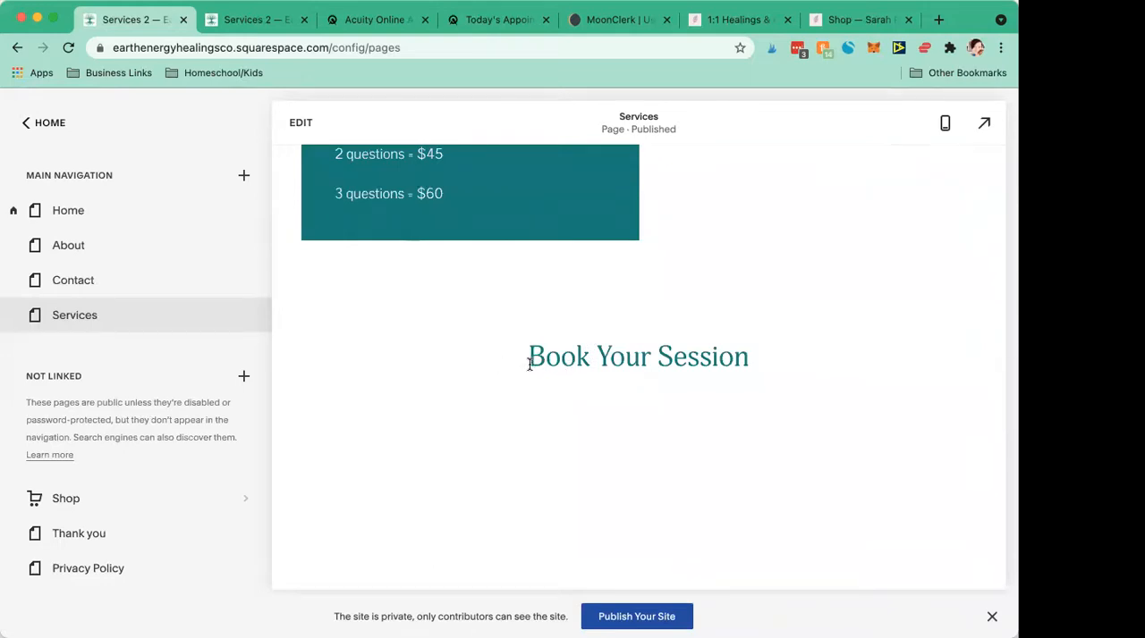
scroll(528, 397, down, 1)
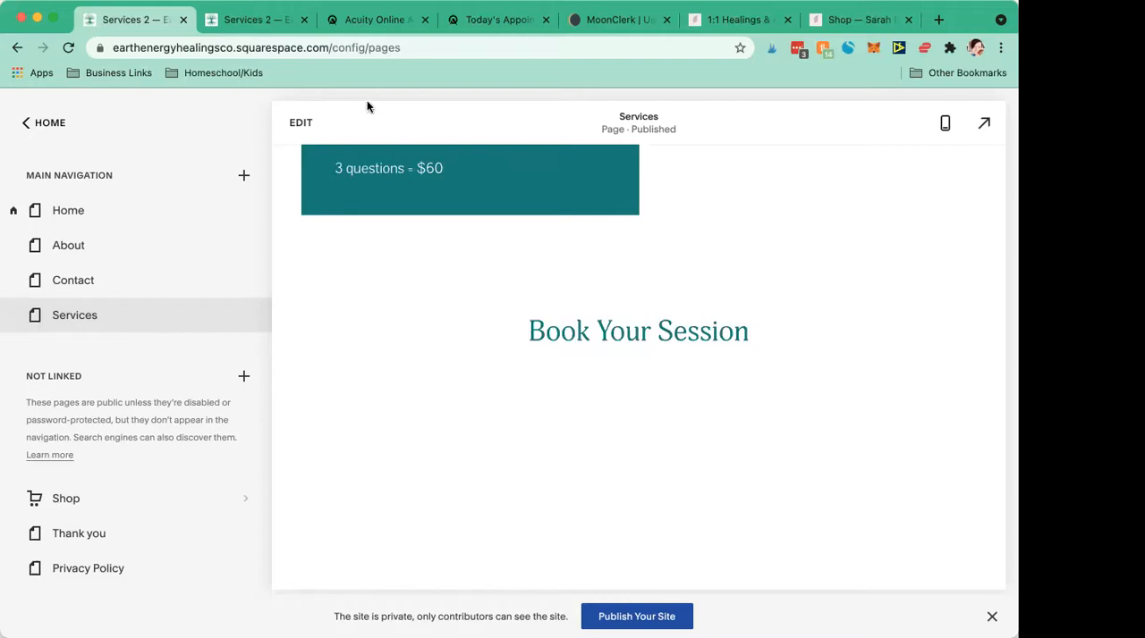
scroll(449, 307, up, 3)
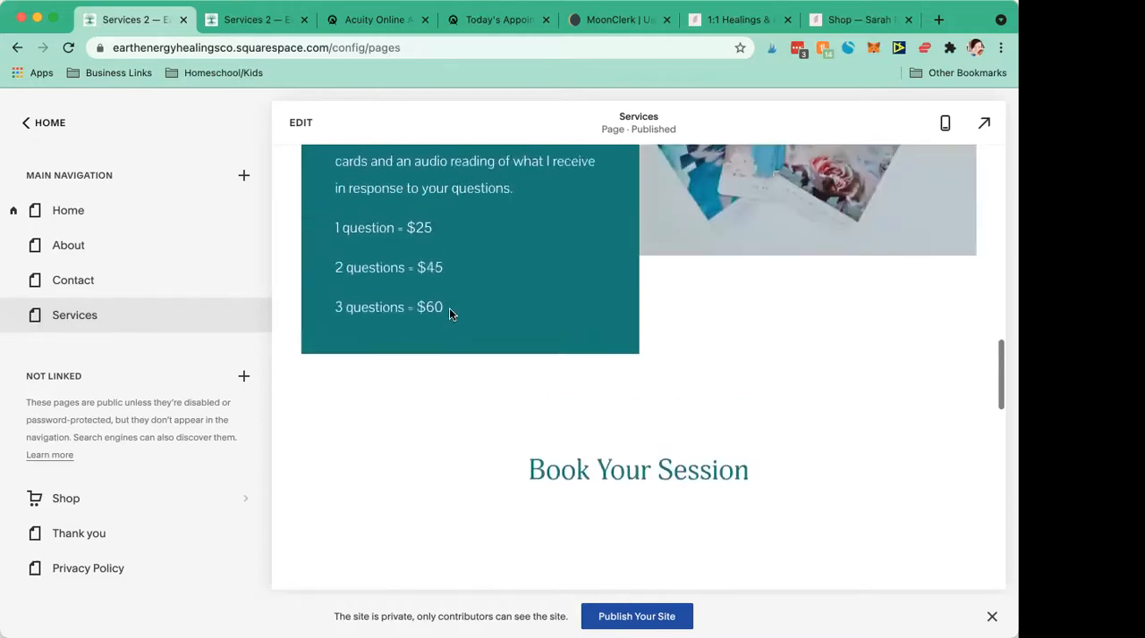
scroll(449, 307, down, 2)
scroll(448, 308, up, 5)
scroll(449, 307, up, 5)
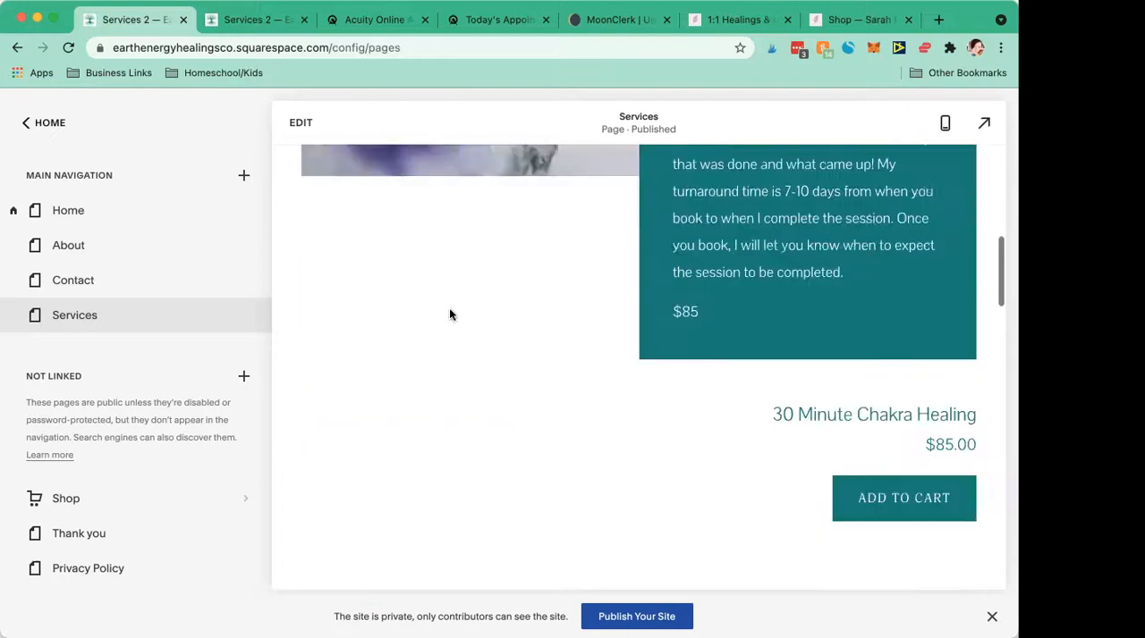
- Edit the Services page and insert a Scheduling block directly below the Book Your Session heading
scroll(450, 312, up, 3)
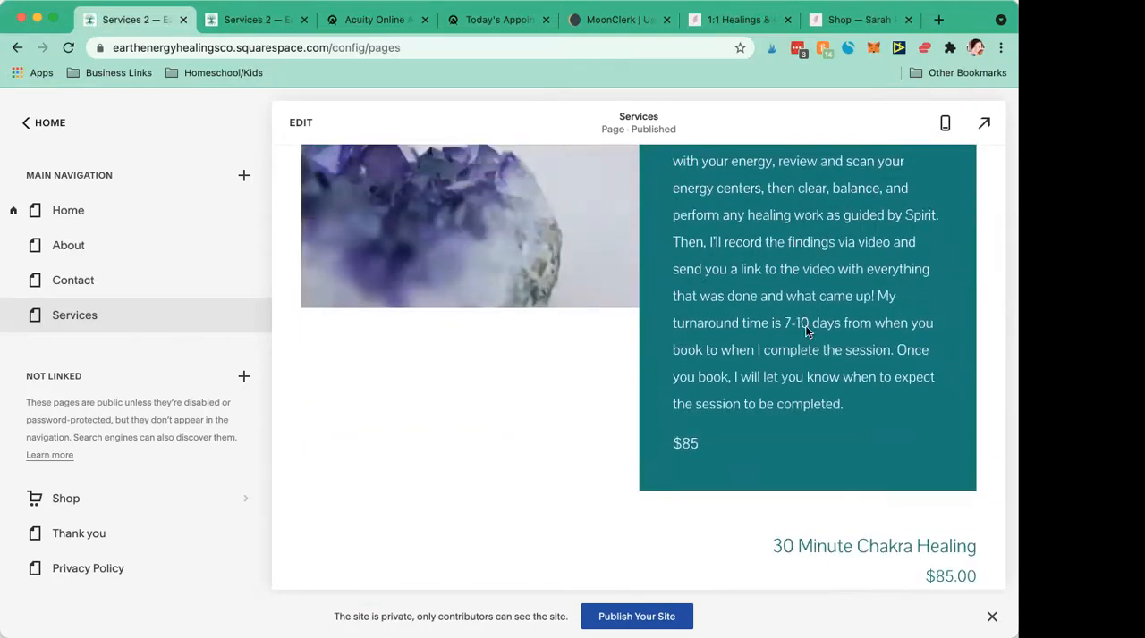
scroll(804, 328, down, 10)
scroll(805, 333, down, 3)
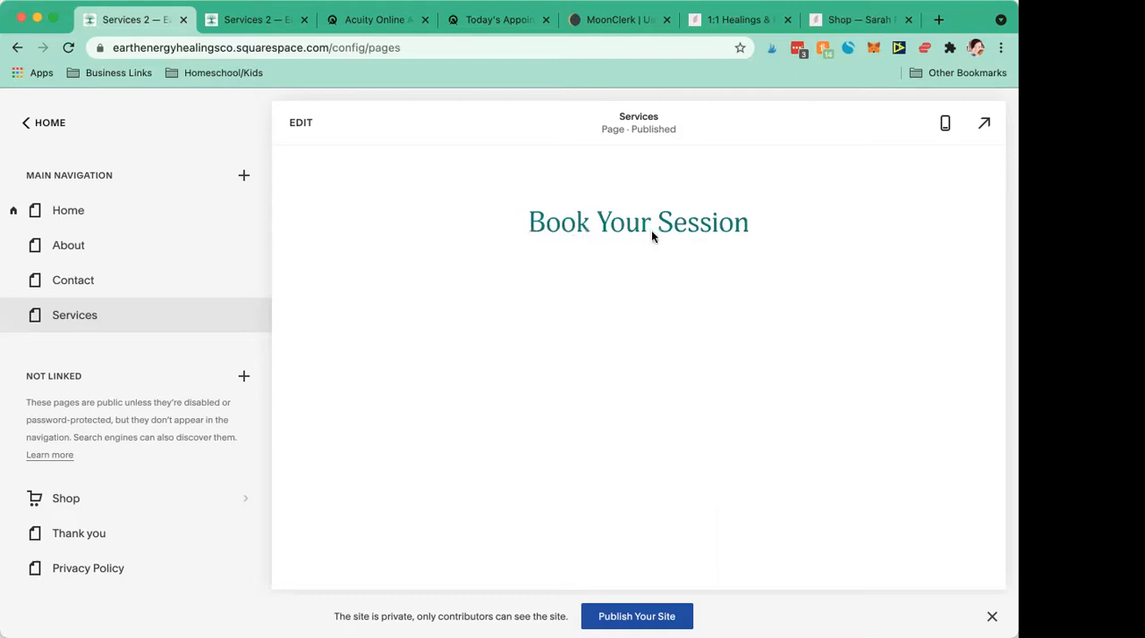
click(302, 125)
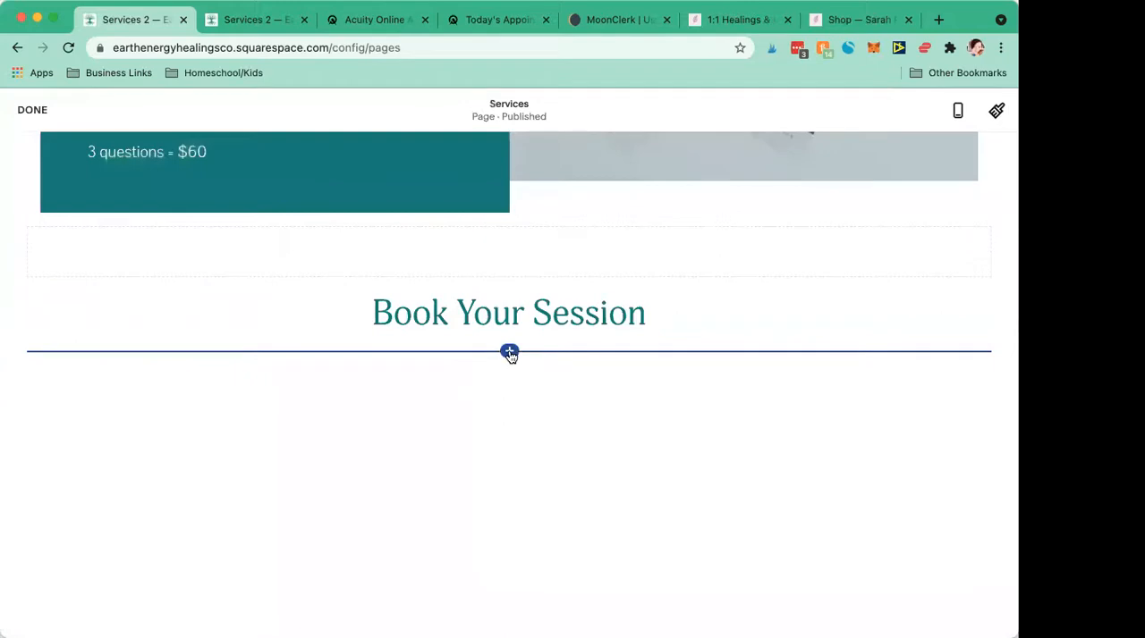
click(509, 353)
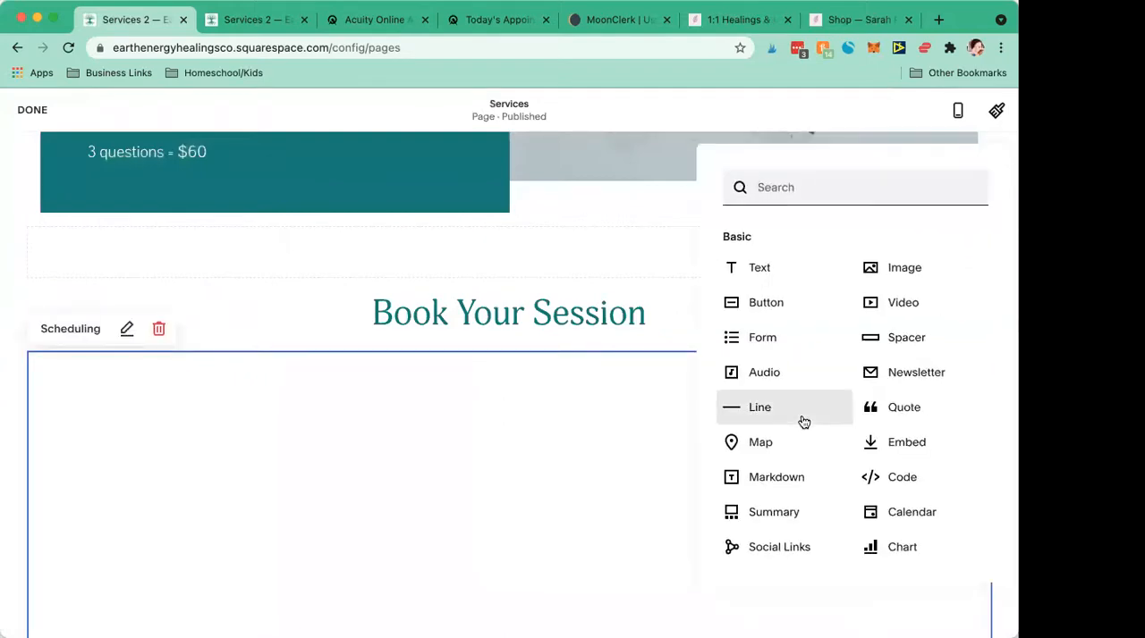
scroll(803, 422, down, 5)
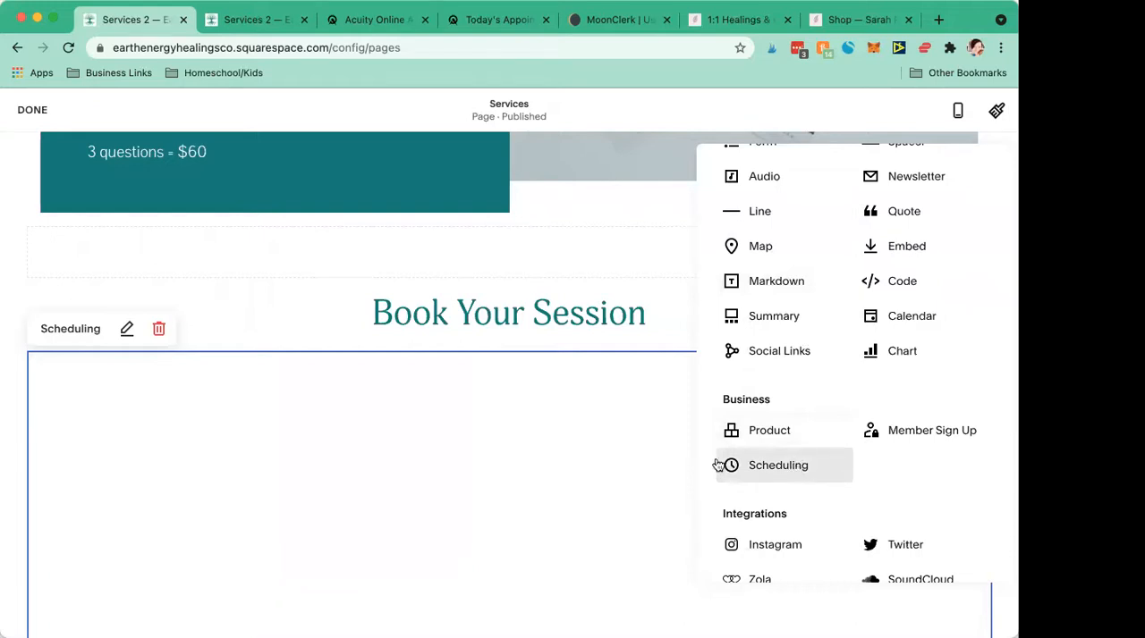
click(754, 467)
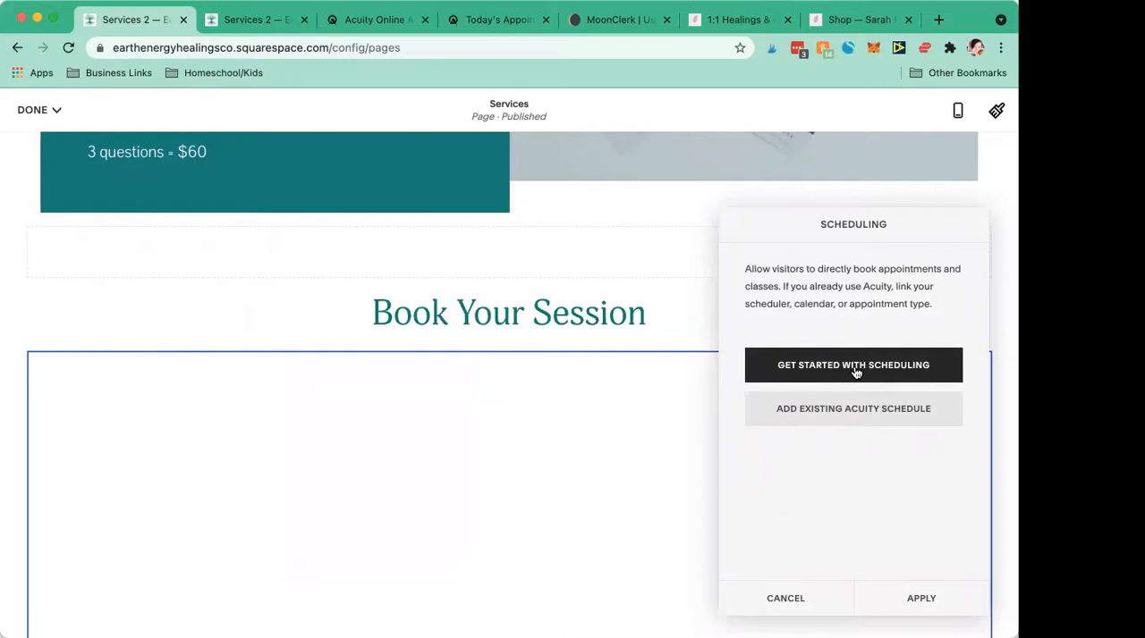
- View the Acuity Scheduling homepage, close it and switch to the Acuity account's appointment calendar
click(376, 19)
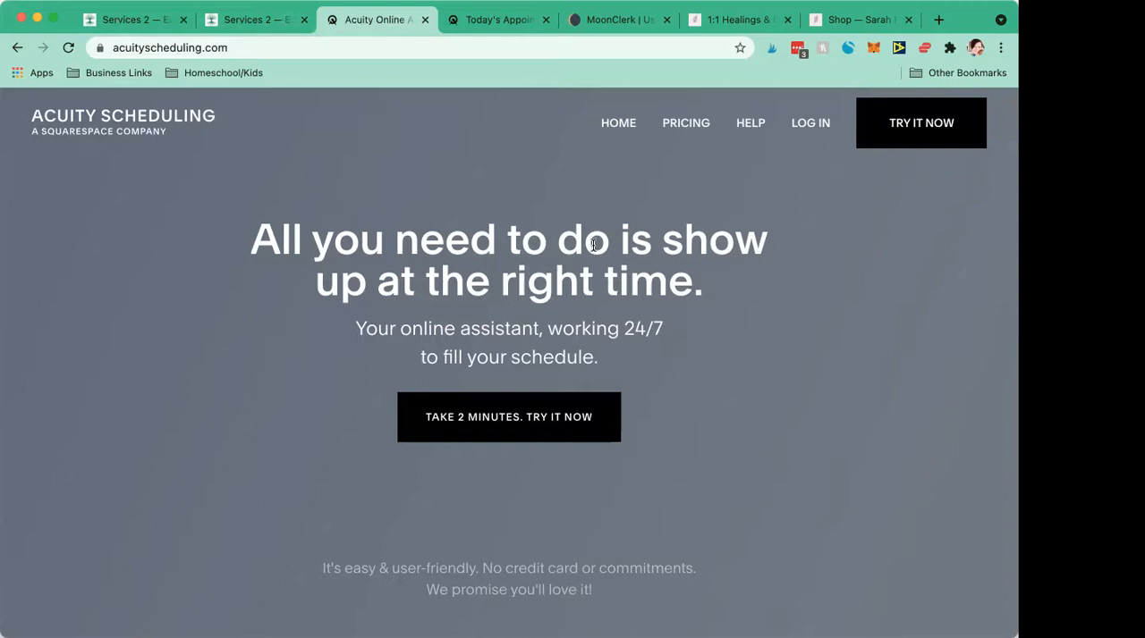
click(224, 23)
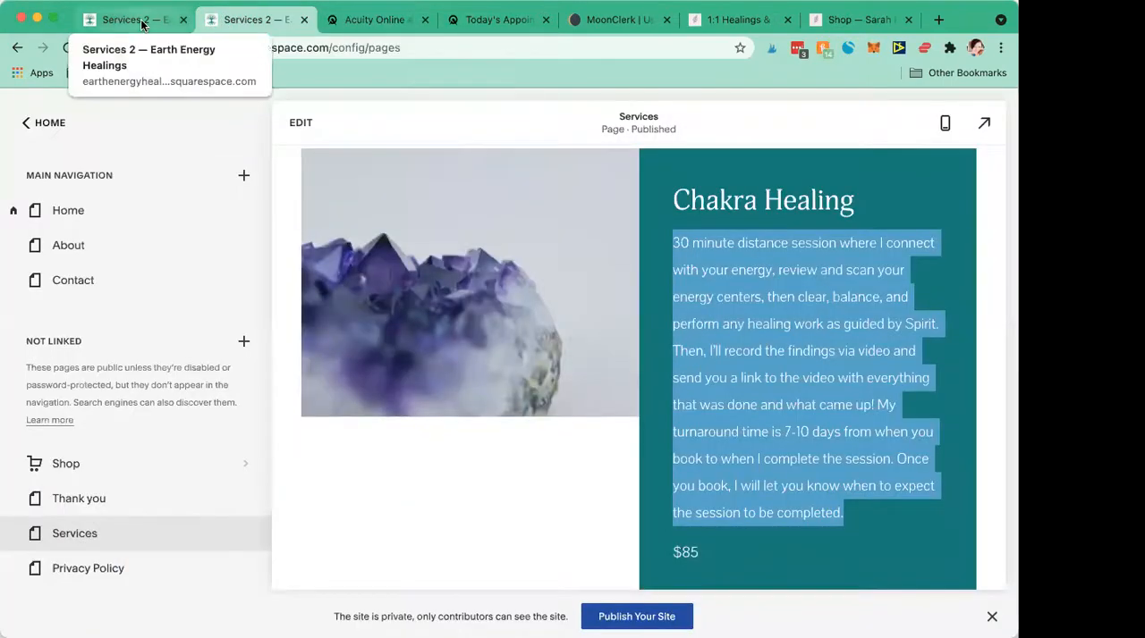
click(141, 24)
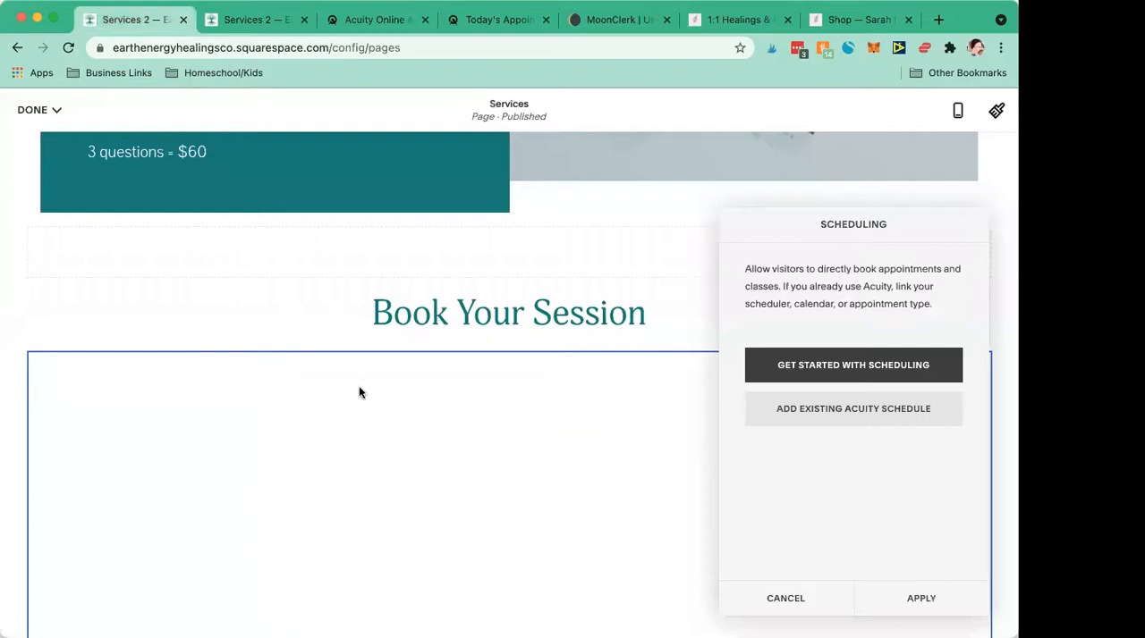
scroll(359, 391, down, 3)
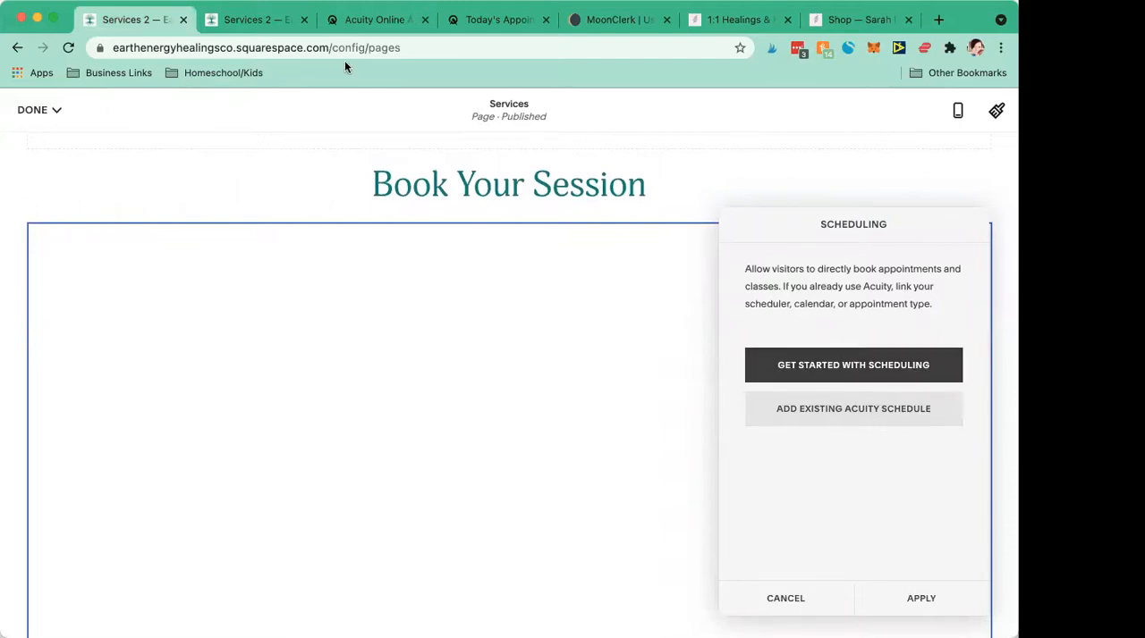
click(388, 23)
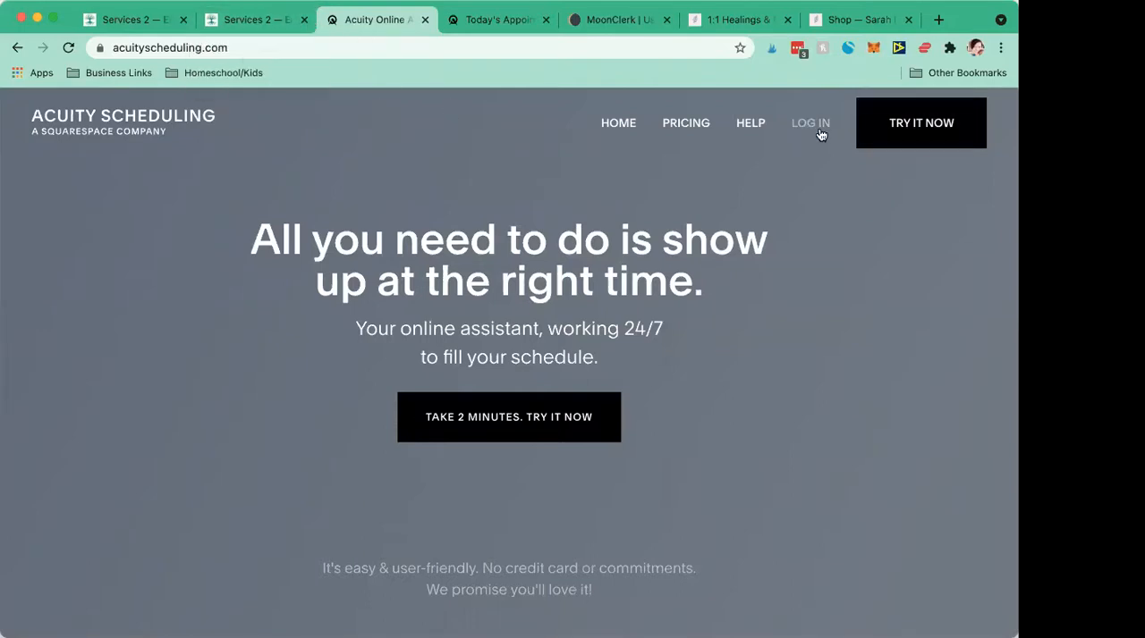
click(423, 20)
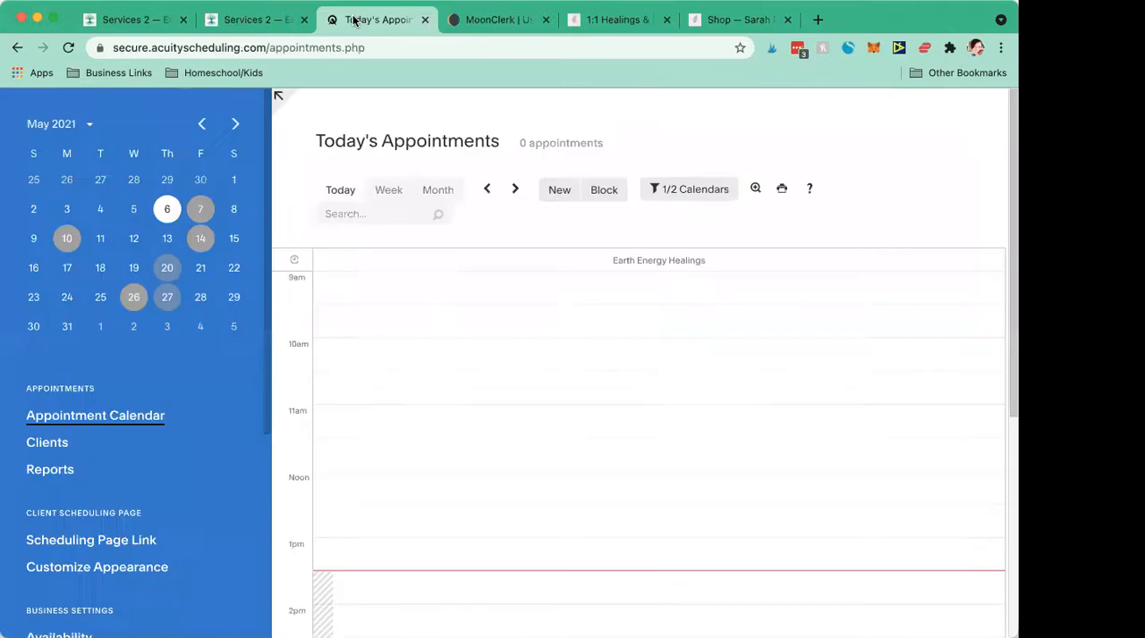
- Open Acuity's Availability settings and look over the hours and limits of both calendars
scroll(582, 297, down, 5)
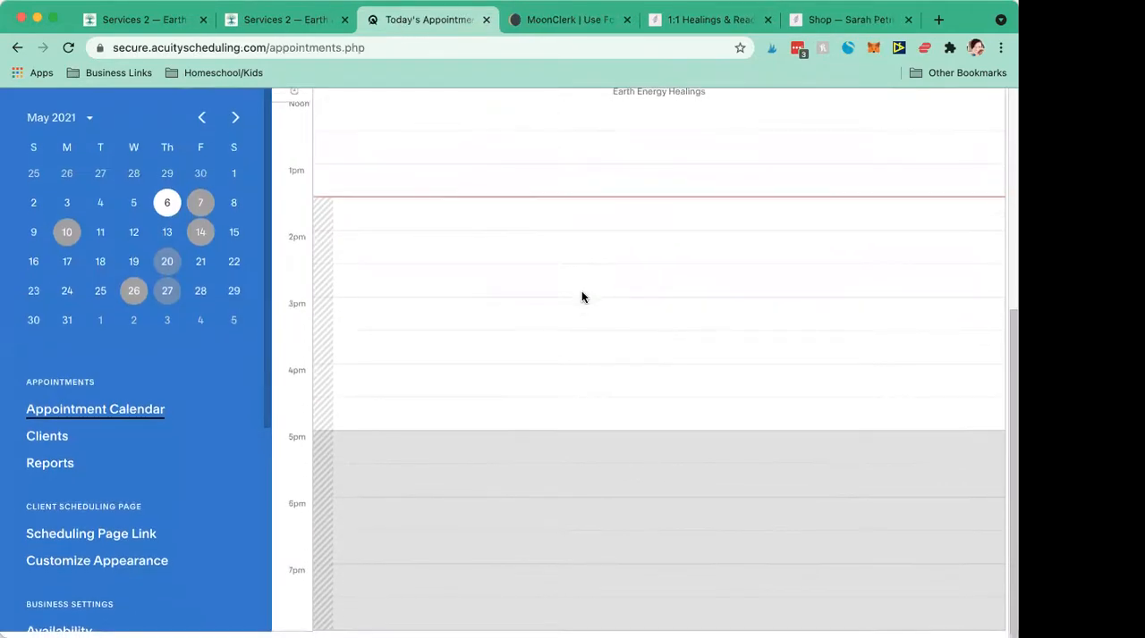
scroll(581, 297, up, 5)
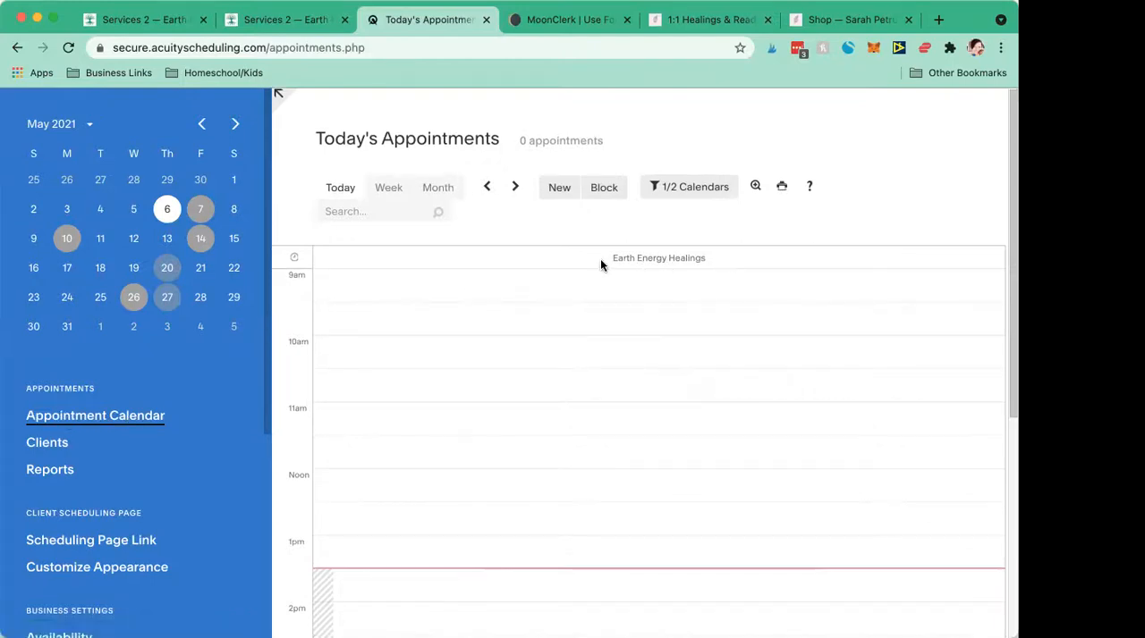
scroll(61, 400, down, 8)
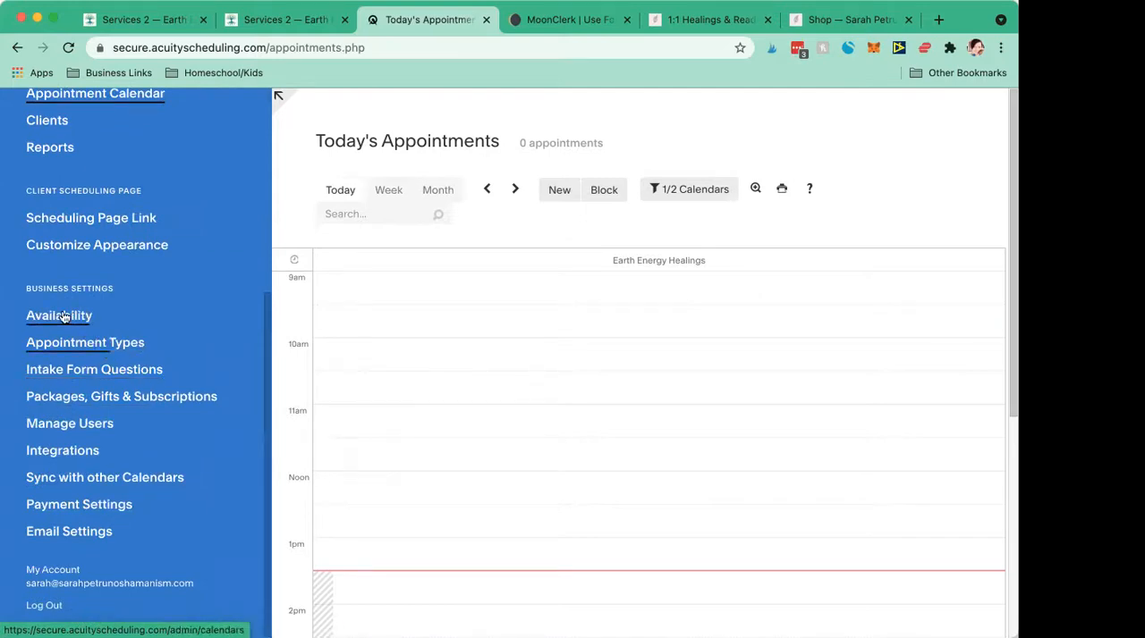
scroll(63, 321, down, 1)
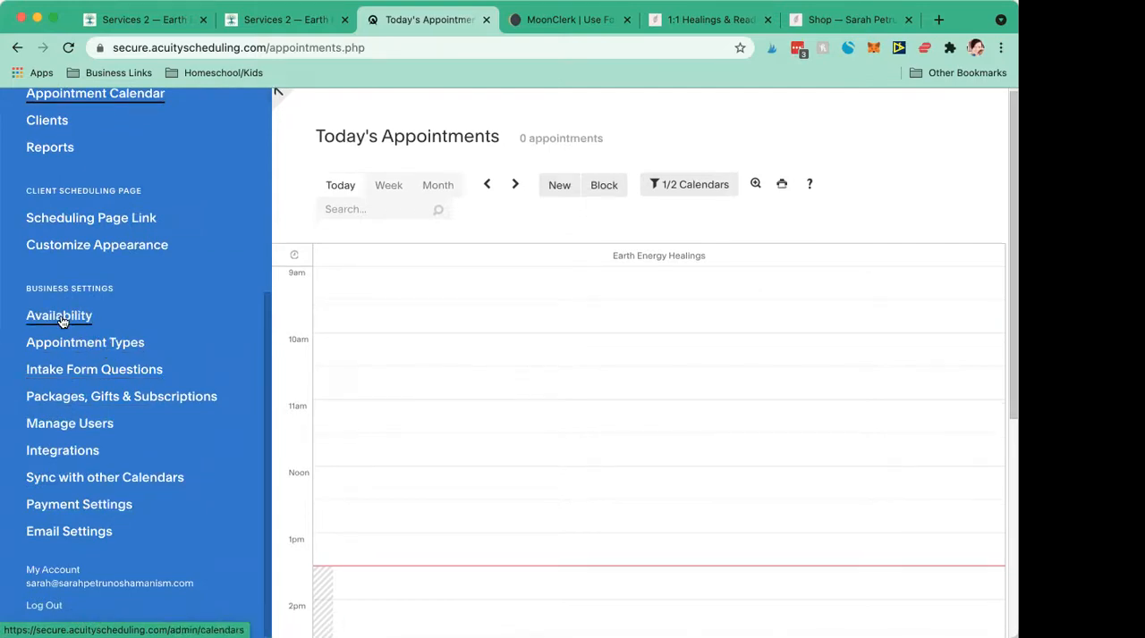
click(61, 320)
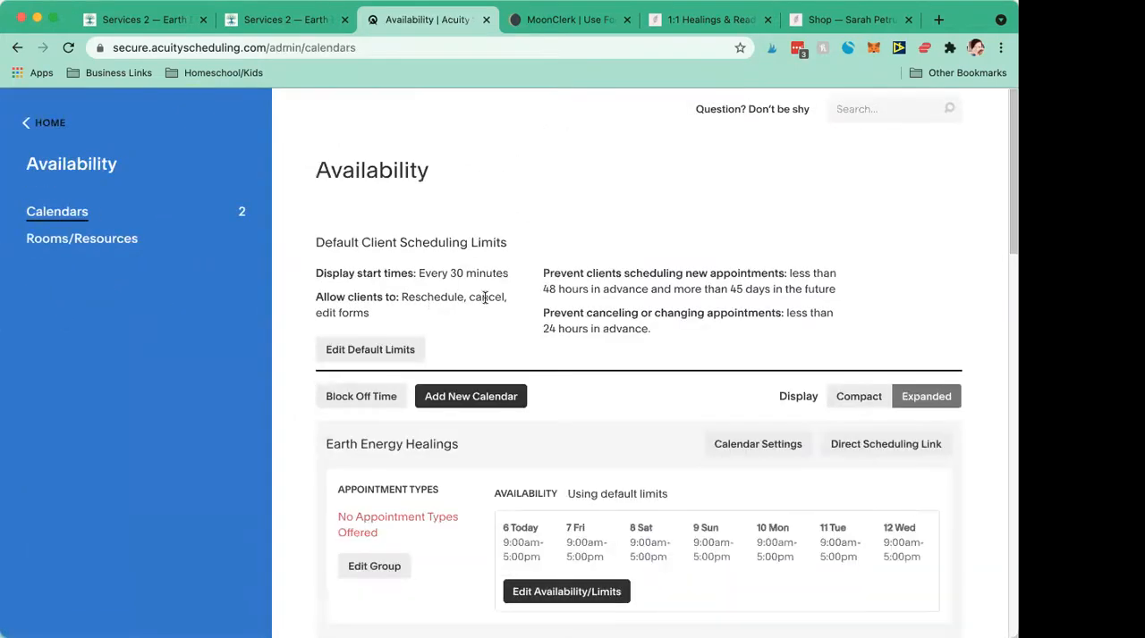
scroll(483, 300, down, 3)
scroll(483, 301, down, 3)
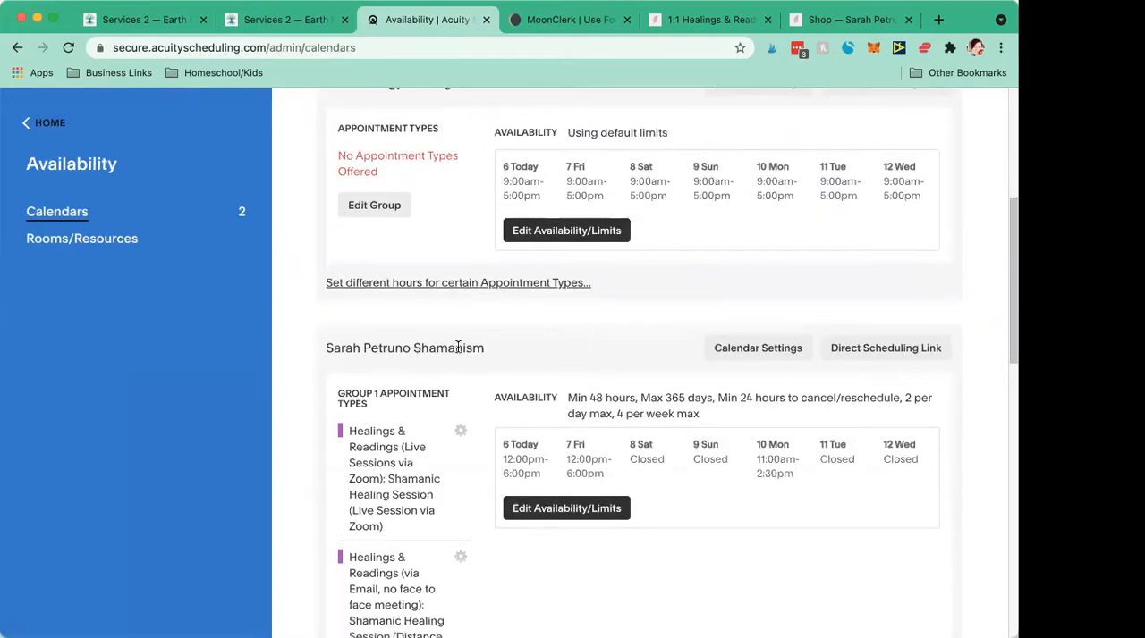
scroll(504, 357, down, 2)
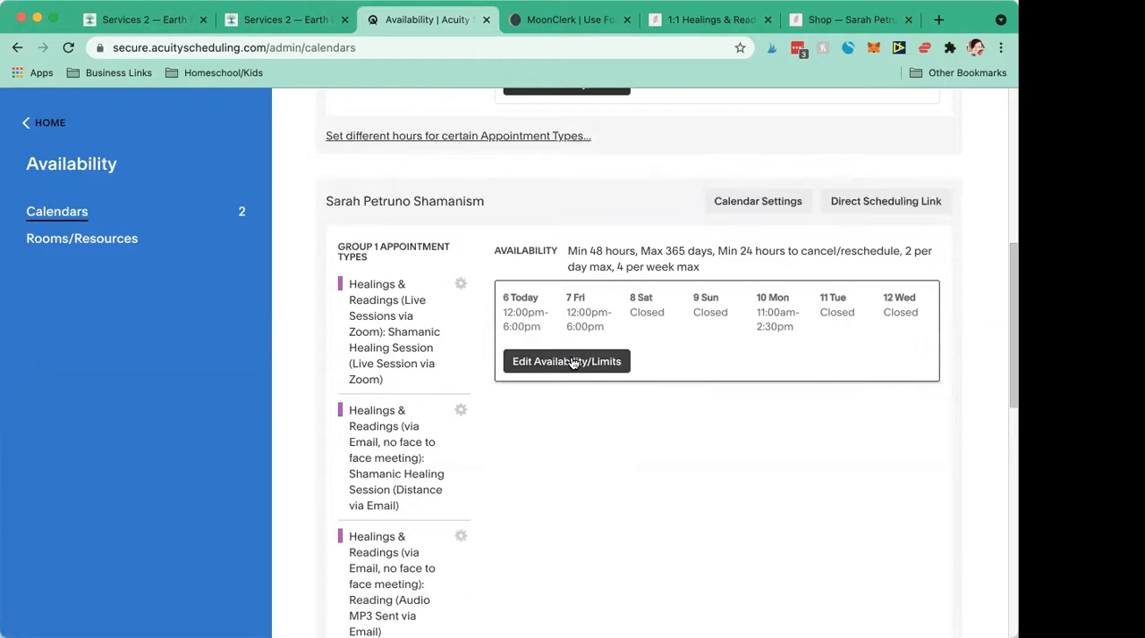
scroll(572, 357, up, 5)
scroll(572, 357, down, 1)
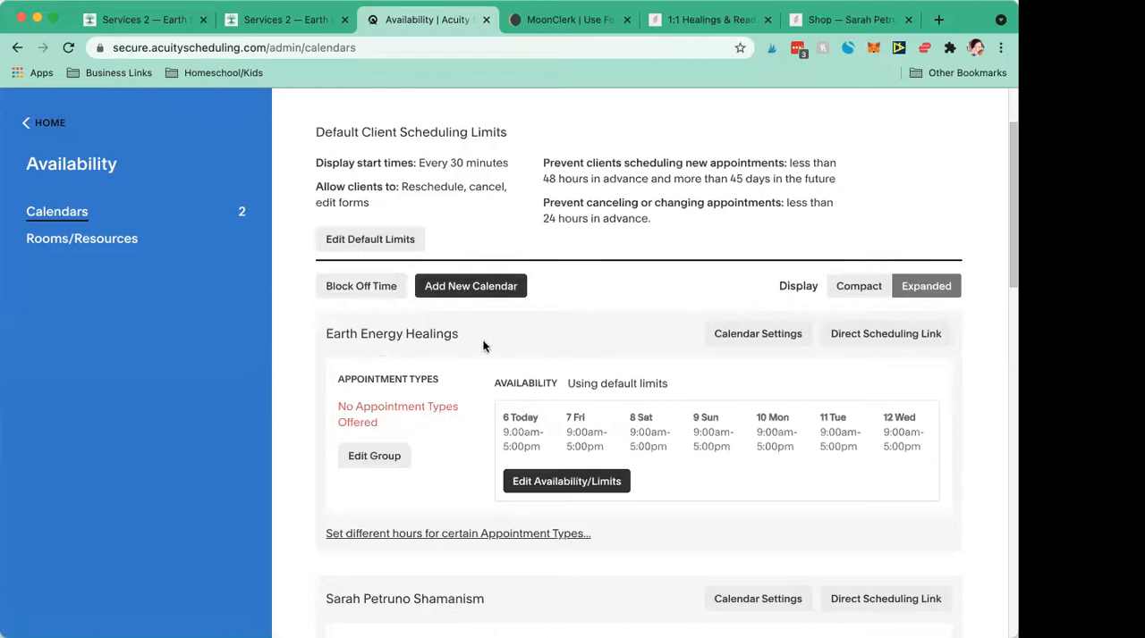
- Open the availability and limits of the Earth Energy Healings calendar for editing
drag(485, 345, 307, 334)
click(509, 350)
scroll(536, 375, down, 3)
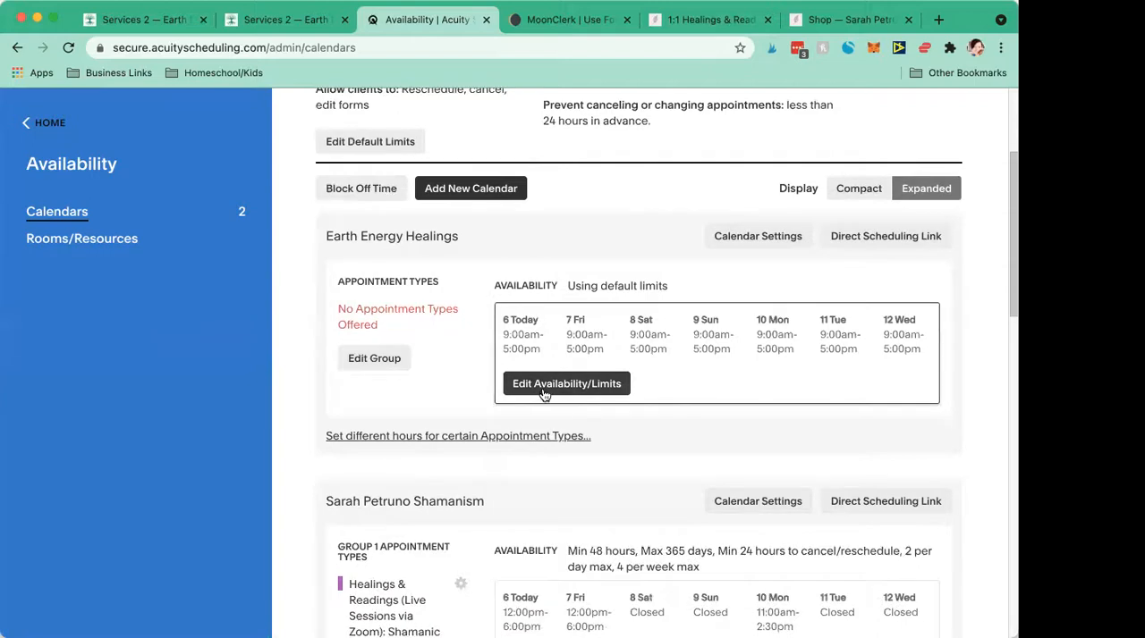
click(545, 385)
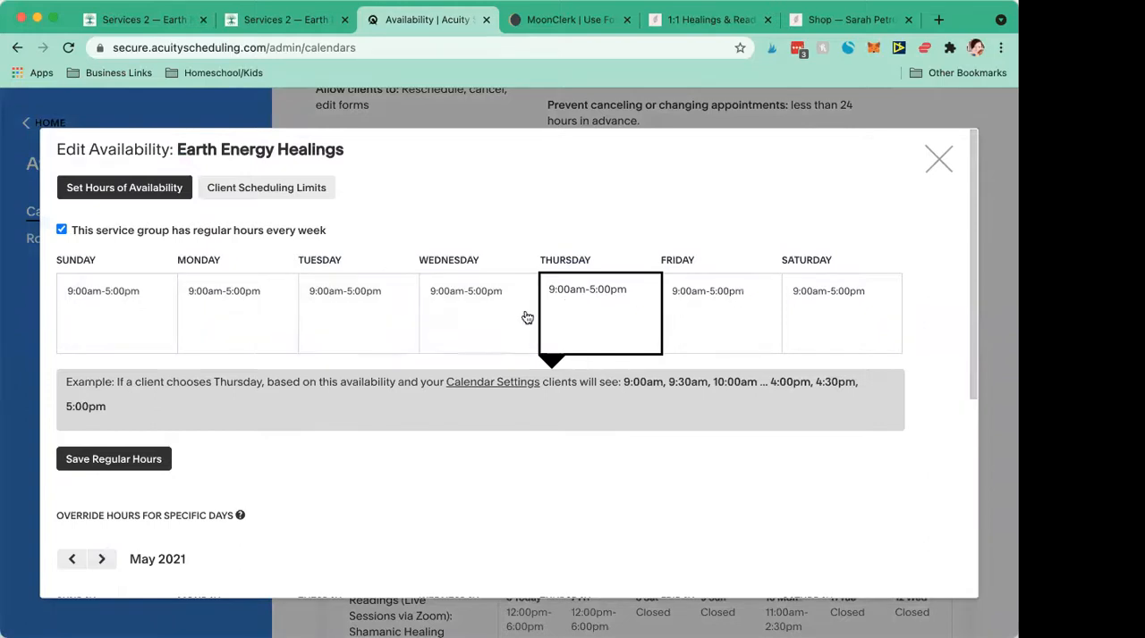
- Try to mark Sunday, Monday, Tuesday, Wednesday and Saturday as closed by clearing their regular hours
triple_click(555, 298)
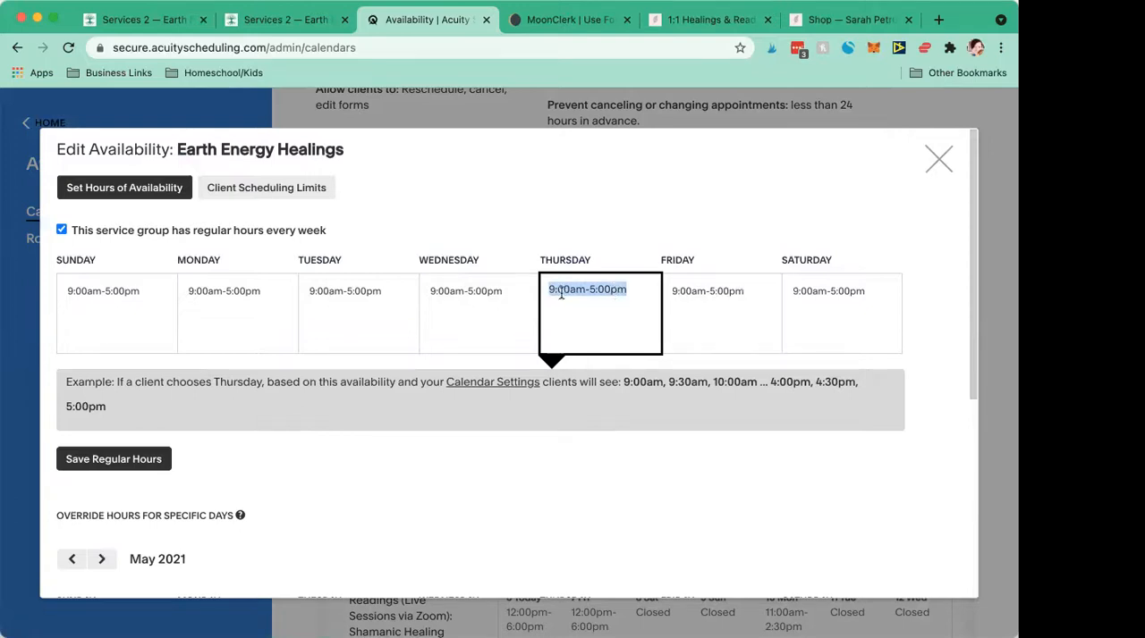
click(77, 293)
triple_click(78, 293)
key(BackSpace)
click(213, 289)
triple_click(213, 289)
key(BackSpace)
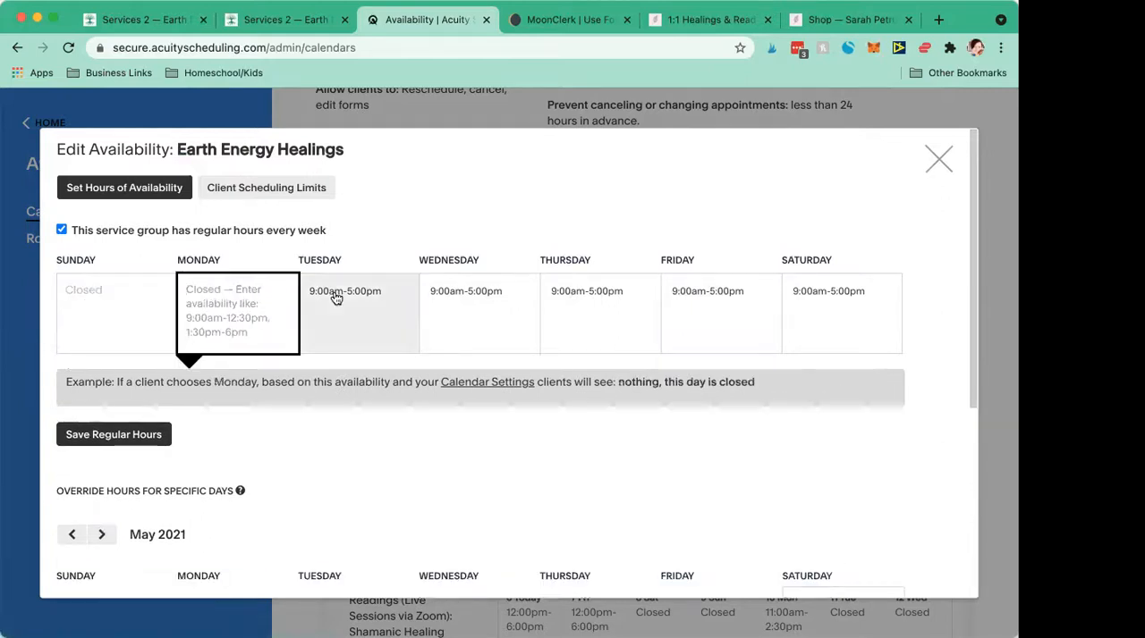
triple_click(325, 291)
key(BackSpace)
click(464, 293)
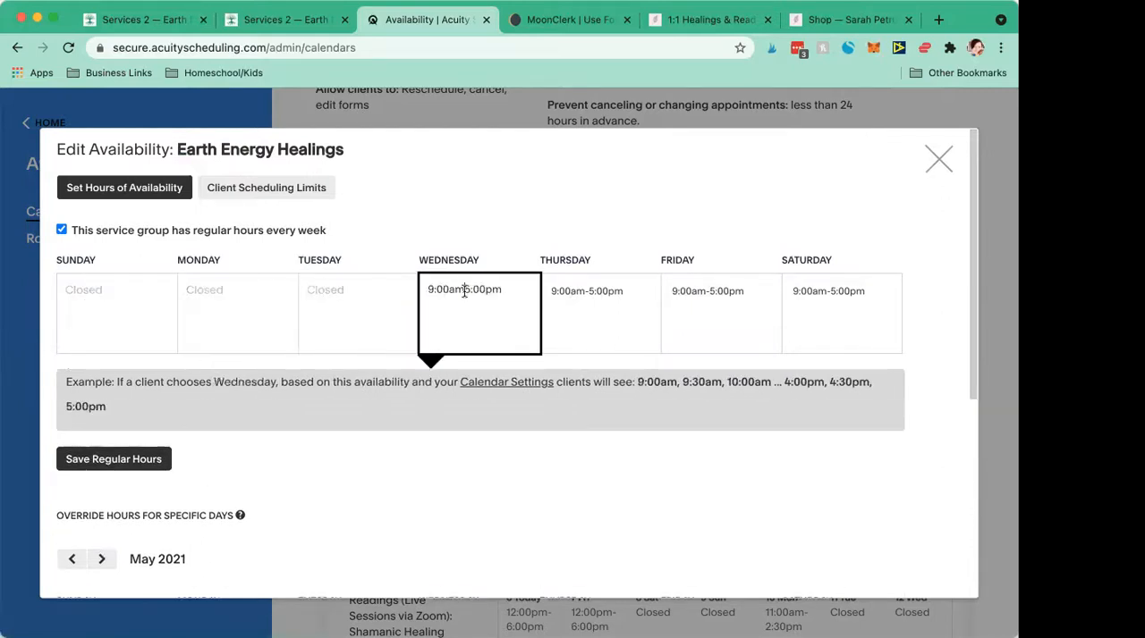
triple_click(464, 293)
key(BackSpace)
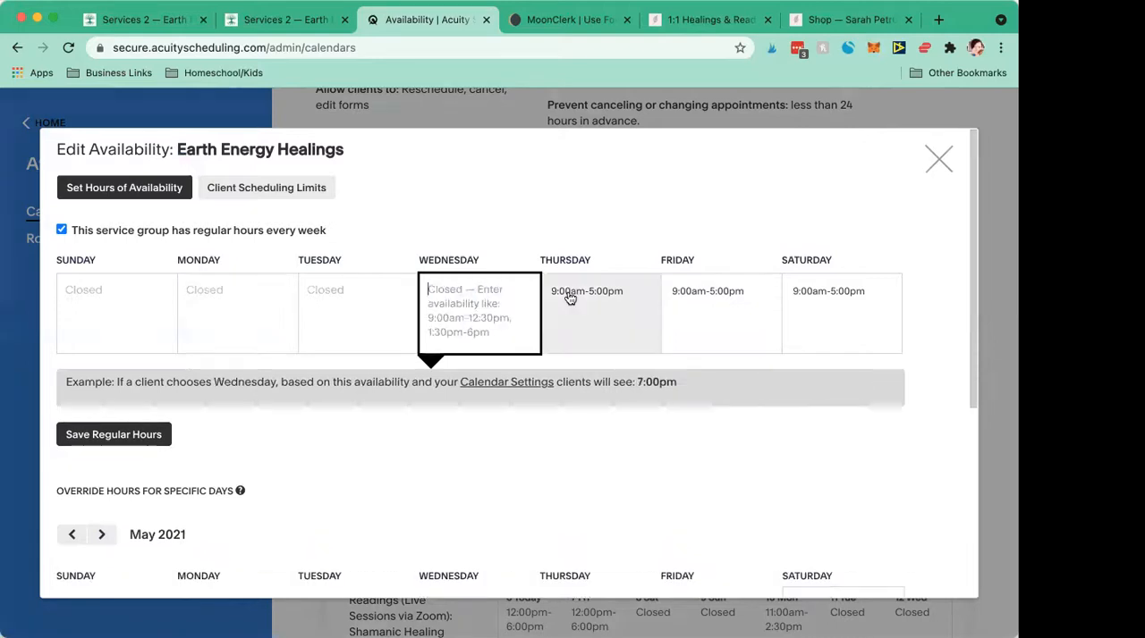
click(846, 293)
triple_click(846, 289)
key(BackSpace)
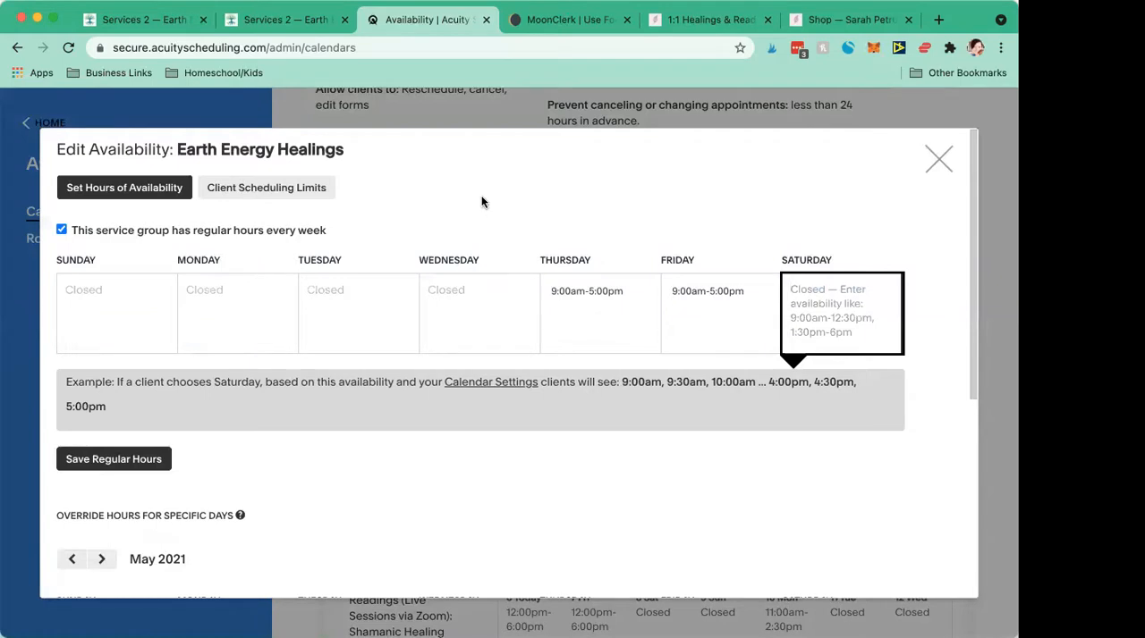
- Try to set the Thursday and Friday hours to 12pm-5:00pm and save the regular hours
click(572, 300)
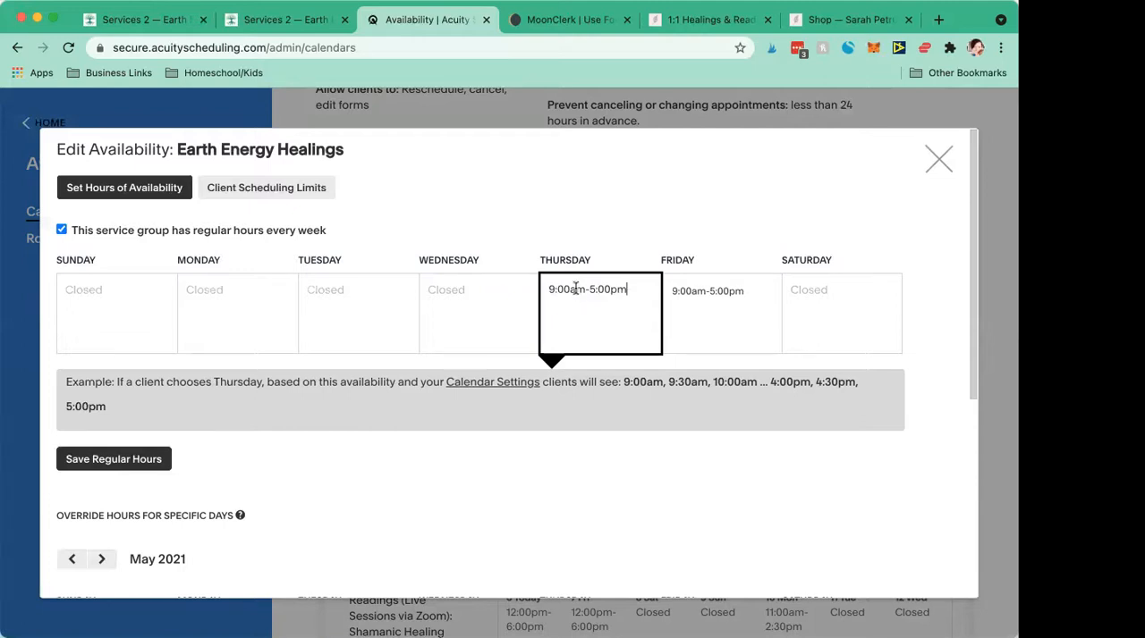
drag(575, 288, 484, 293)
text(12p)
triple_click(582, 293)
key(ctrl+c)
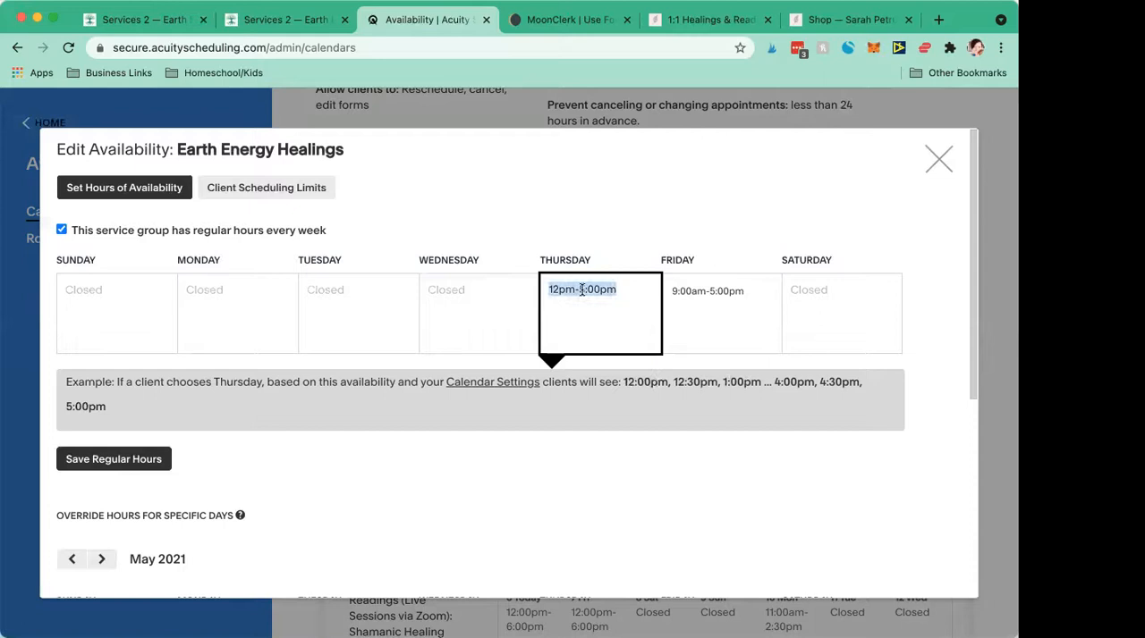
click(736, 300)
triple_click(736, 301)
key(ctrl+v)
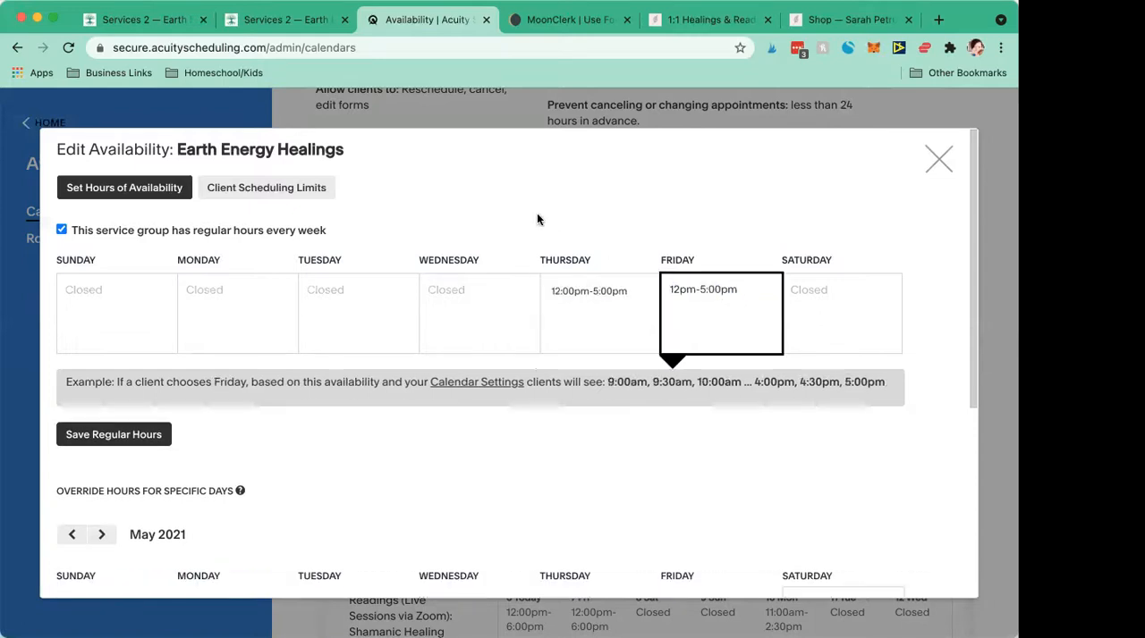
click(744, 211)
click(128, 435)
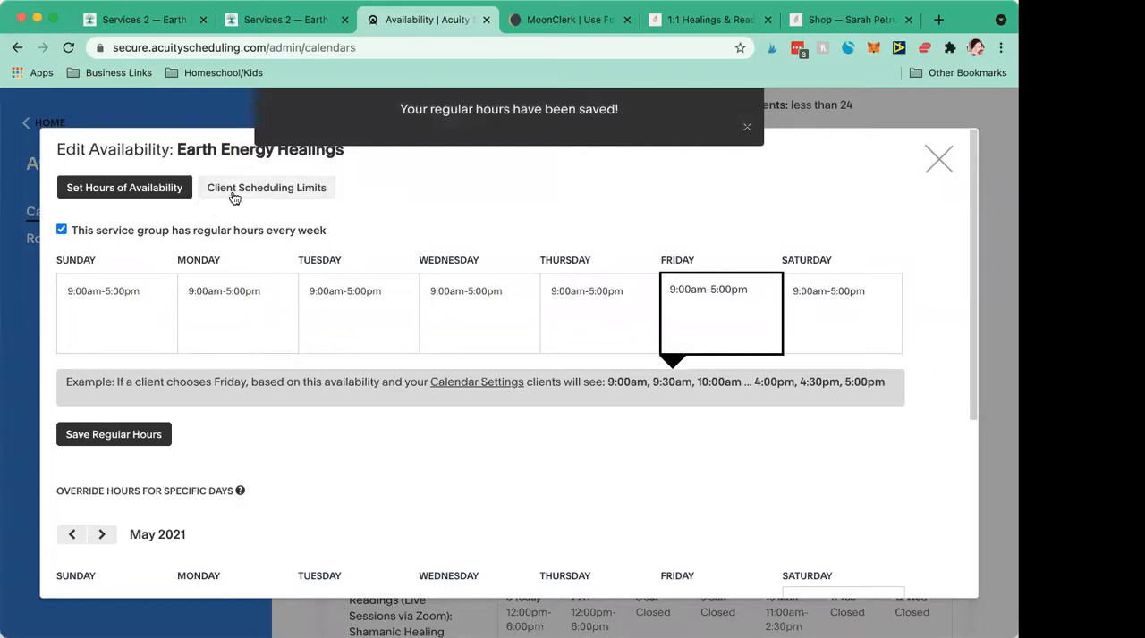
- Open the calendar's client scheduling limits and try a minimum advance notice of 12 hours
click(237, 195)
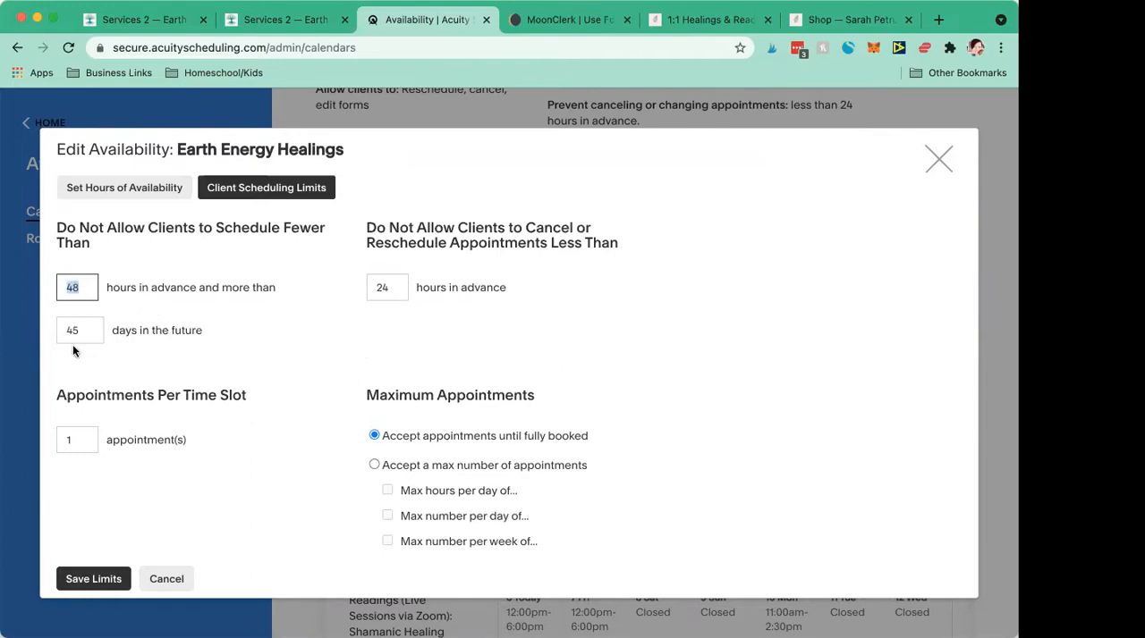
click(82, 296)
drag(82, 291, 63, 292)
click(79, 288)
drag(102, 292, 40, 287)
text(12)
click(76, 331)
mouse_move(80, 331)
mouse_down()
mouse_move(54, 337)
mouse_move(63, 334)
mouse_up()
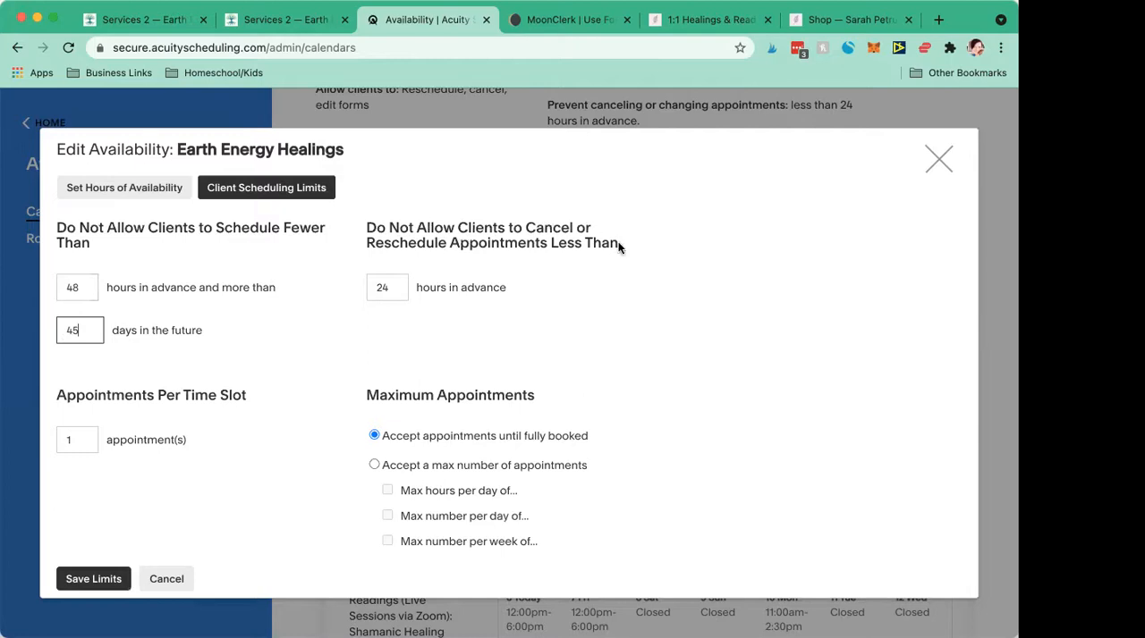
mouse_move(387, 290)
mouse_down()
mouse_move(364, 290)
mouse_move(374, 287)
mouse_up()
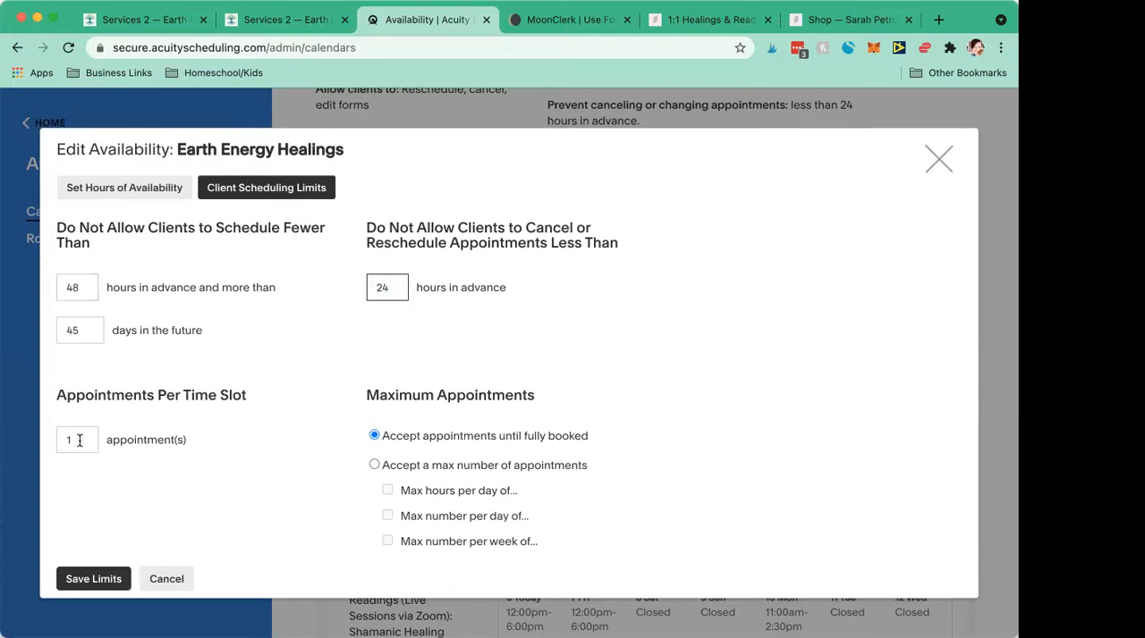
- Cap the Earth Energy Healings calendar at 2 appointments per day and 4 per week, and save the limits
click(375, 466)
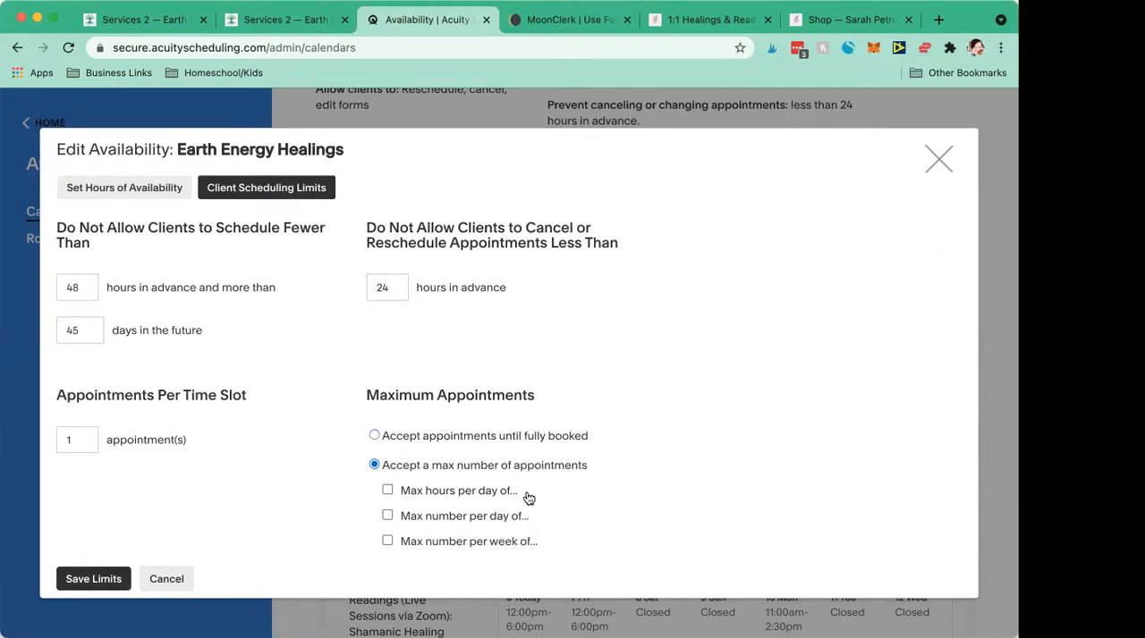
click(387, 541)
click(561, 544)
text(4)
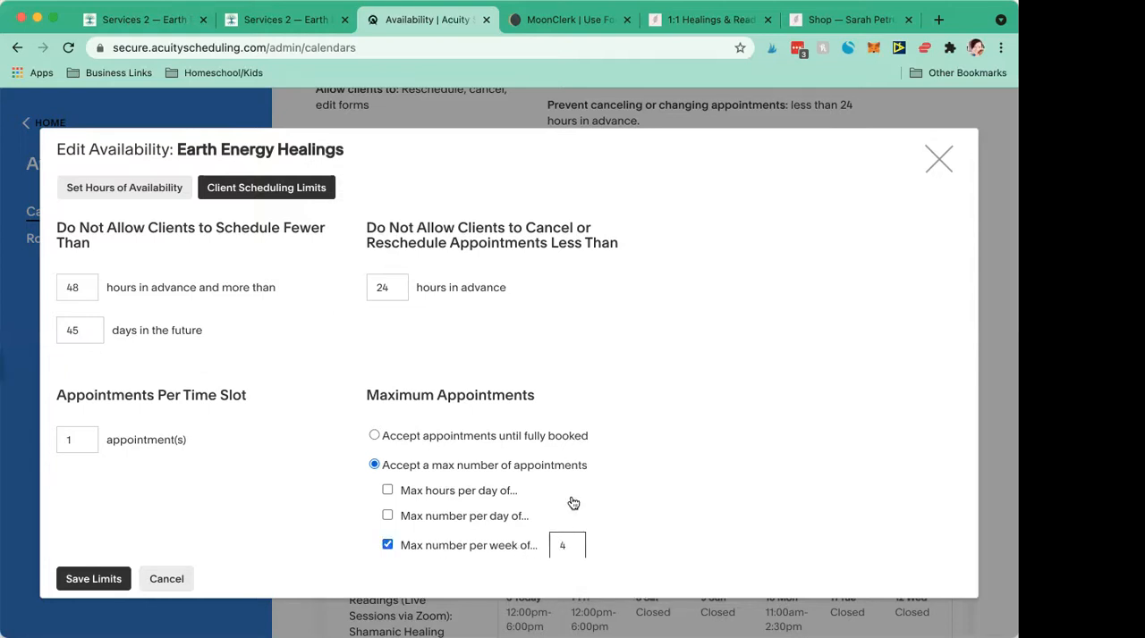
click(395, 517)
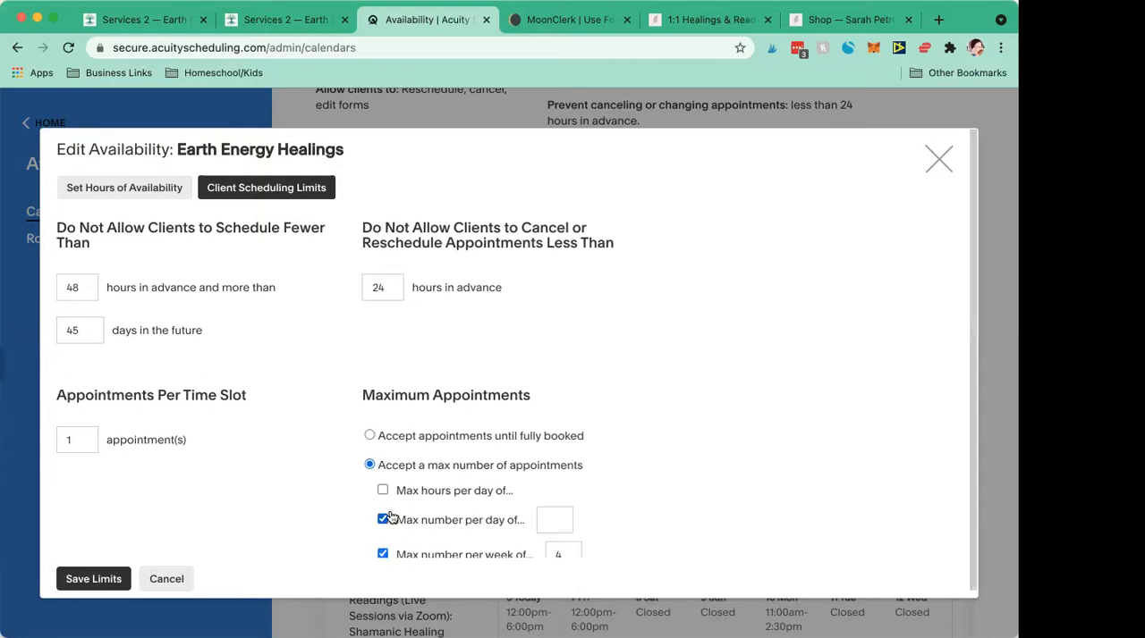
click(543, 522)
text(2)
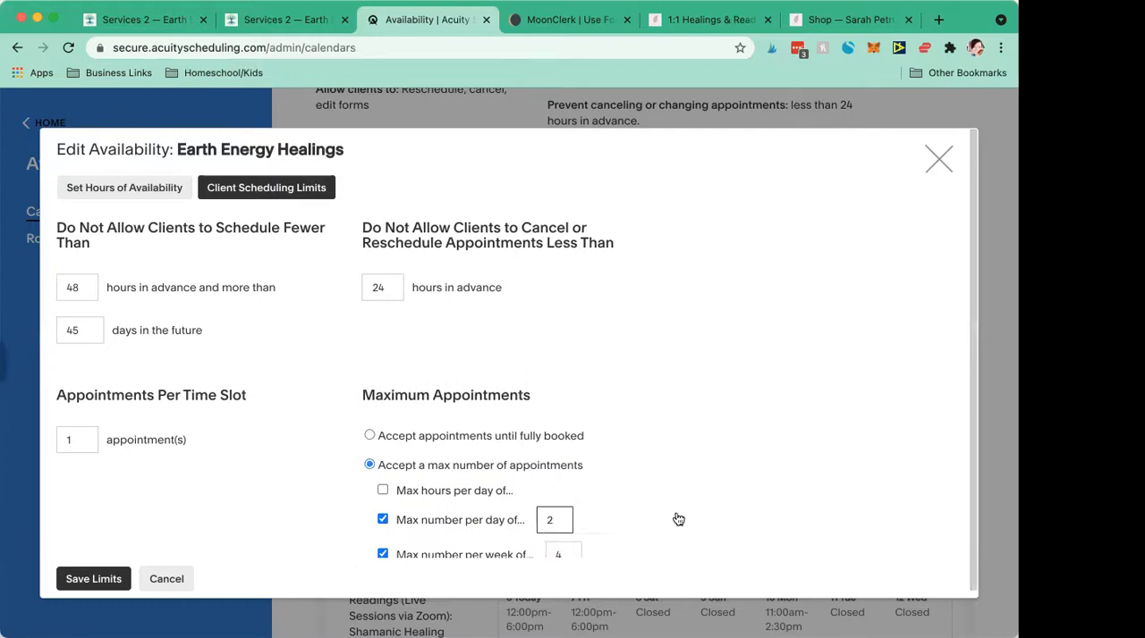
scroll(500, 505, down, 1)
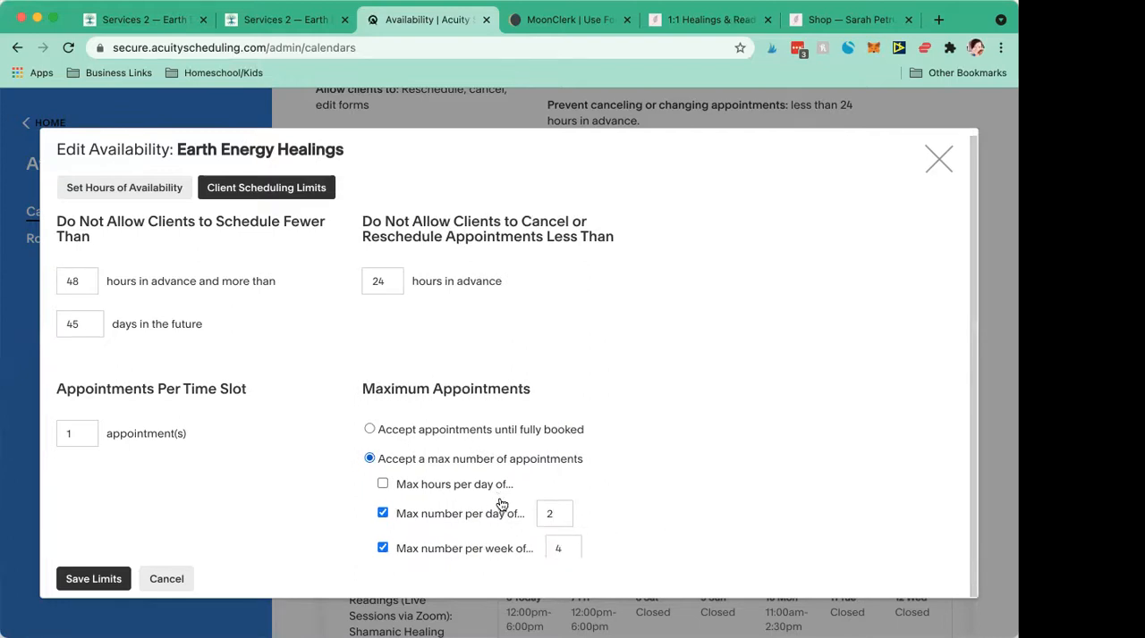
click(93, 580)
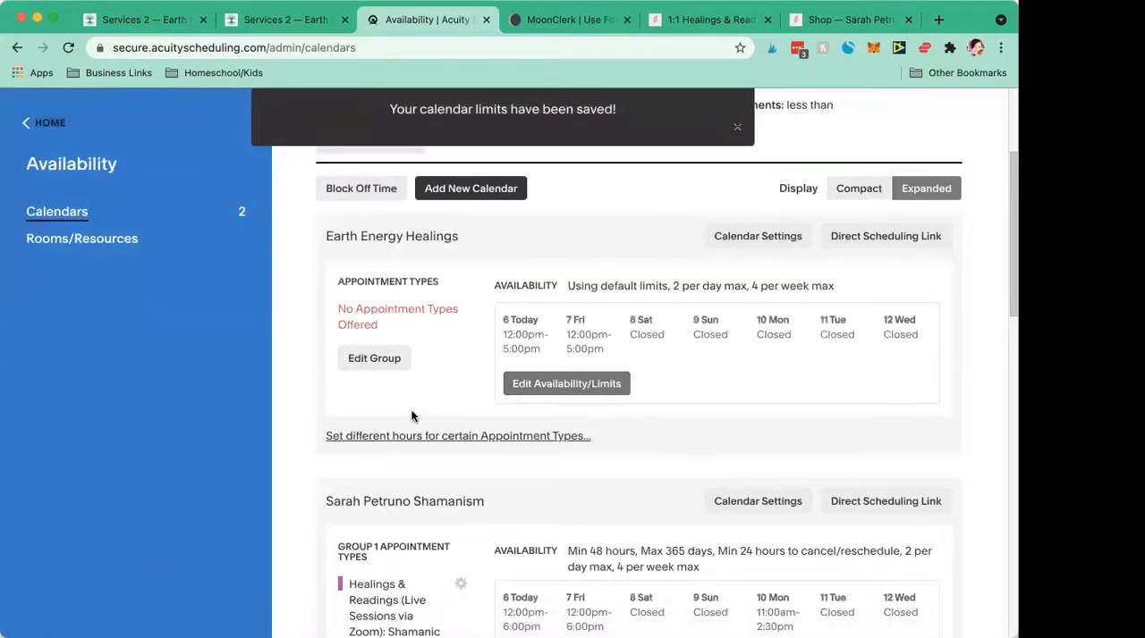
- Review the Earth Energy Healings calendar settings and close them without making changes
scroll(411, 416, up, 2)
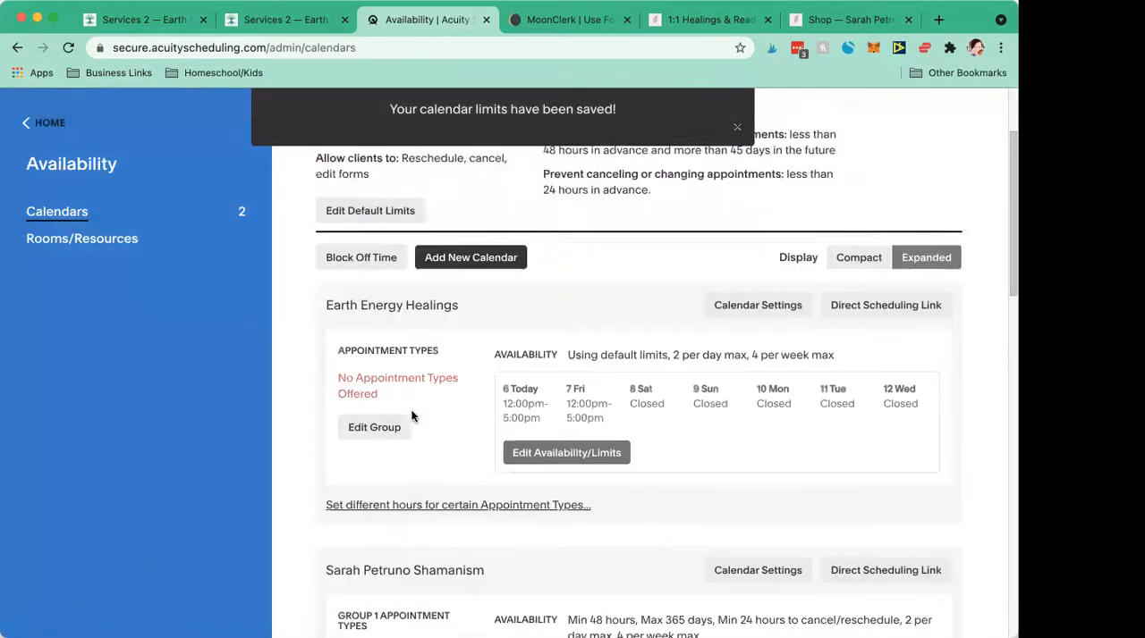
click(742, 312)
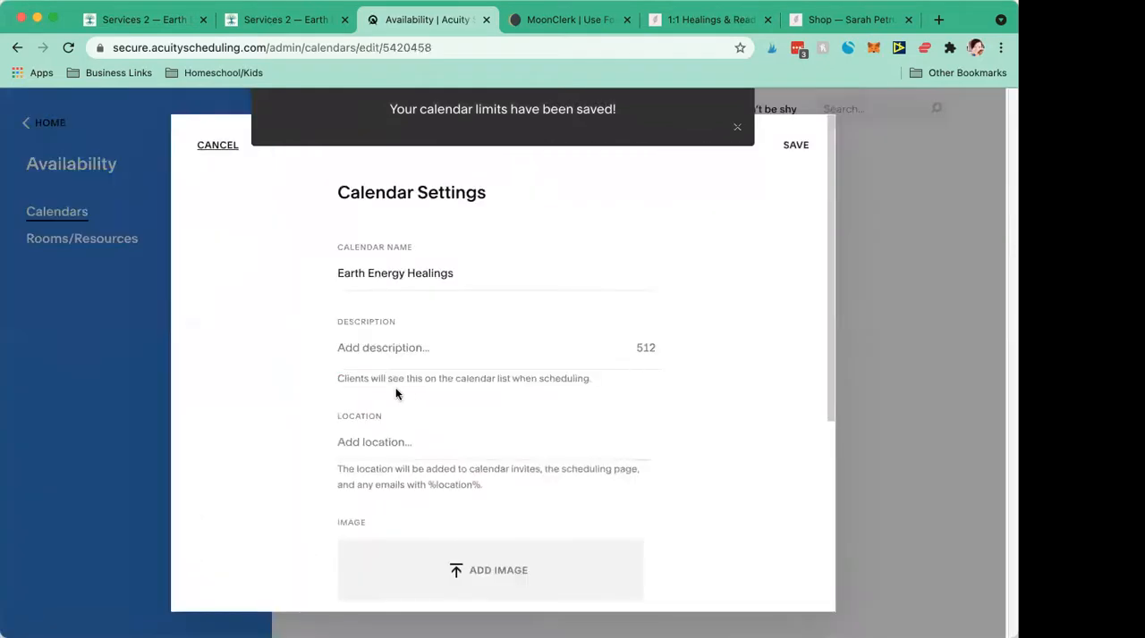
scroll(396, 389, down, 1)
scroll(396, 390, down, 5)
scroll(396, 394, up, 5)
click(207, 146)
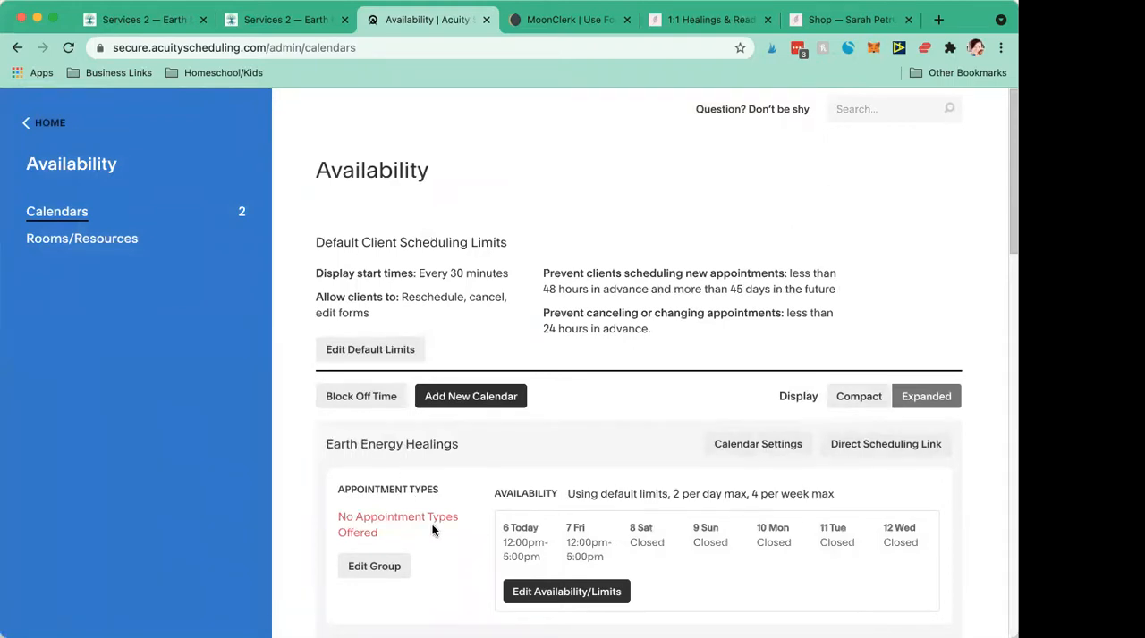
- Look at the options for blocking off time on a calendar and go back without blocking anything
scroll(432, 530, down, 3)
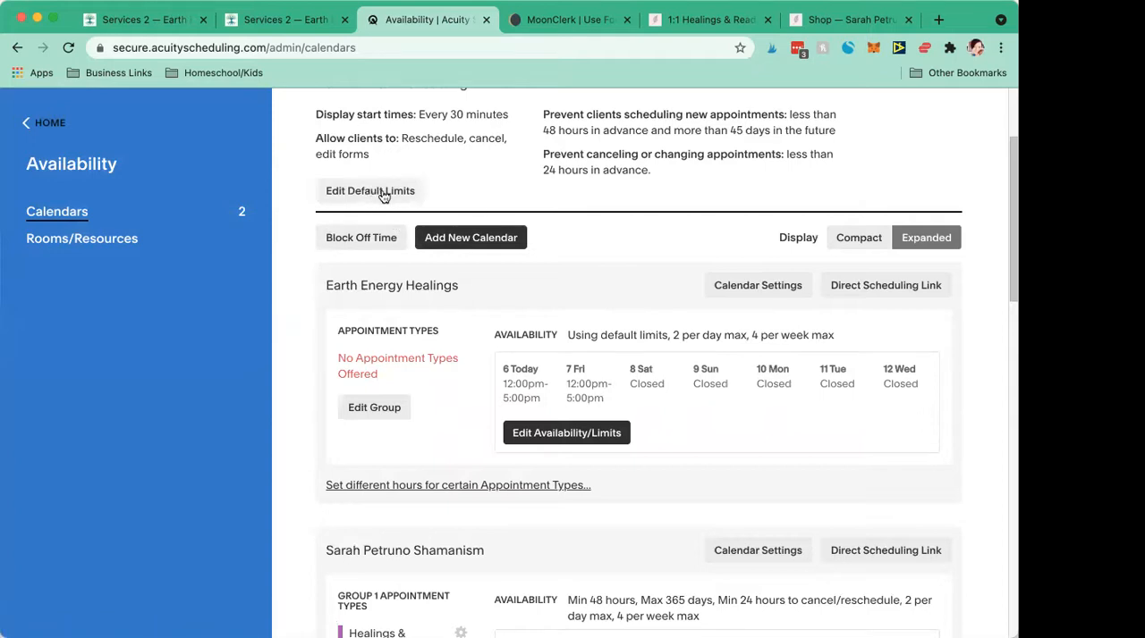
click(362, 238)
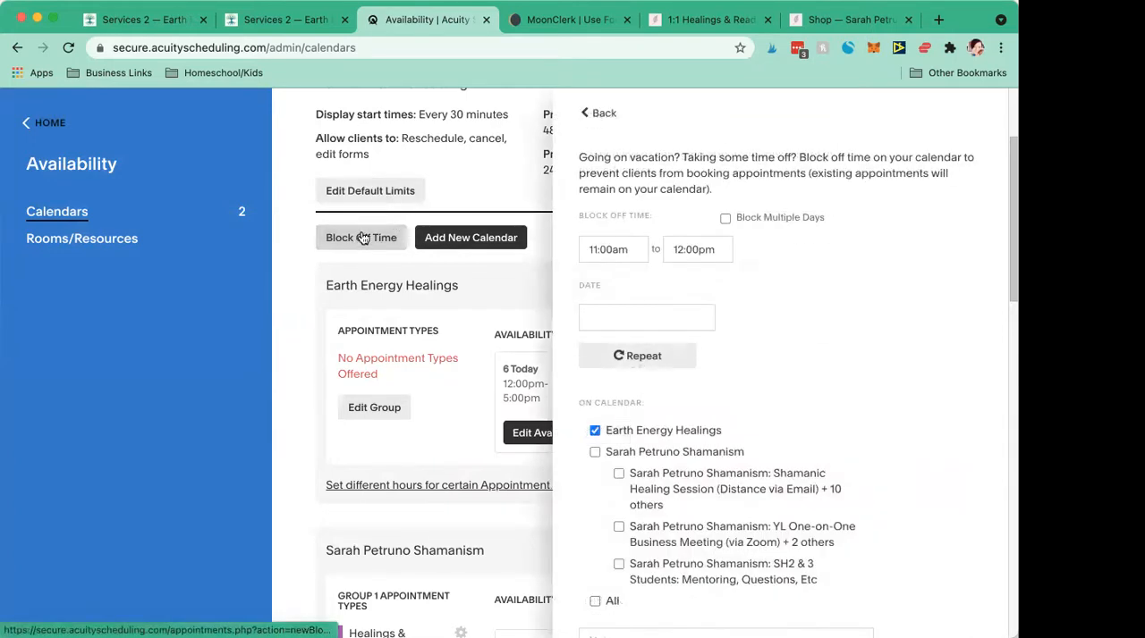
click(597, 115)
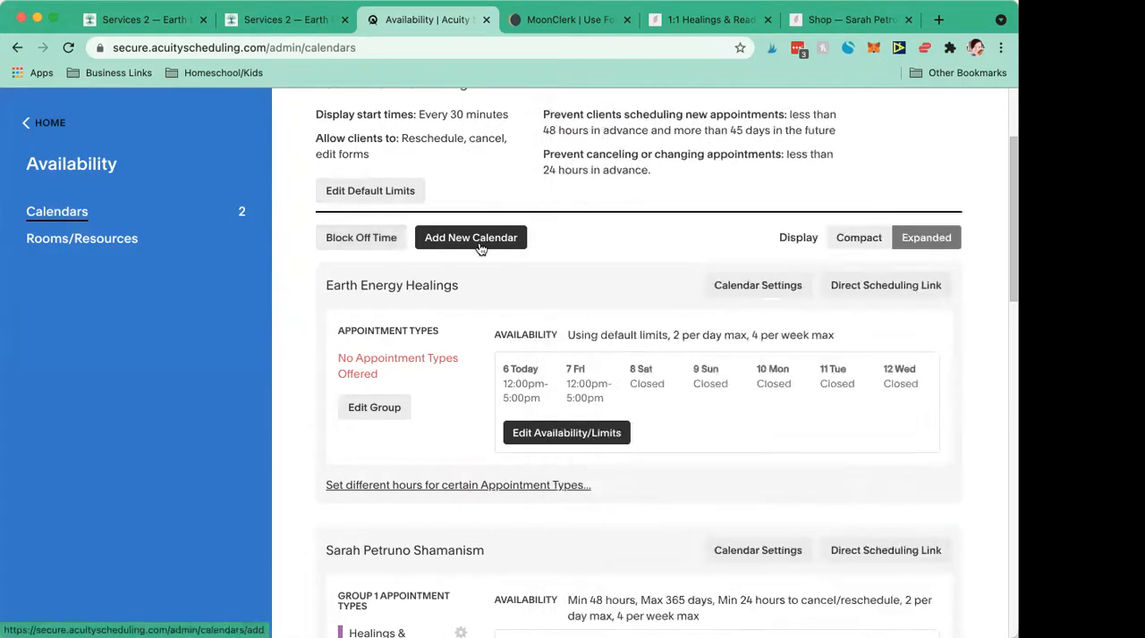
- Examine the default scheduling limits, including general rules, start time intervals, gap minimizing and Look Busy, and close them
scroll(436, 268, up, 1)
scroll(436, 269, up, 3)
click(402, 347)
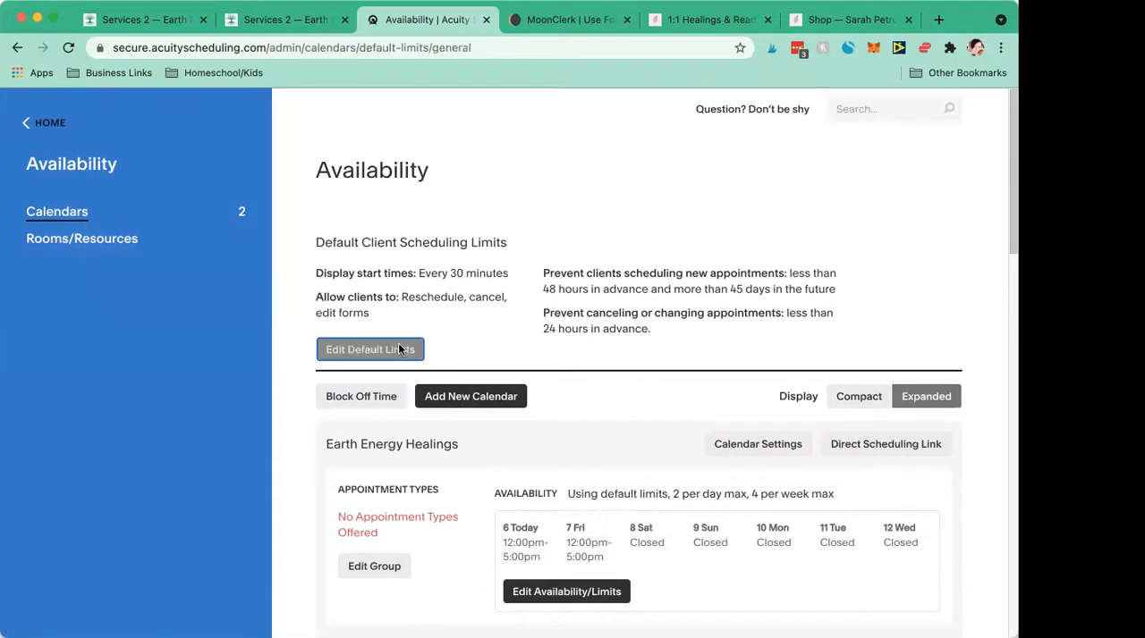
scroll(604, 409, down, 3)
scroll(604, 410, up, 3)
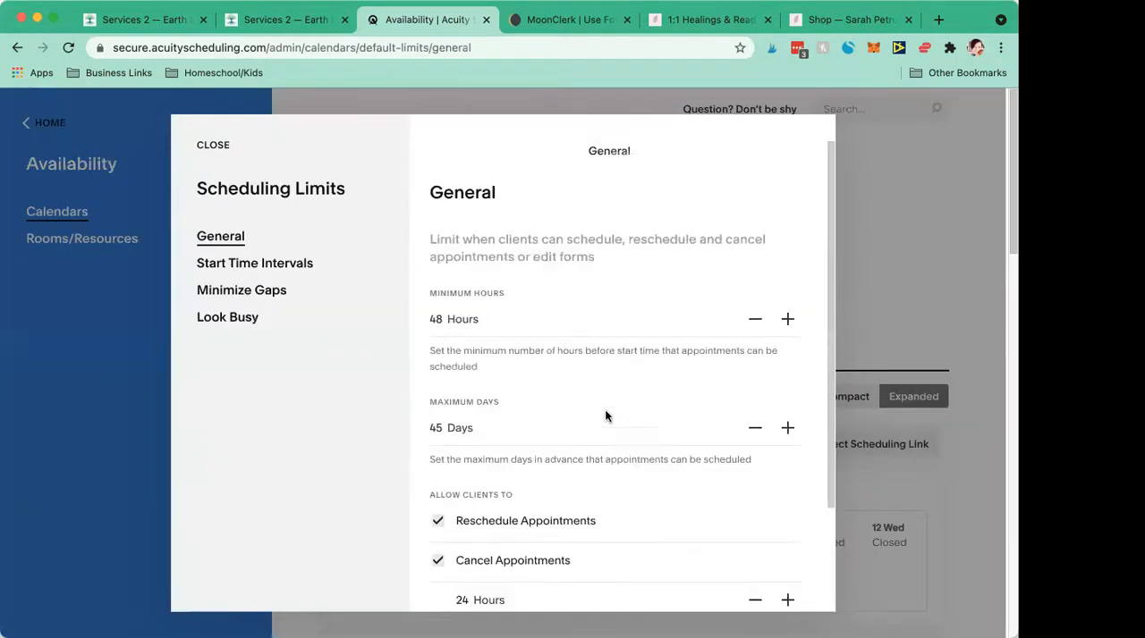
click(228, 267)
click(228, 291)
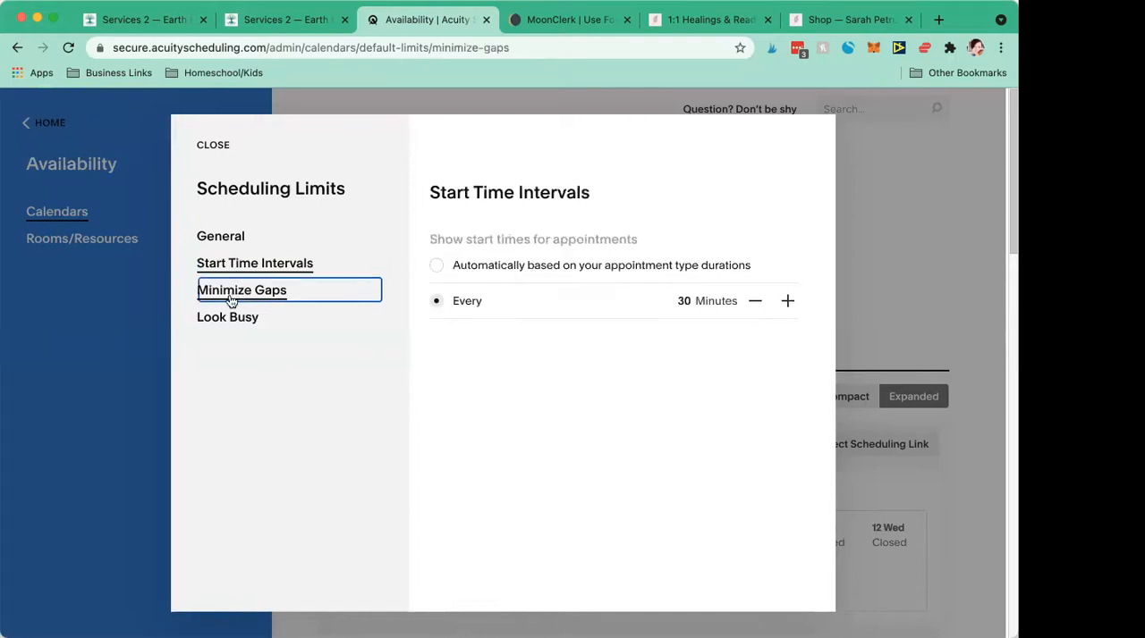
click(227, 316)
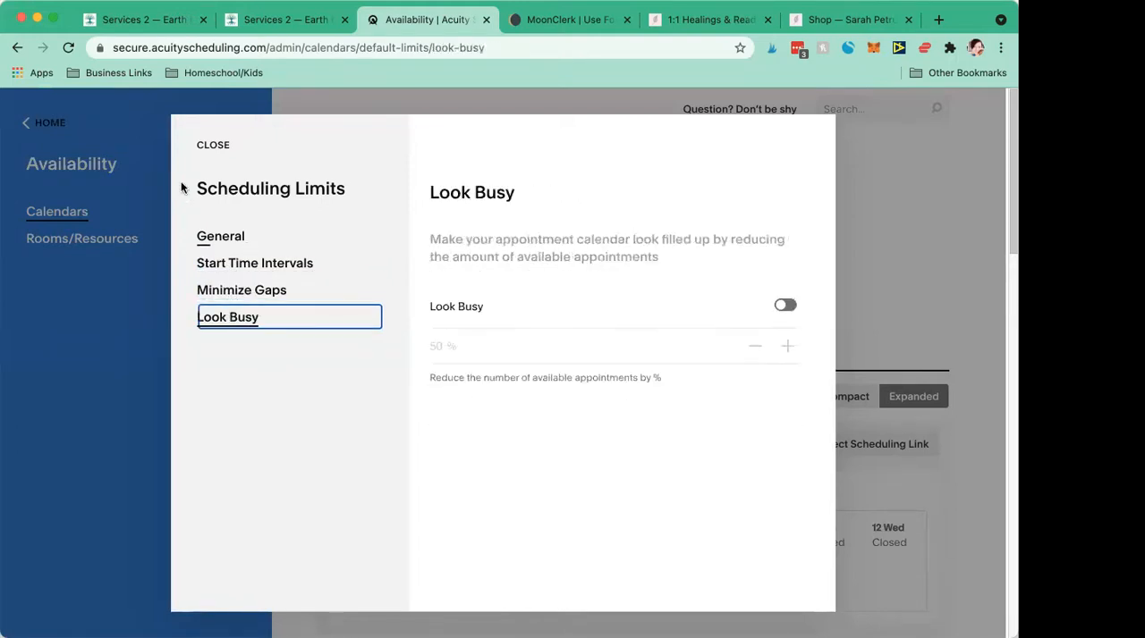
click(214, 152)
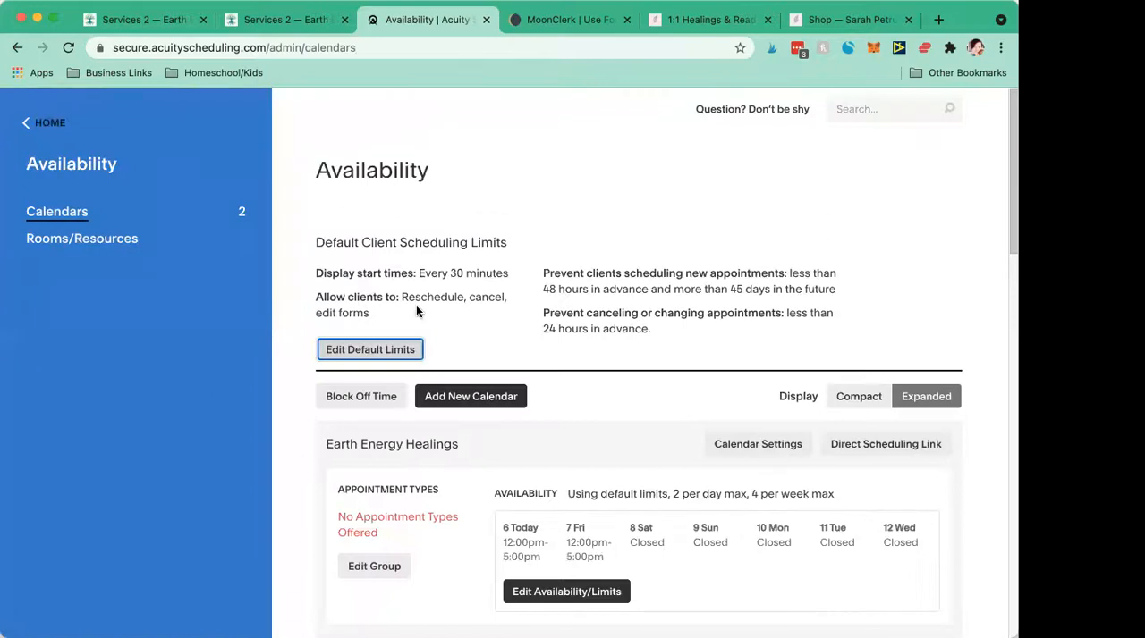
- Look over how the existing Shamanism calendar groups appointment types with separate availability, and compare it with Earth Energy Healings
scroll(416, 308, down, 10)
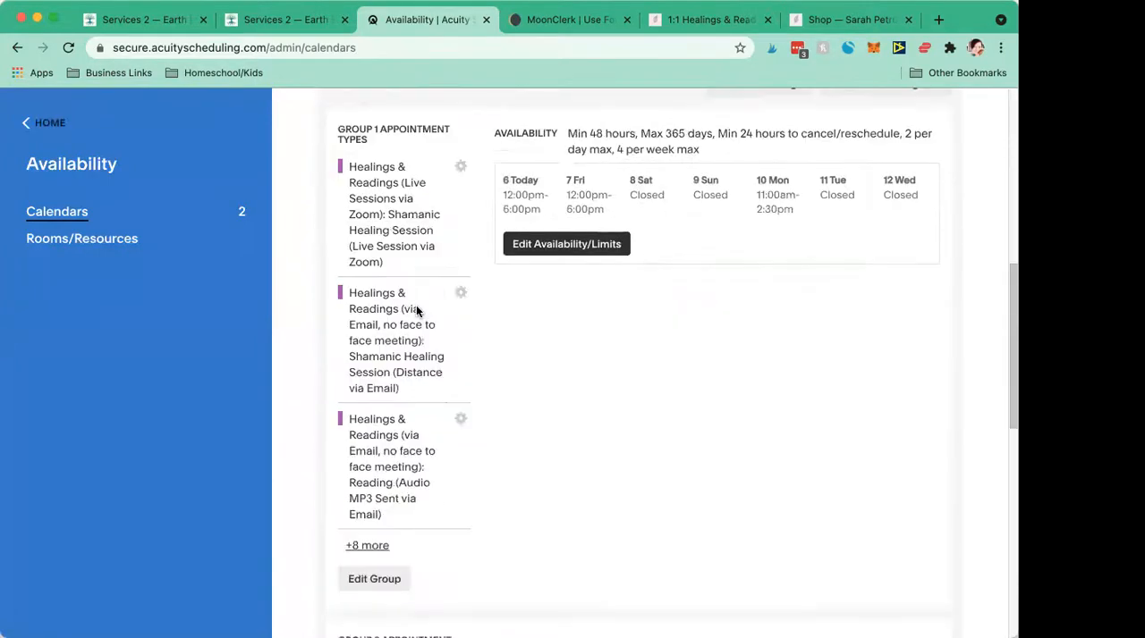
scroll(416, 310, down, 10)
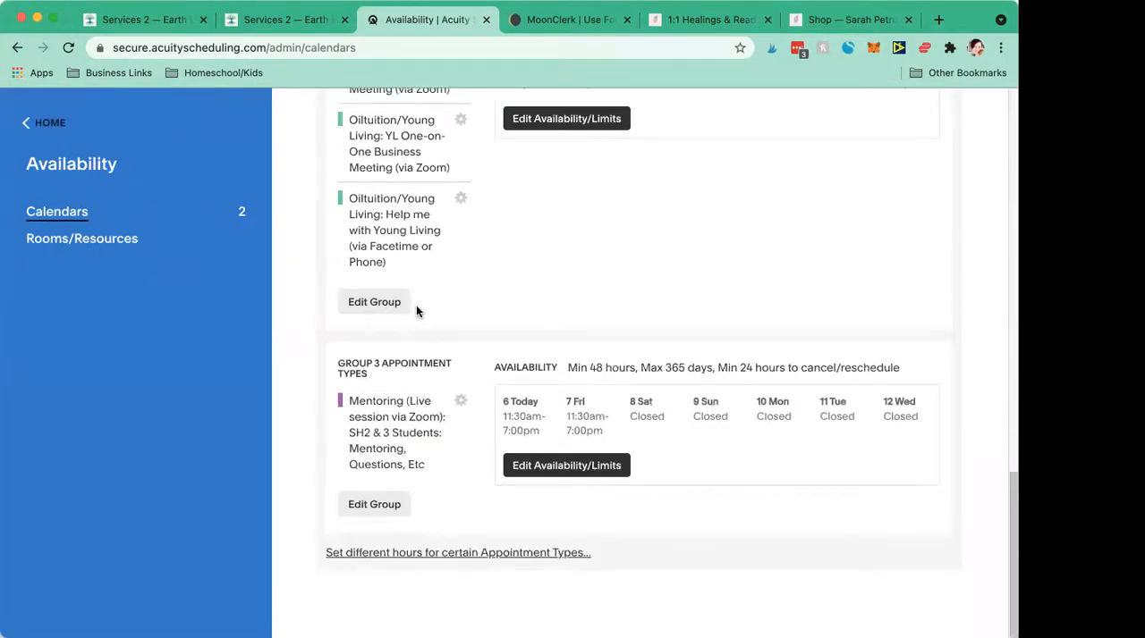
scroll(416, 308, up, 15)
scroll(415, 308, down, 3)
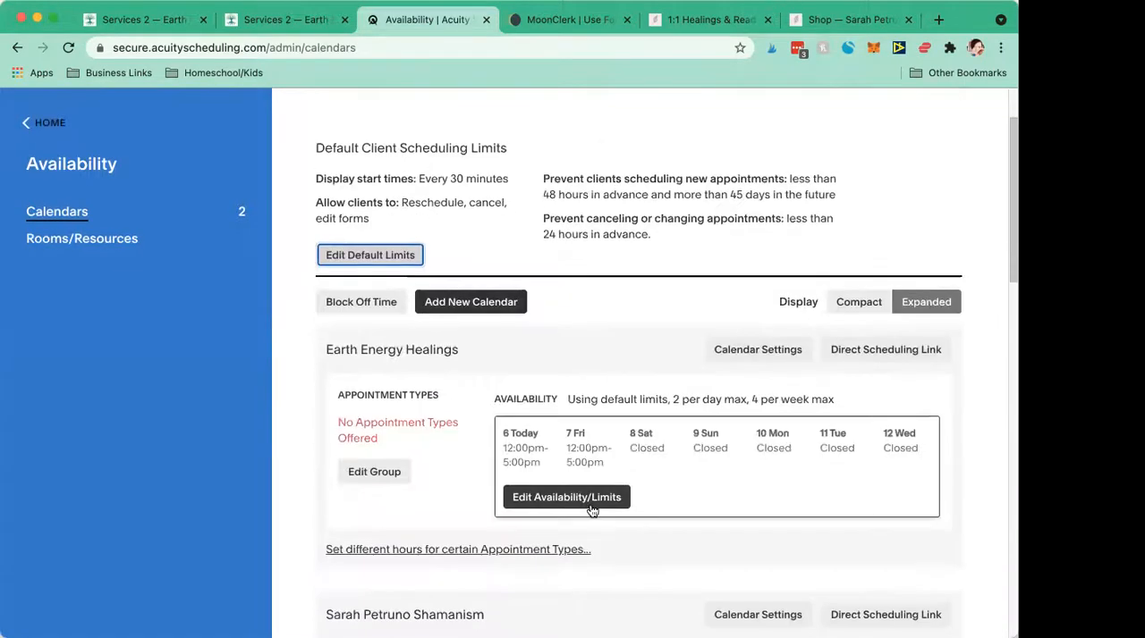
scroll(542, 564, down, 1)
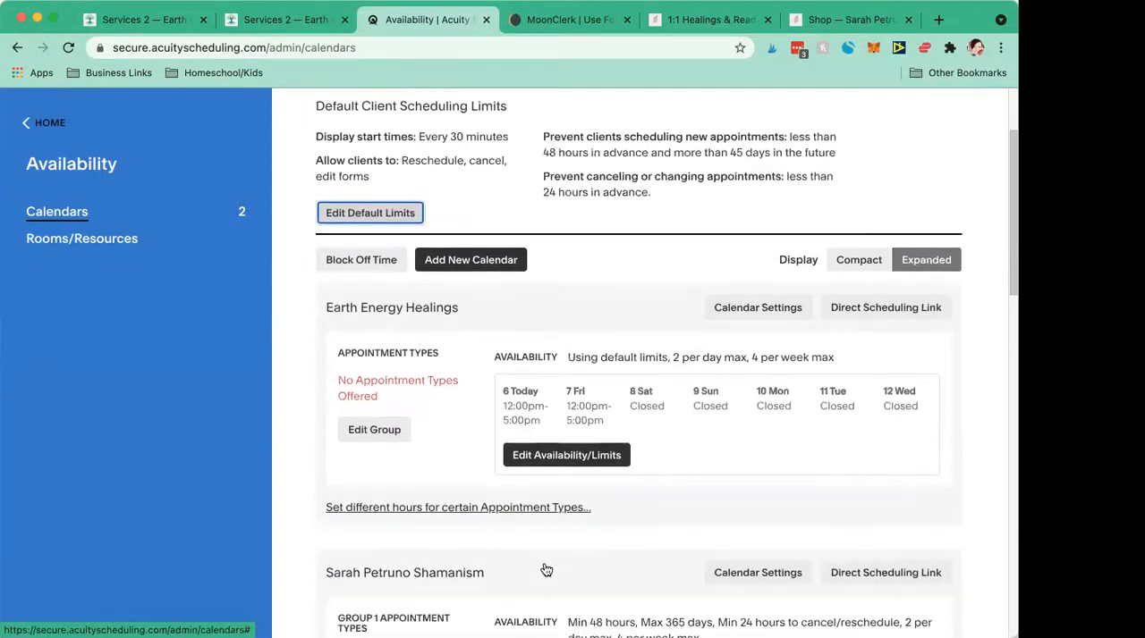
scroll(546, 569, down, 1)
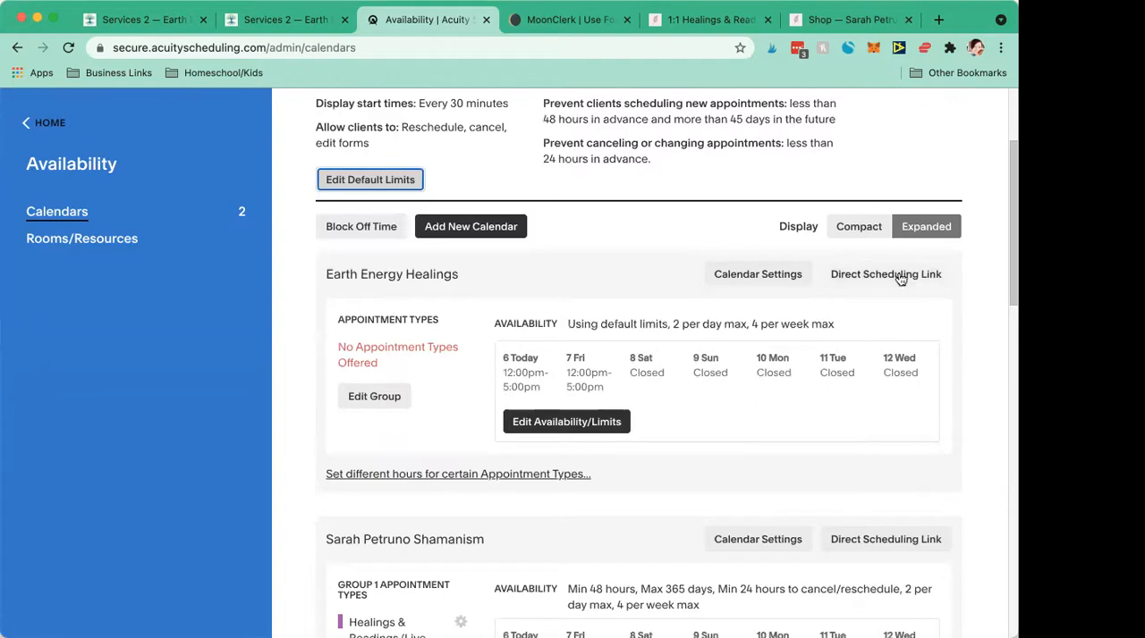
- Return to the scheduling home page and open the payment settings
click(22, 128)
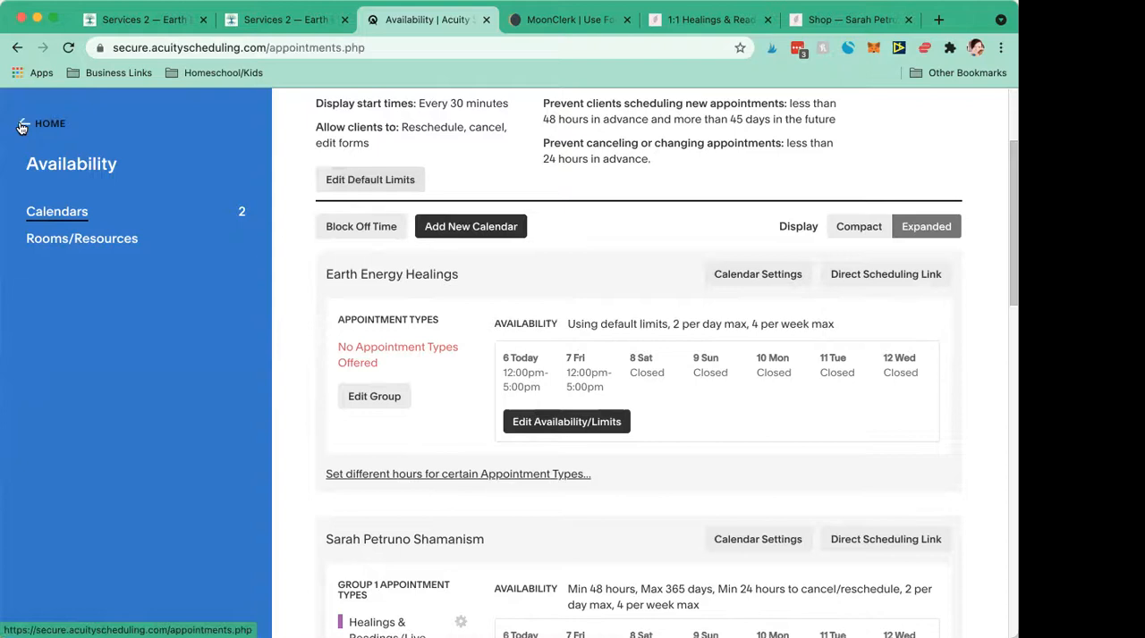
scroll(121, 431, down, 5)
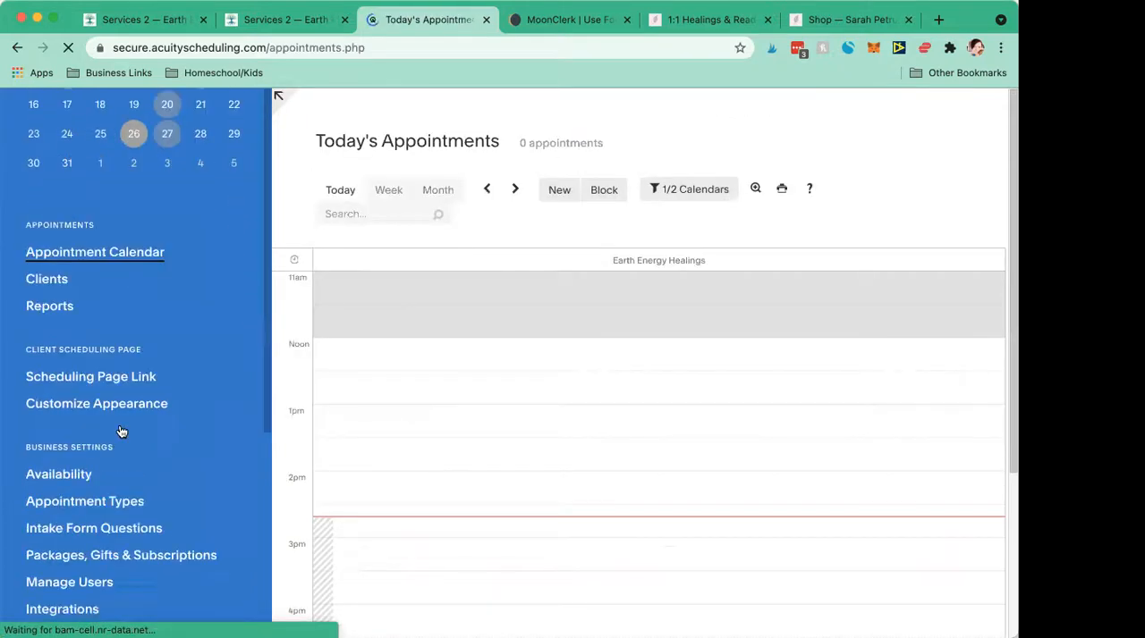
scroll(121, 431, down, 5)
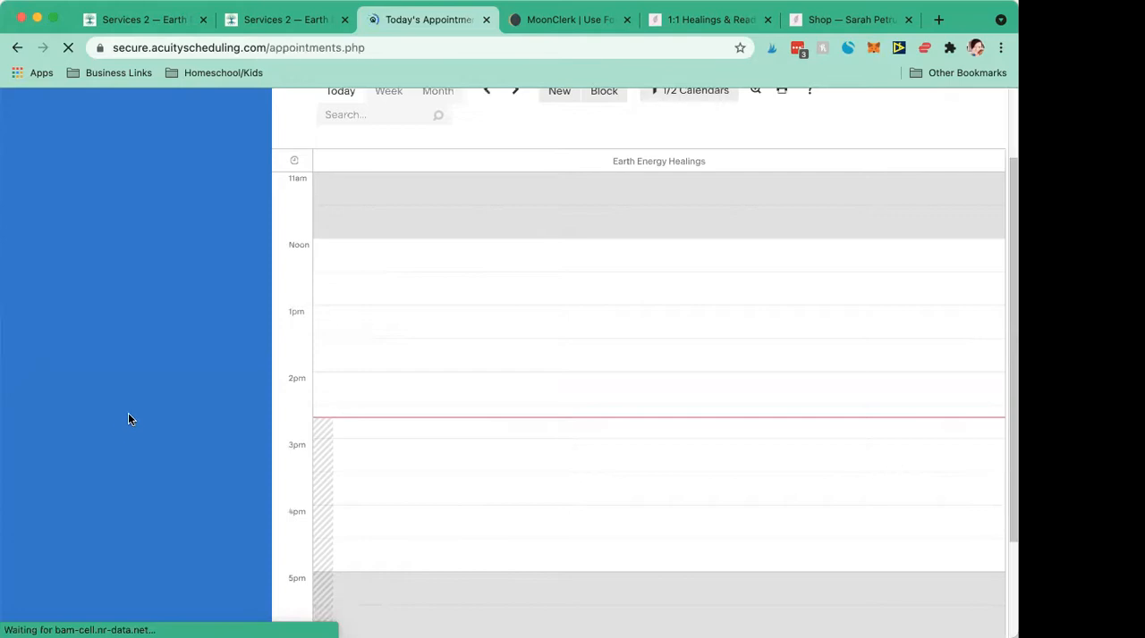
scroll(128, 413, up, 5)
scroll(131, 419, down, 6)
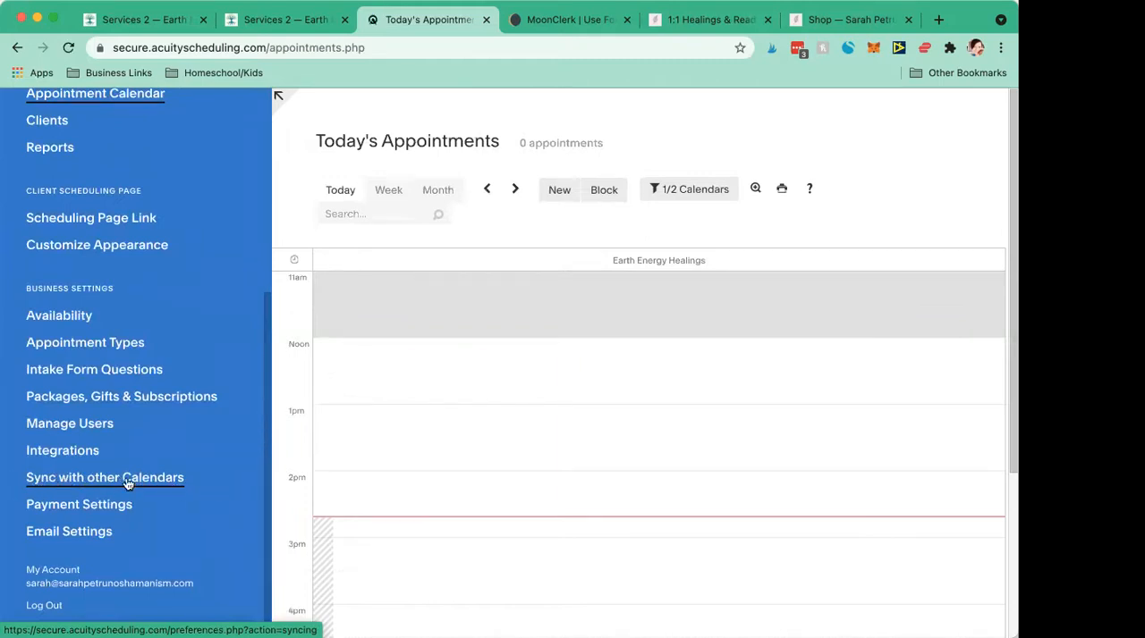
scroll(143, 478, up, 1)
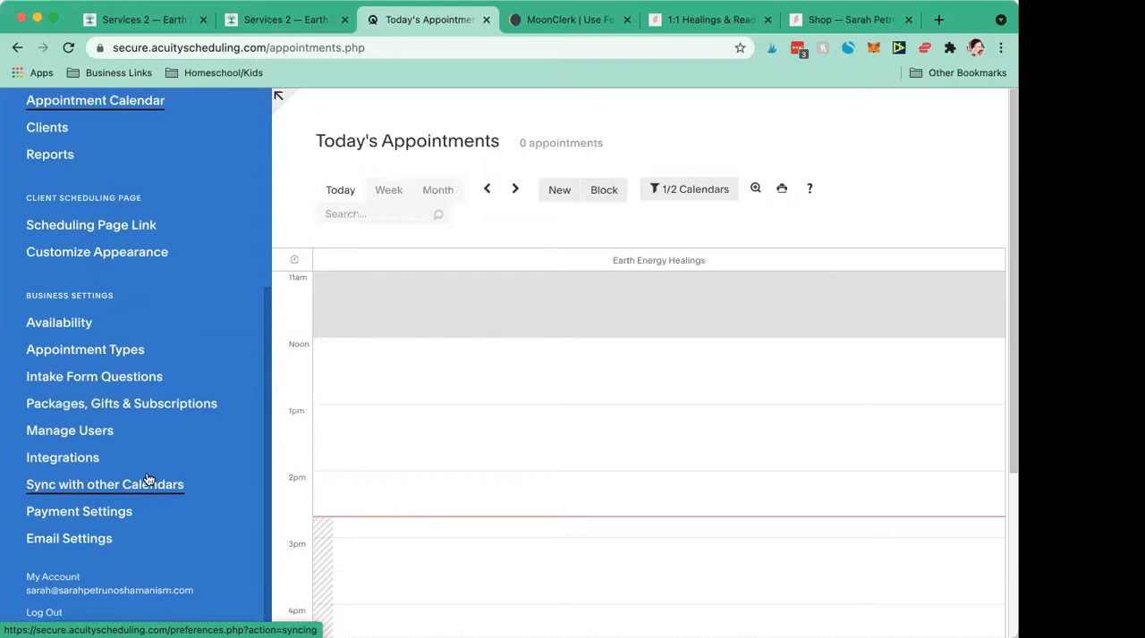
scroll(140, 480, down, 2)
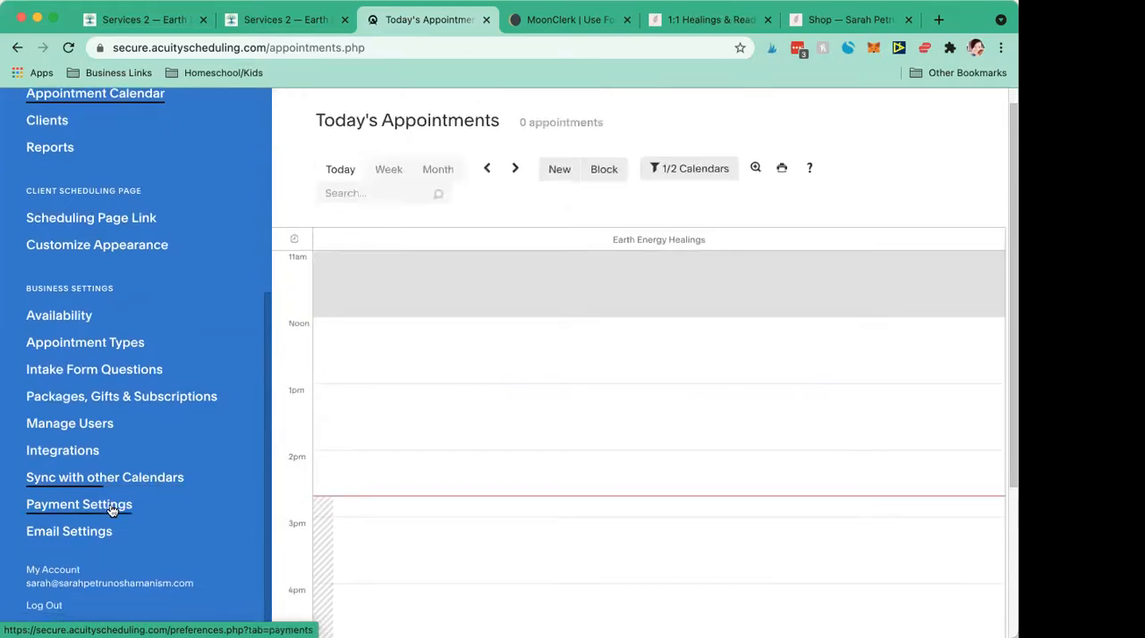
click(110, 508)
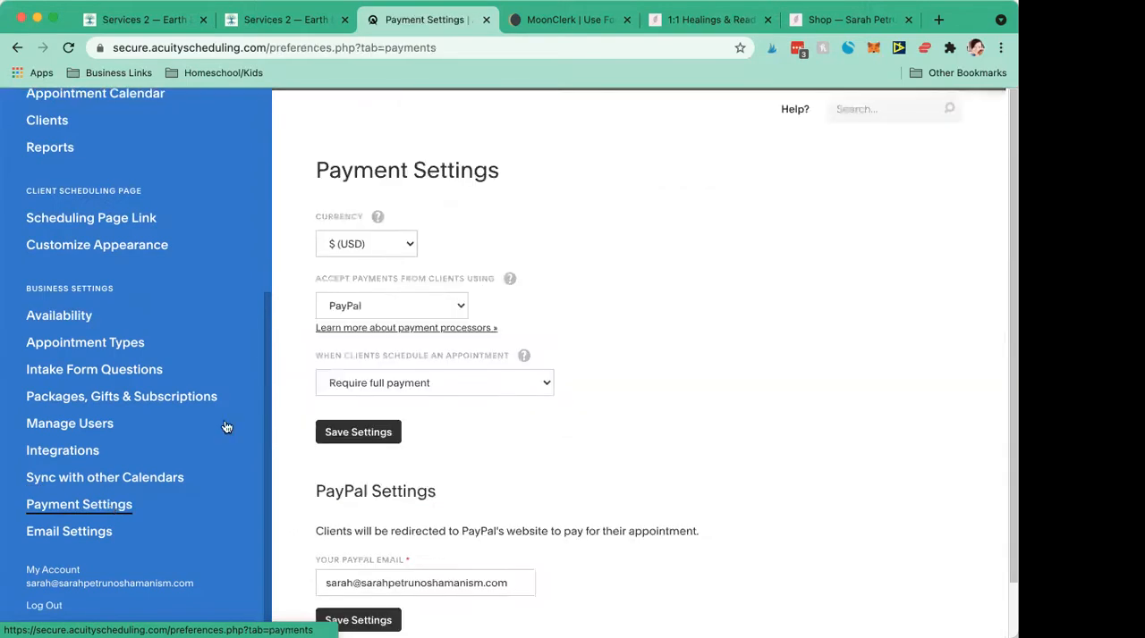
- Check the available payment processors, keep PayPal selected and review the PayPal settings
click(370, 308)
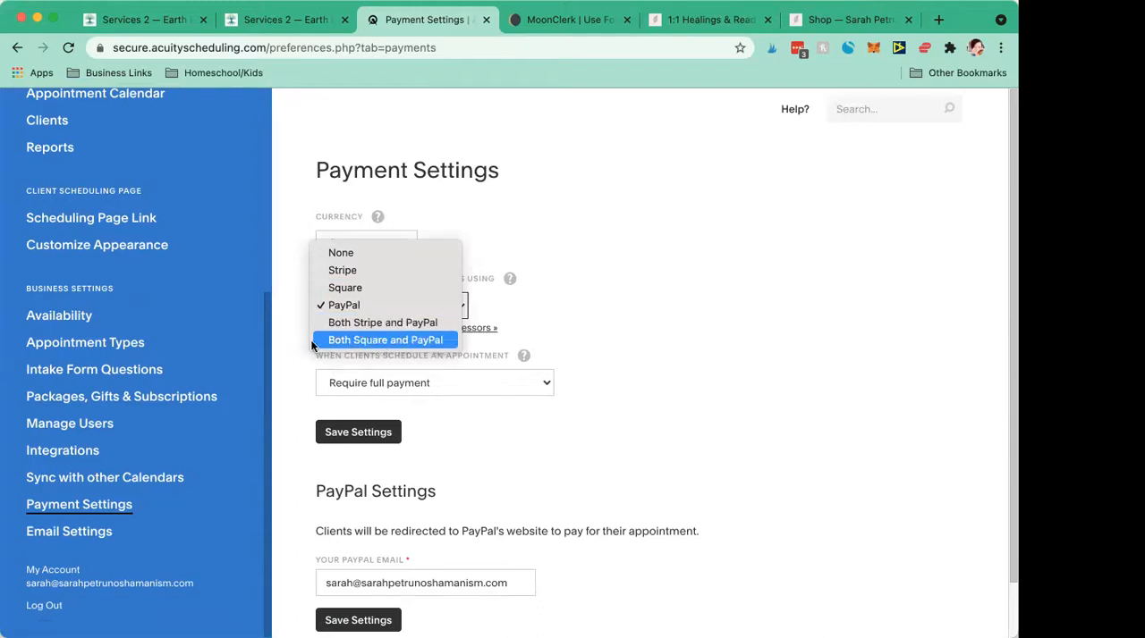
click(334, 309)
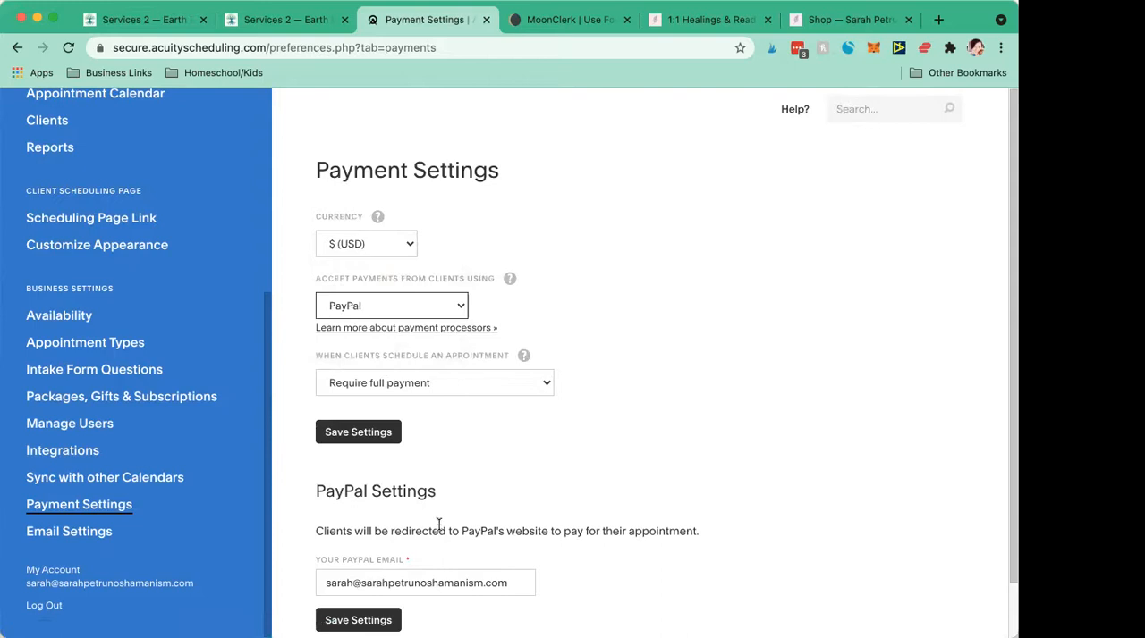
scroll(441, 524, down, 1)
scroll(442, 508, up, 1)
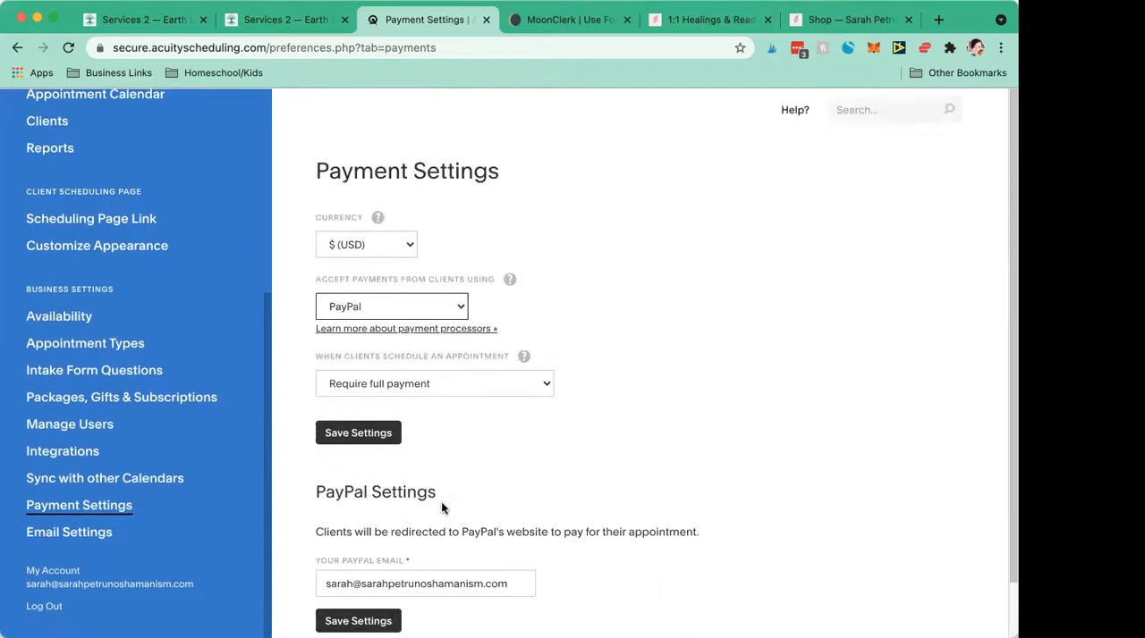
- Open the list of appointment types in the business settings
click(45, 349)
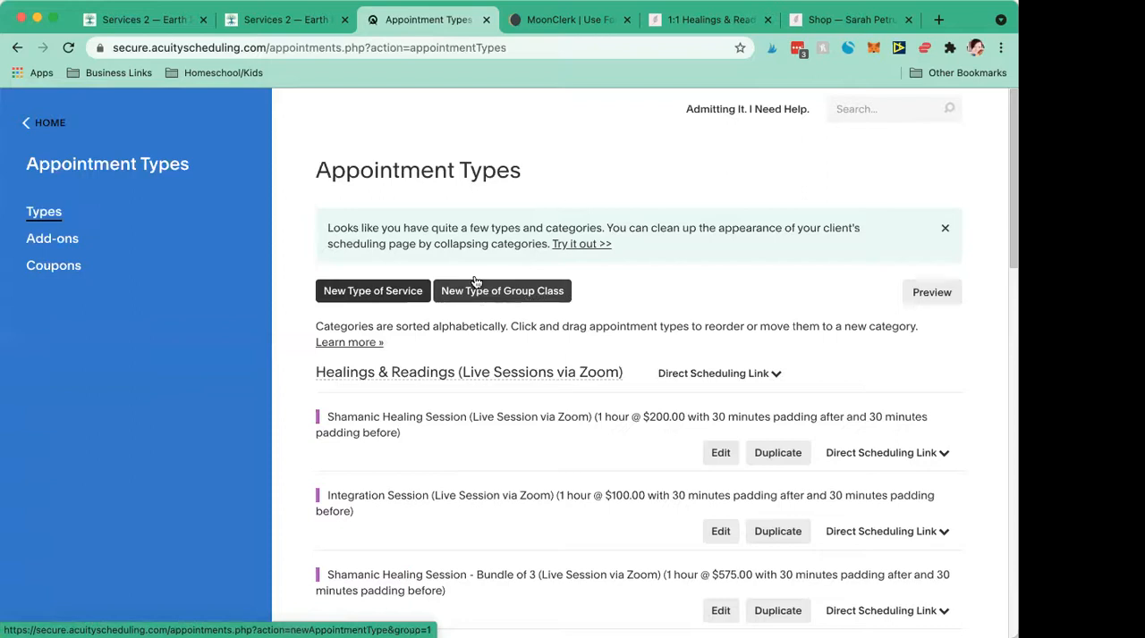
- Start a new service type named Chakra Healing on the Earth Energy Healings calendar, priced at $85
click(353, 293)
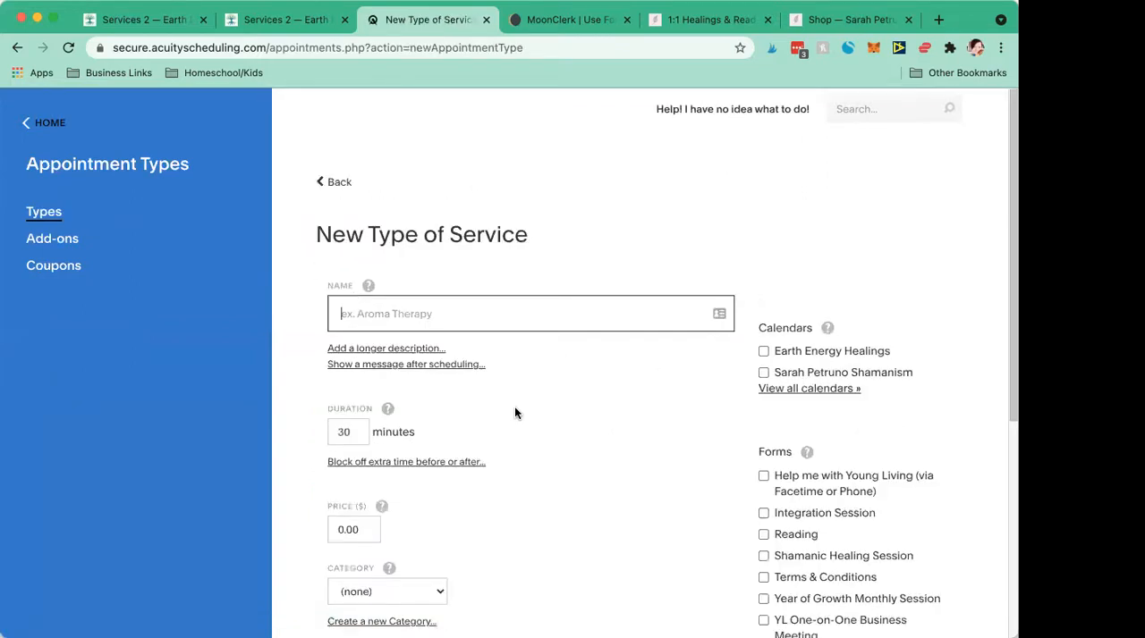
click(764, 352)
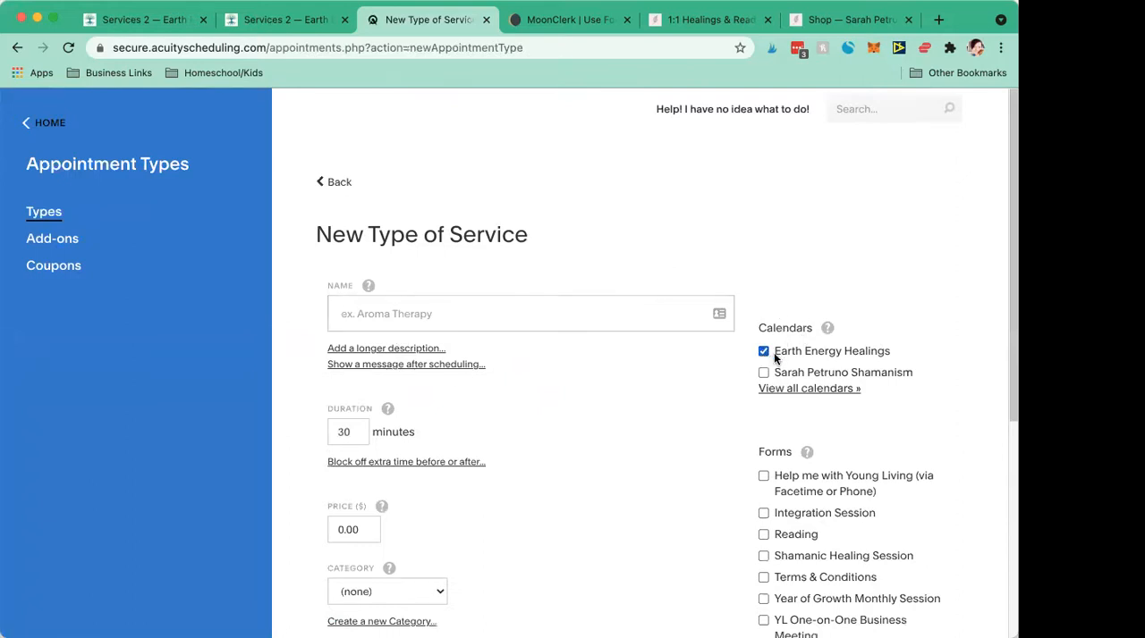
click(373, 309)
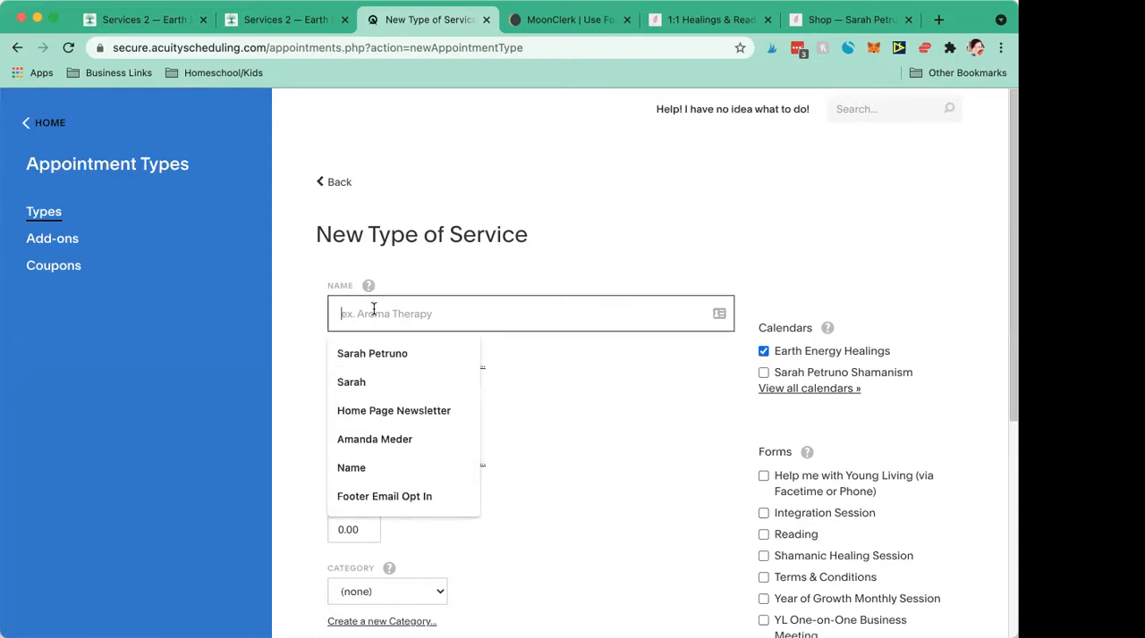
text(Chakra Healing)
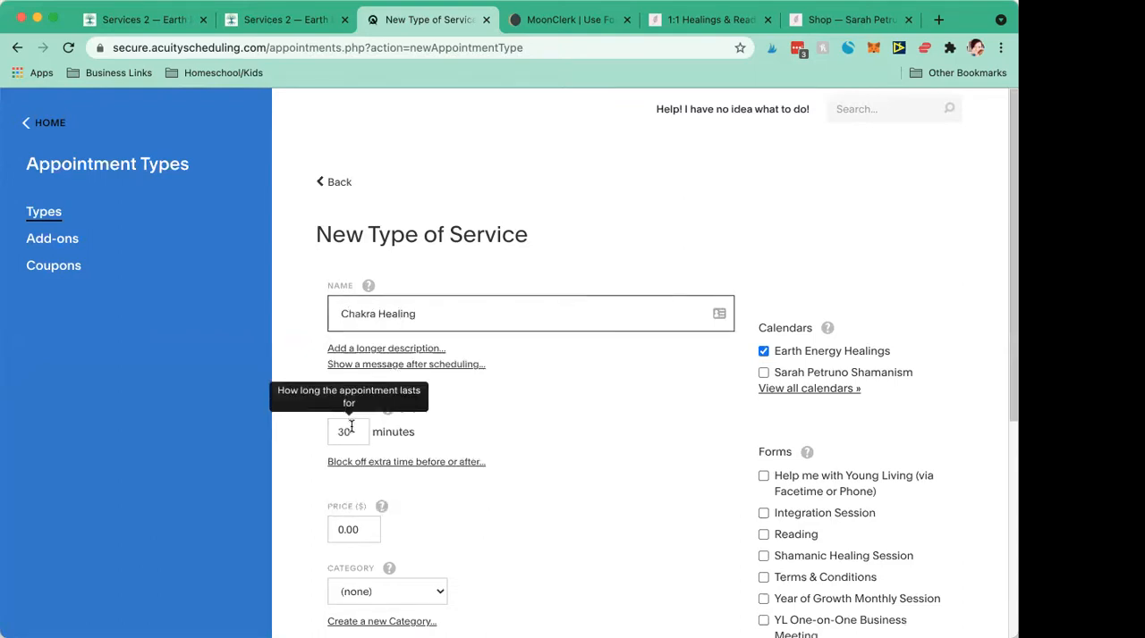
scroll(351, 426, down, 3)
double_click(351, 379)
text(85)
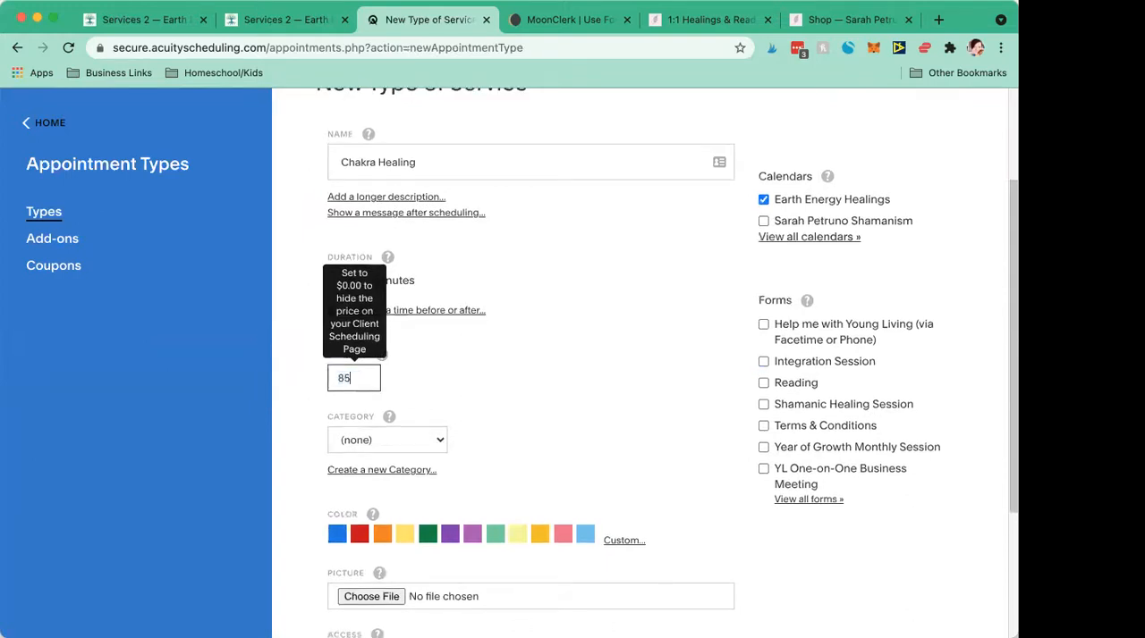
- Create a new category named Distance Healing and save it for the Chakra Healing service
click(385, 440)
click(426, 398)
click(408, 471)
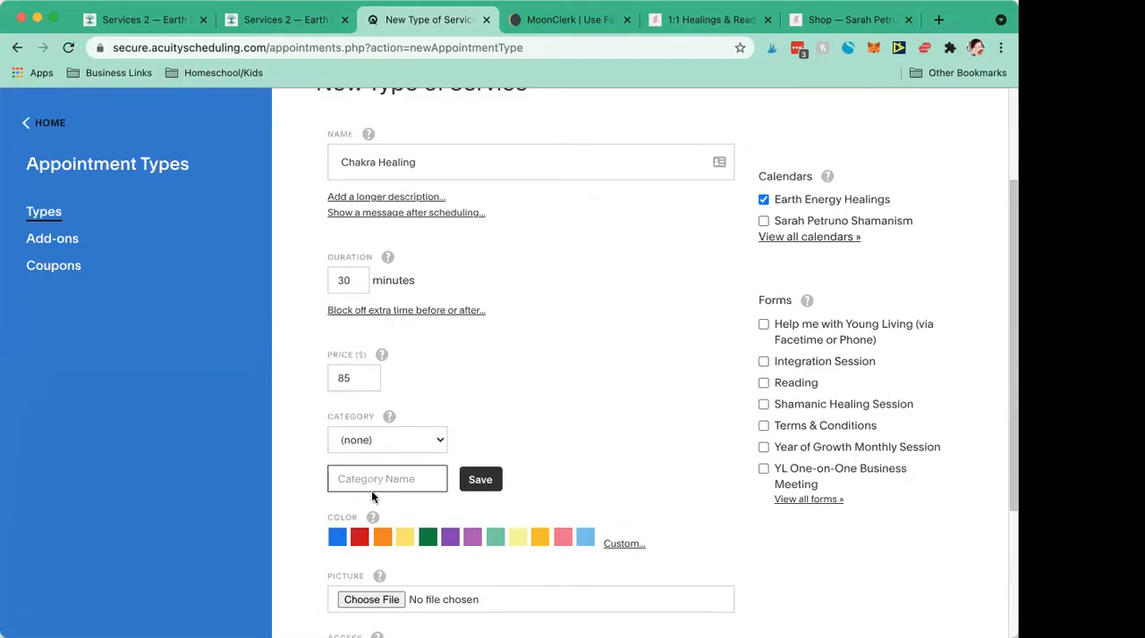
text(He)
key(BackSpace)
text(Distance Healing)
click(479, 480)
- Give the service the dark purple color, keep its access public and create the appointment type
scroll(479, 486, down, 2)
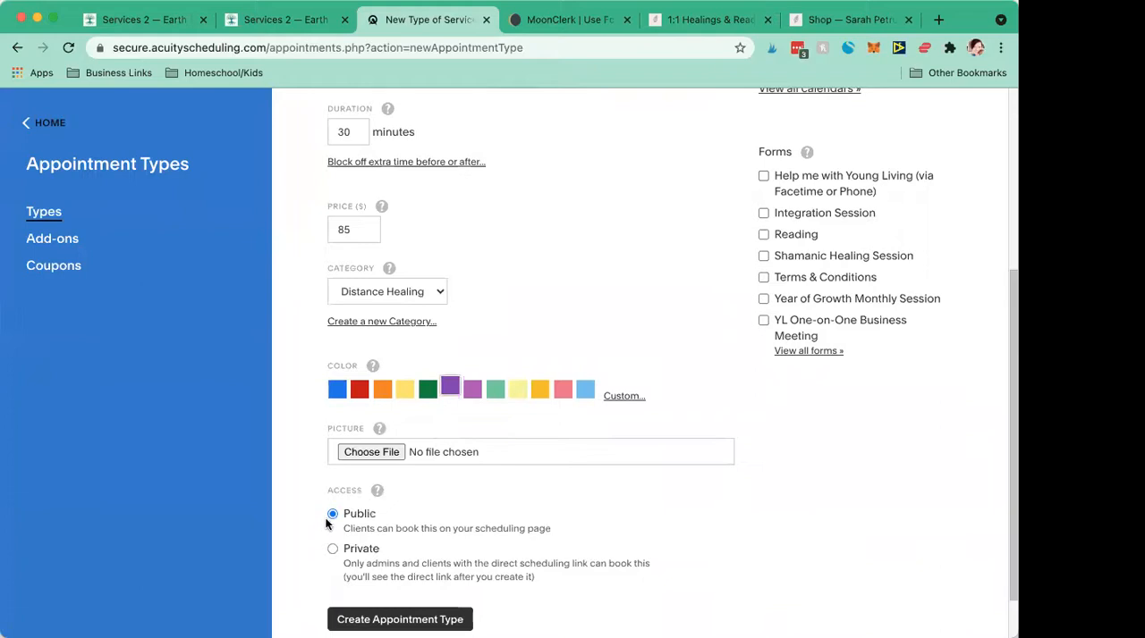
scroll(409, 539, down, 1)
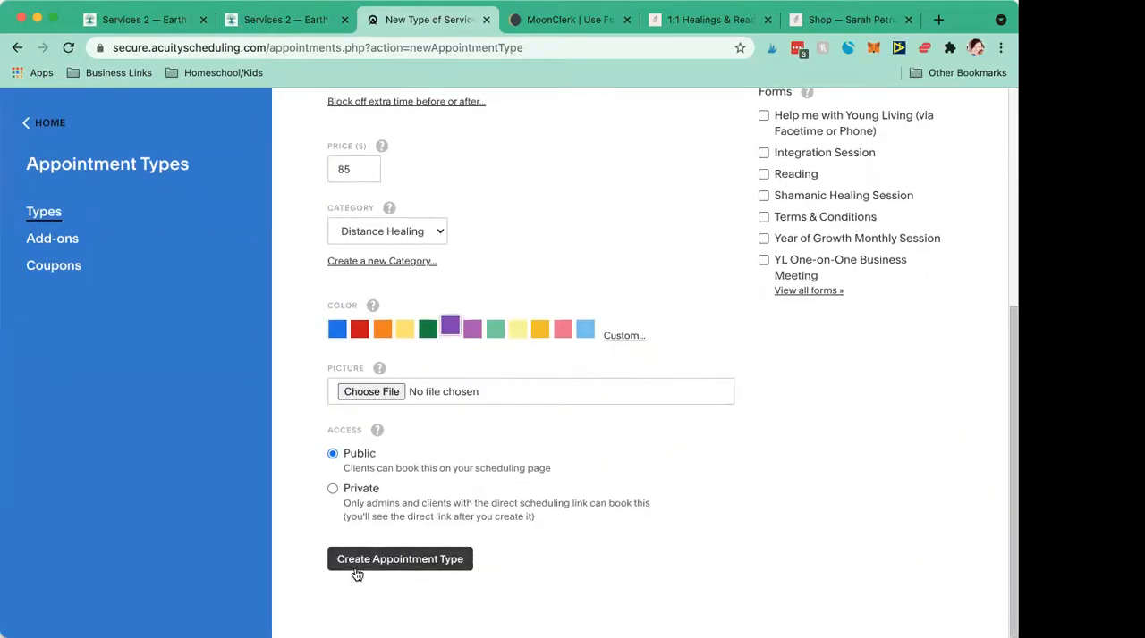
click(388, 568)
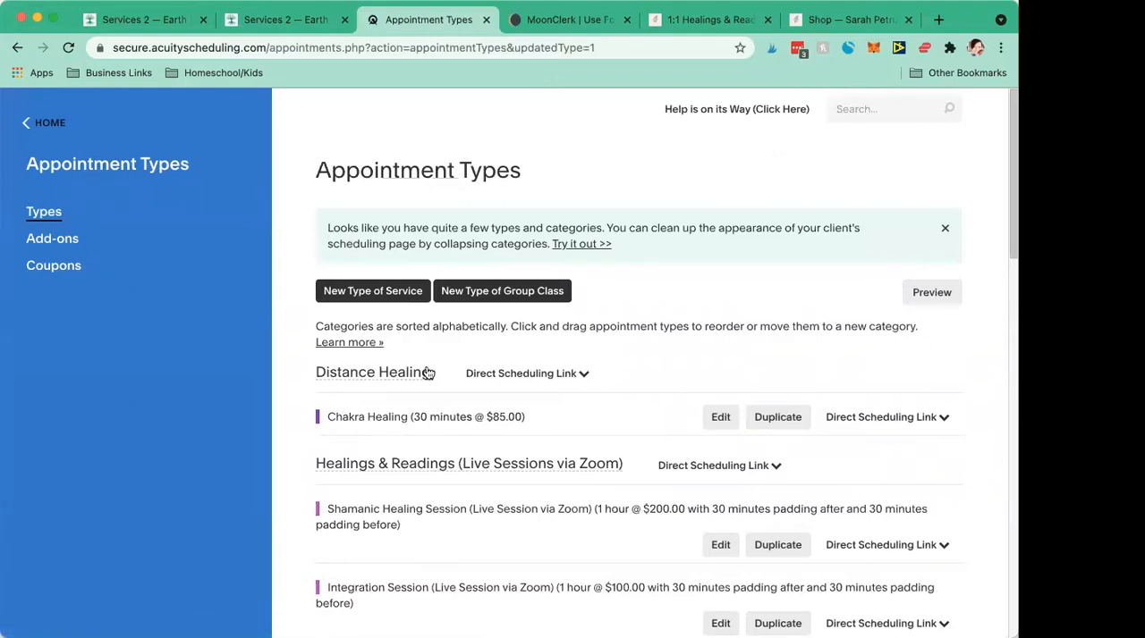
- Open the direct scheduling link of the Distance Healing category, view the client page and return to the appointment types
click(562, 376)
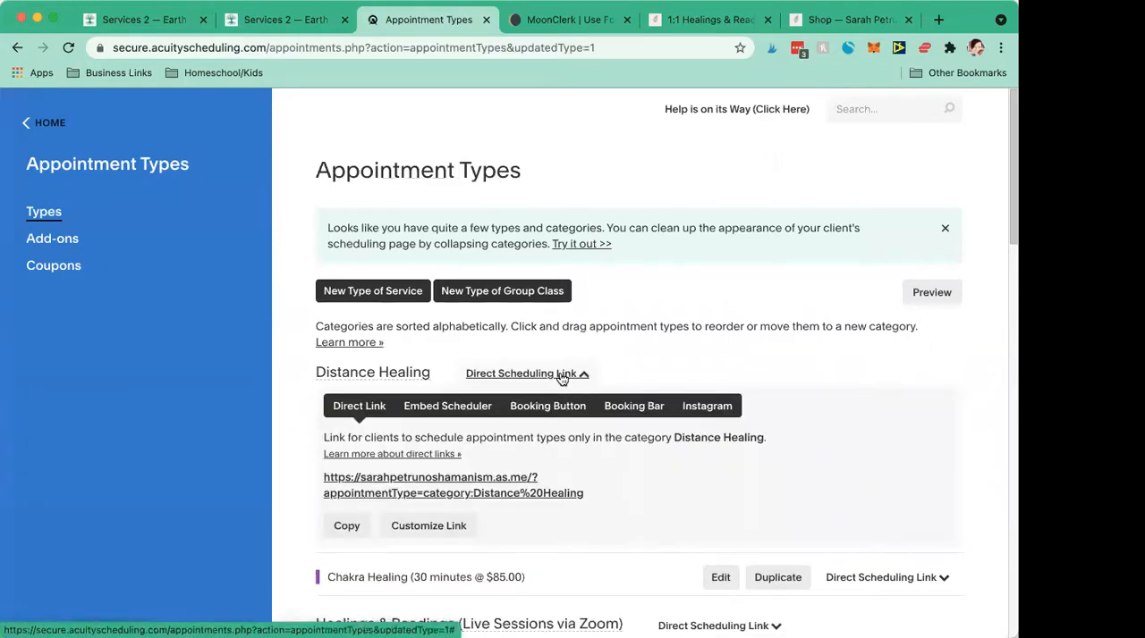
click(393, 483)
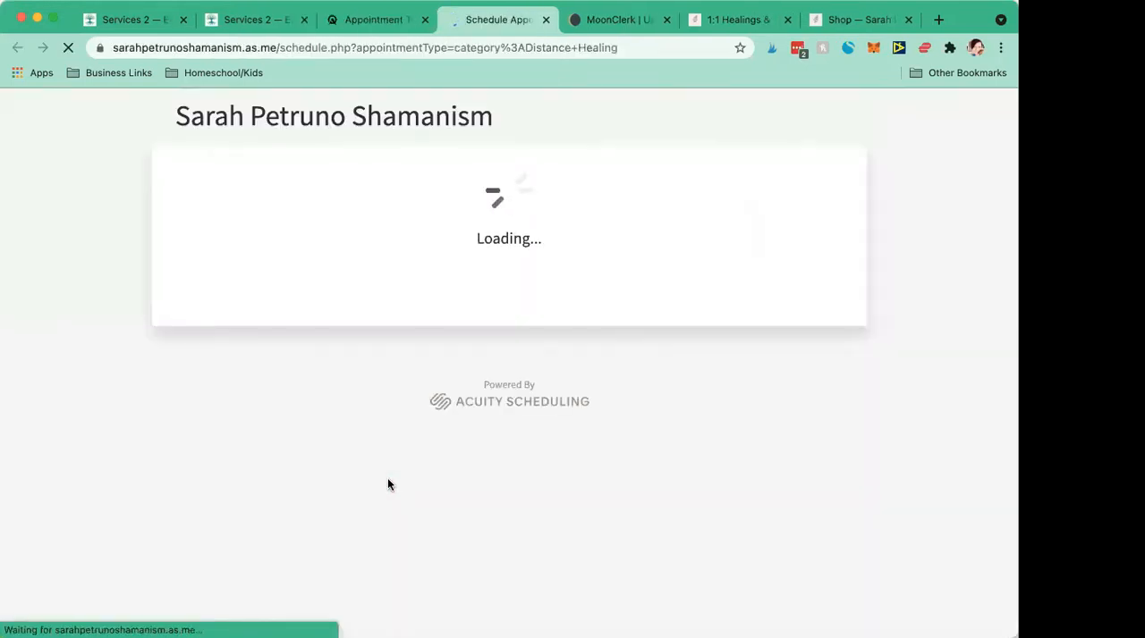
scroll(394, 408, down, 5)
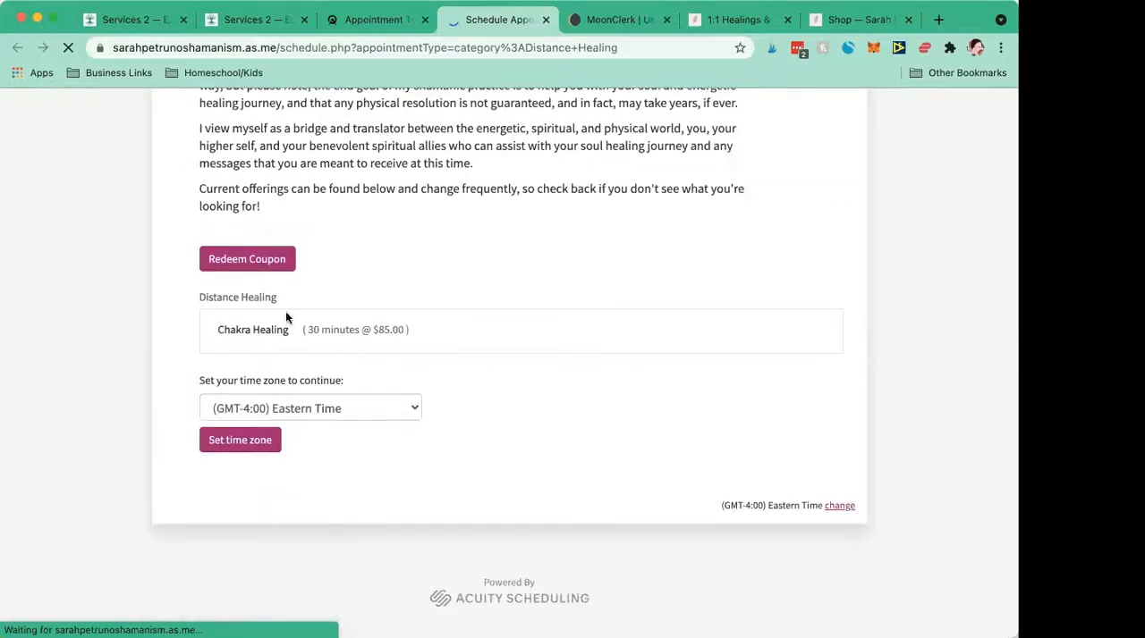
click(348, 26)
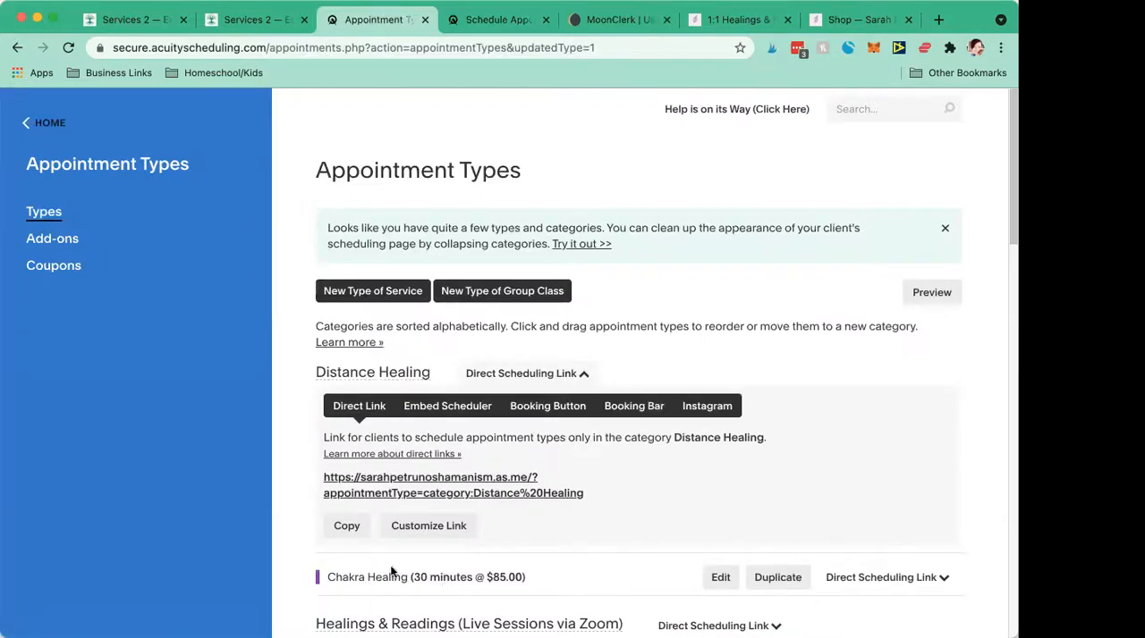
- Go to the intake form questions and start a new custom form named Chakra Healing
click(30, 136)
scroll(63, 434, down, 5)
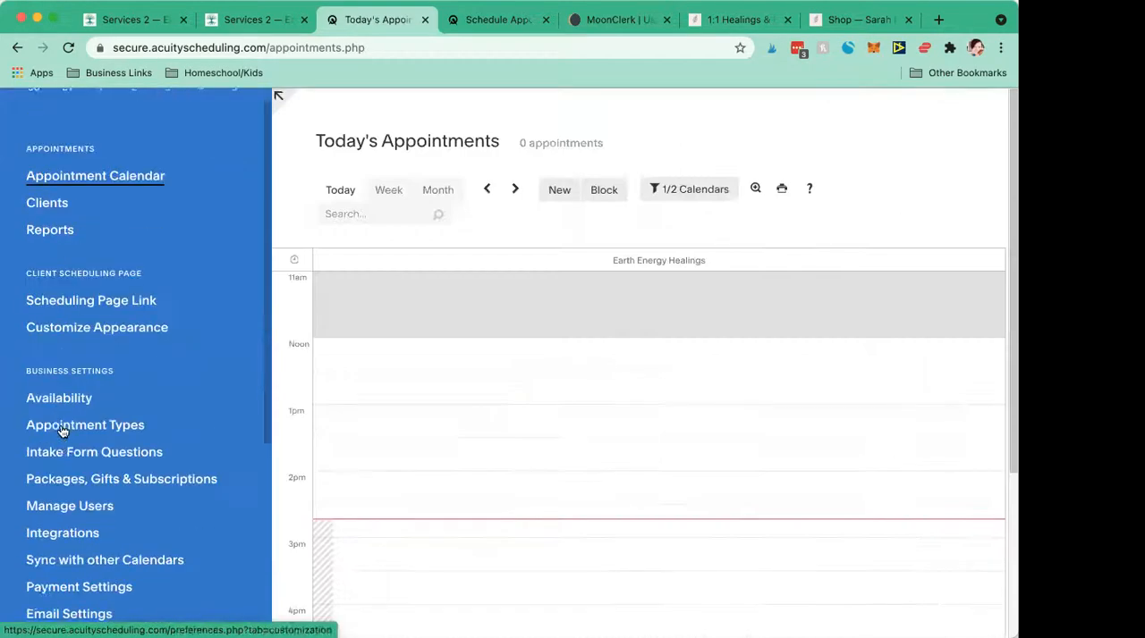
click(69, 436)
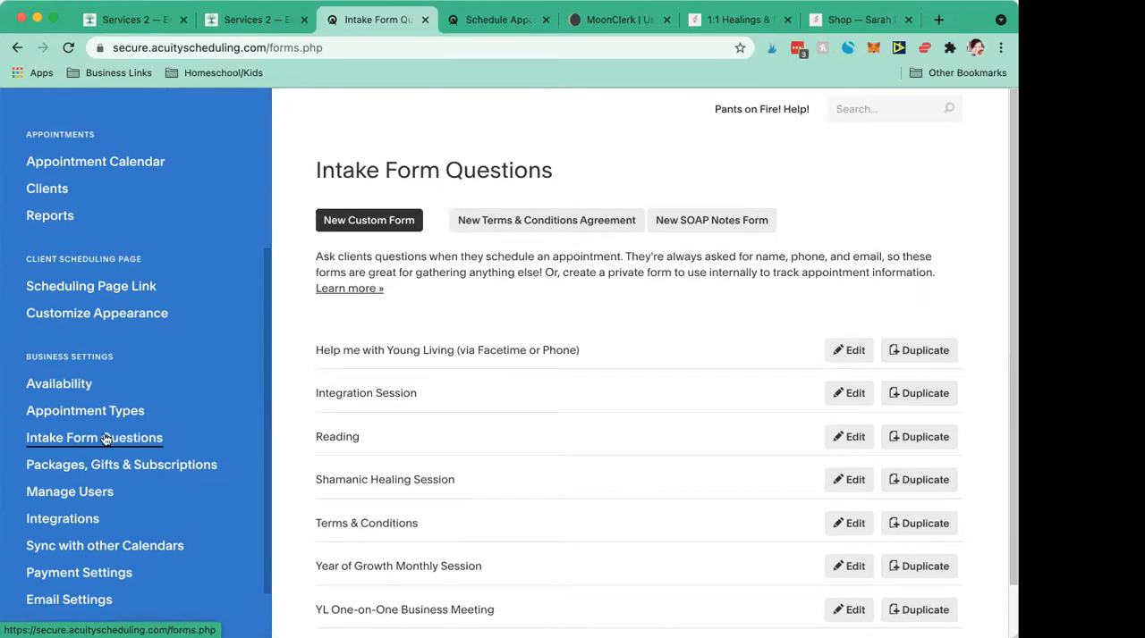
click(364, 228)
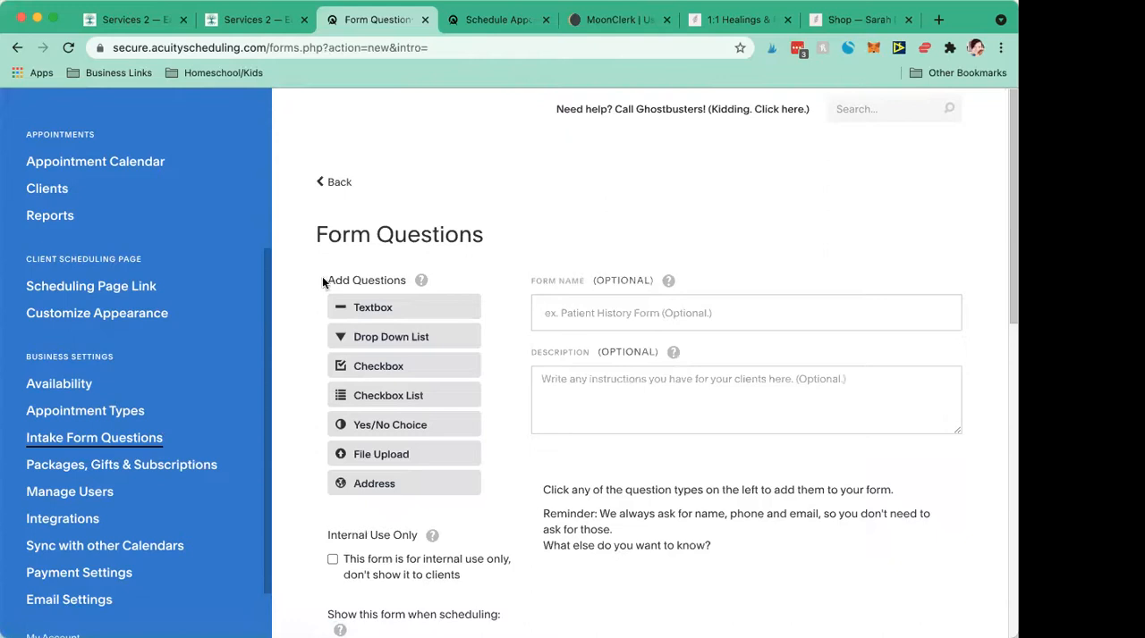
click(618, 311)
text(Chakra Healing)
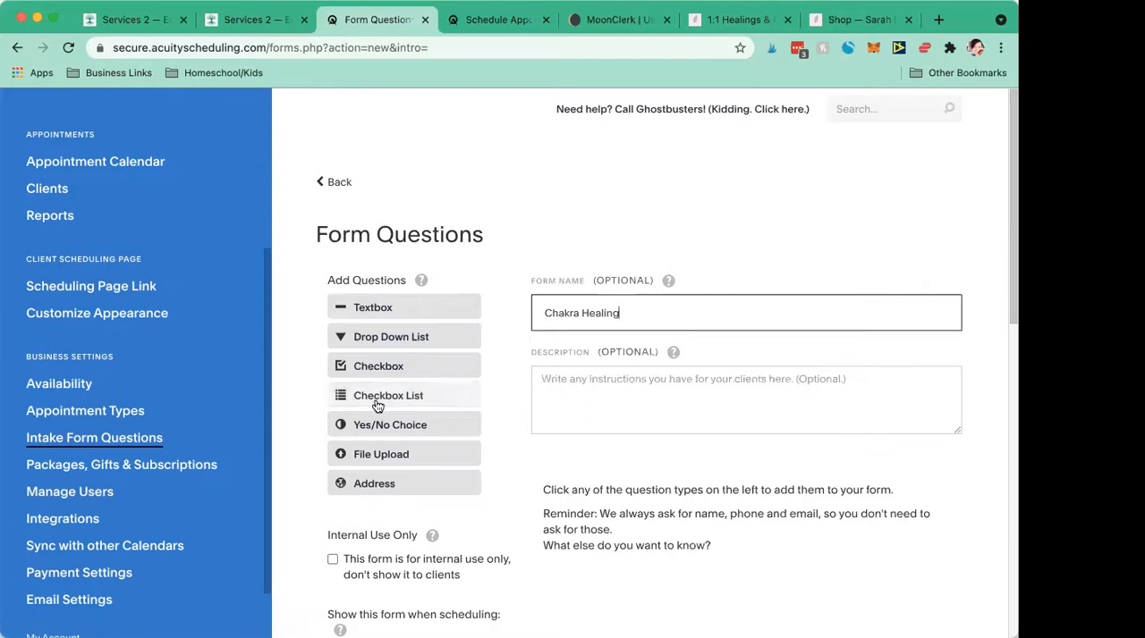
- Leave the form description empty, add a small textbox question called Name, and save the question and form
click(565, 396)
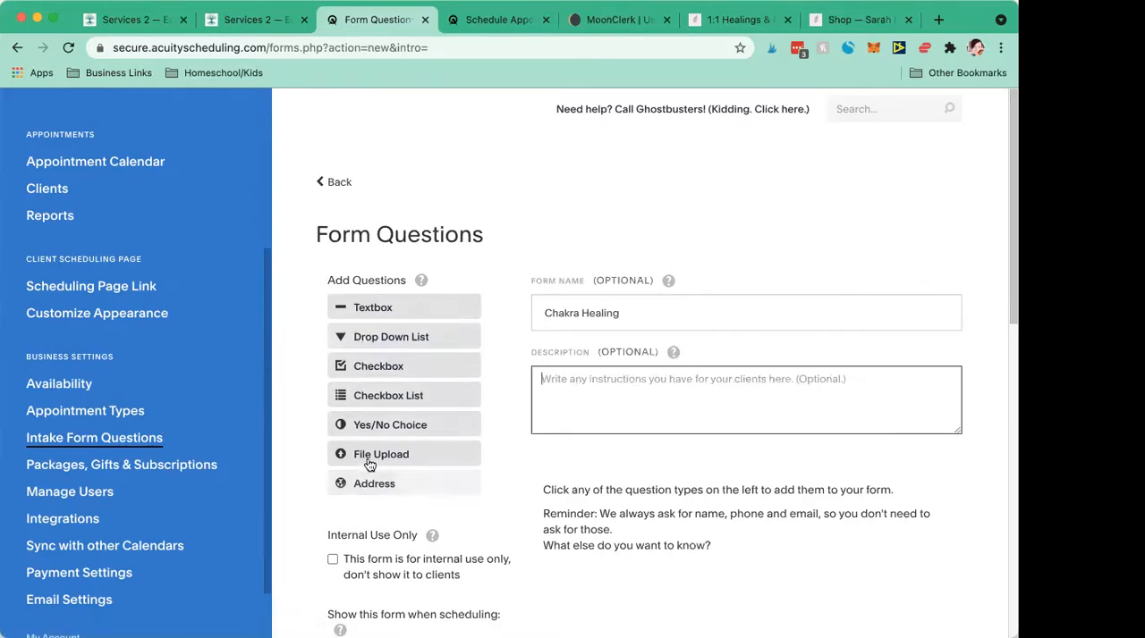
scroll(364, 353, down, 2)
scroll(364, 355, up, 2)
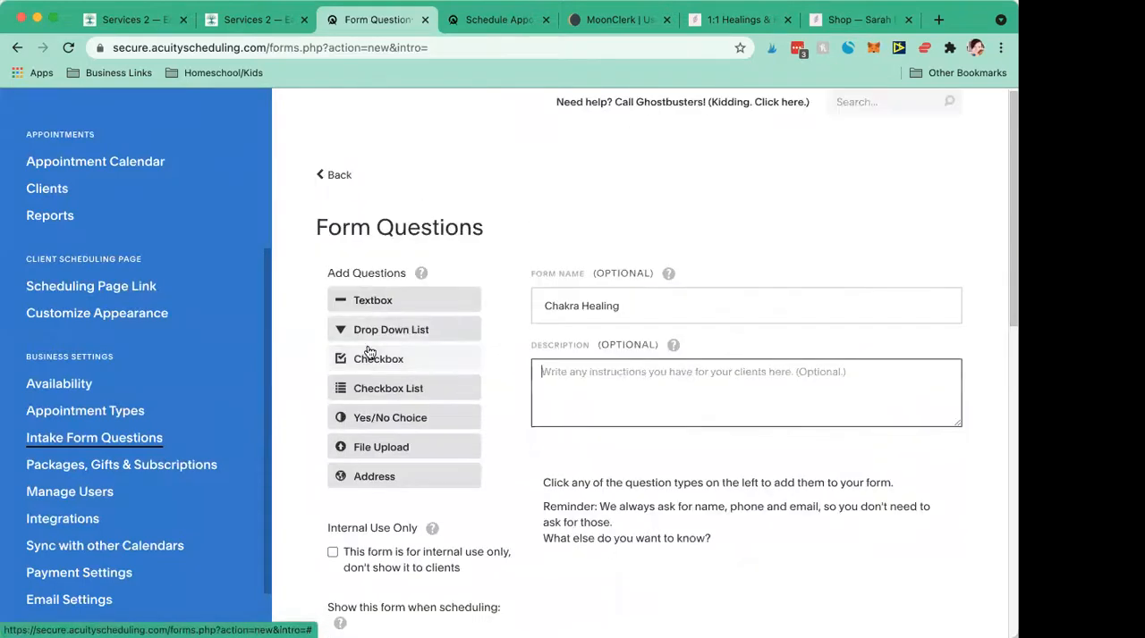
click(370, 300)
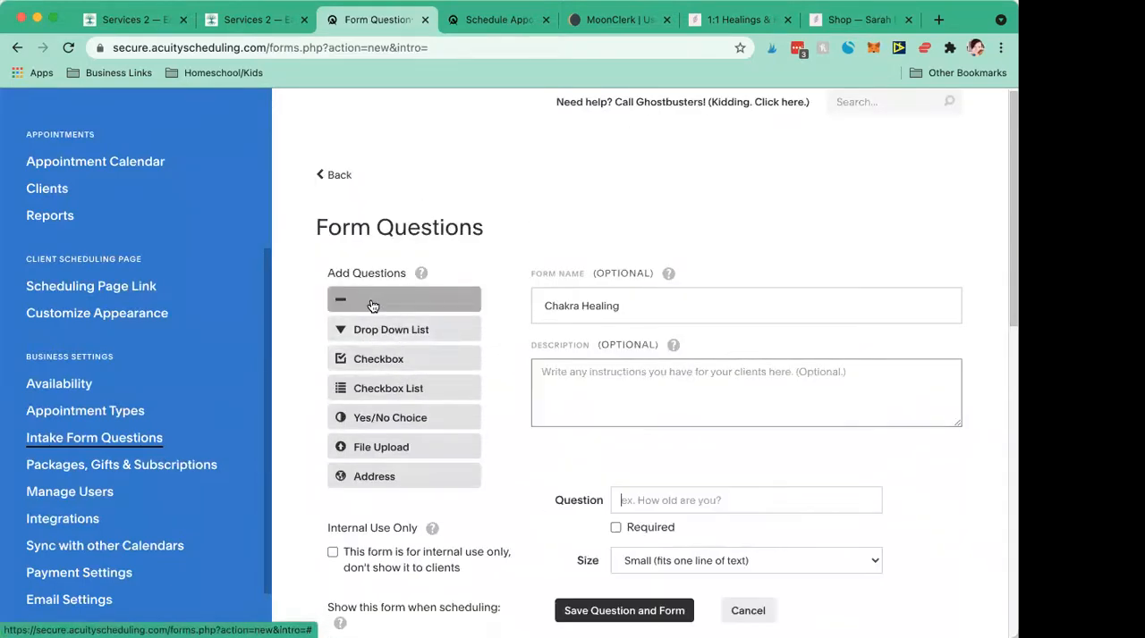
scroll(781, 505, down, 5)
text(Name)
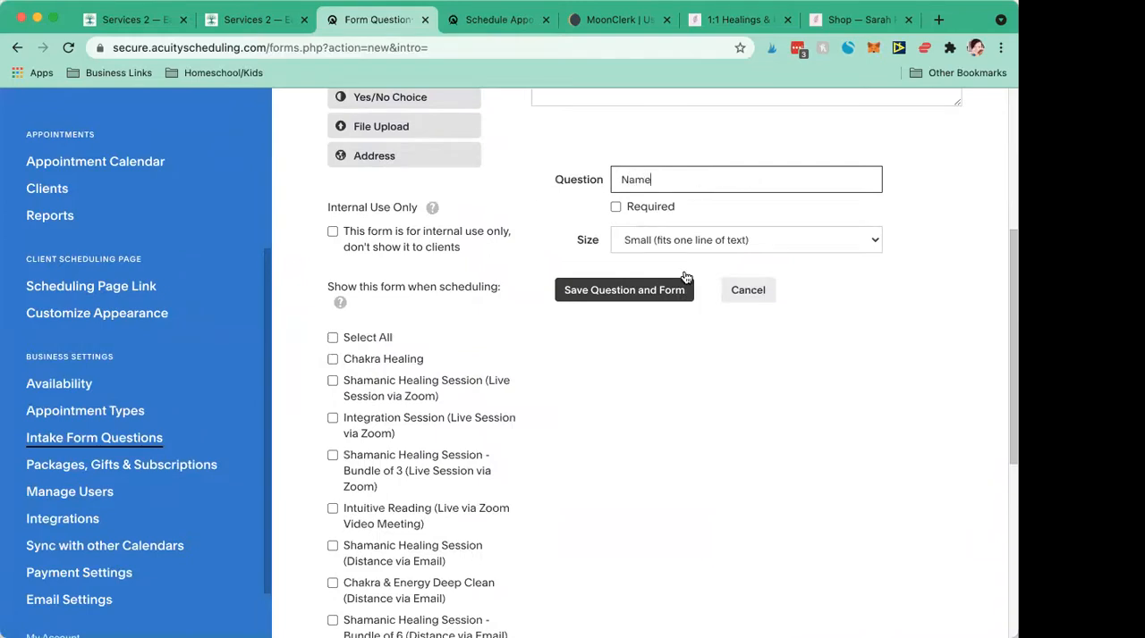
click(635, 291)
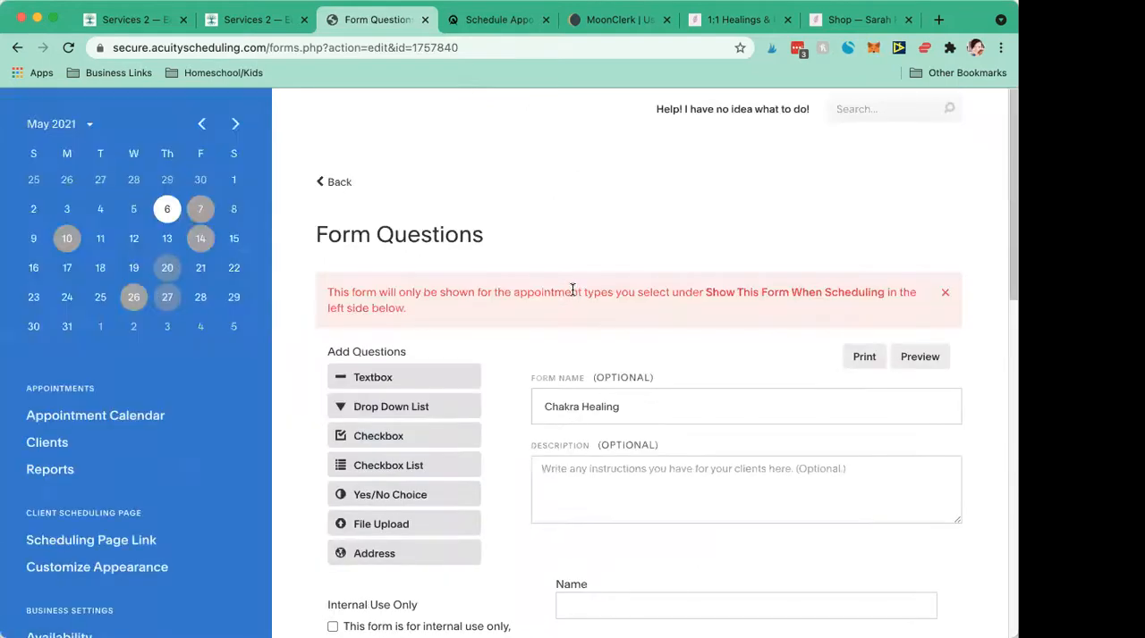
- Set the form to show when scheduling the Chakra Healing appointment type and save it
scroll(572, 291, down, 5)
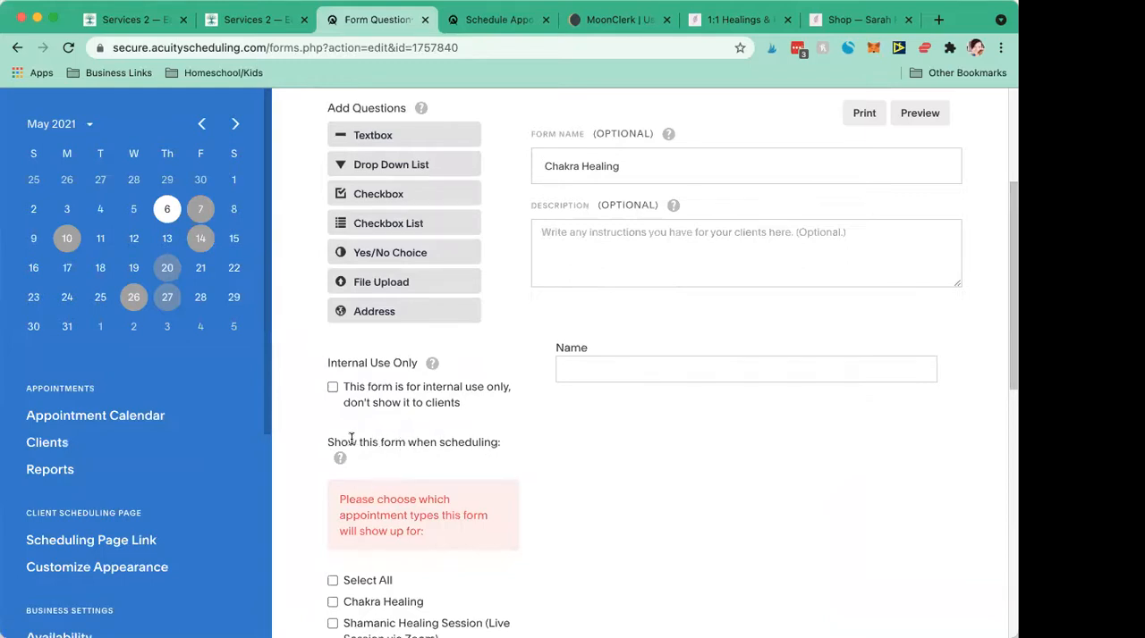
scroll(458, 477, down, 4)
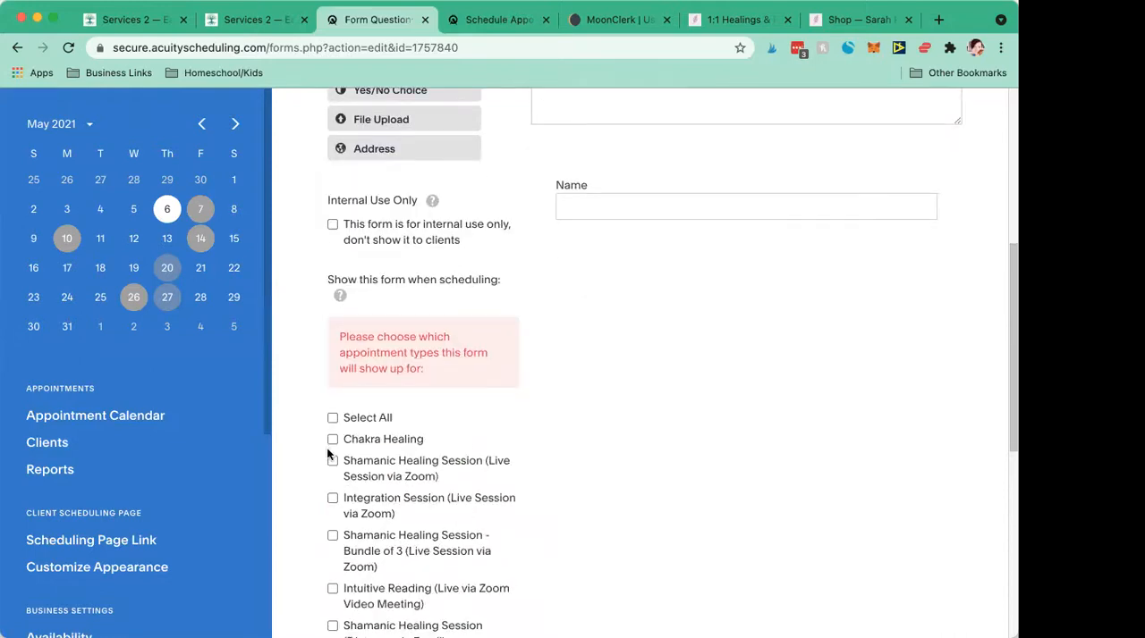
click(332, 440)
scroll(518, 397, up, 7)
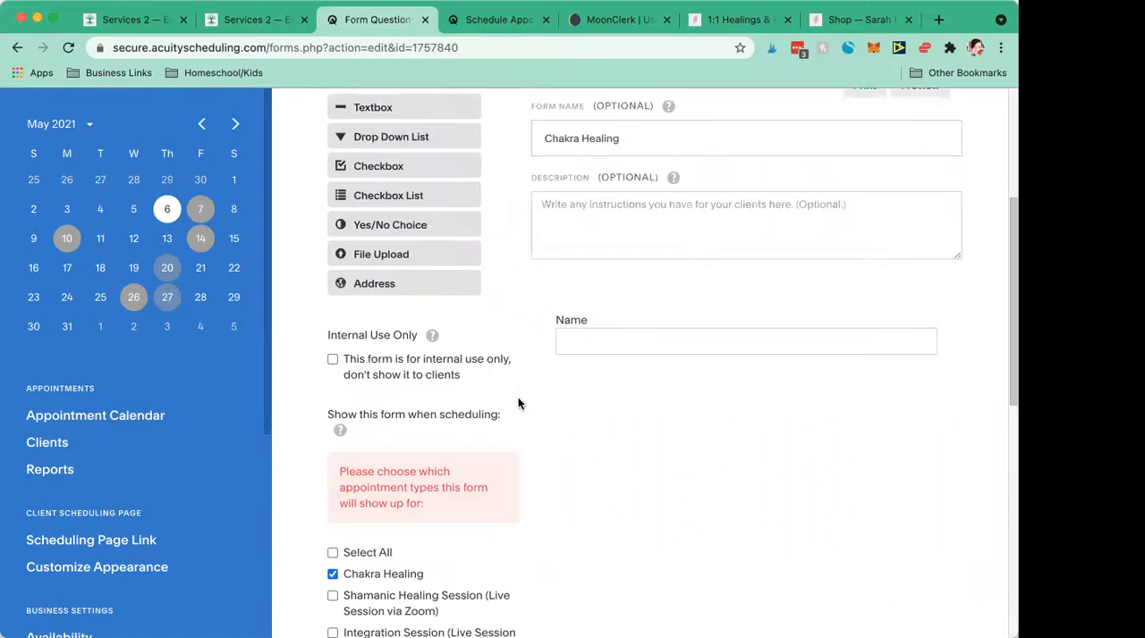
scroll(567, 259, down, 18)
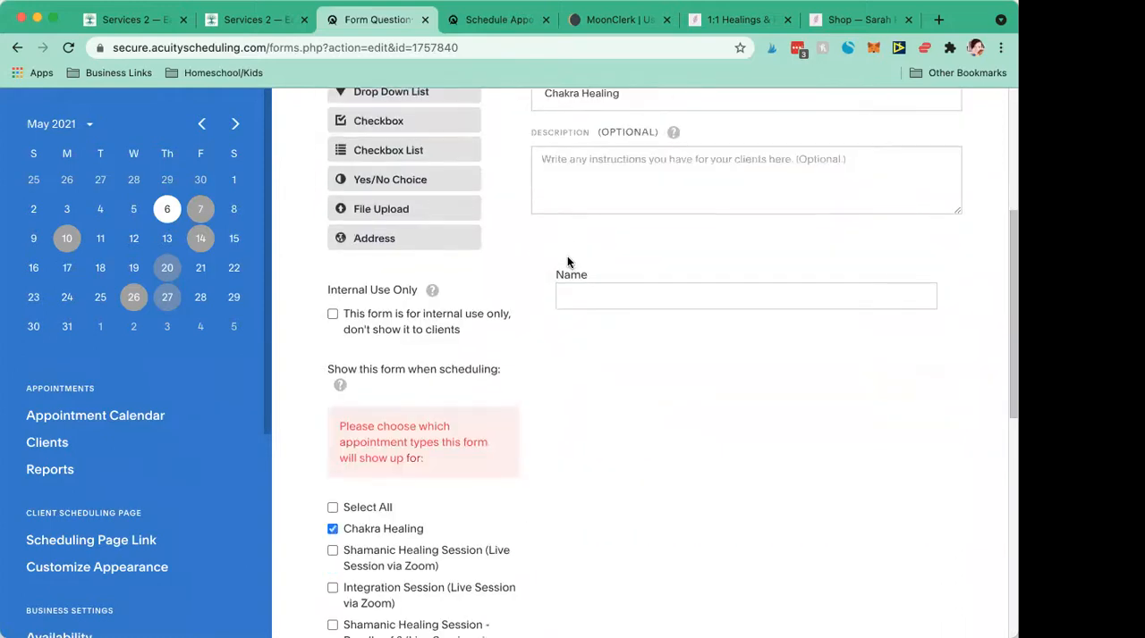
click(361, 568)
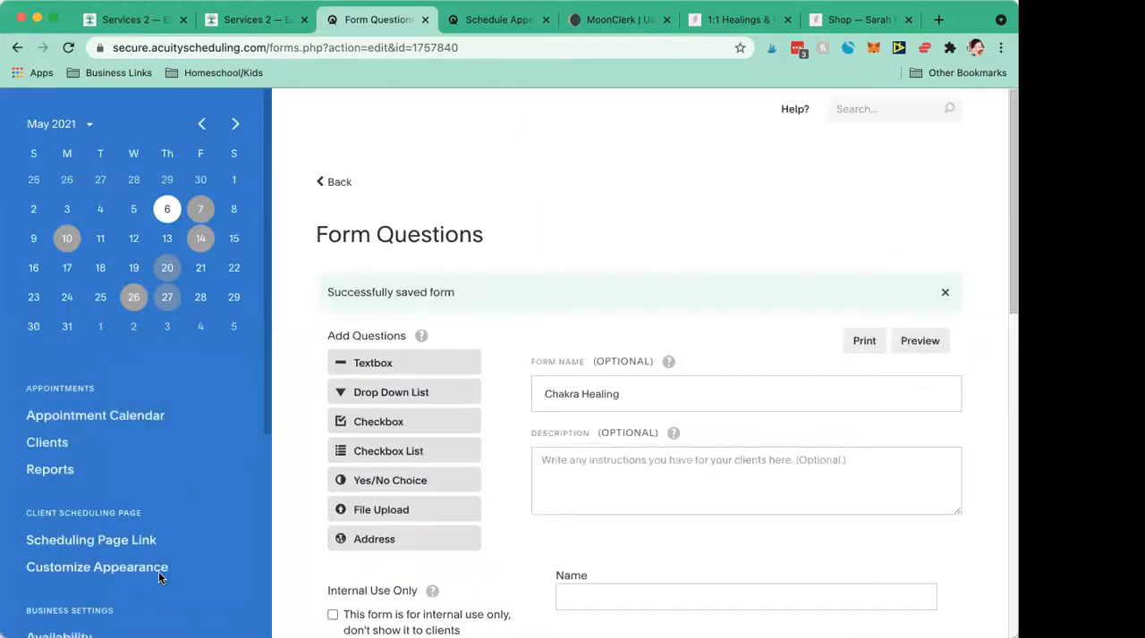
- Open the scheduling page link settings and choose Chakra Healing as the appointment type for direct links and embedding
scroll(181, 521, down, 2)
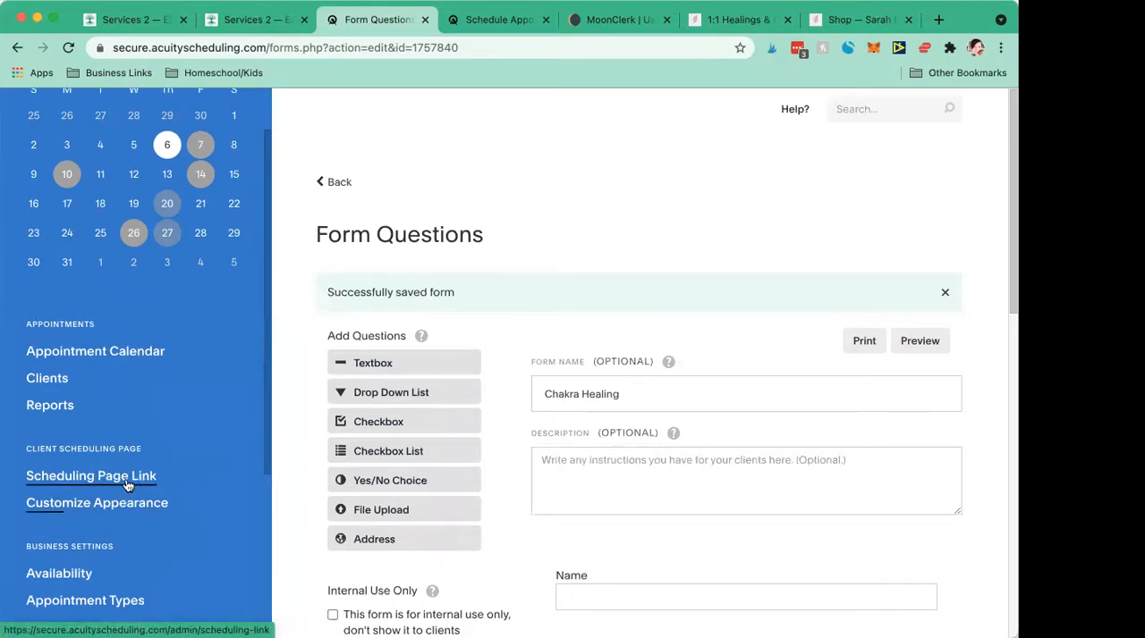
click(128, 486)
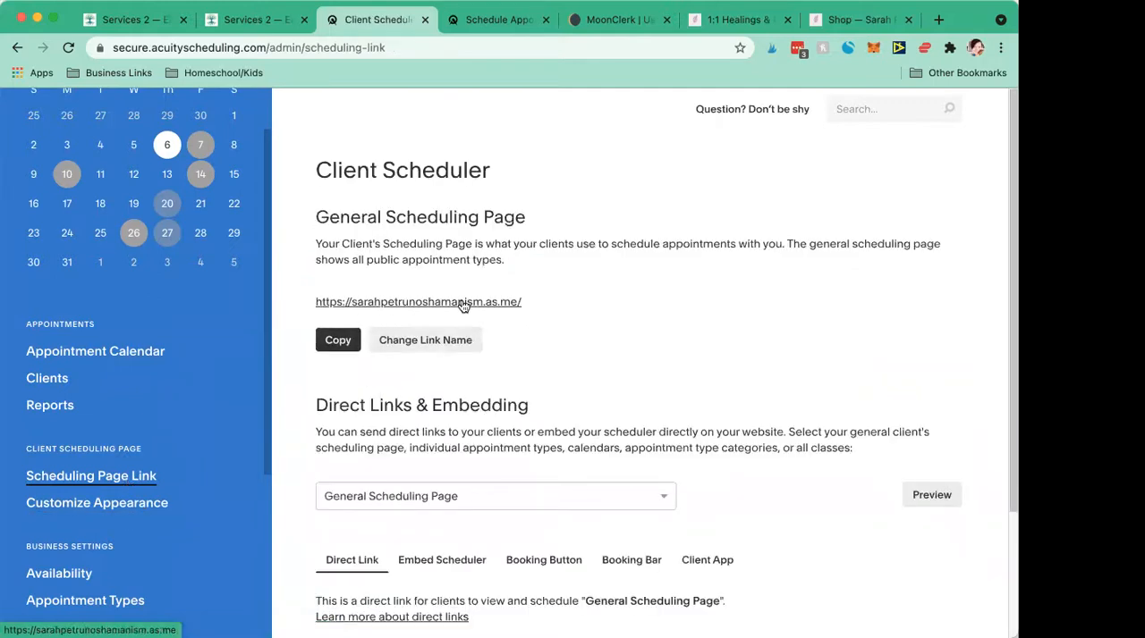
scroll(465, 416, down, 3)
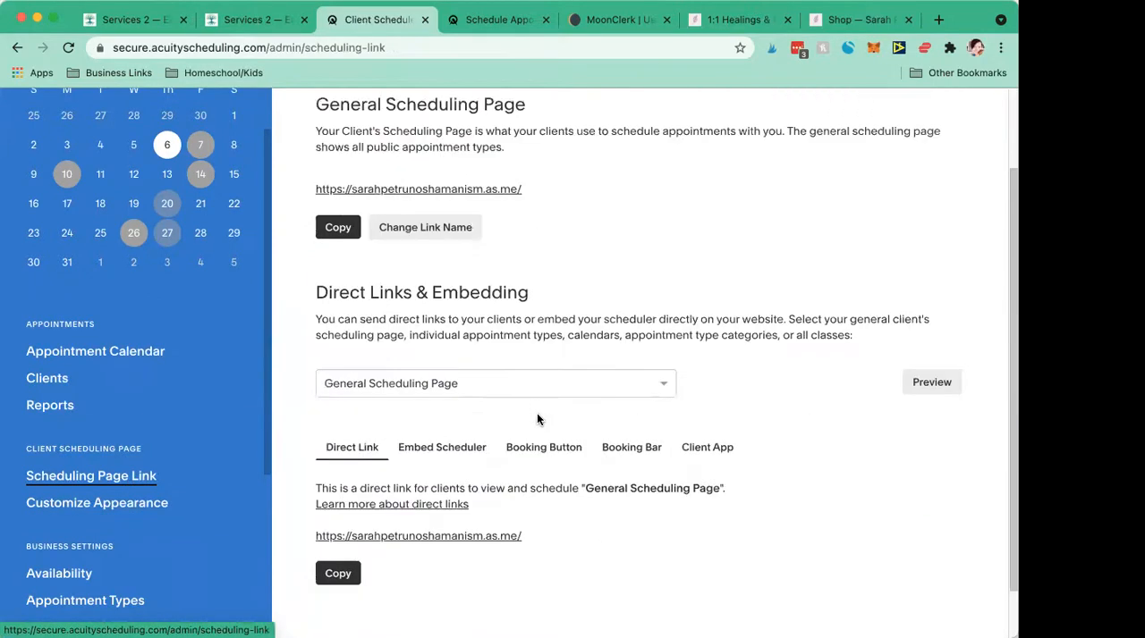
click(443, 352)
click(475, 311)
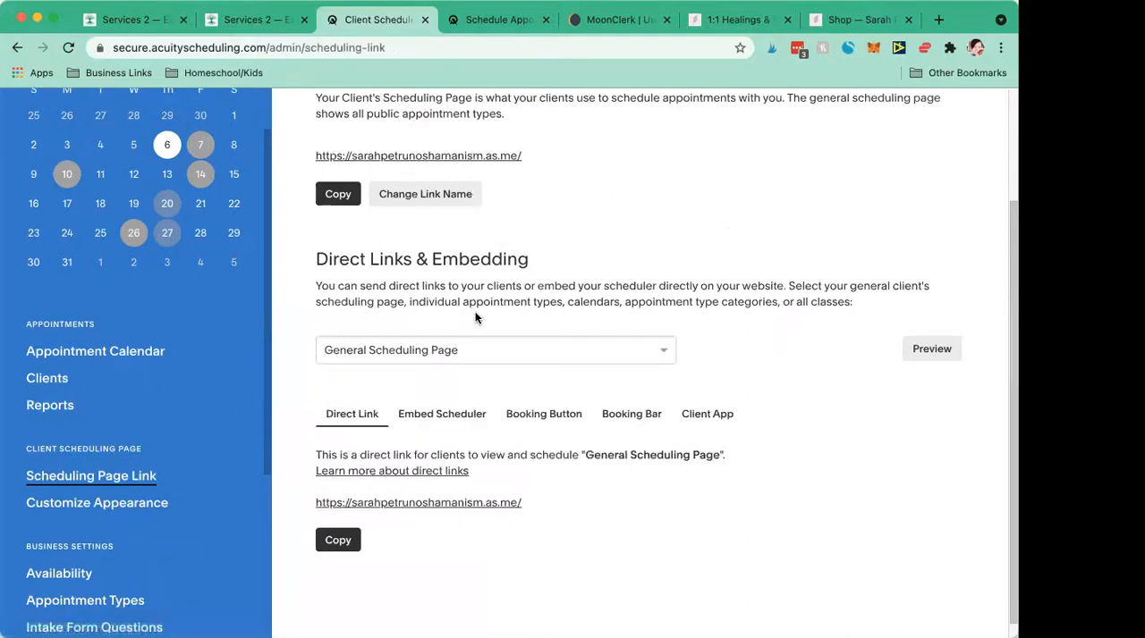
click(485, 355)
click(585, 306)
click(400, 352)
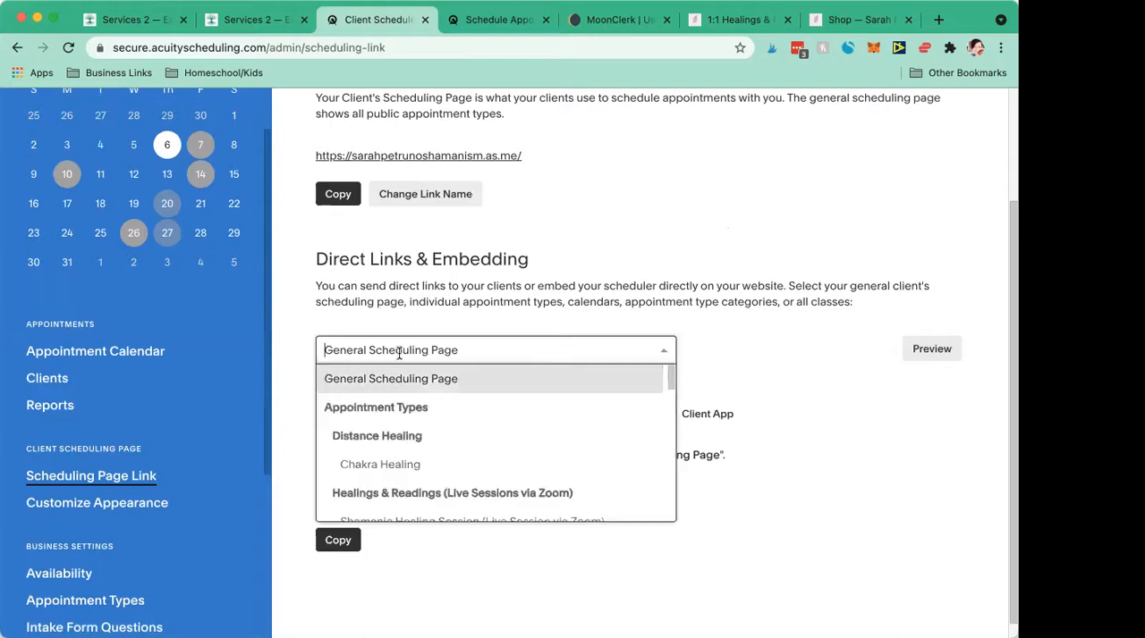
click(383, 466)
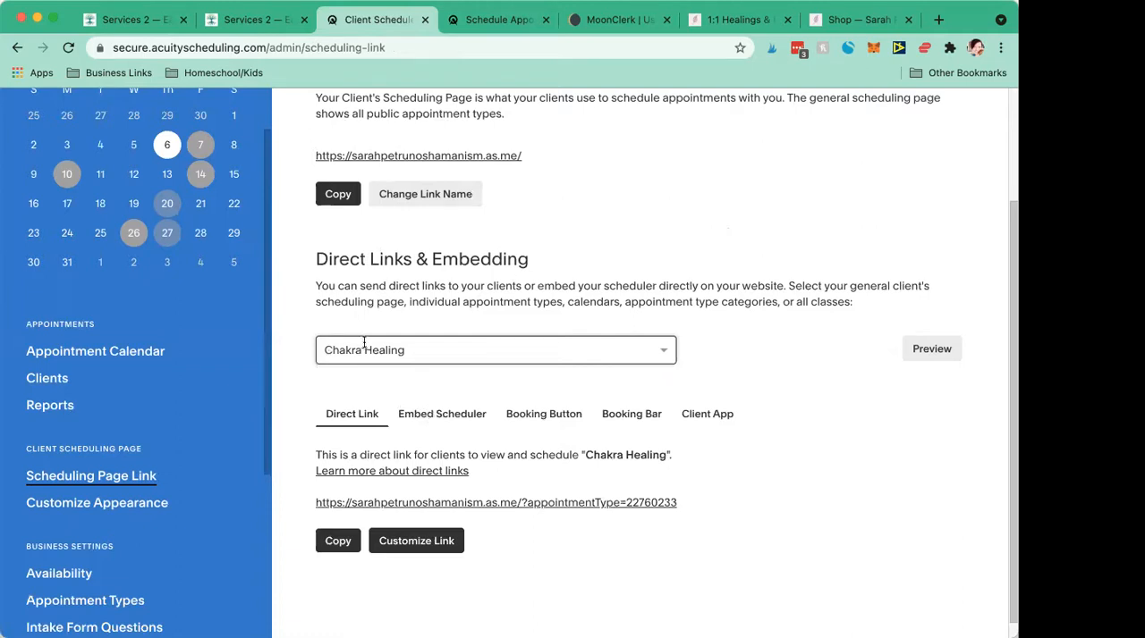
- Open the direct link for Chakra Healing and view its client booking page
click(509, 505)
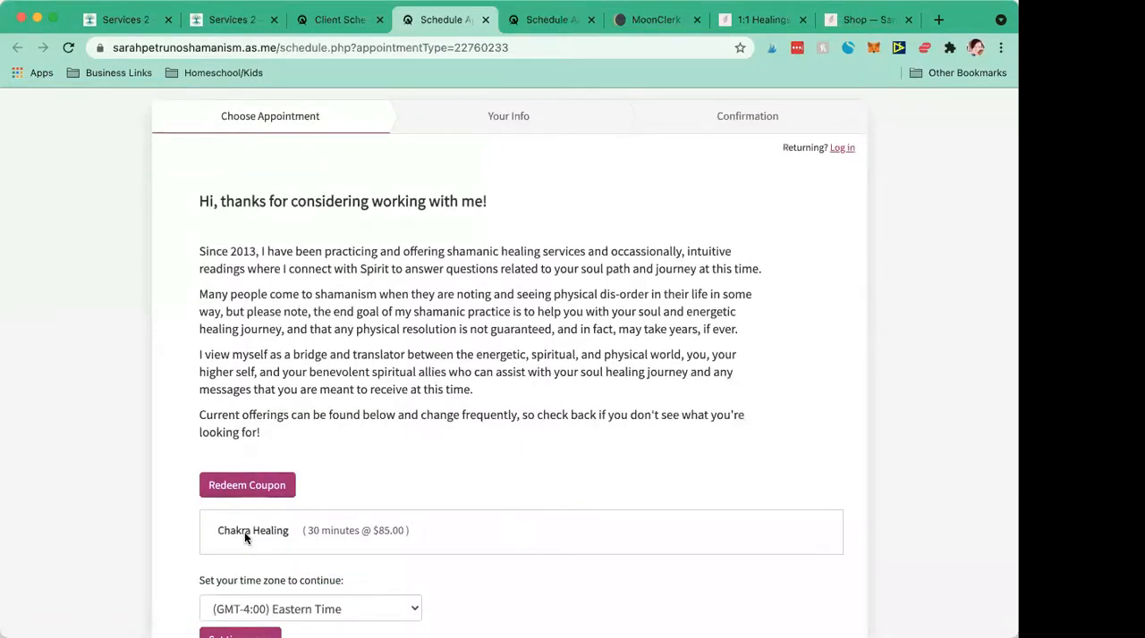
click(344, 27)
click(440, 20)
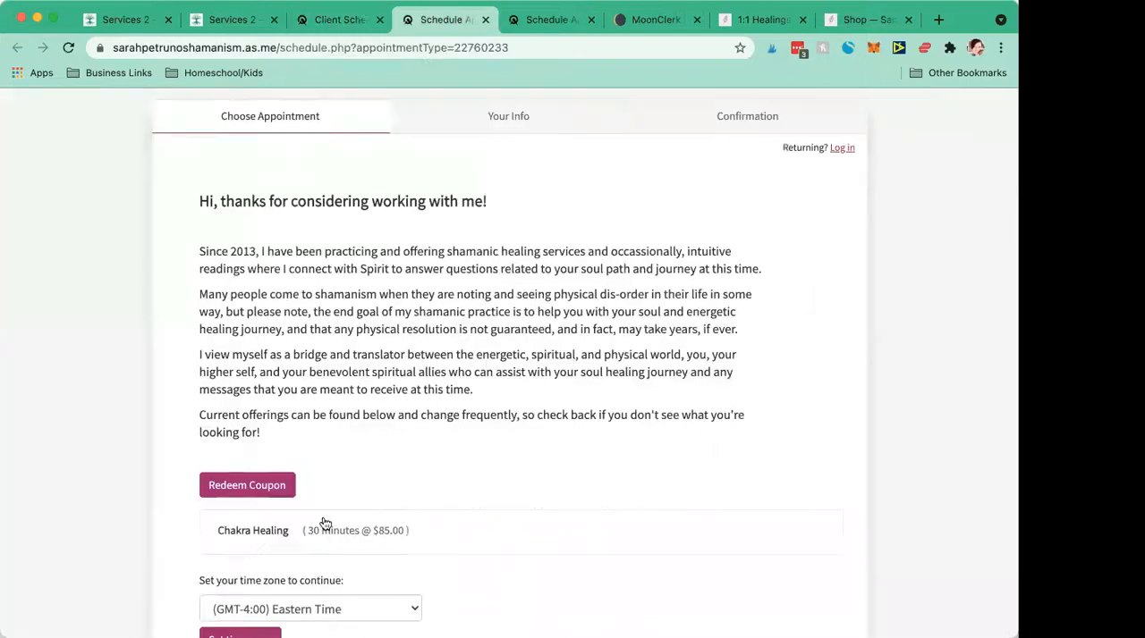
- Switch to the Squarespace Services page editor and cancel the scheduling block settings under Book Your Session
click(128, 25)
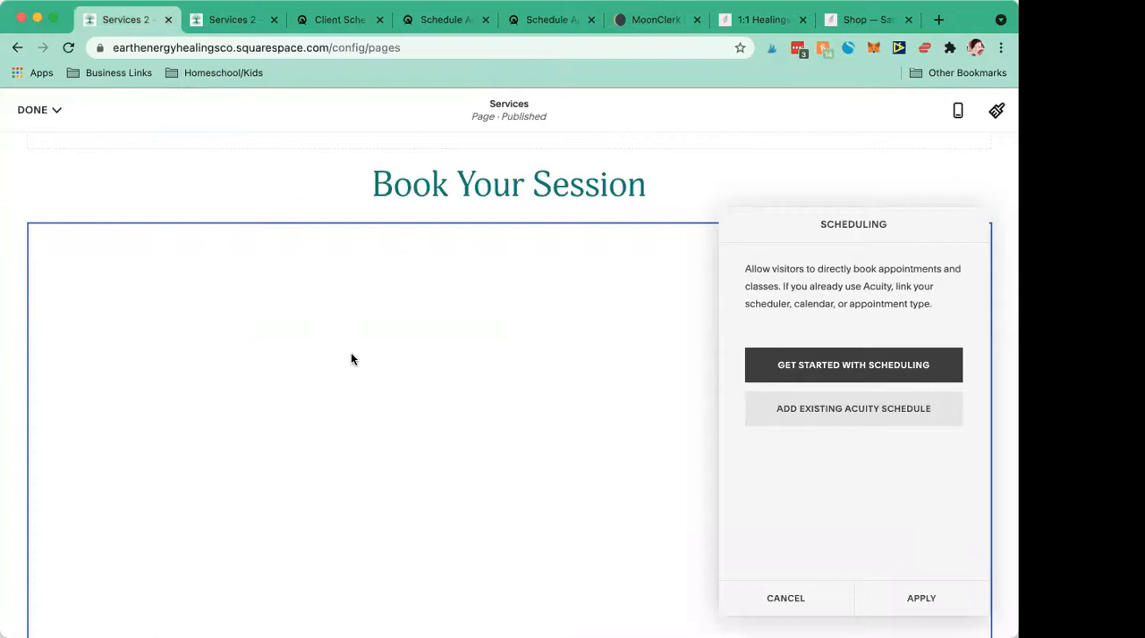
scroll(350, 358, up, 5)
click(787, 601)
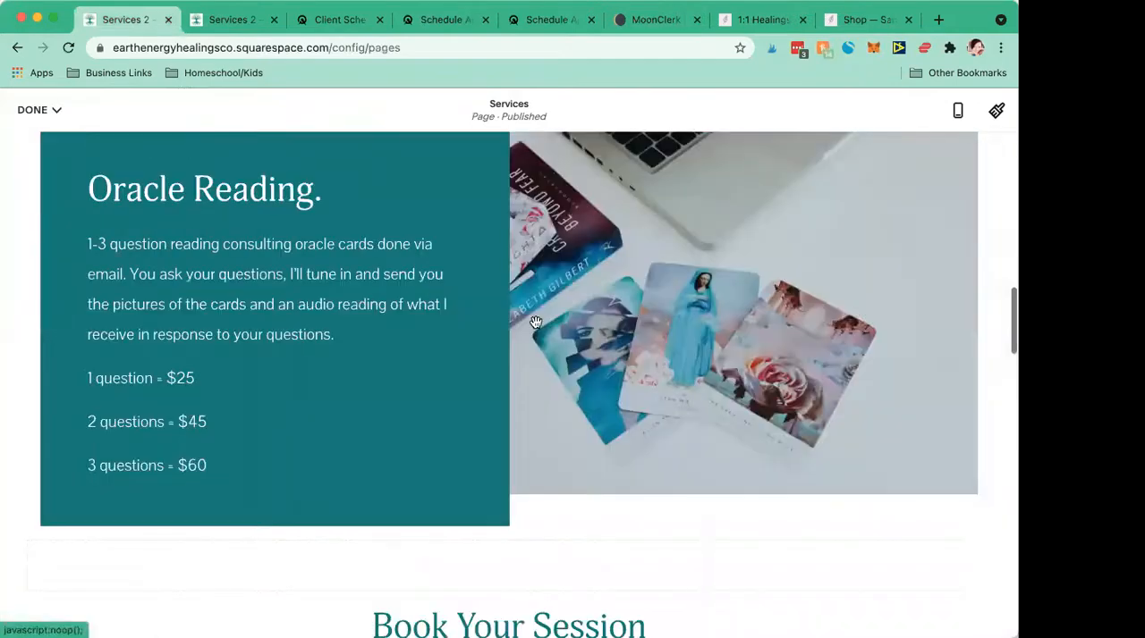
- Copy the direct link for Chakra Healing from the Acuity scheduling page link settings
scroll(534, 322, up, 5)
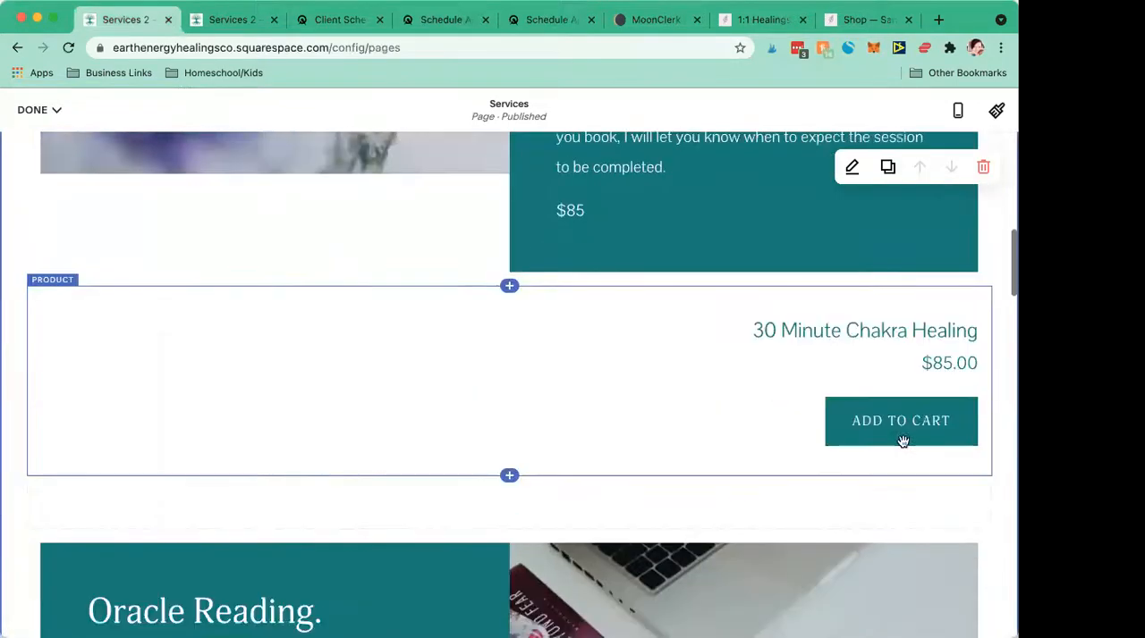
click(509, 288)
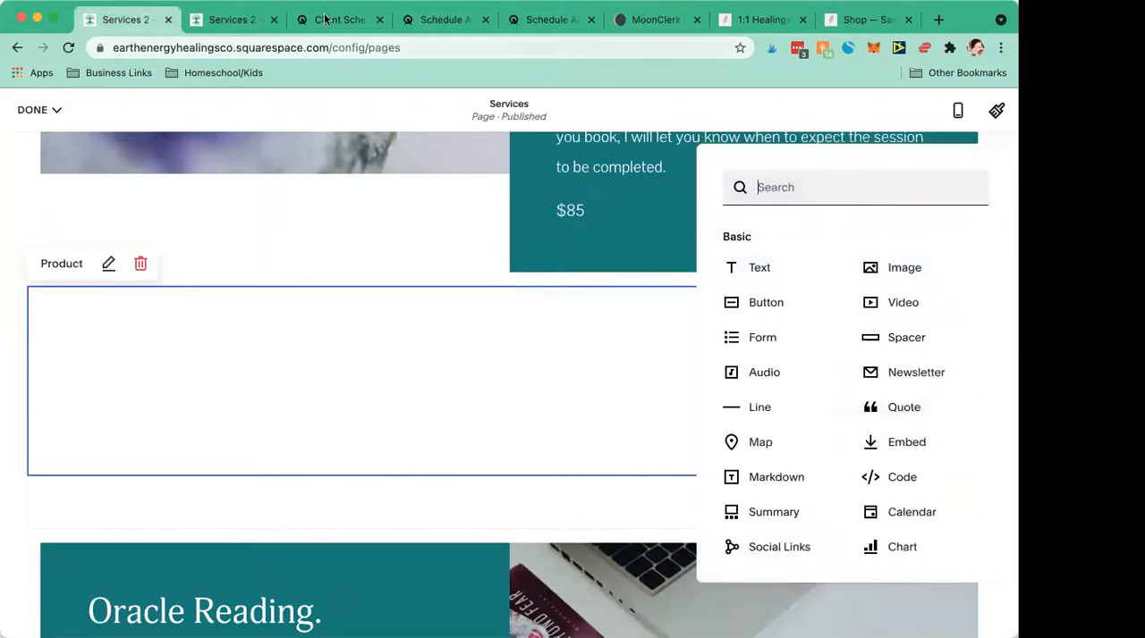
click(426, 21)
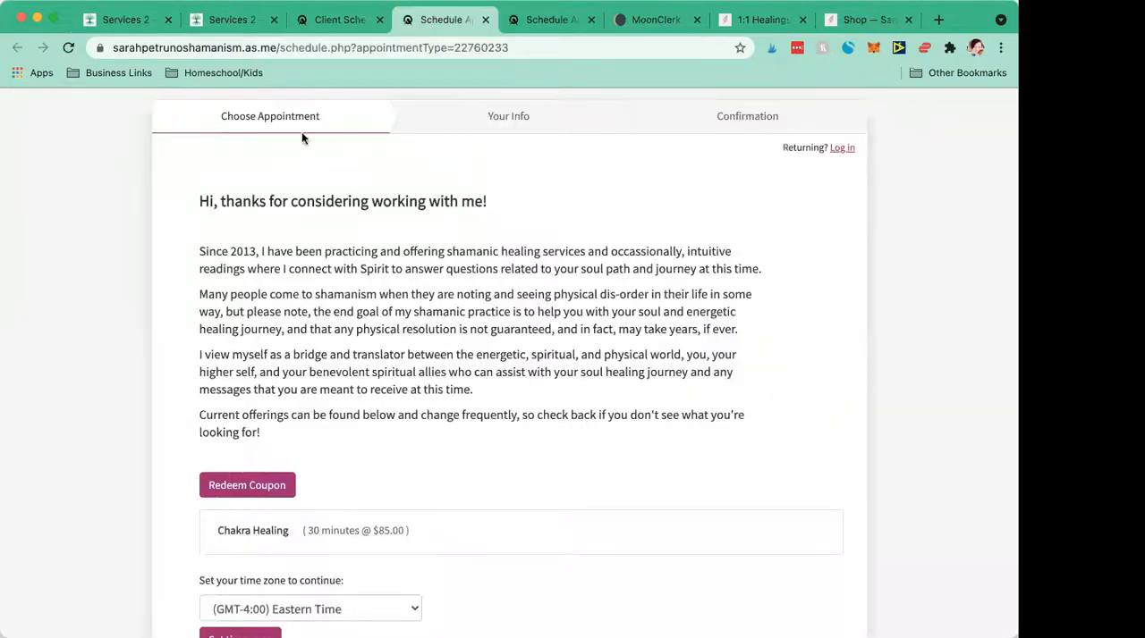
click(516, 22)
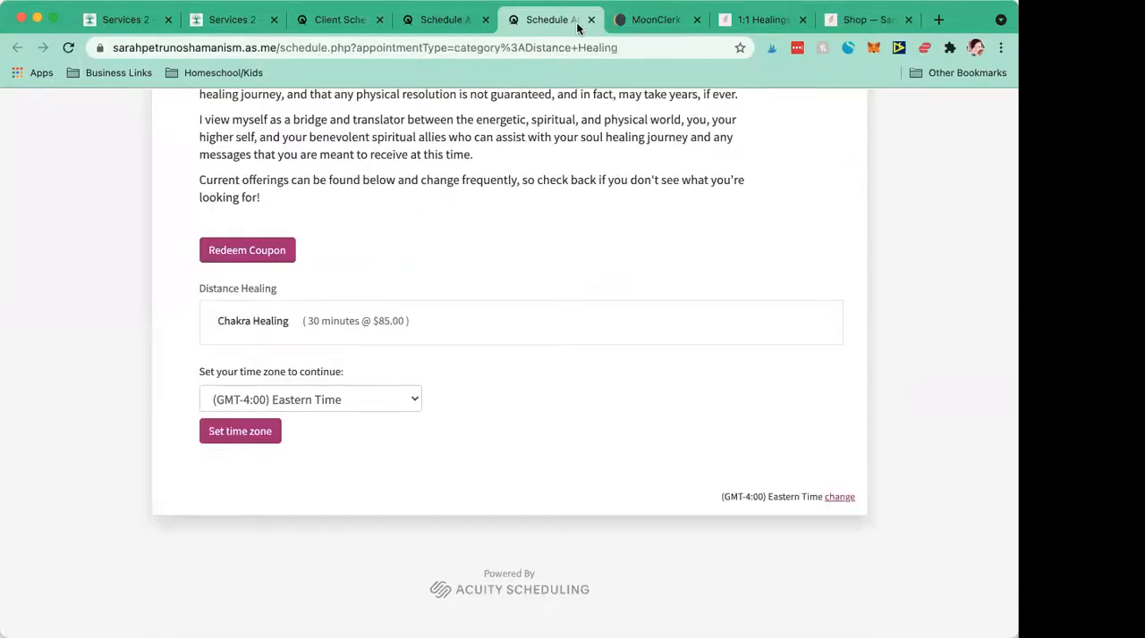
click(353, 20)
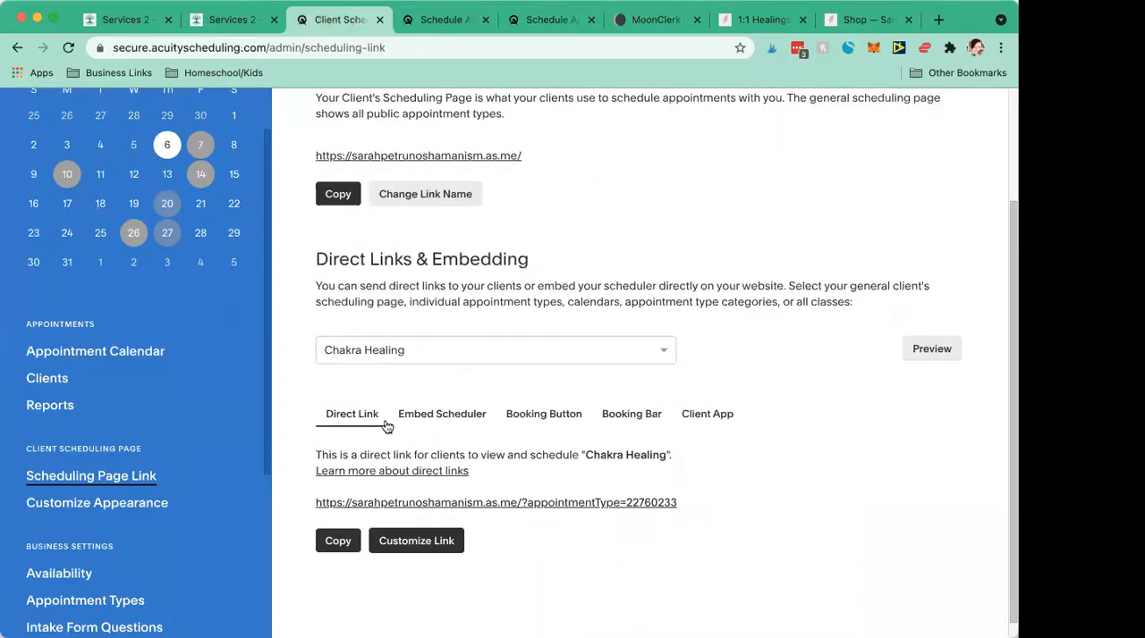
click(336, 543)
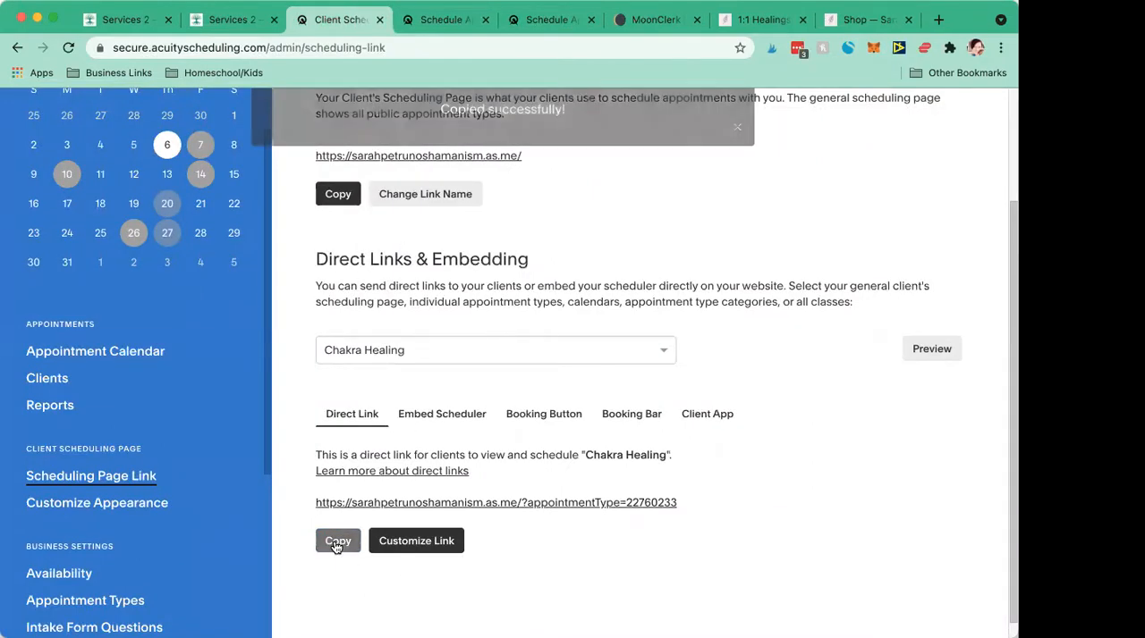
scroll(403, 368, down, 1)
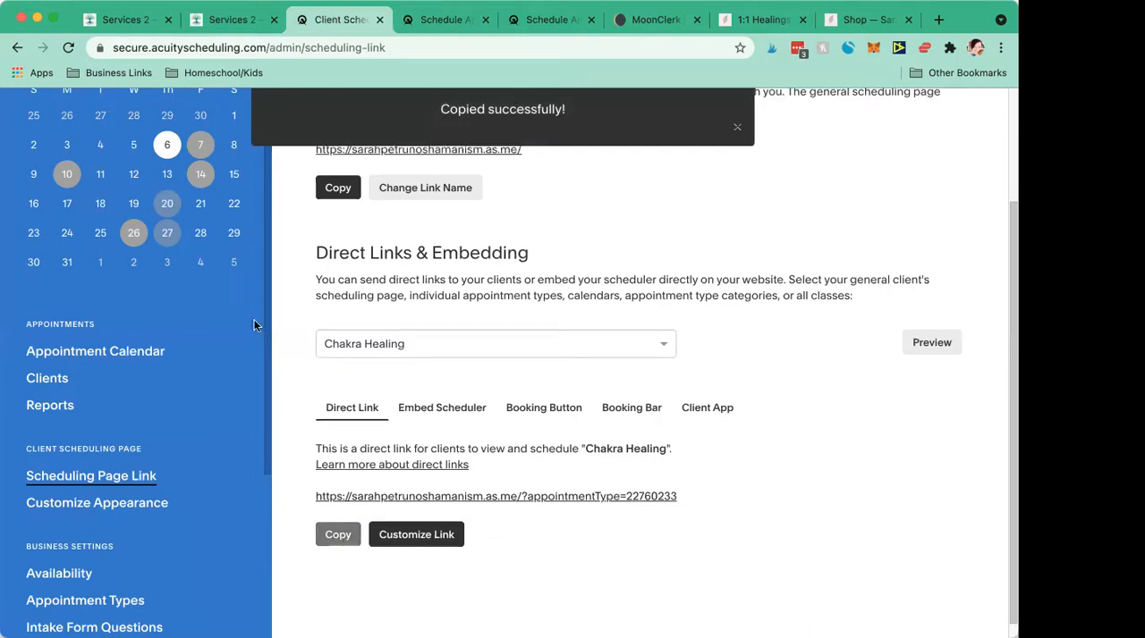
- Return to the Squarespace Services page and insert a Scheduling block directly above the 30 Minute Chakra Healing product
click(114, 23)
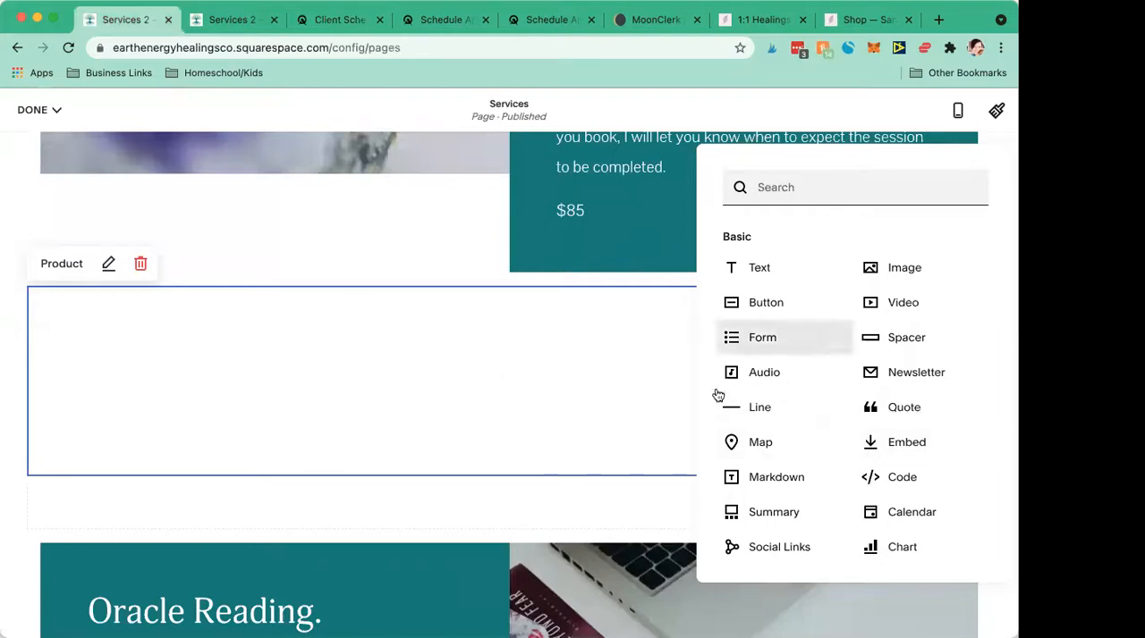
click(602, 491)
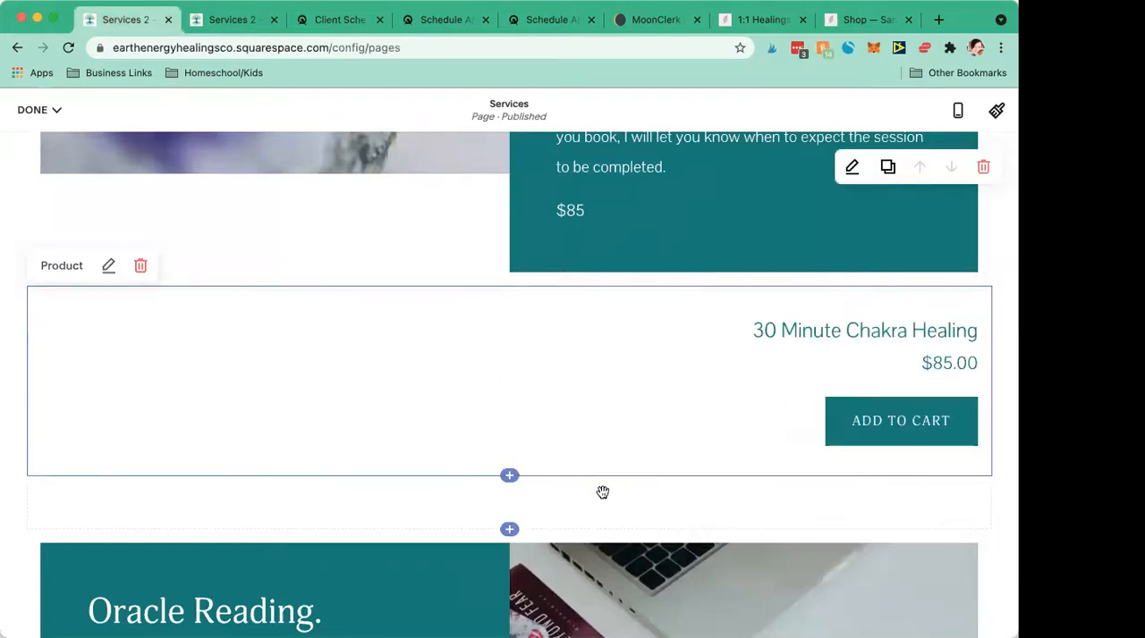
click(510, 287)
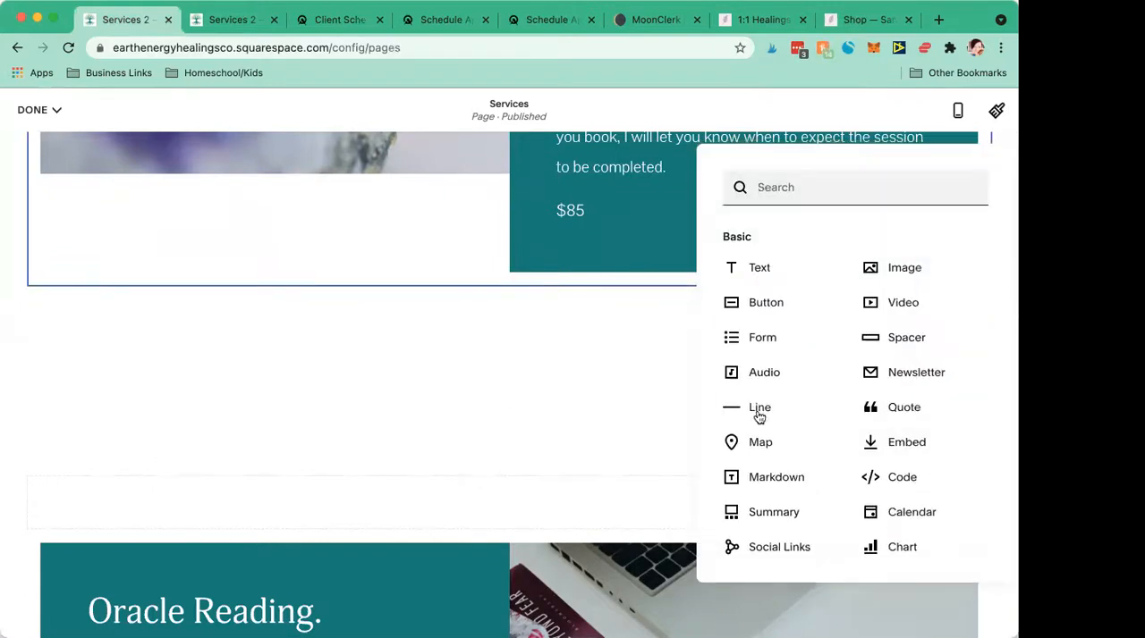
scroll(757, 416, down, 5)
click(776, 455)
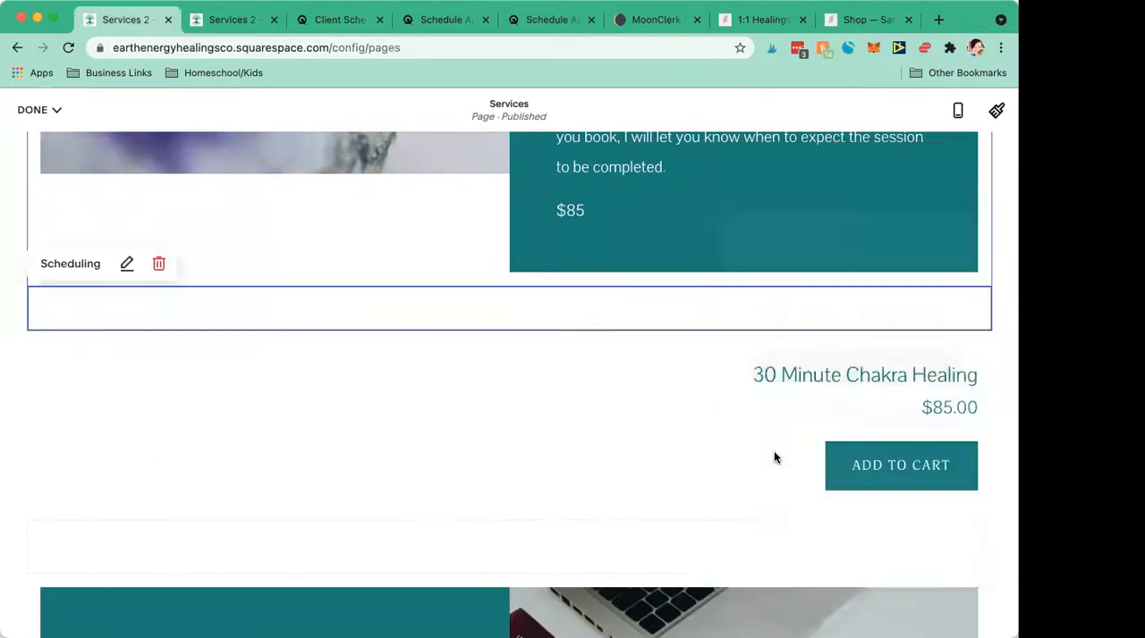
- Connect the scheduling block to the existing Acuity schedule with the copied Chakra Healing link, check the embedded scheduler and apply it
click(793, 417)
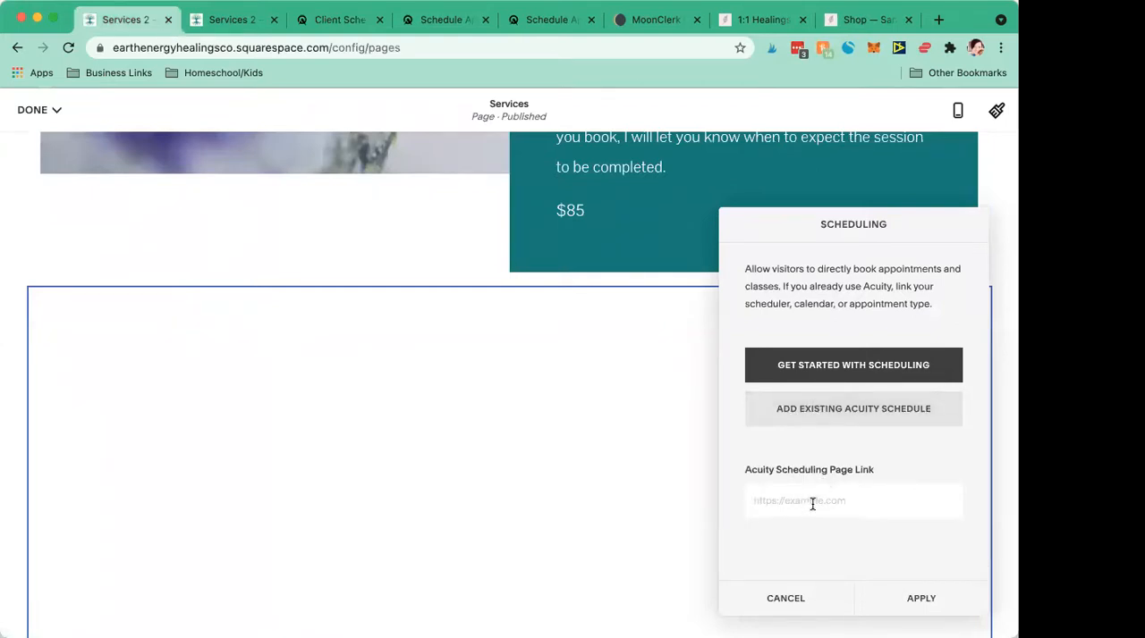
key(cmd+v)
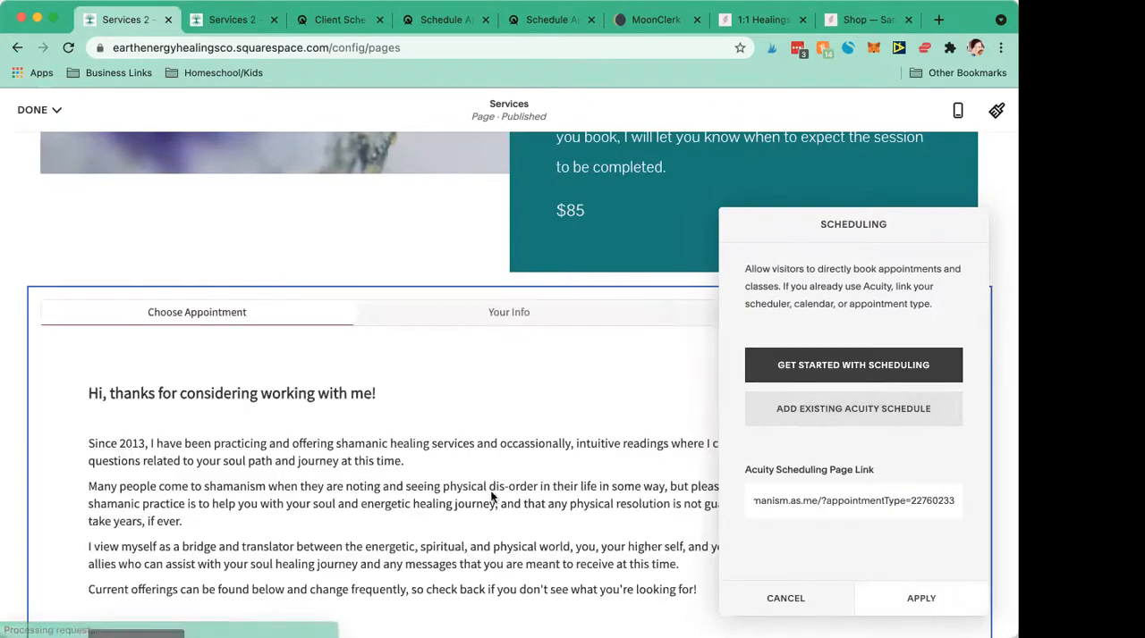
scroll(541, 469, down, 3)
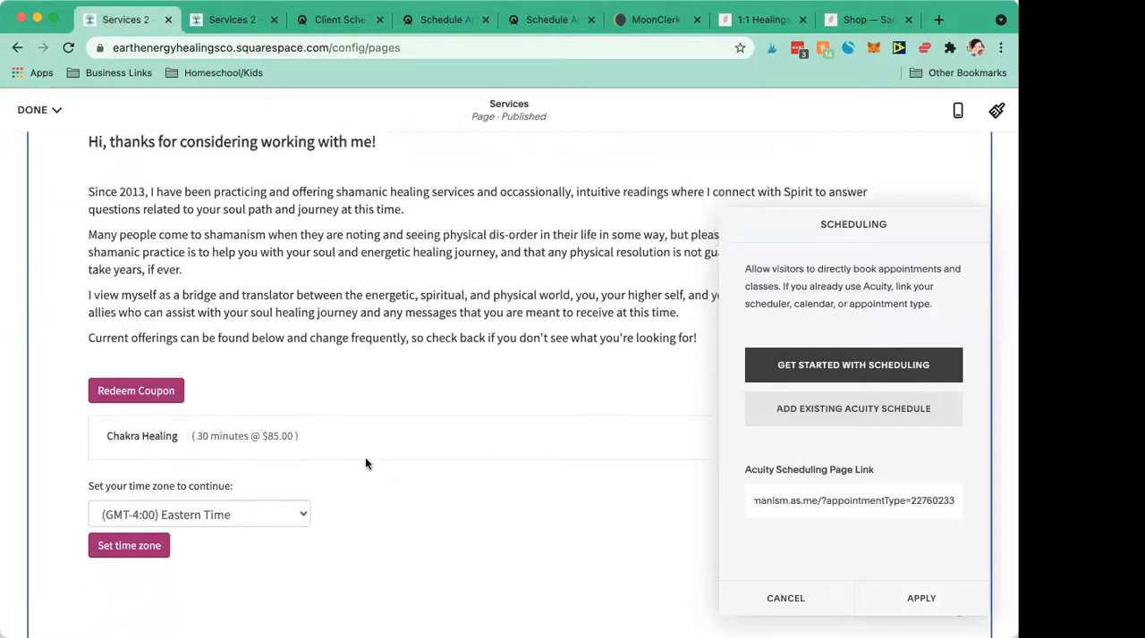
scroll(281, 369, down, 3)
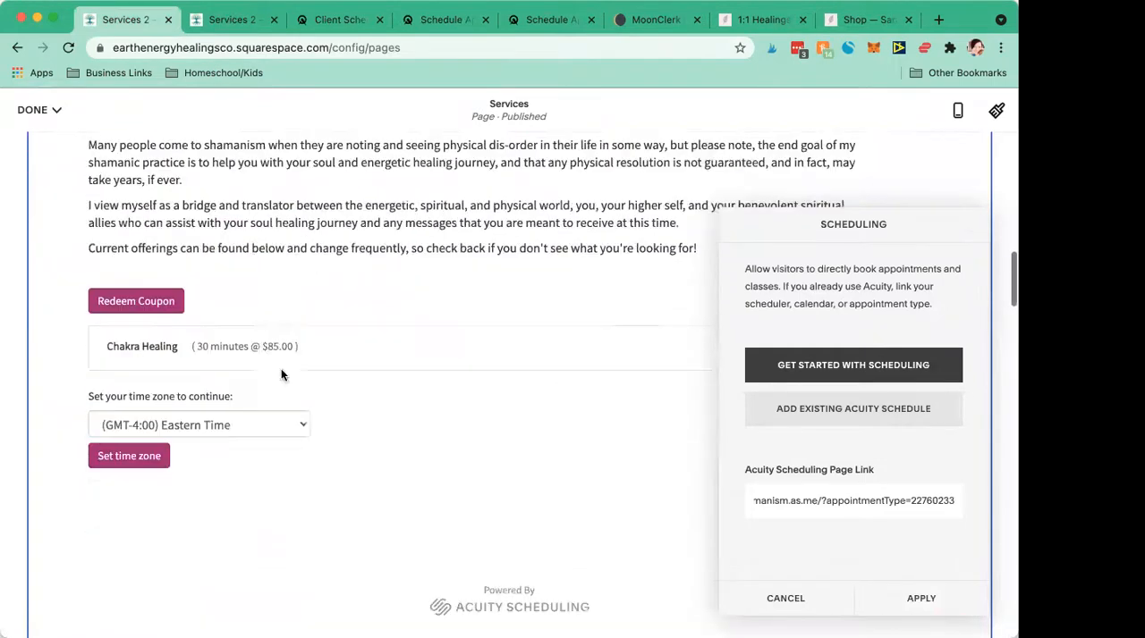
click(930, 601)
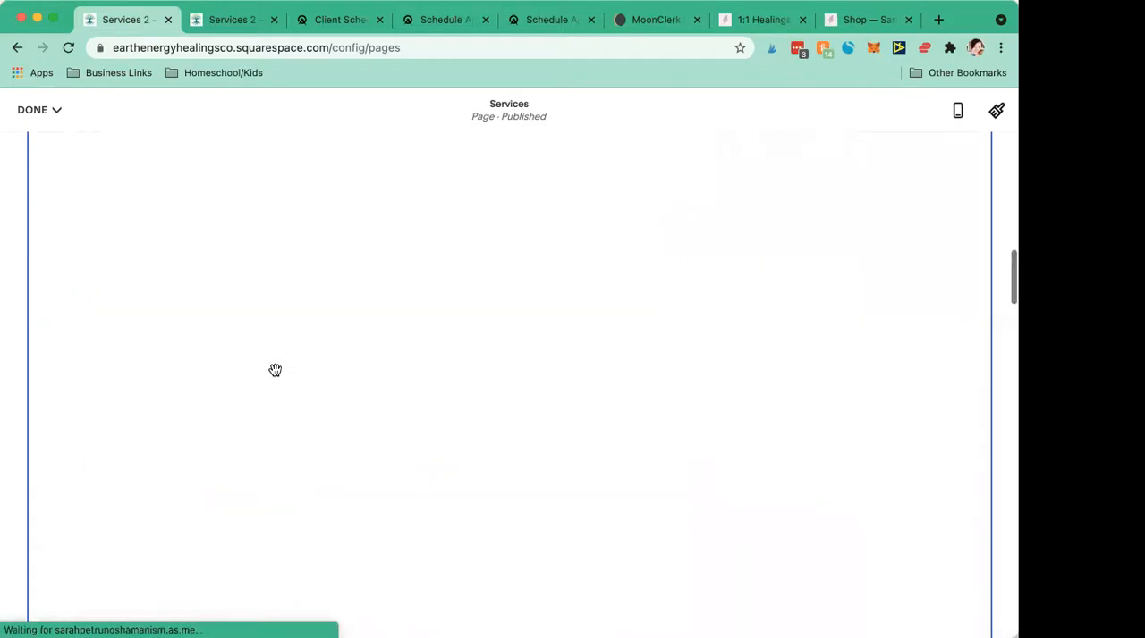
- Switch to Acuity and open the Customize Appearance settings of the client scheduling page
click(315, 26)
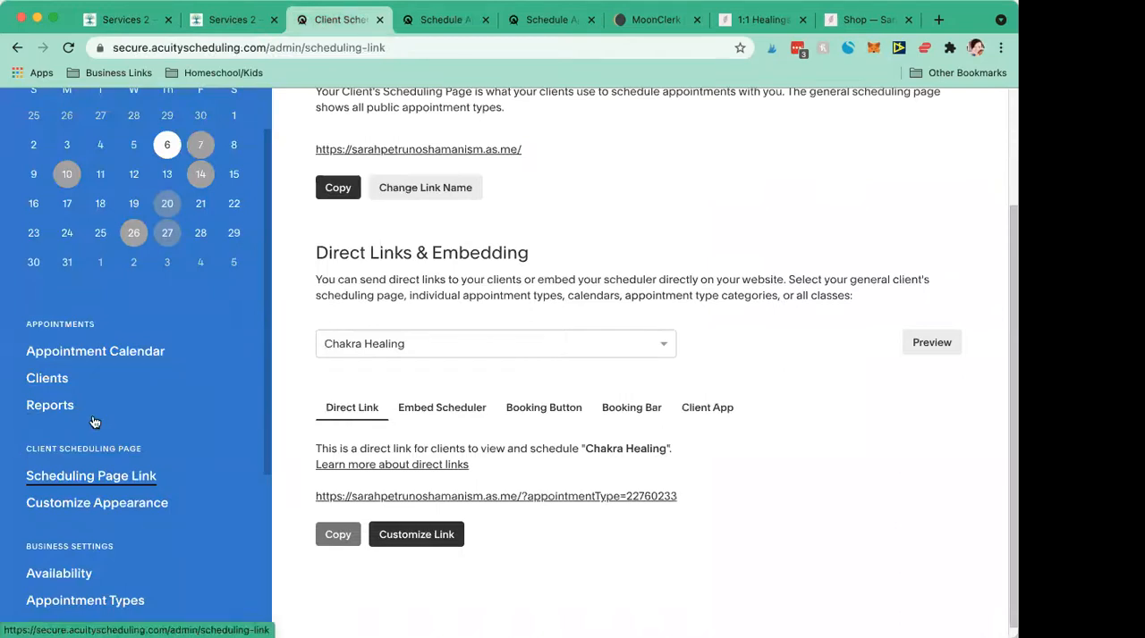
click(117, 503)
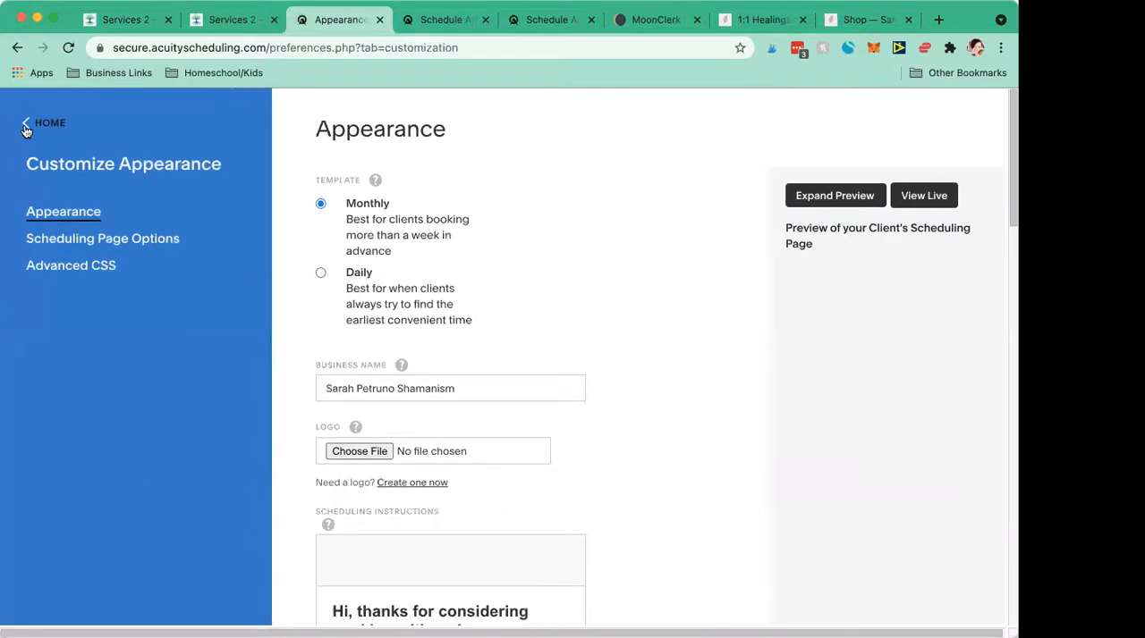
click(25, 131)
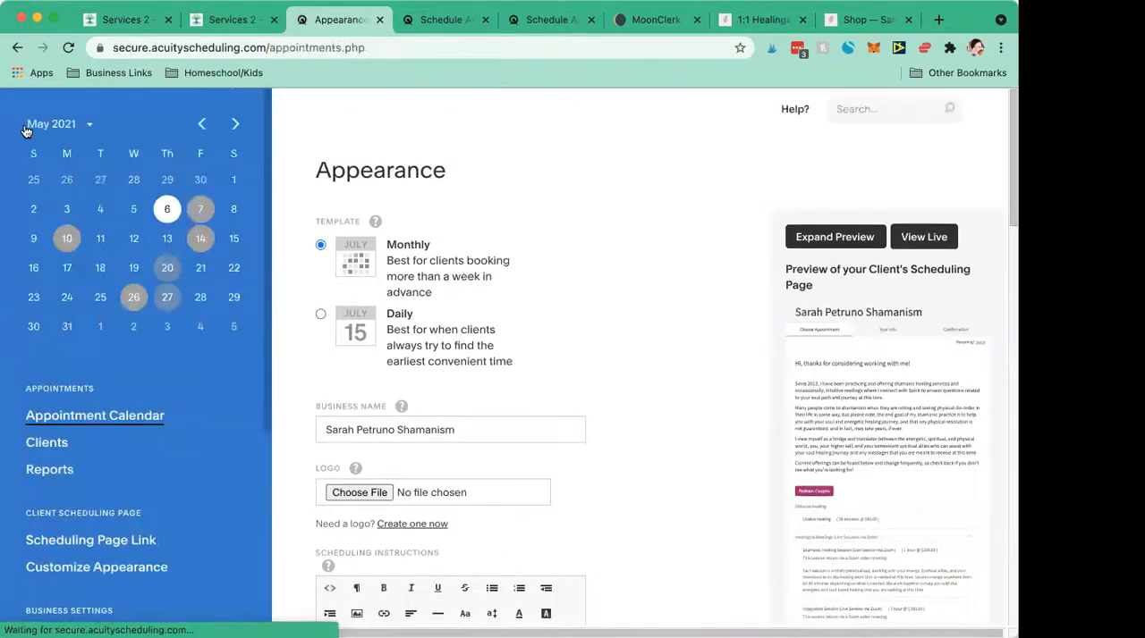
scroll(181, 483, down, 1)
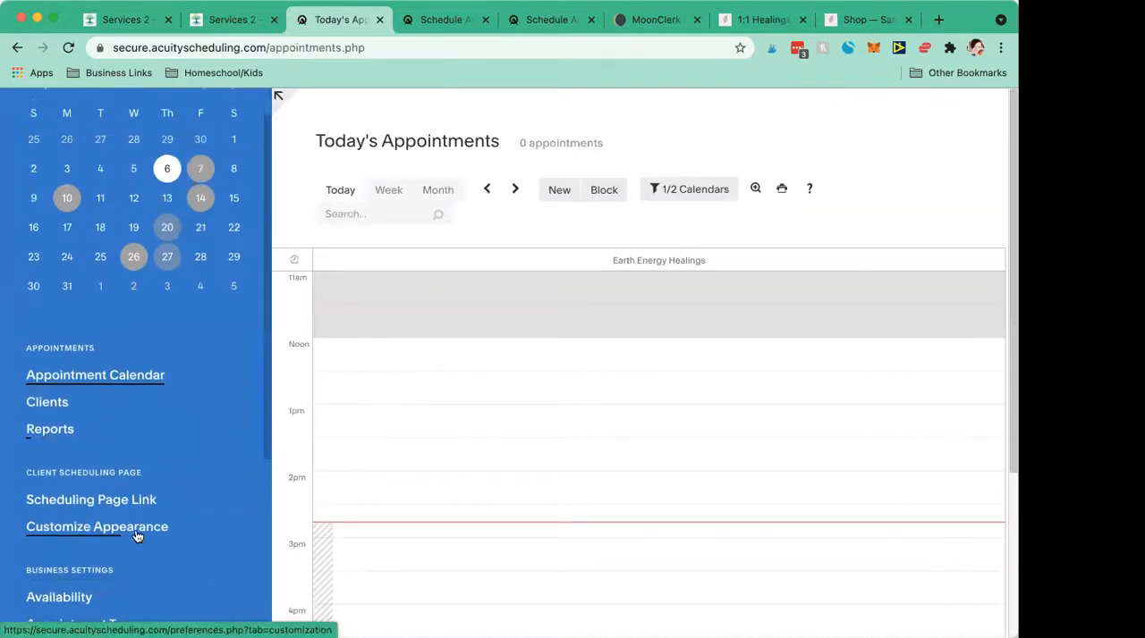
click(134, 529)
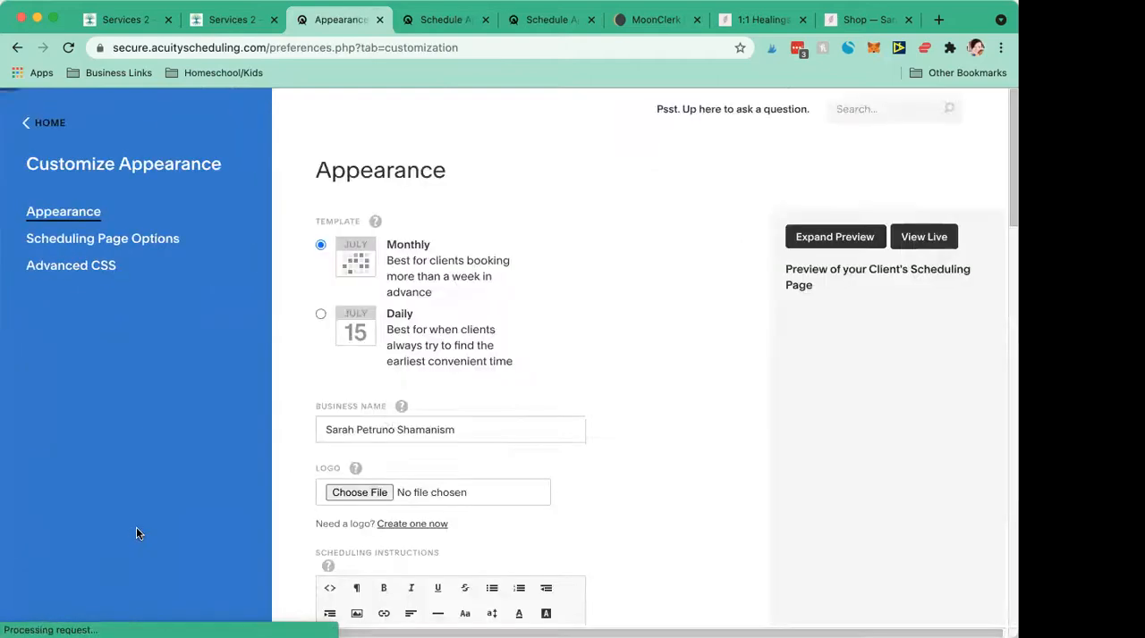
- Review the appearance settings, from business name and scheduling instructions to the client time zone requirement, font, colors and wording options
drag(324, 424, 489, 422)
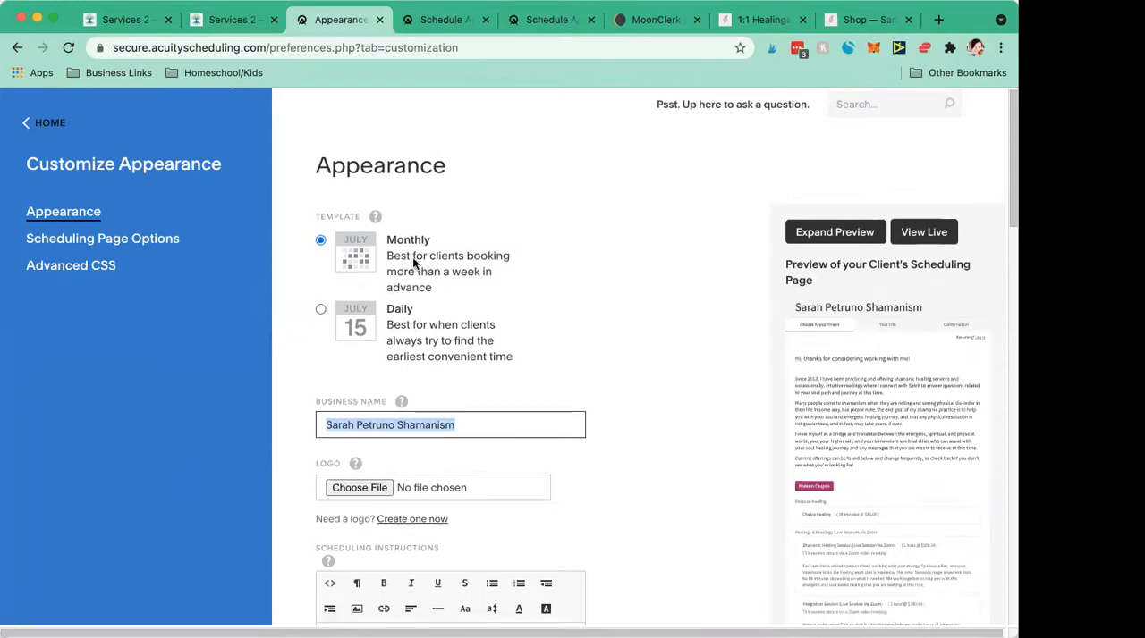
scroll(404, 310, down, 8)
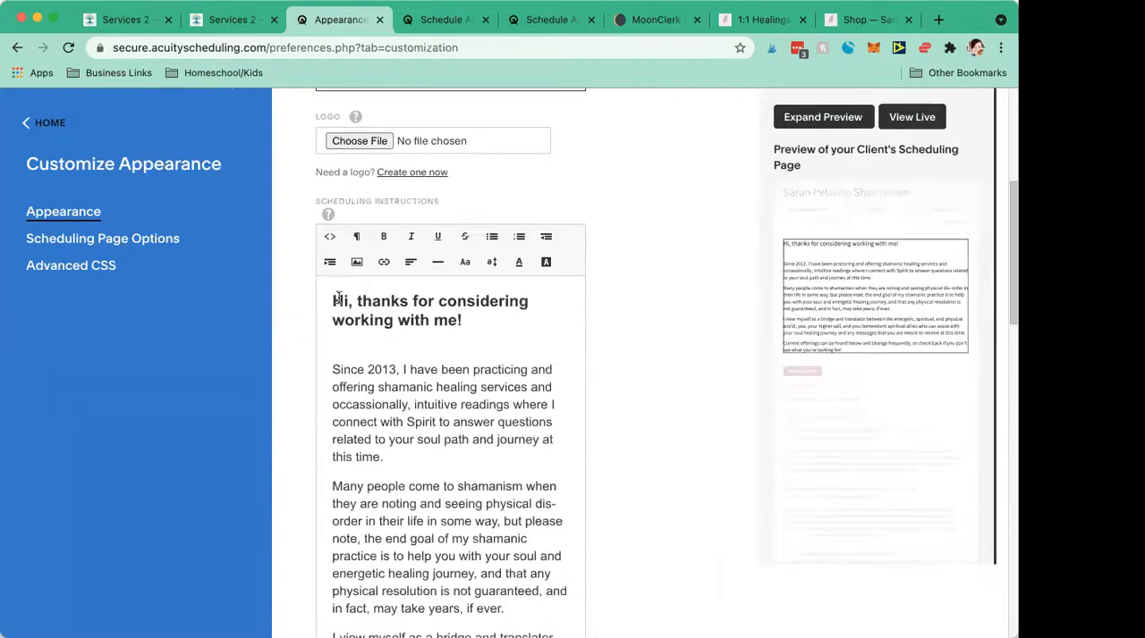
drag(334, 300, 472, 467)
click(472, 464)
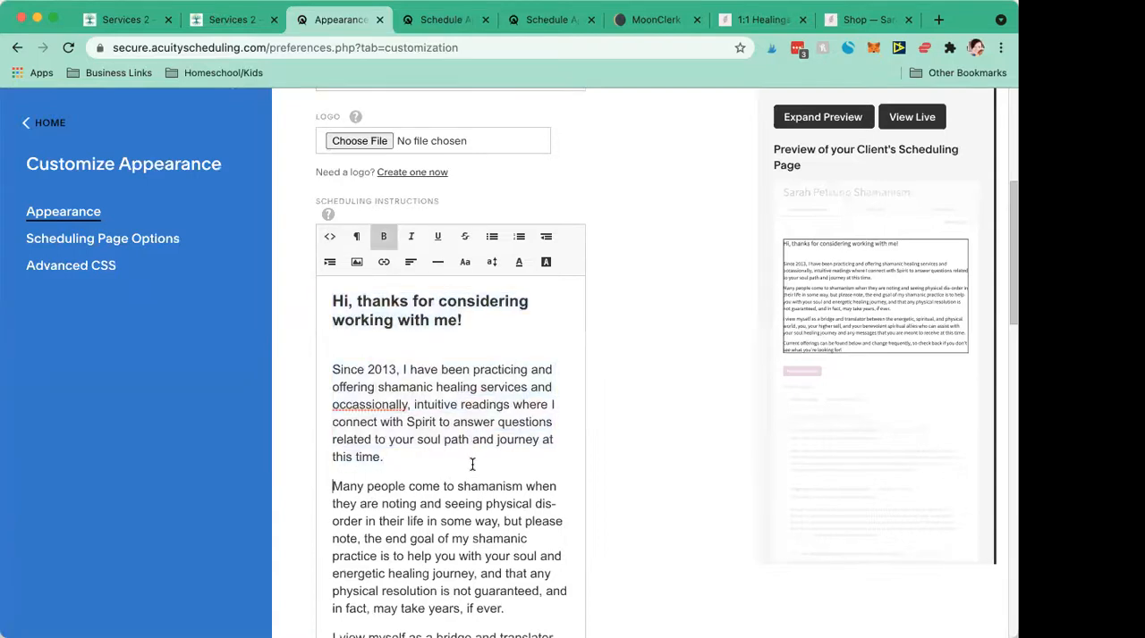
scroll(472, 464, down, 12)
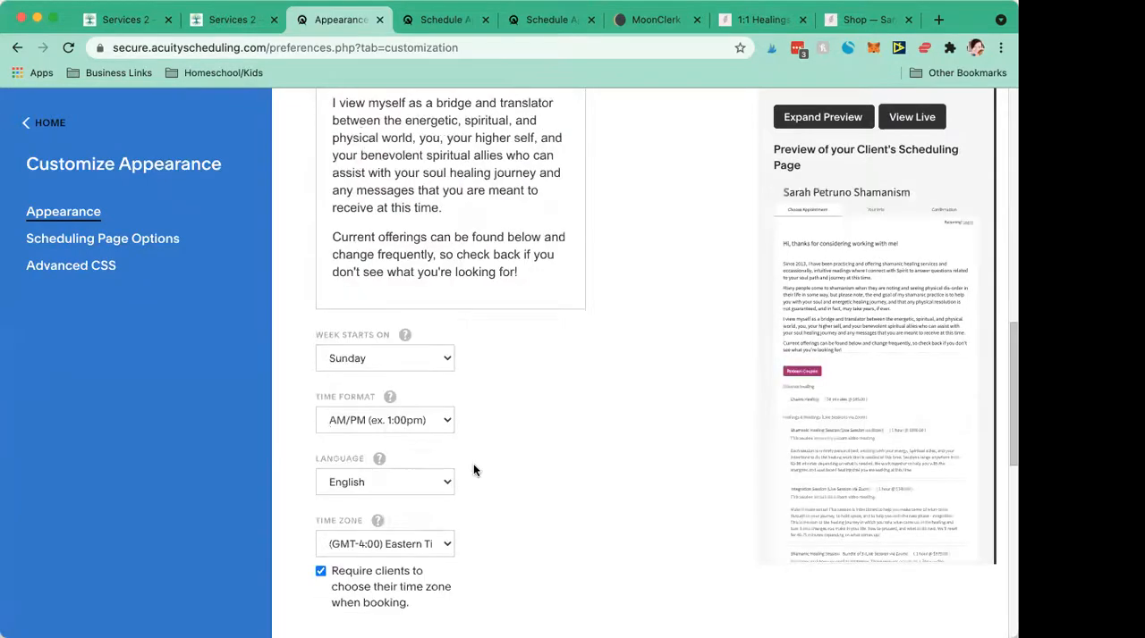
scroll(473, 463, down, 2)
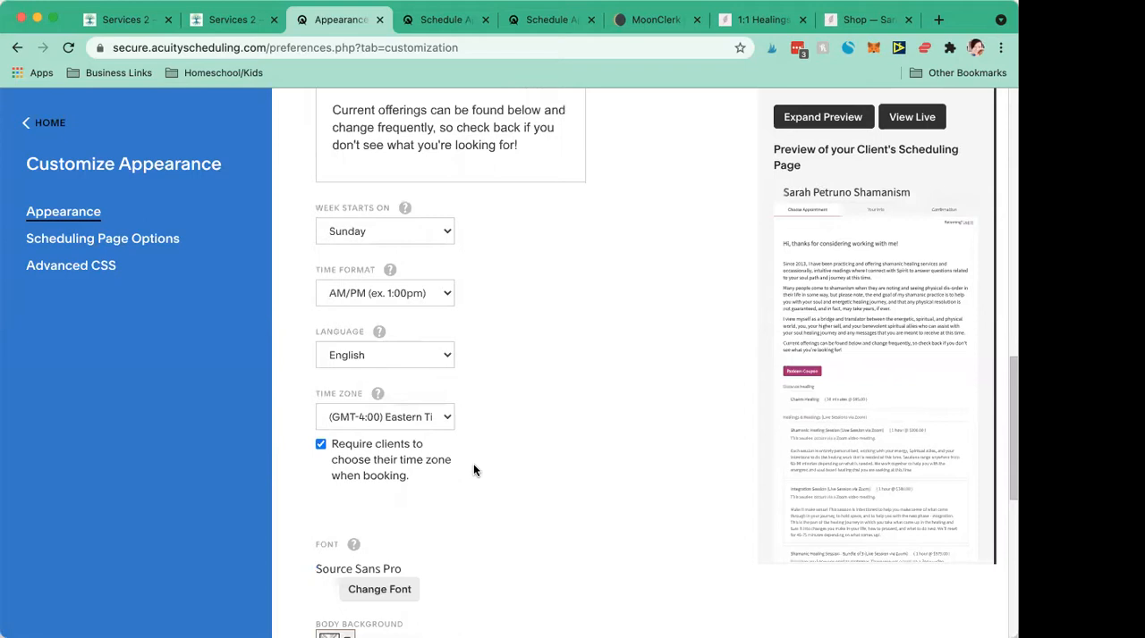
scroll(349, 229, down, 1)
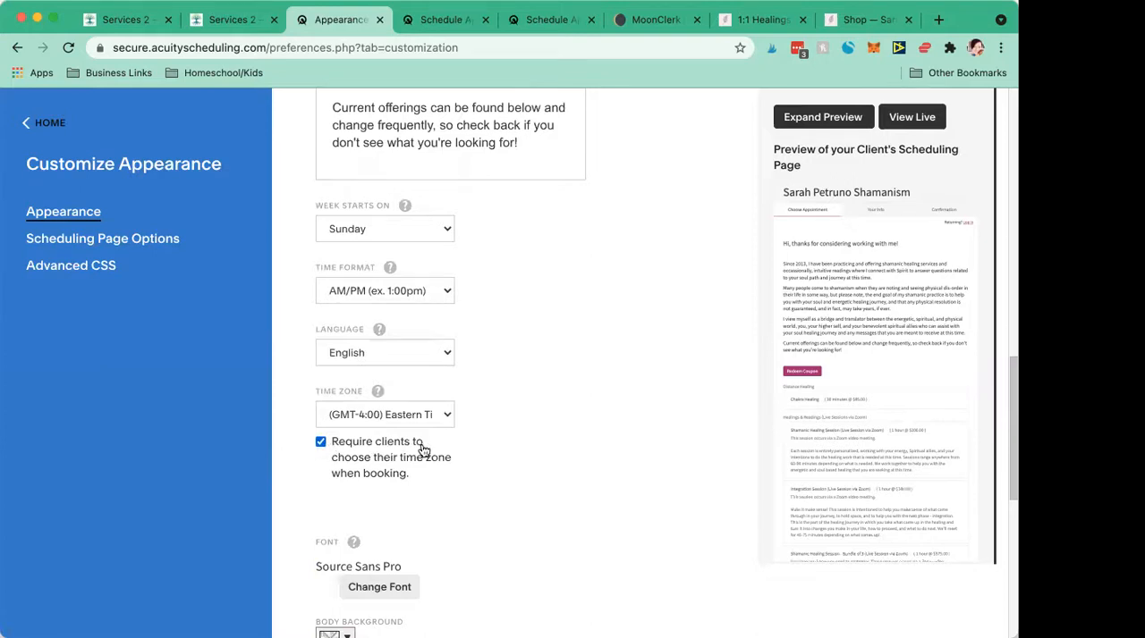
drag(405, 483, 333, 445)
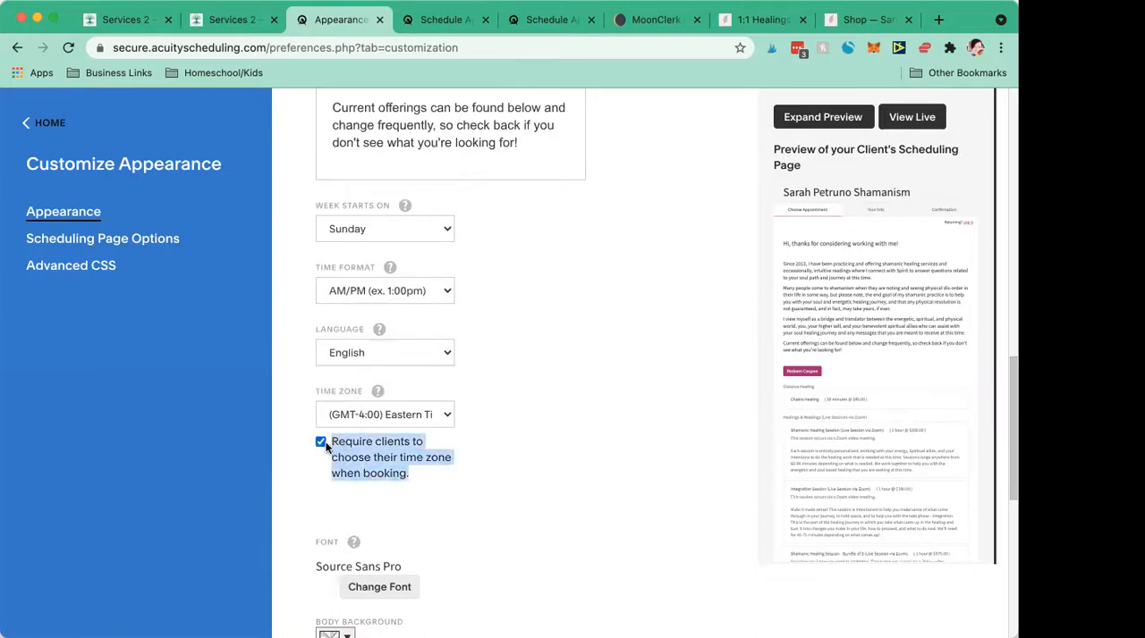
click(423, 471)
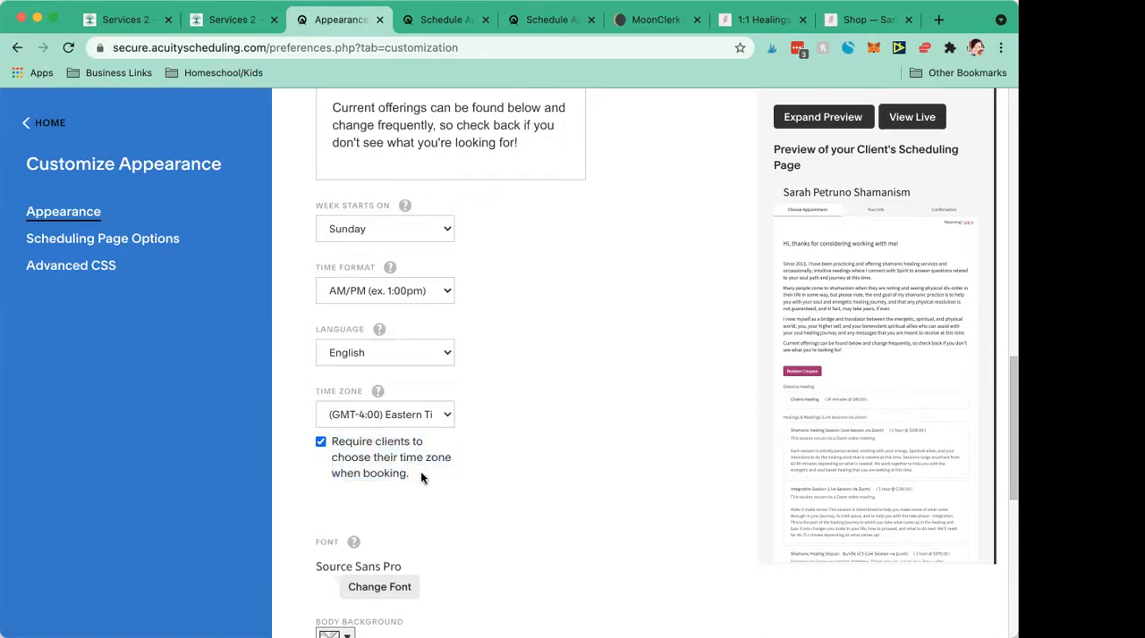
scroll(420, 478, down, 4)
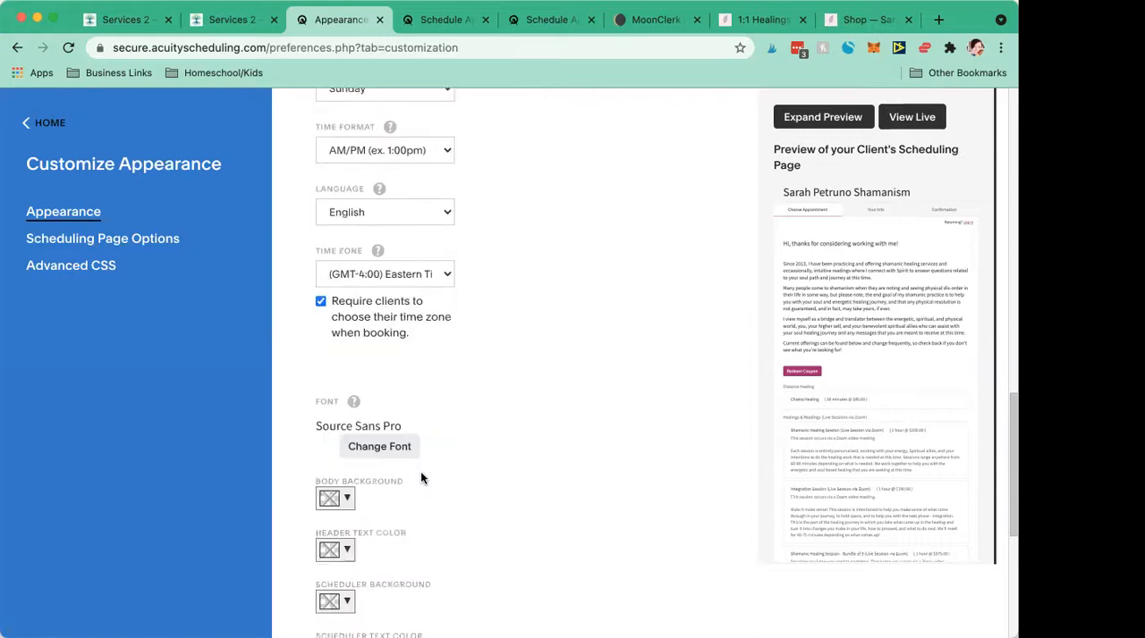
scroll(420, 478, up, 3)
scroll(420, 479, down, 5)
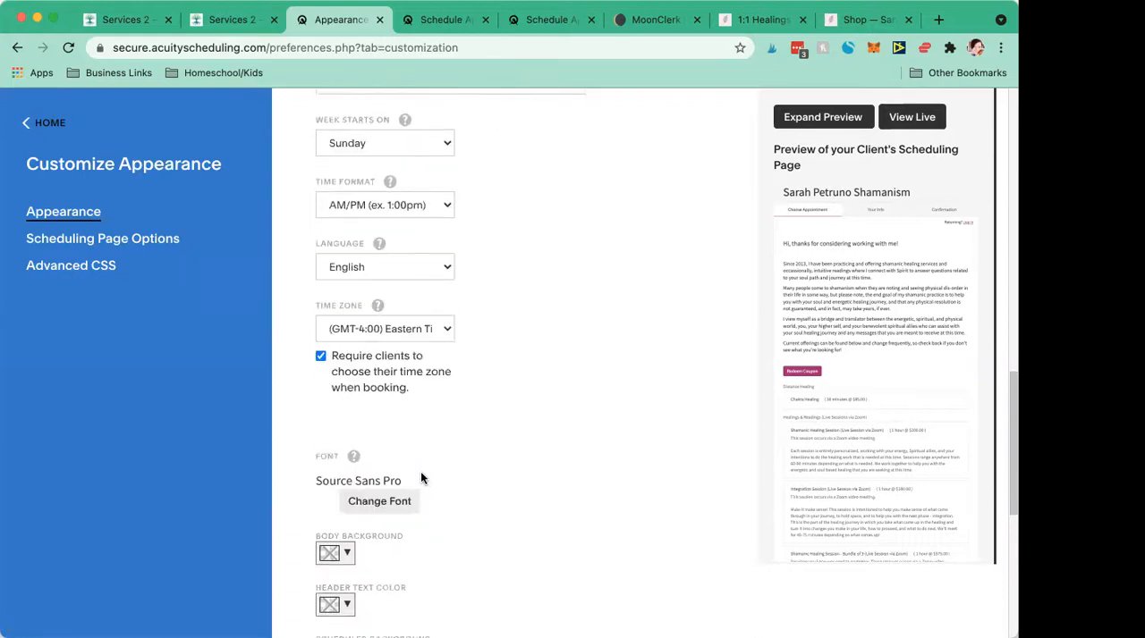
scroll(420, 478, up, 3)
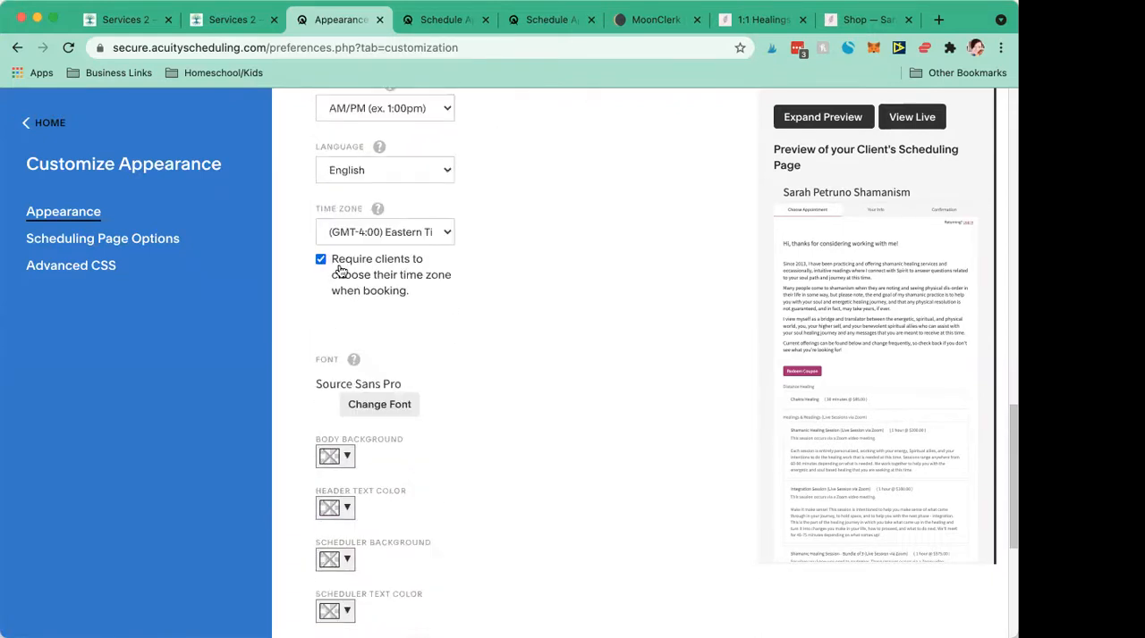
scroll(358, 362, down, 6)
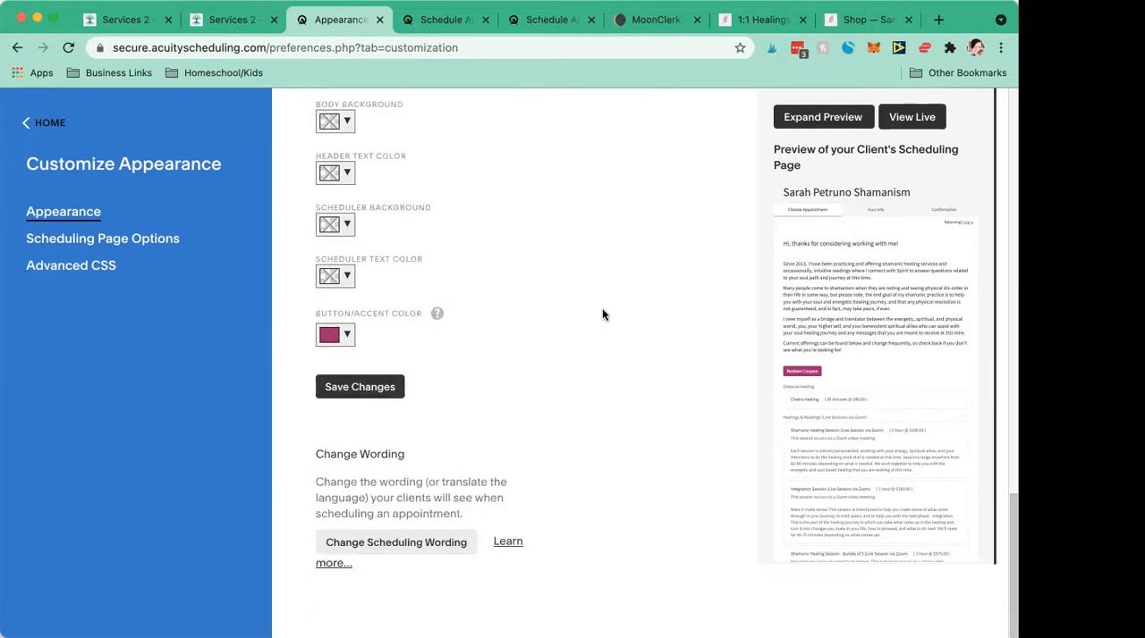
- Leave the Acuity appearance settings, return to the Squarespace Services page and delete the Scheduling block above the 30 Minute Chakra Healing product
click(29, 123)
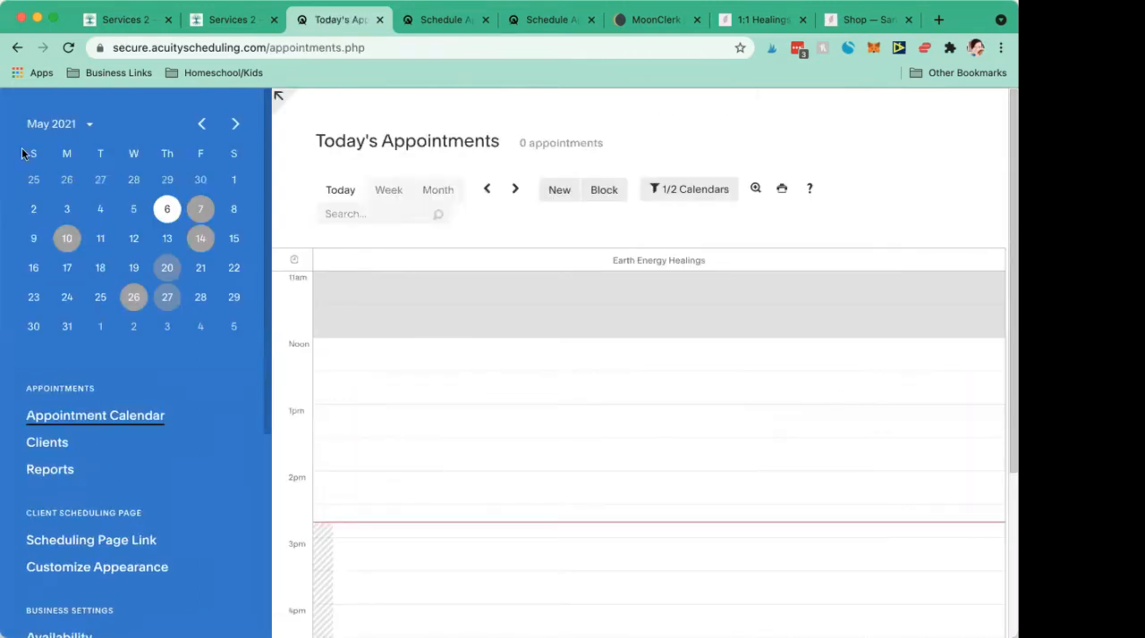
click(117, 21)
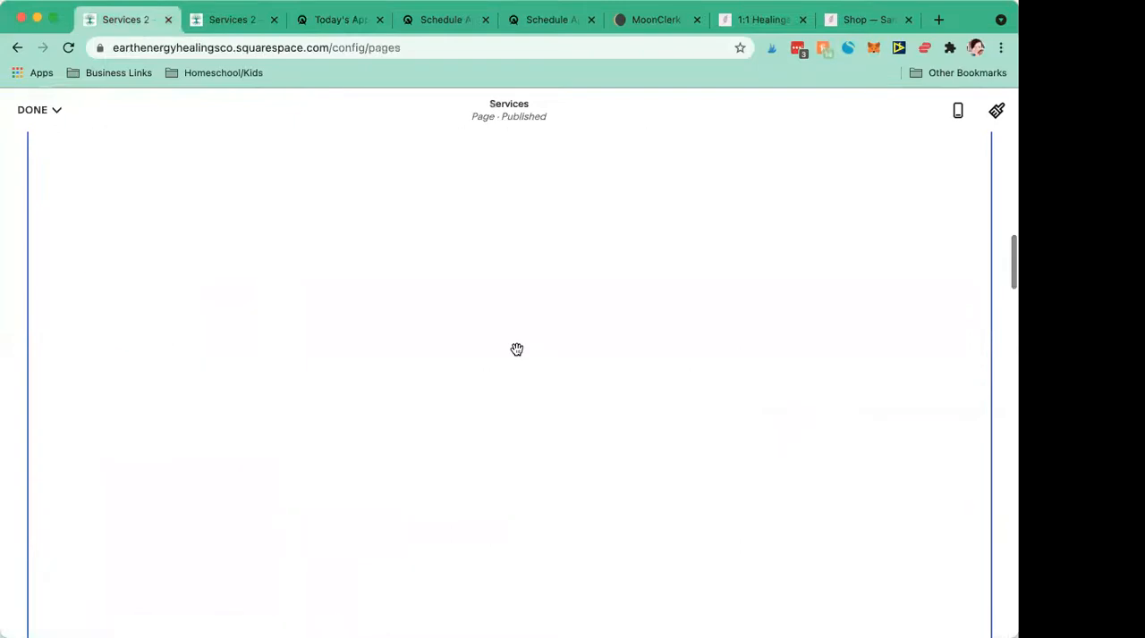
scroll(517, 349, up, 2)
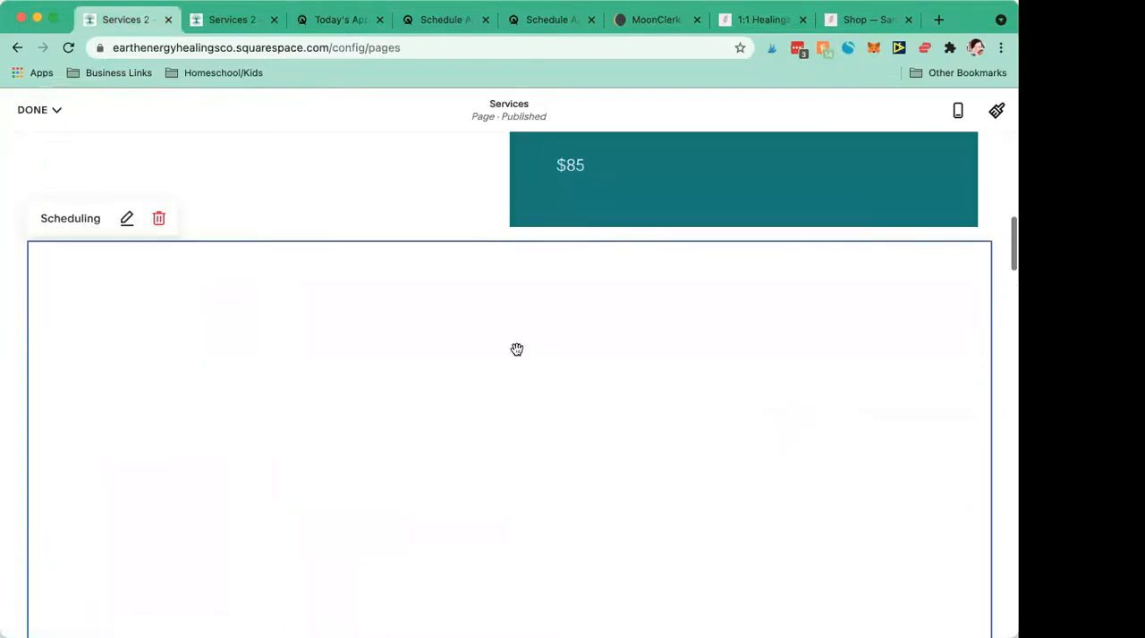
click(156, 212)
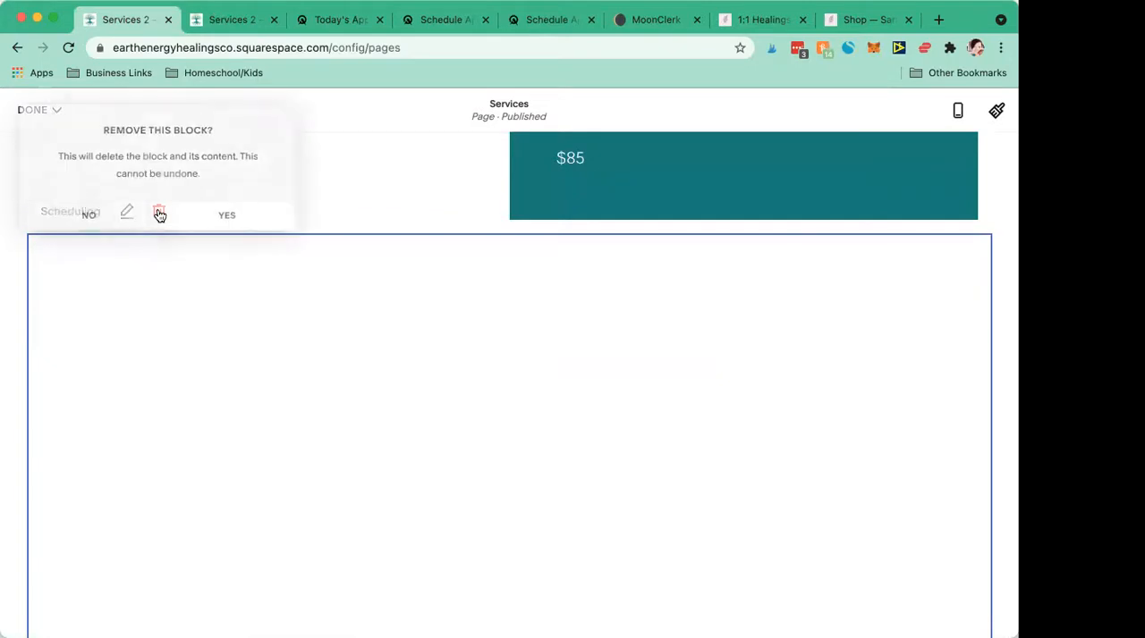
click(199, 219)
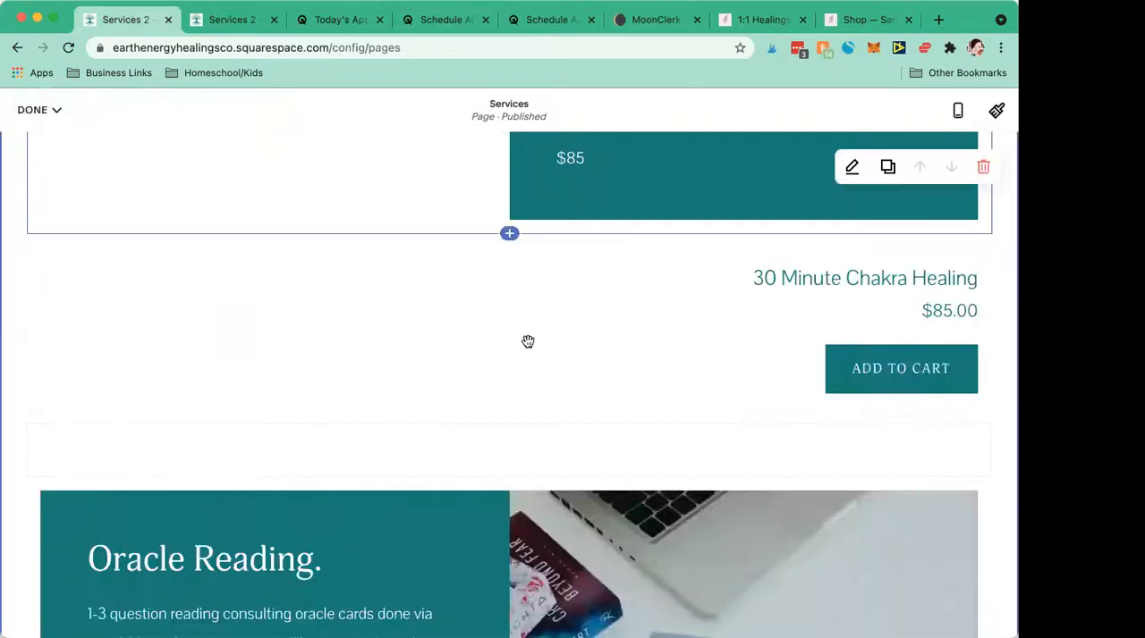
- Review the Book Your Session area of the Services page, and examine how the example 1:1 Healings page places its full scheduler below the descriptions
scroll(527, 341, up, 1)
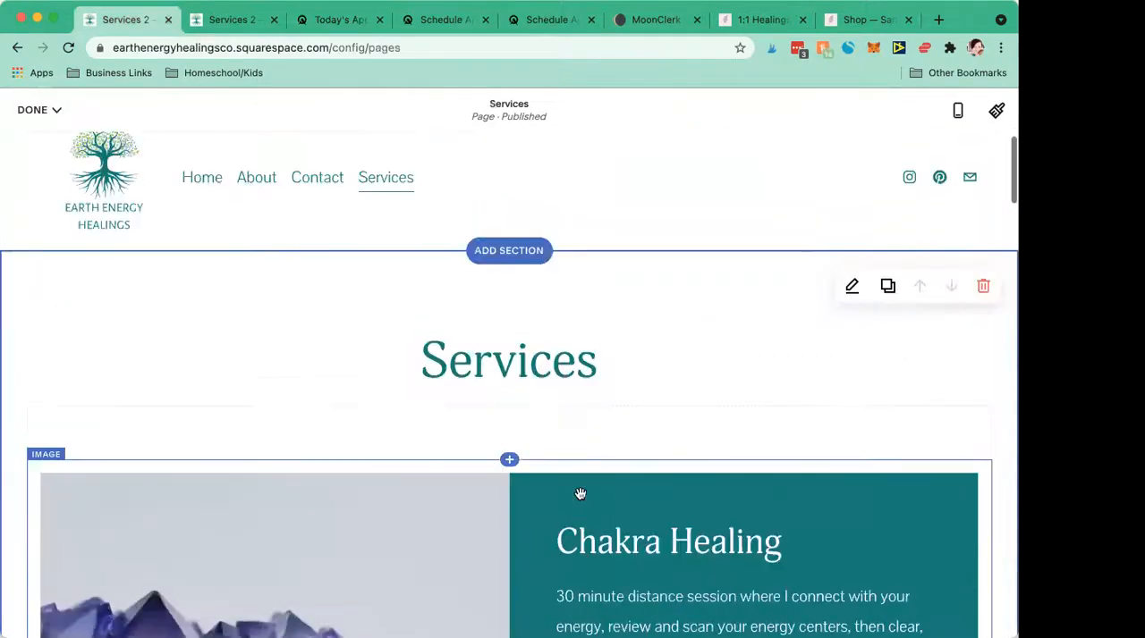
scroll(580, 494, down, 10)
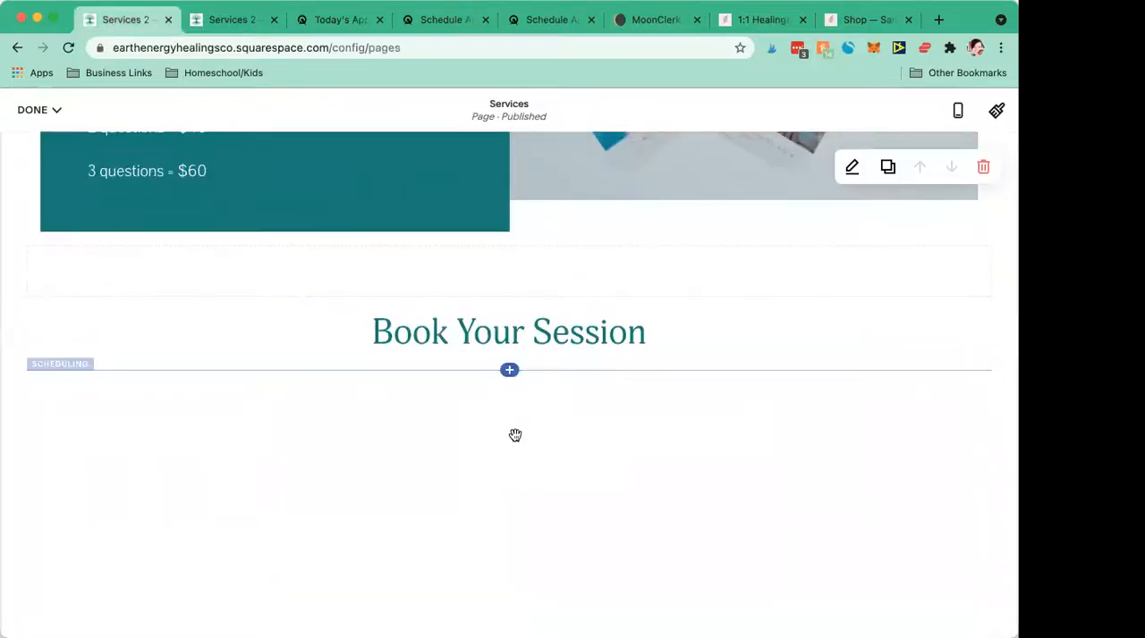
scroll(135, 288, down, 2)
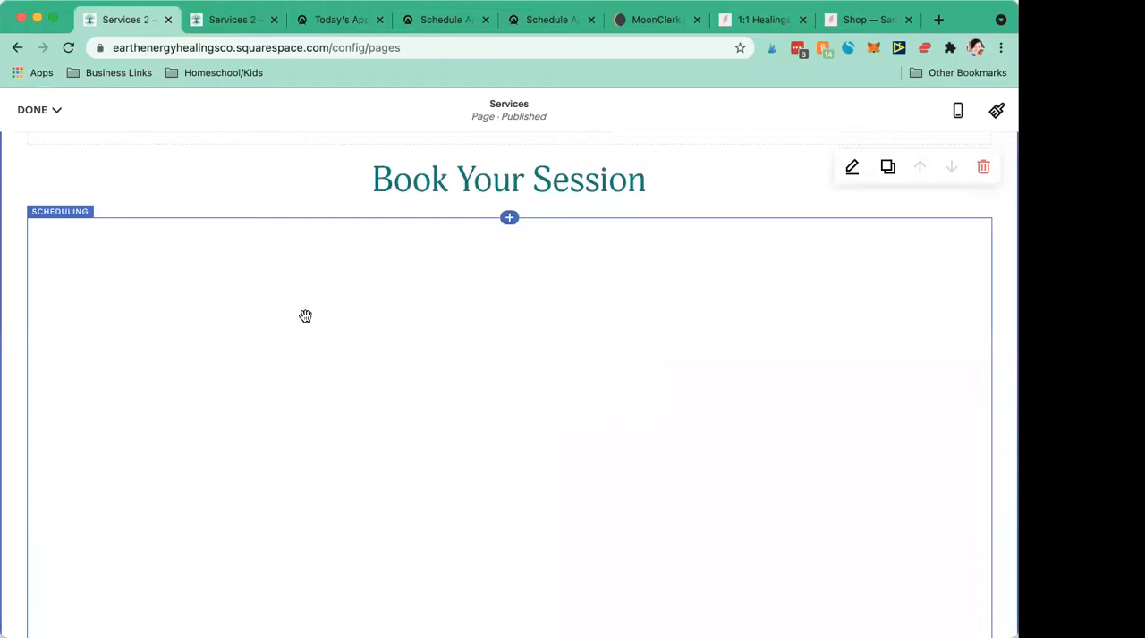
click(744, 18)
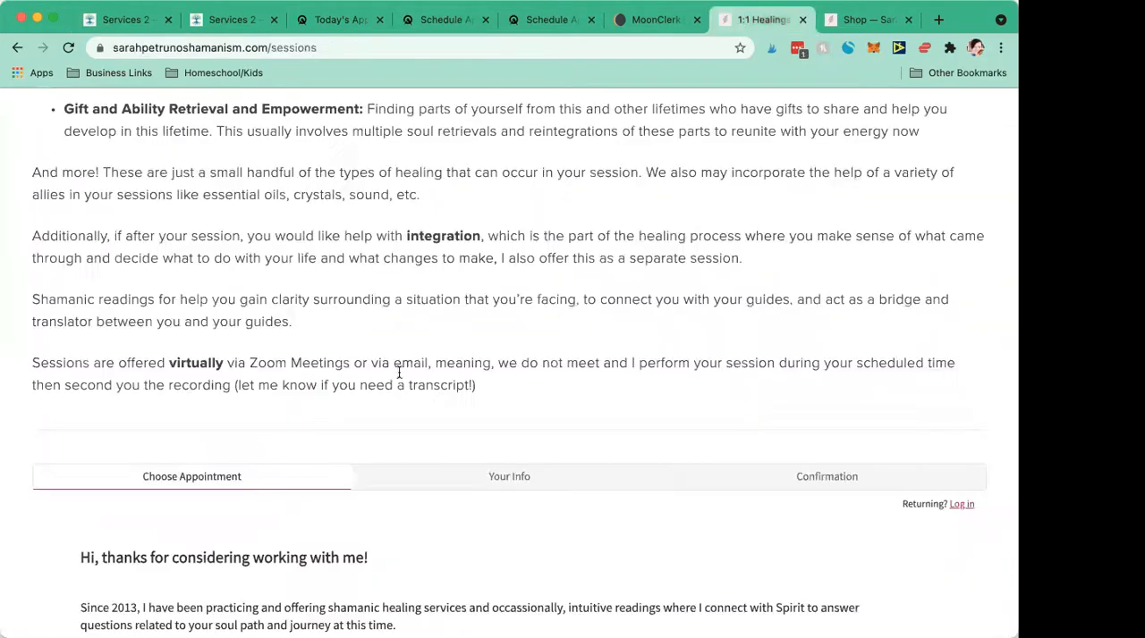
scroll(393, 373, up, 5)
scroll(391, 377, up, 2)
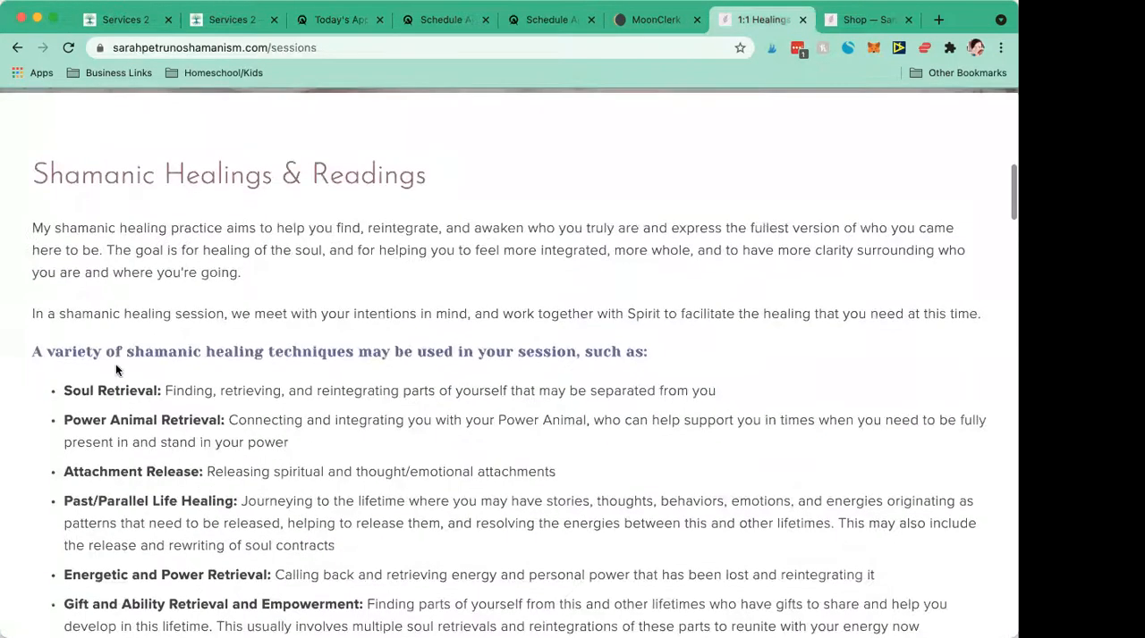
scroll(413, 533, down, 10)
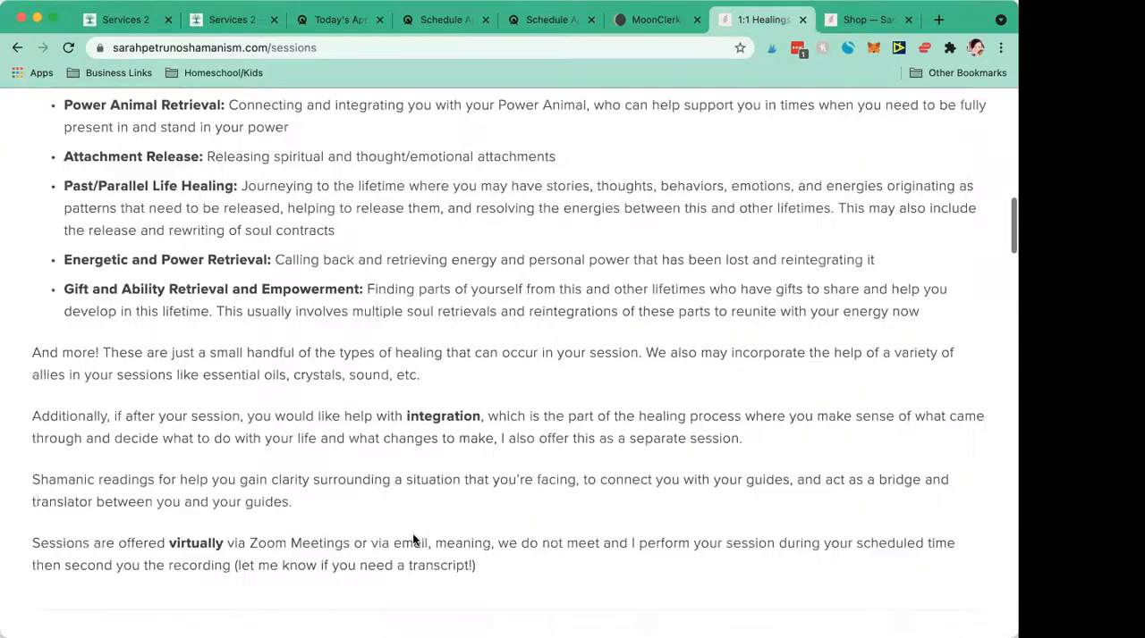
scroll(323, 298, down, 6)
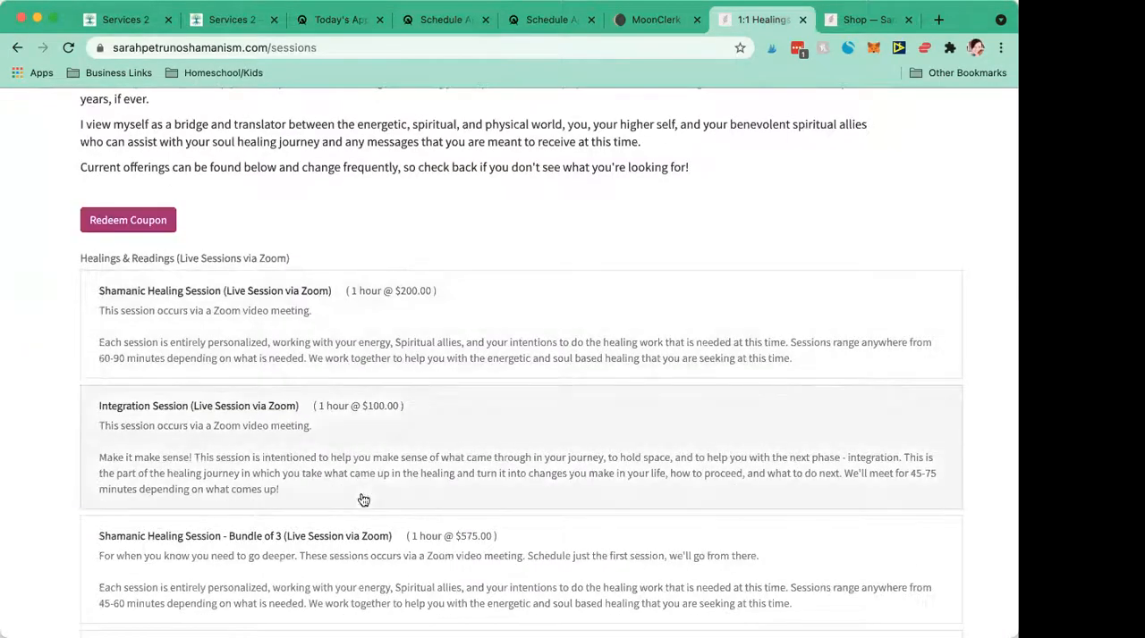
scroll(441, 492, down, 10)
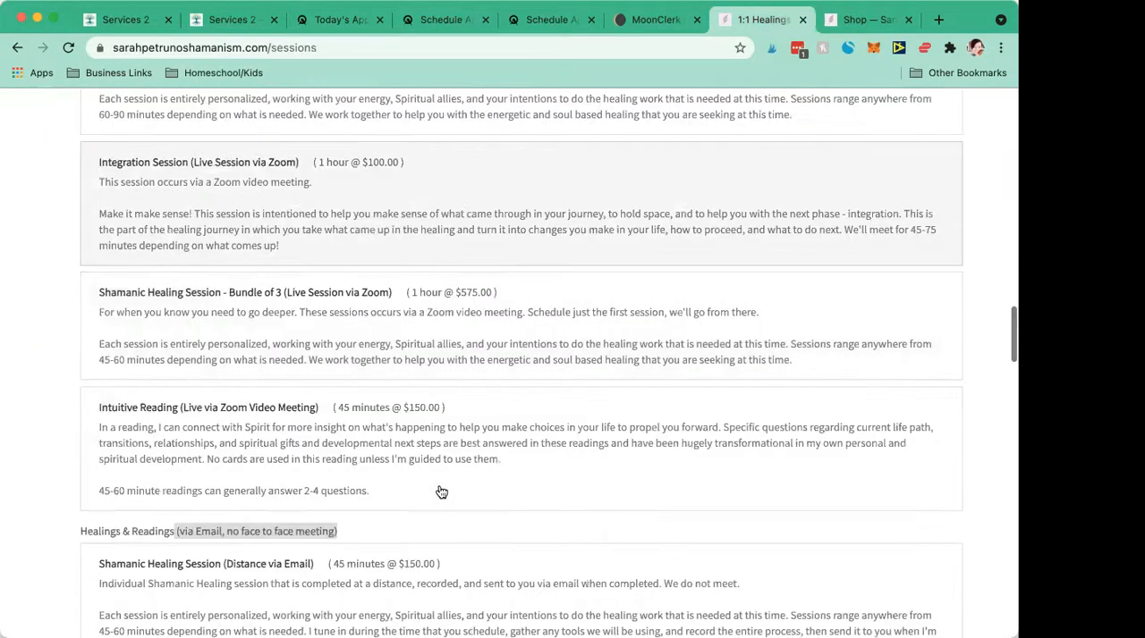
scroll(441, 492, down, 2)
scroll(441, 494, up, 10)
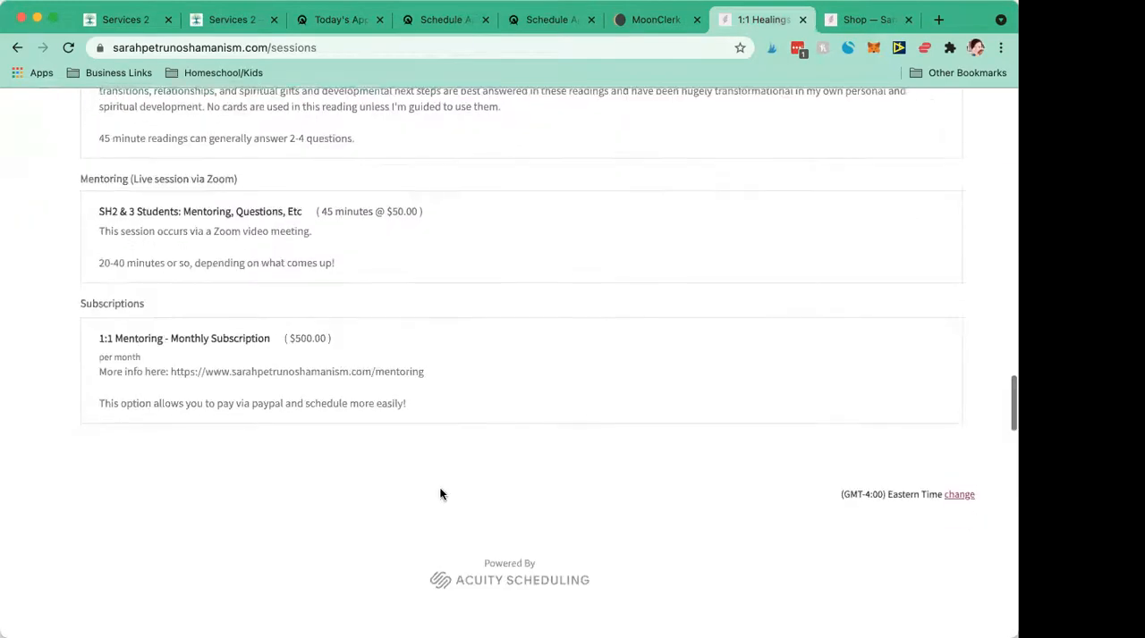
scroll(440, 494, up, 2)
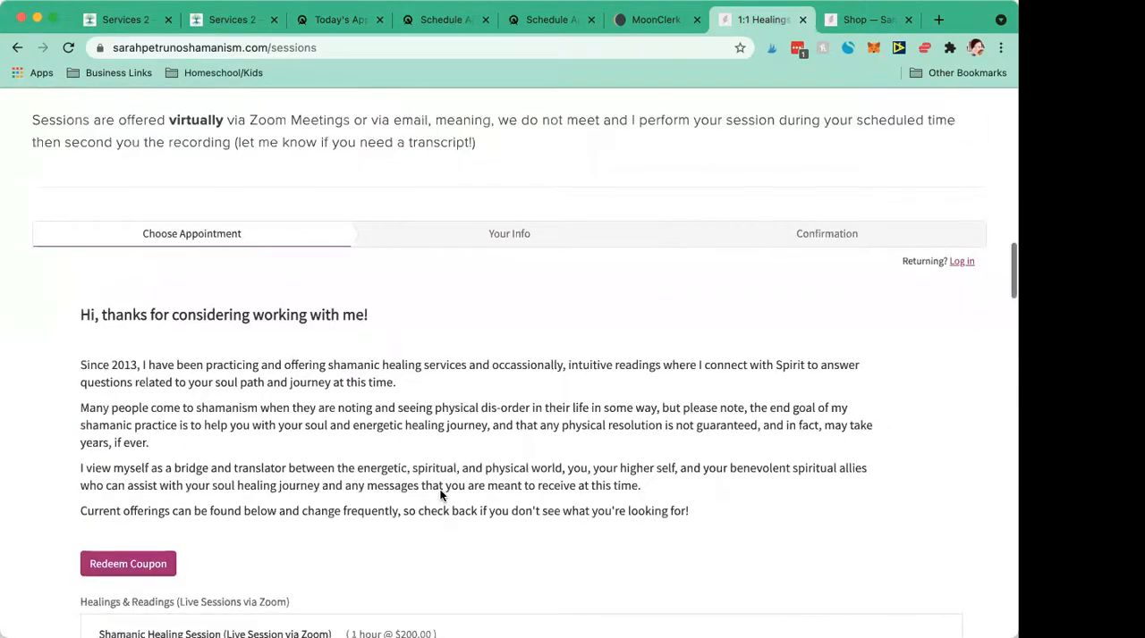
- Switch to Acuity, open the client scheduling page link settings and copy the direct link of the General Scheduling Page
click(340, 19)
click(440, 18)
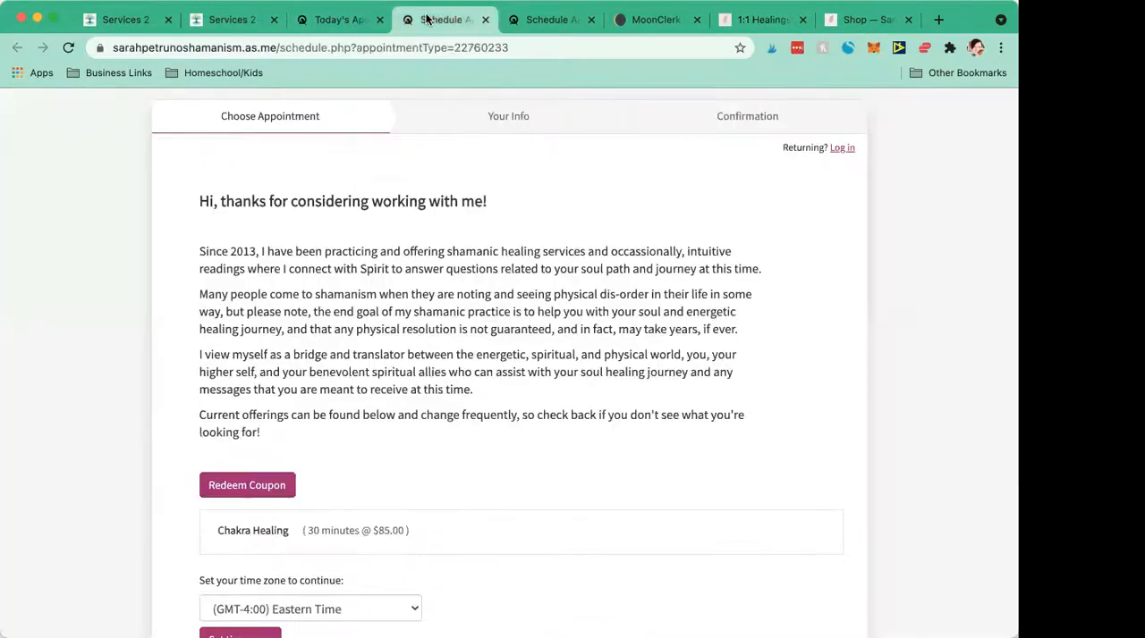
click(340, 18)
scroll(102, 429, down, 3)
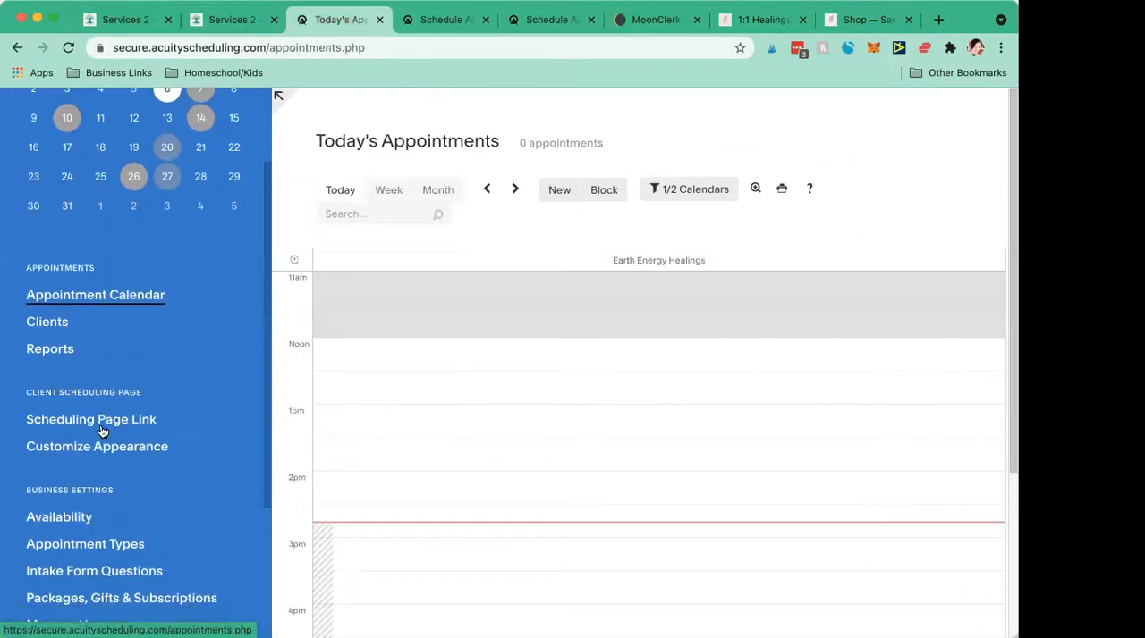
click(69, 412)
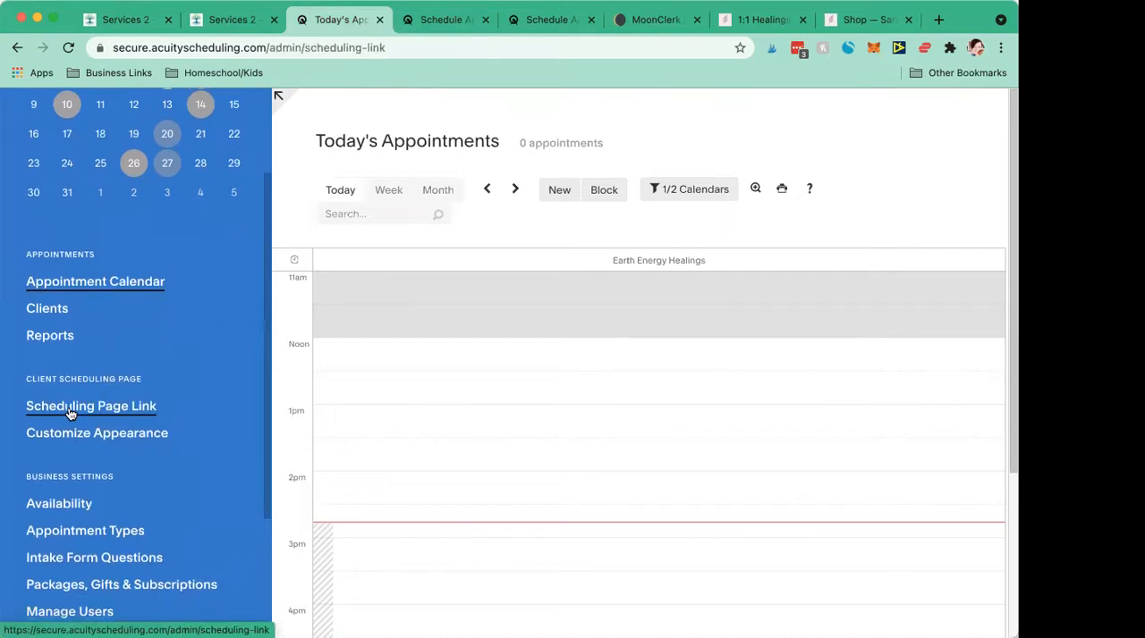
scroll(359, 351, down, 3)
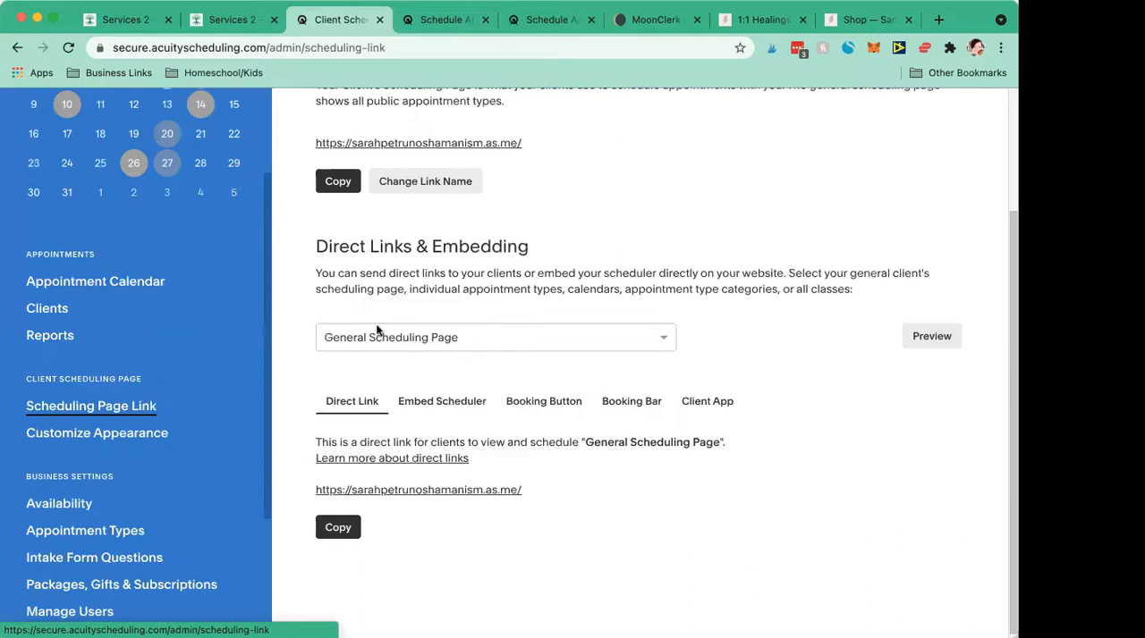
scroll(444, 364, up, 1)
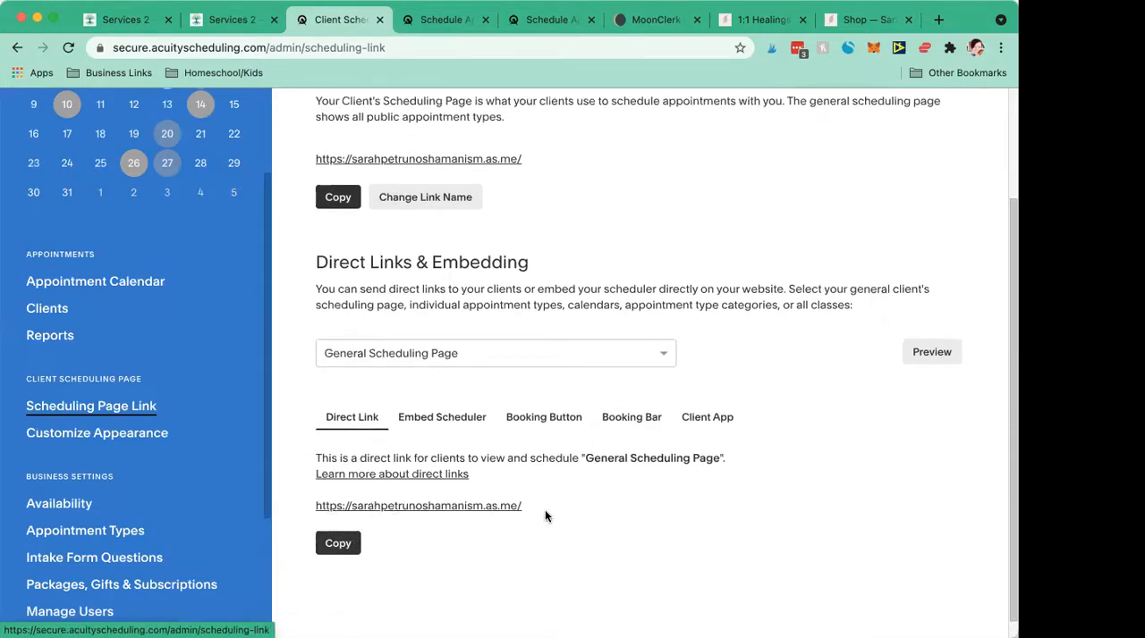
click(343, 546)
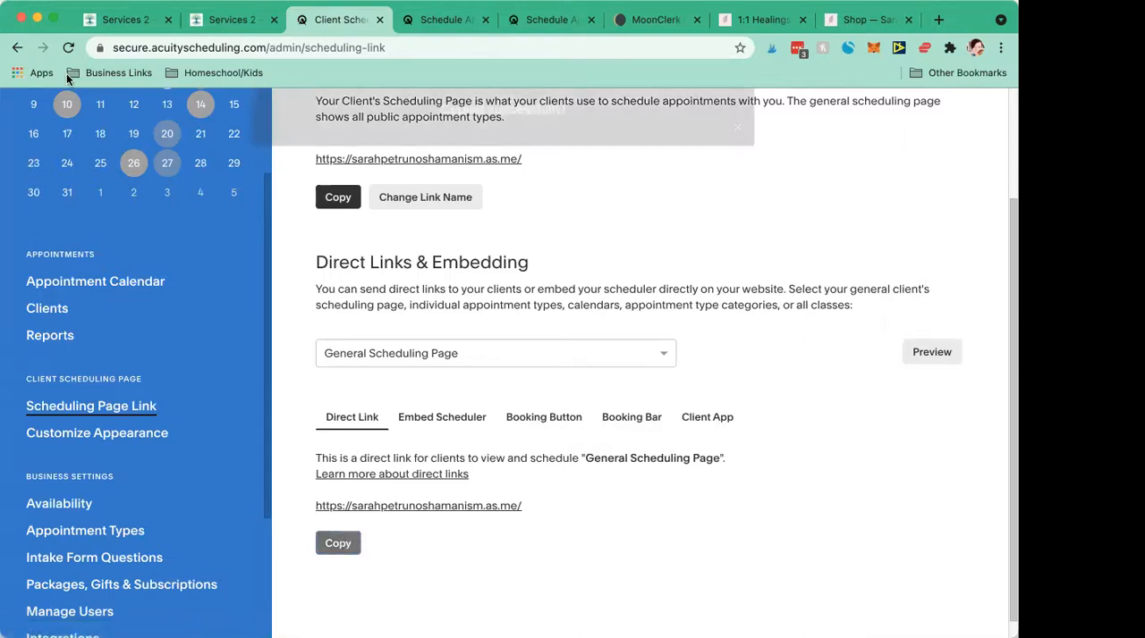
- Return to the Squarespace Services page and insert a Scheduling block directly below the Book Your Session heading
click(123, 18)
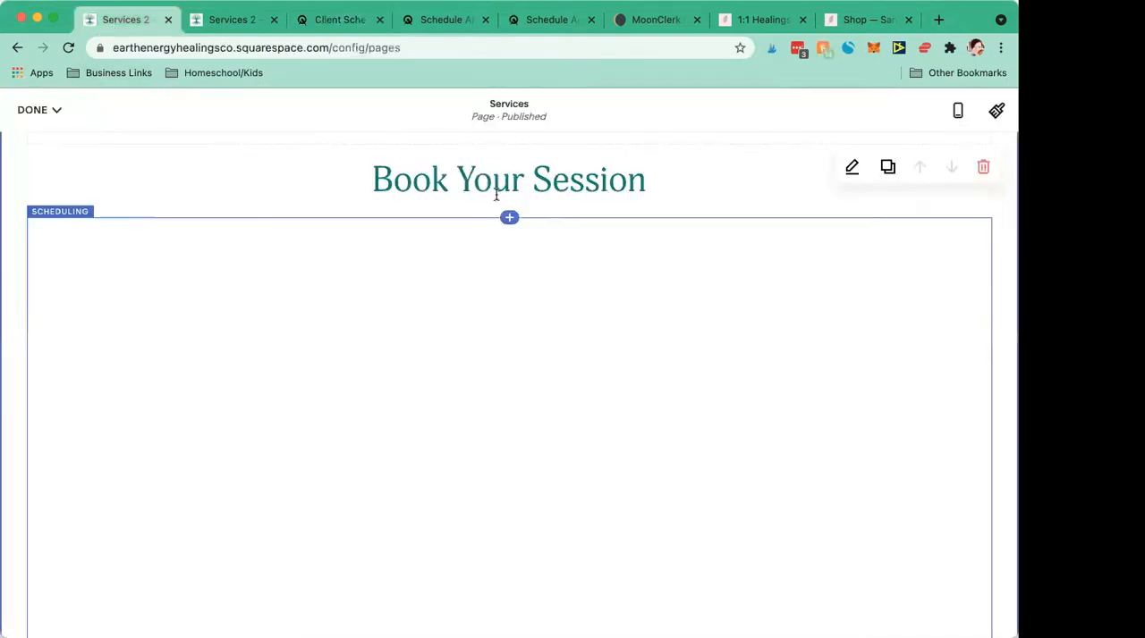
click(511, 222)
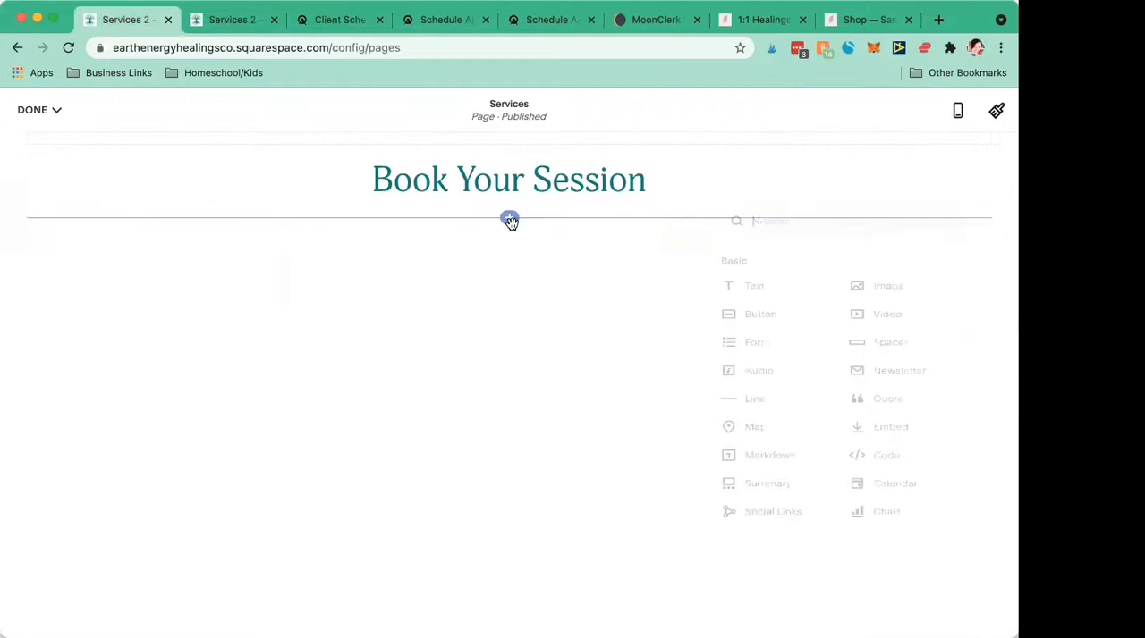
click(463, 335)
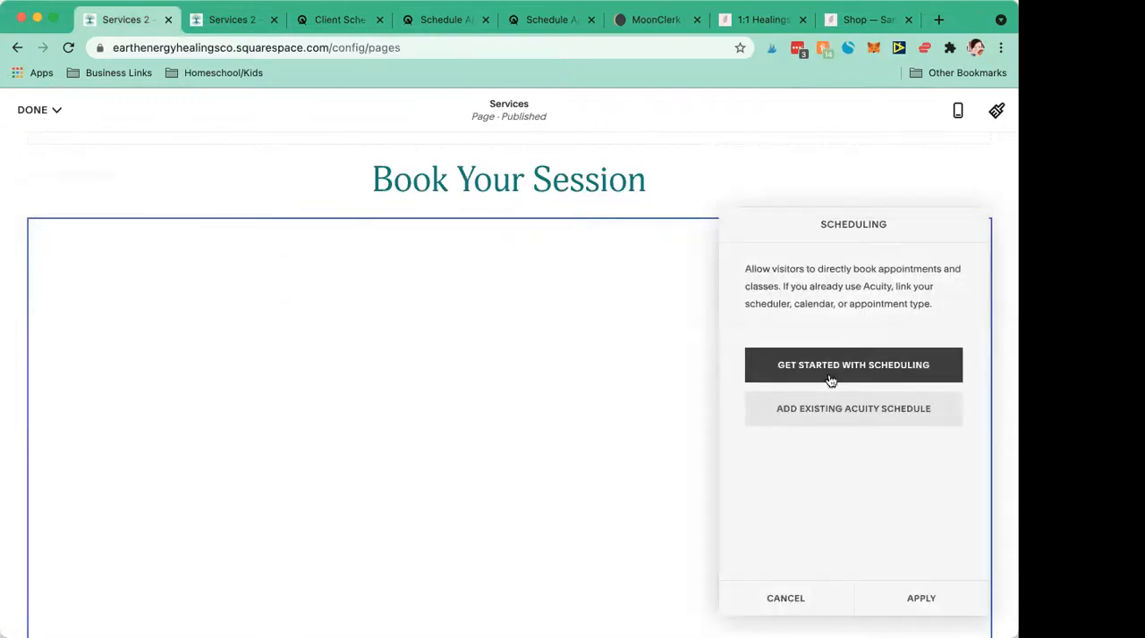
- Connect the block to the existing Acuity schedule with the copied General Scheduling Page link, apply it and save the Services page
click(790, 418)
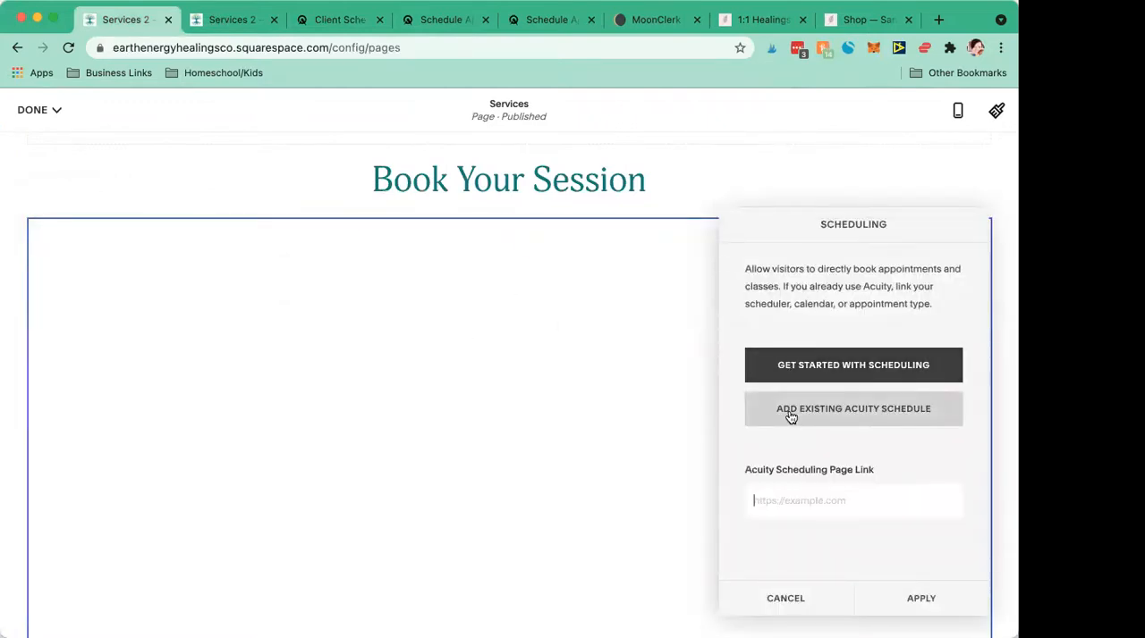
key(super+v)
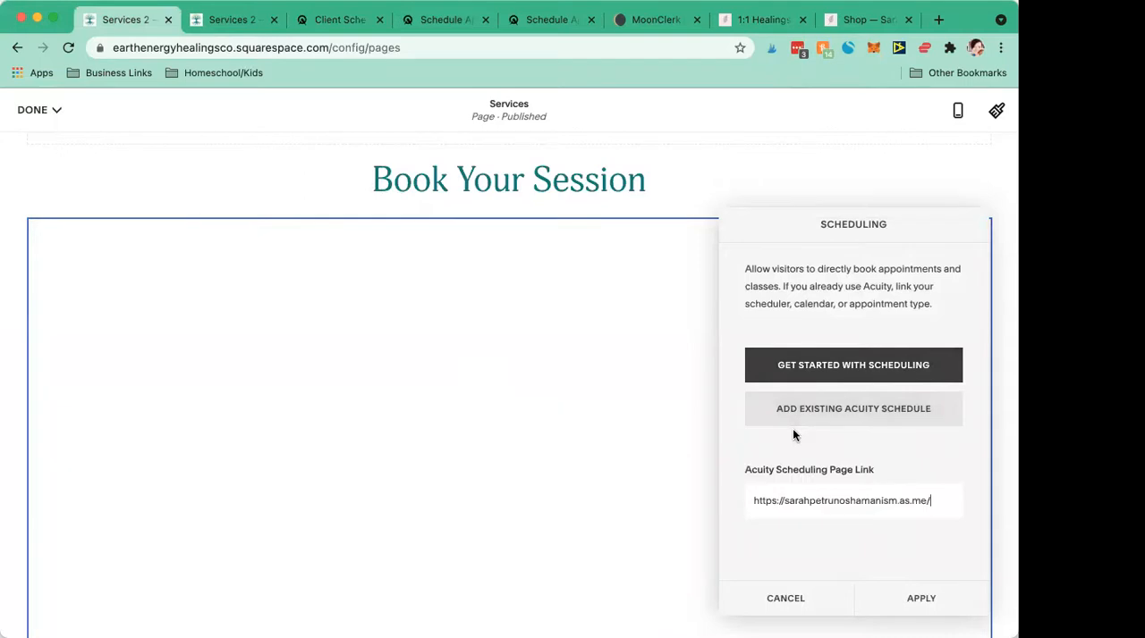
click(920, 601)
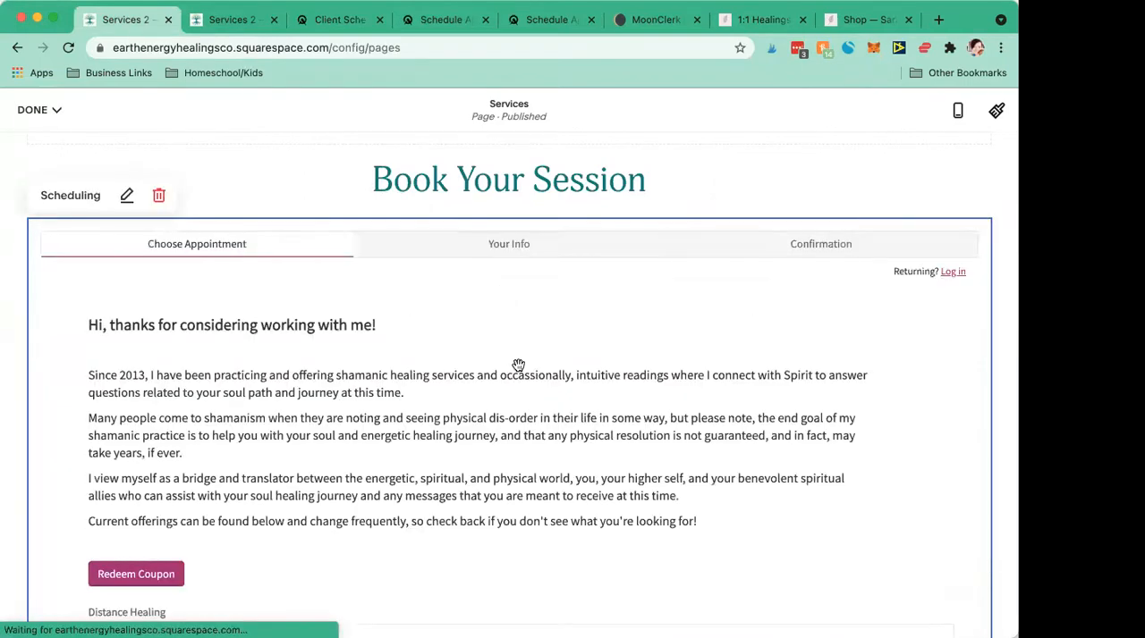
click(32, 109)
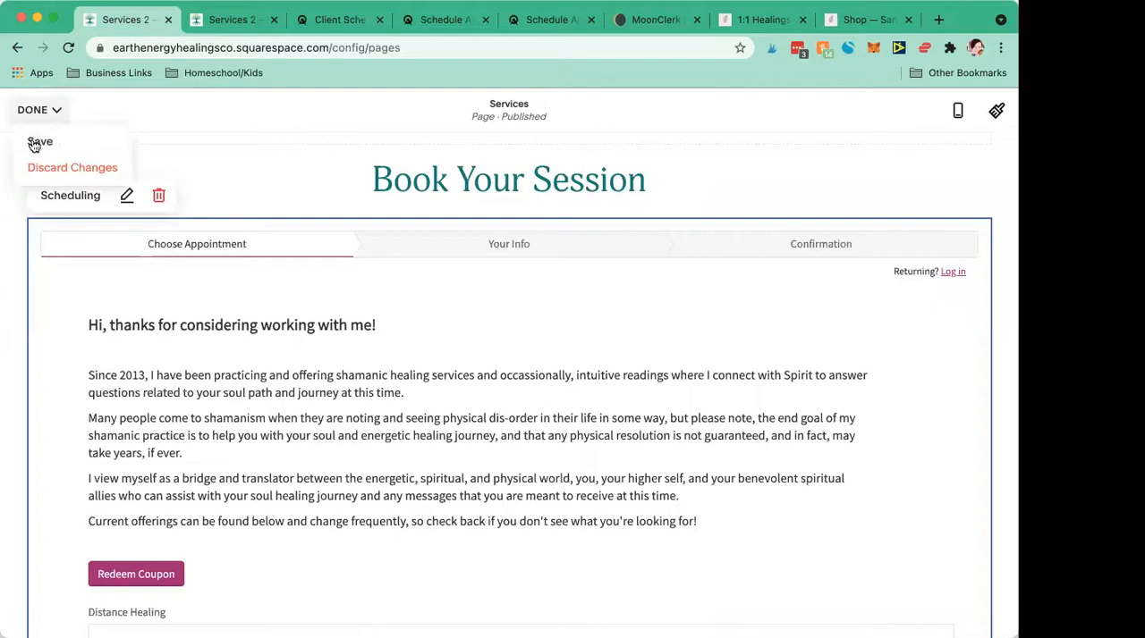
click(32, 145)
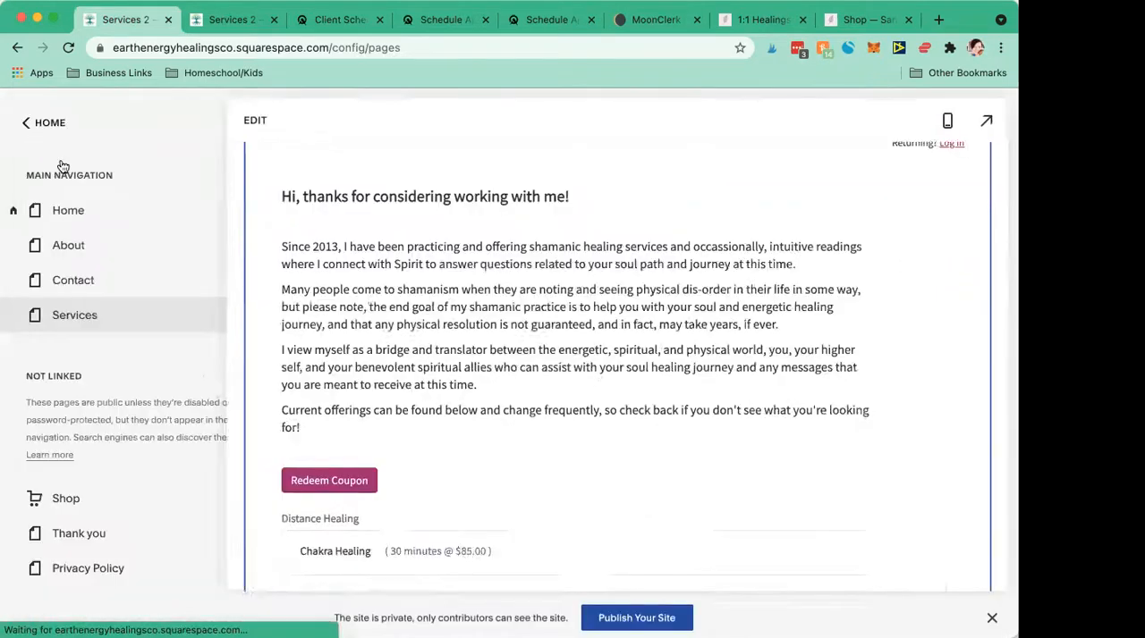
click(215, 288)
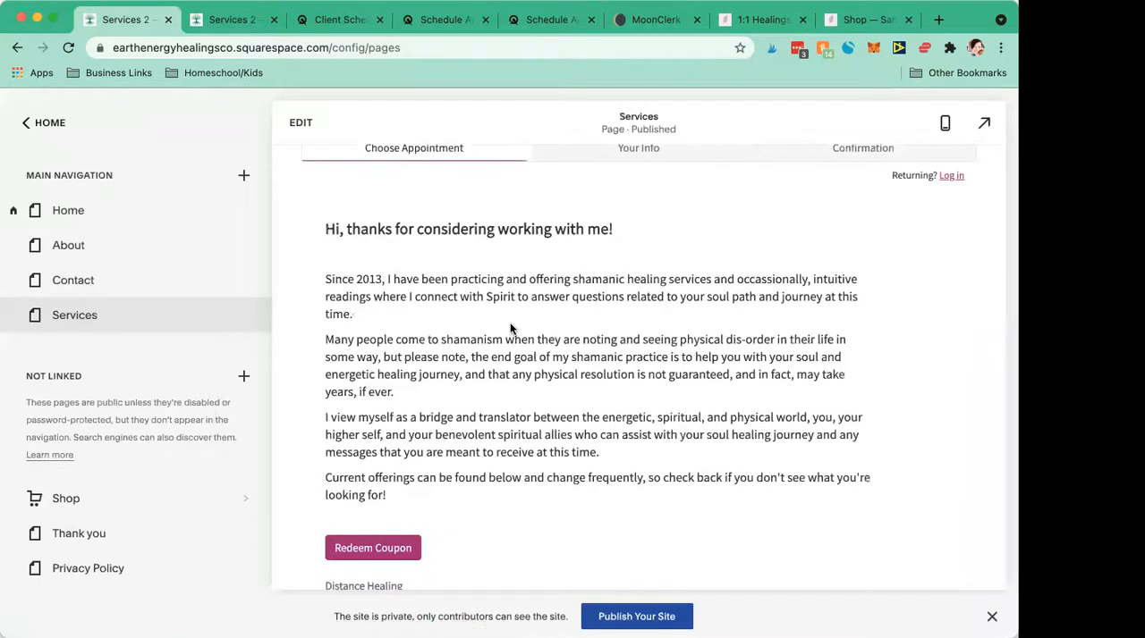
- Review the saved Services page, from the site navigation through the Chakra Healing and Oracle Reading sections
scroll(511, 328, up, 2)
scroll(511, 329, up, 5)
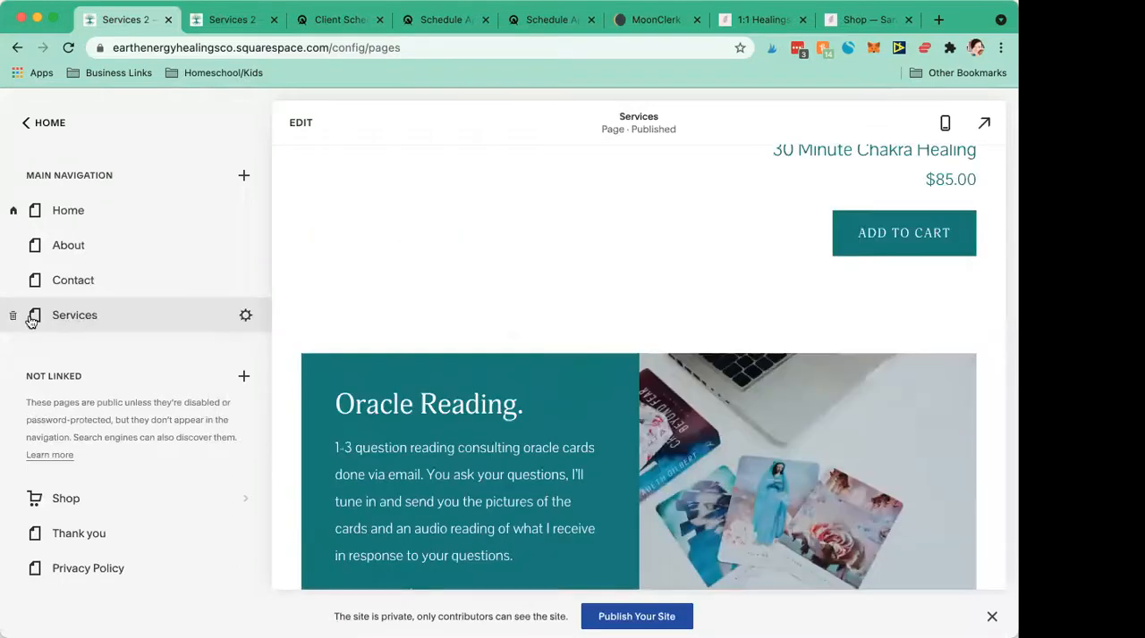
scroll(534, 317, up, 5)
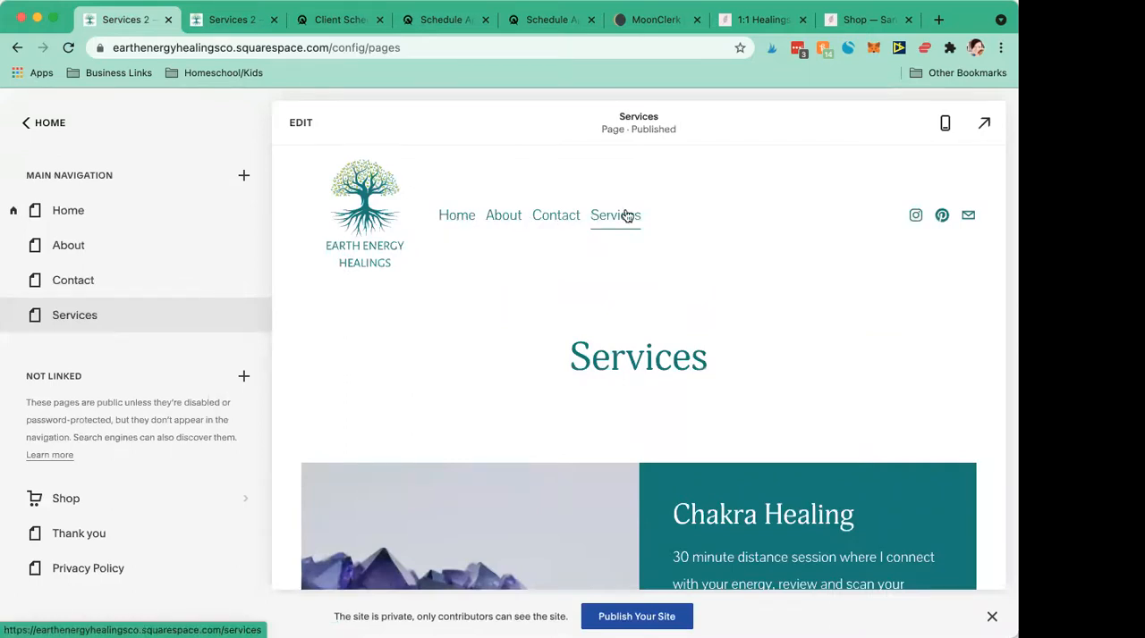
scroll(495, 350, down, 4)
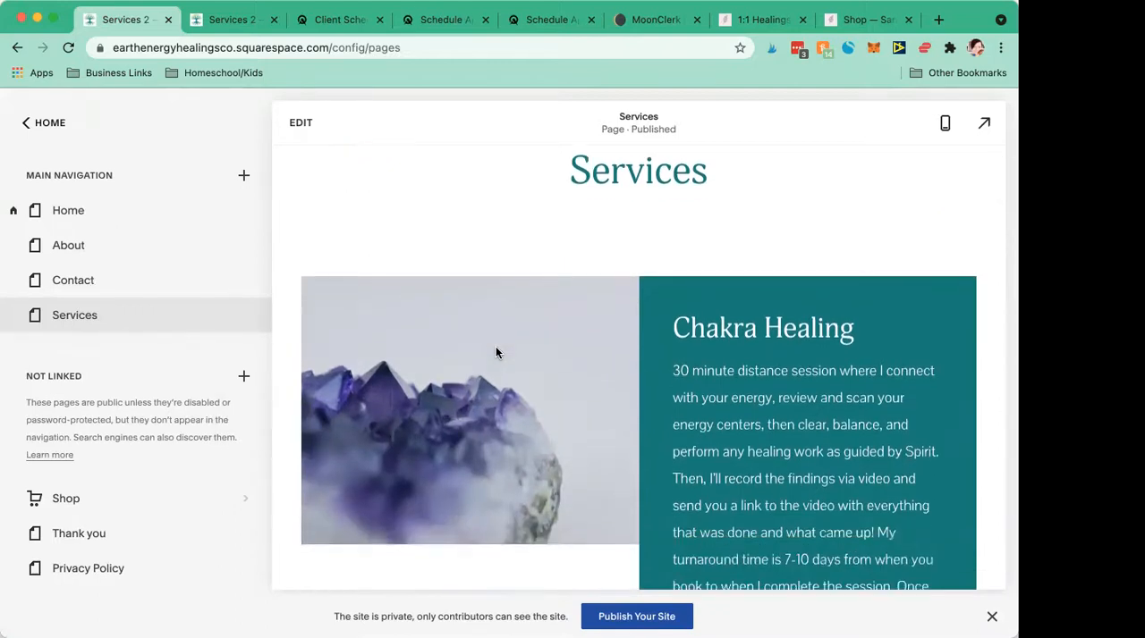
scroll(496, 352, up, 2)
scroll(496, 353, down, 12)
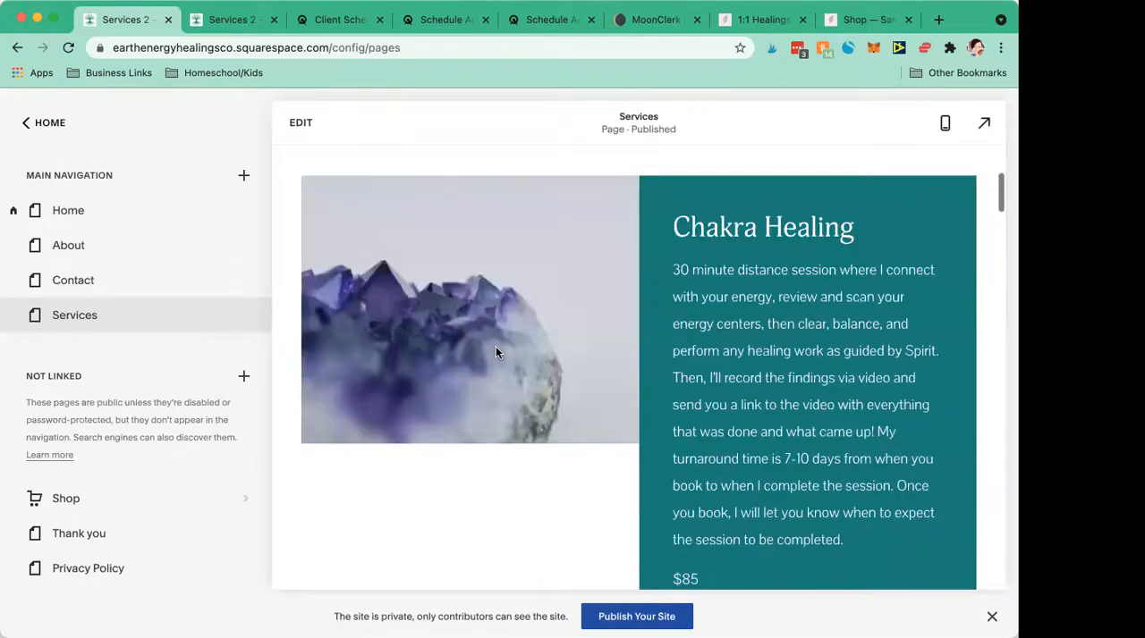
scroll(496, 352, down, 8)
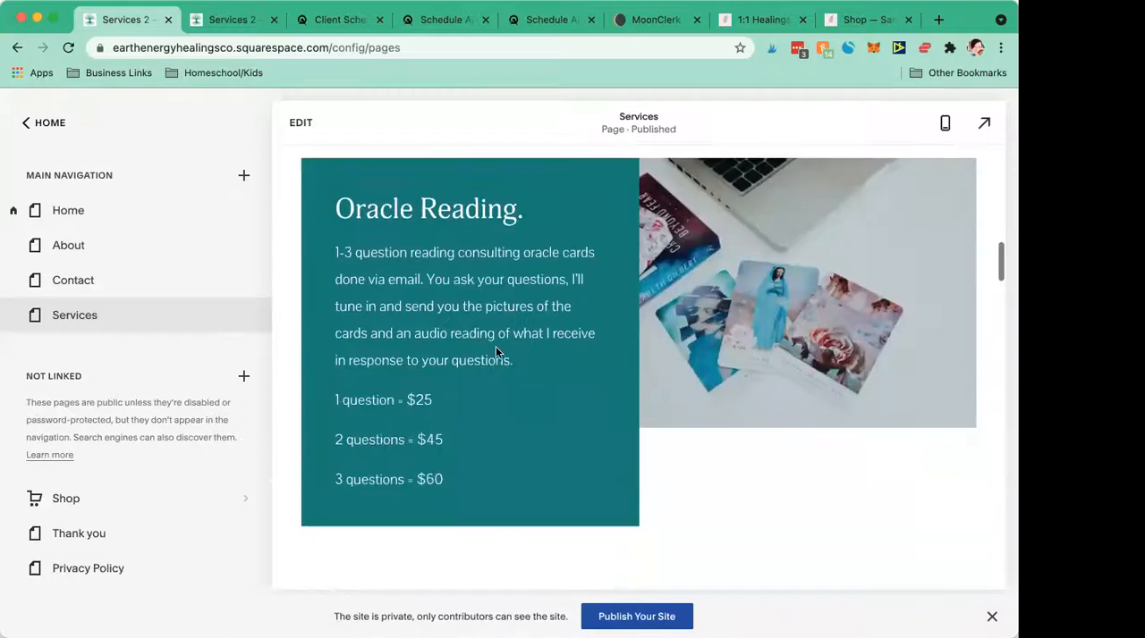
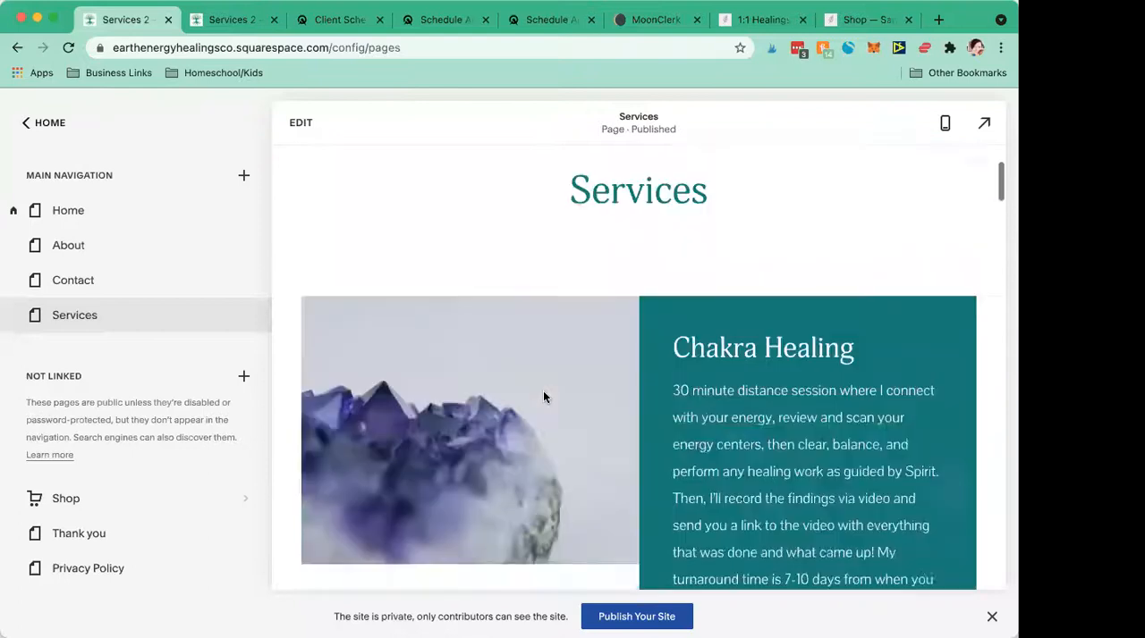
- Add a folder named Book a Session to the main navigation and place it directly below Contact
scroll(544, 393, down, 12)
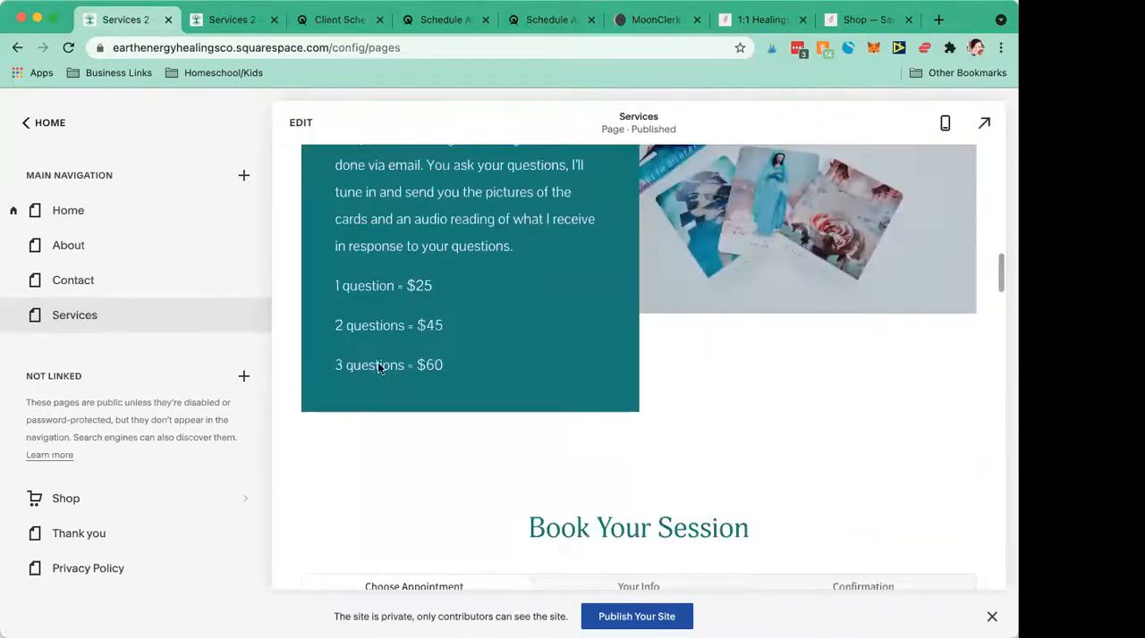
mouse_move(150, 320)
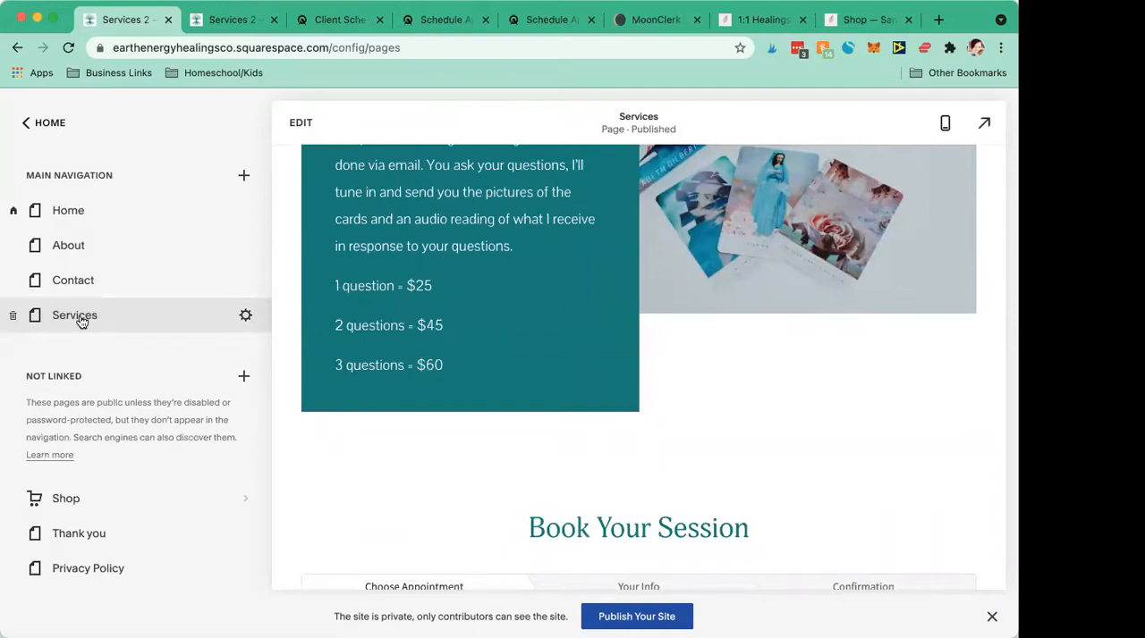
click(244, 178)
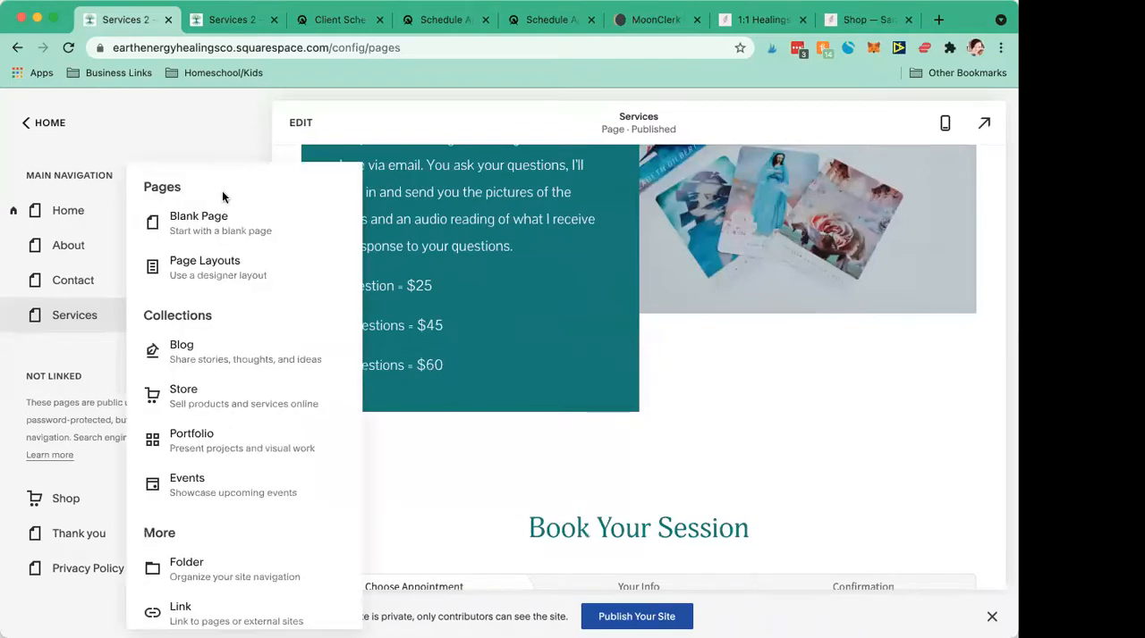
scroll(211, 346, down, 1)
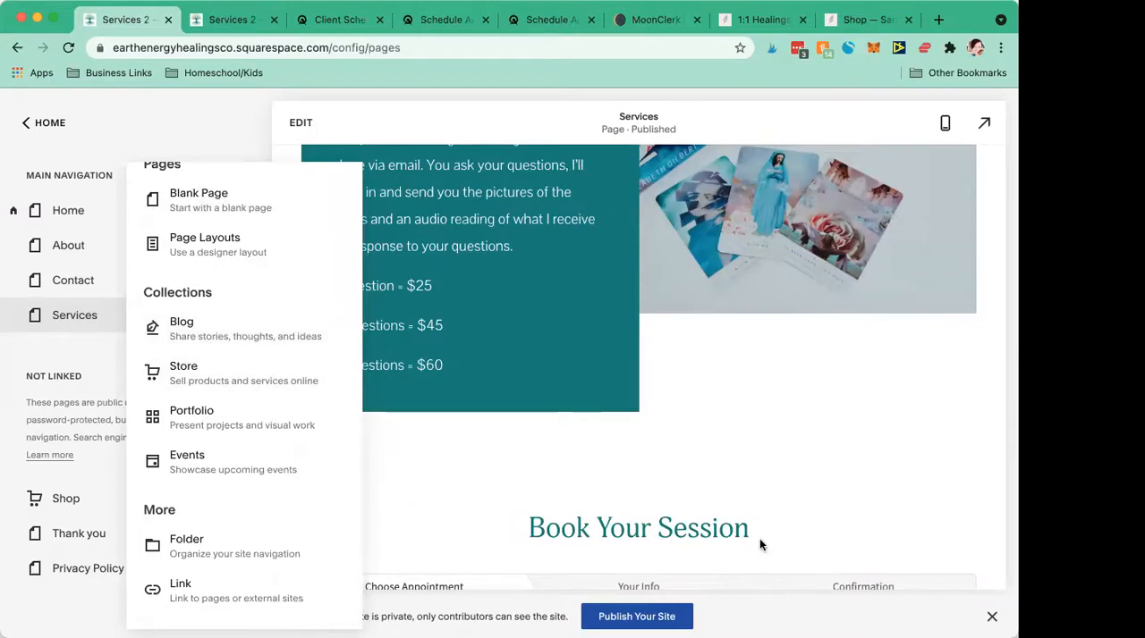
click(184, 545)
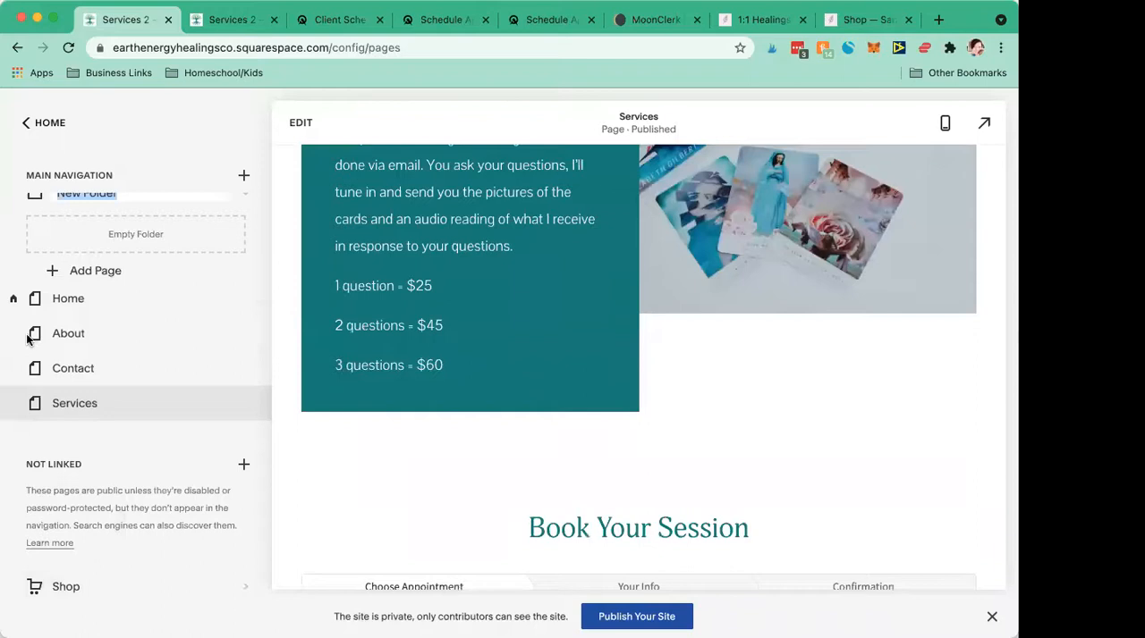
text(Work)
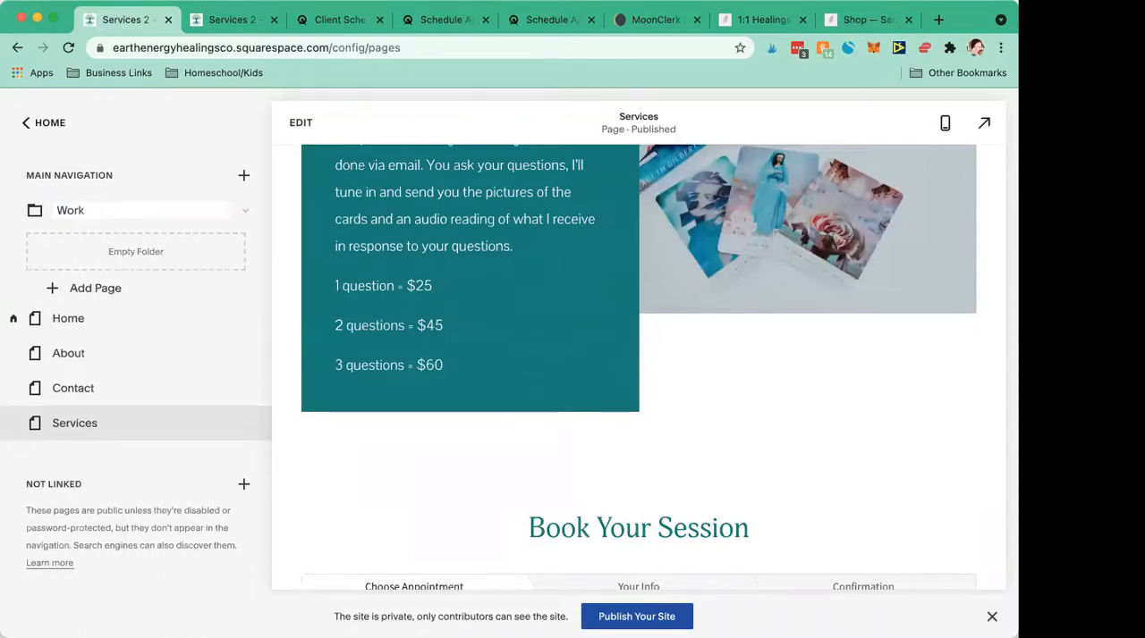
text(Wo)
text(Book a Session)
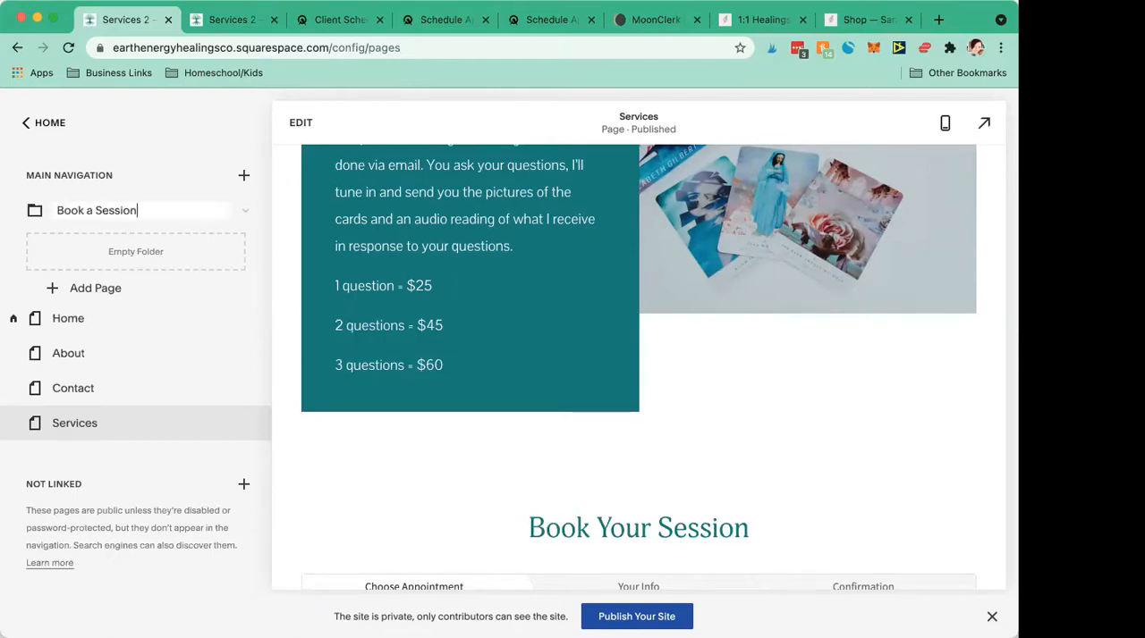
click(184, 180)
drag(145, 212, 162, 337)
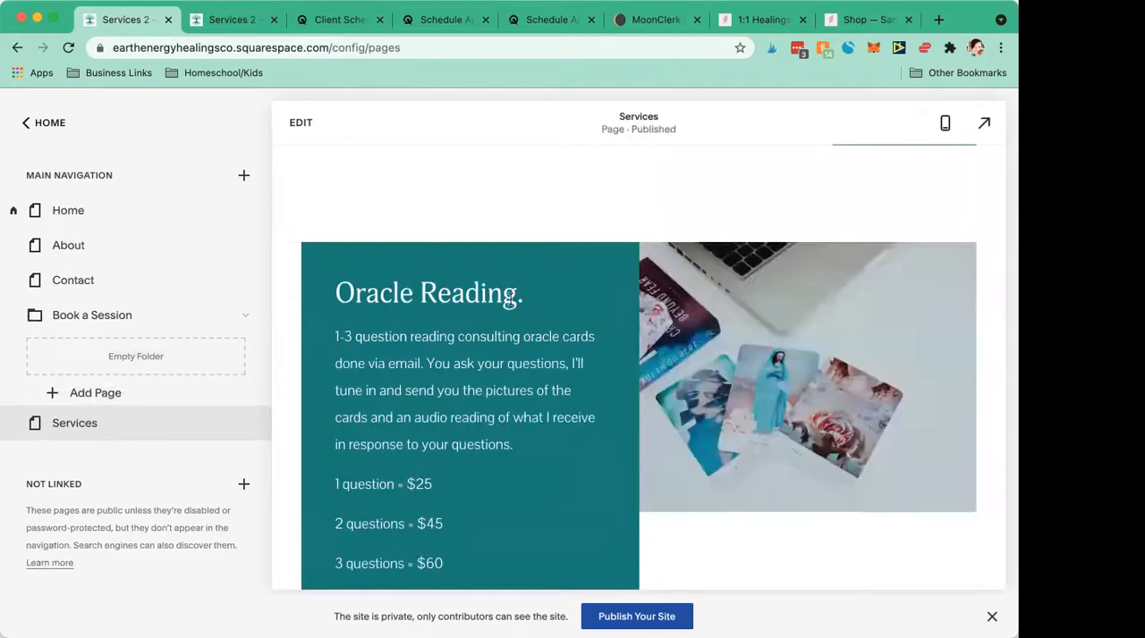
- Move the Services page into the Book a Session folder in the main navigation
scroll(510, 302, up, 8)
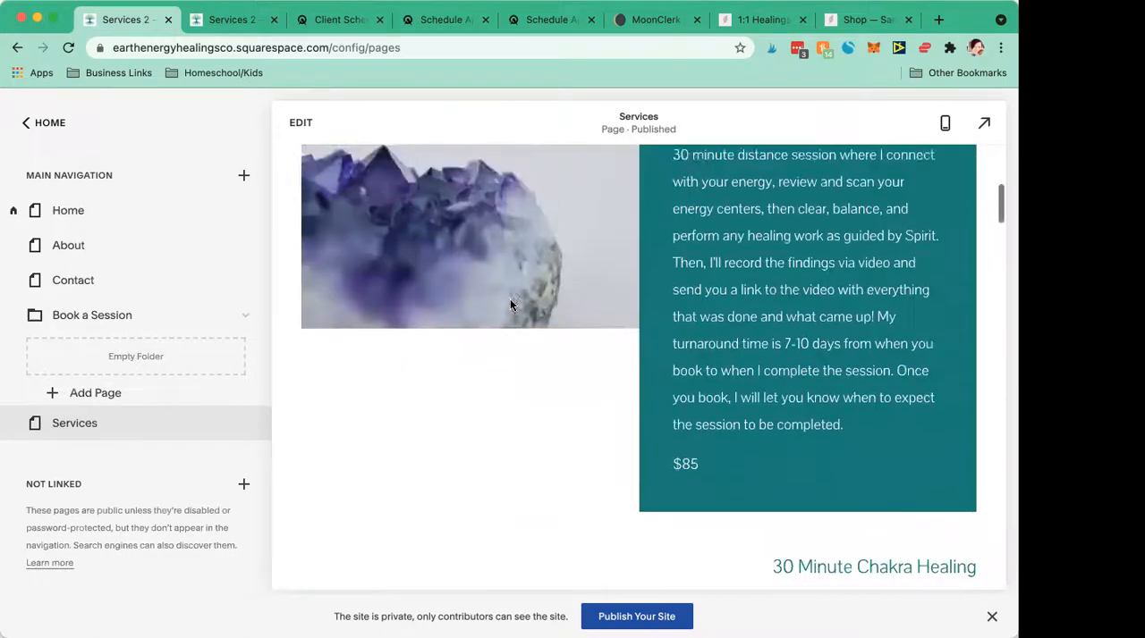
scroll(510, 304, up, 5)
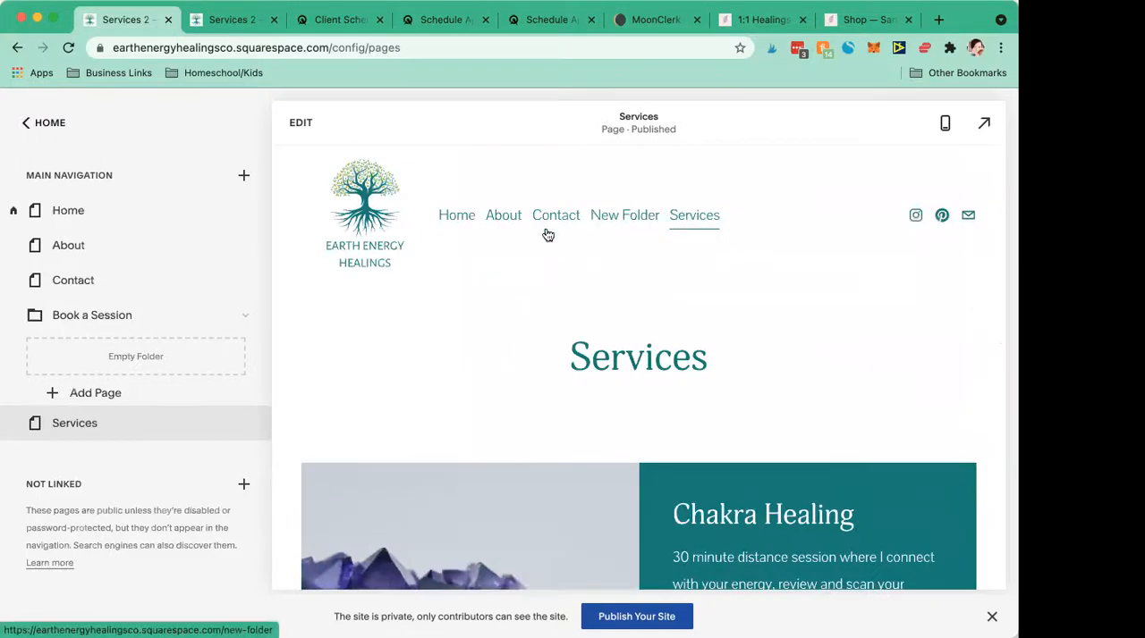
drag(81, 417, 85, 341)
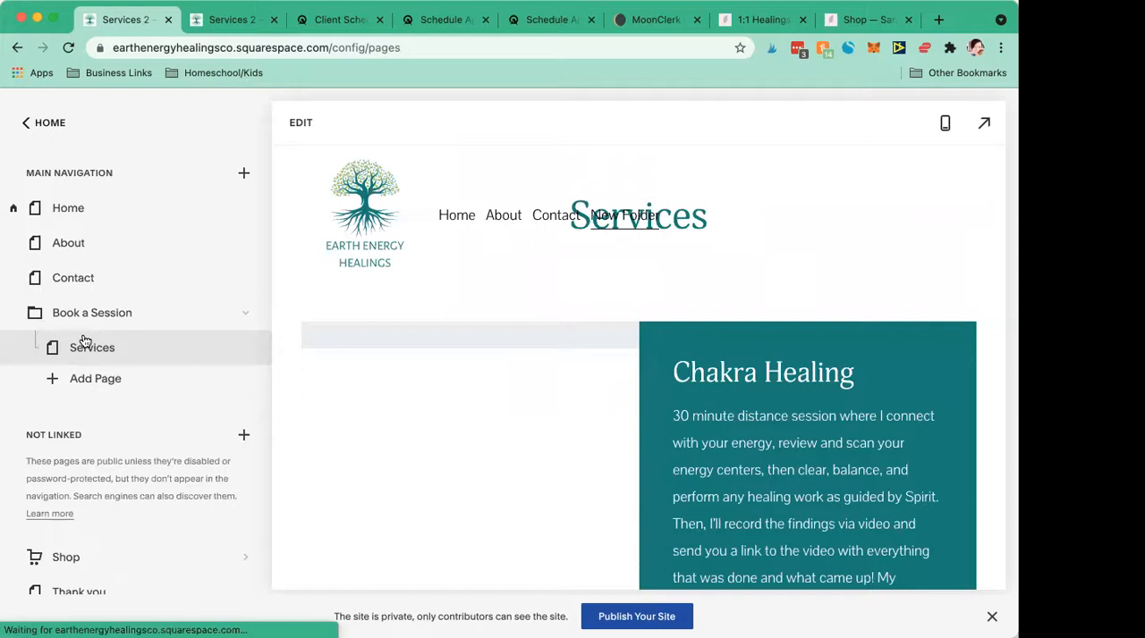
- Check the Book a Session folder's contents in the page list and its drop-down in the site preview
scroll(85, 341, down, 3)
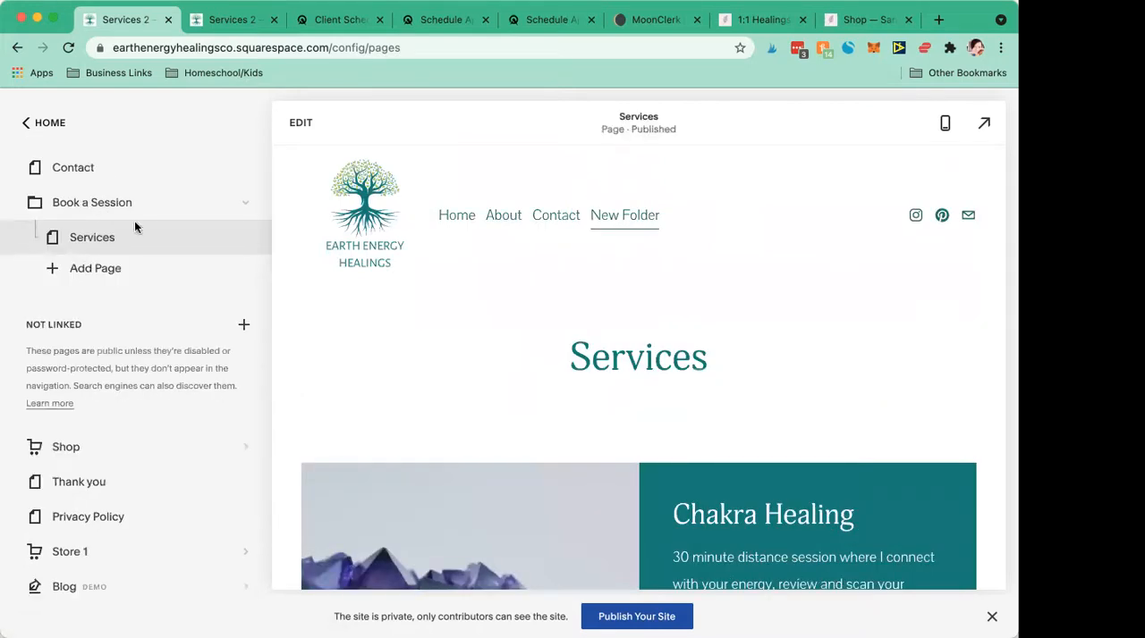
mouse_move(609, 227)
scroll(199, 246, up, 3)
click(245, 313)
click(245, 313)
scroll(70, 309, down, 1)
scroll(68, 309, up, 1)
scroll(67, 320, down, 1)
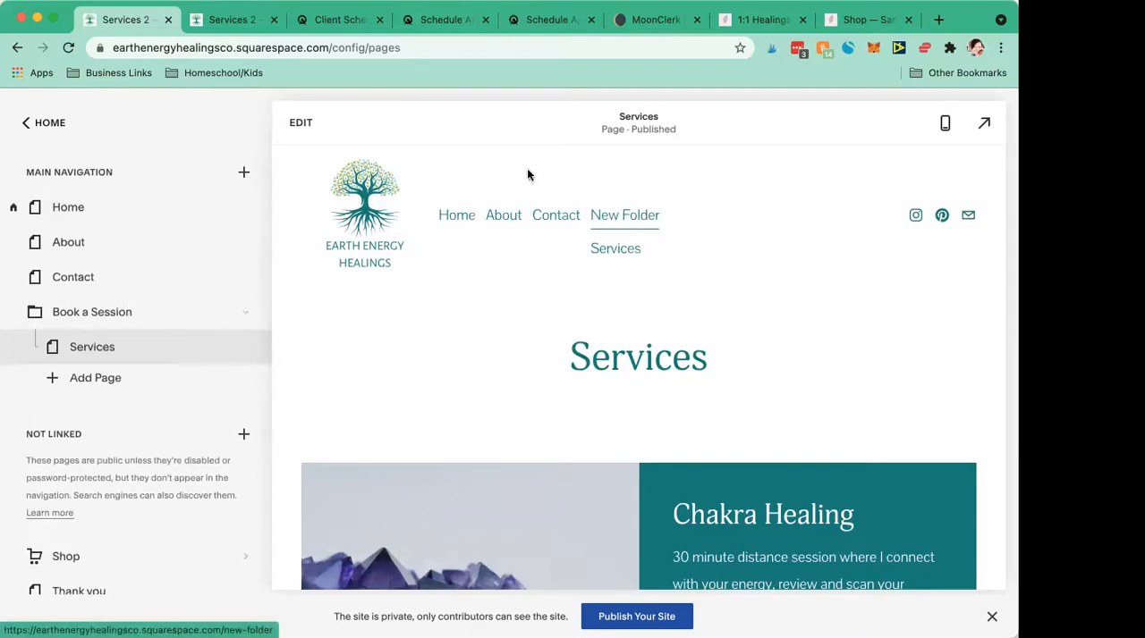
click(300, 122)
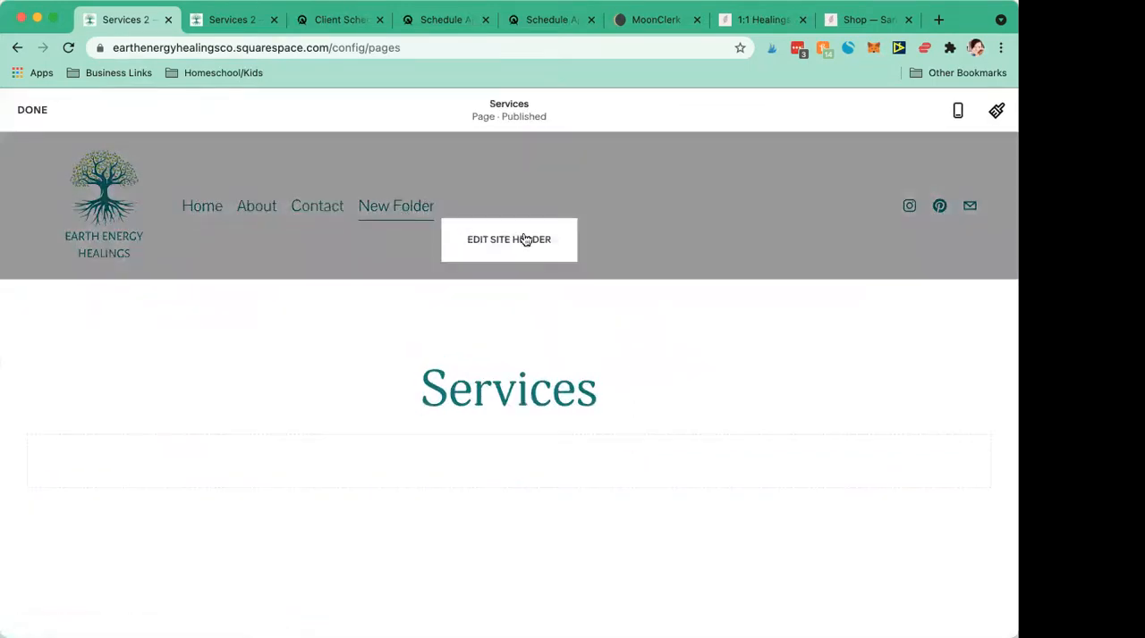
click(522, 237)
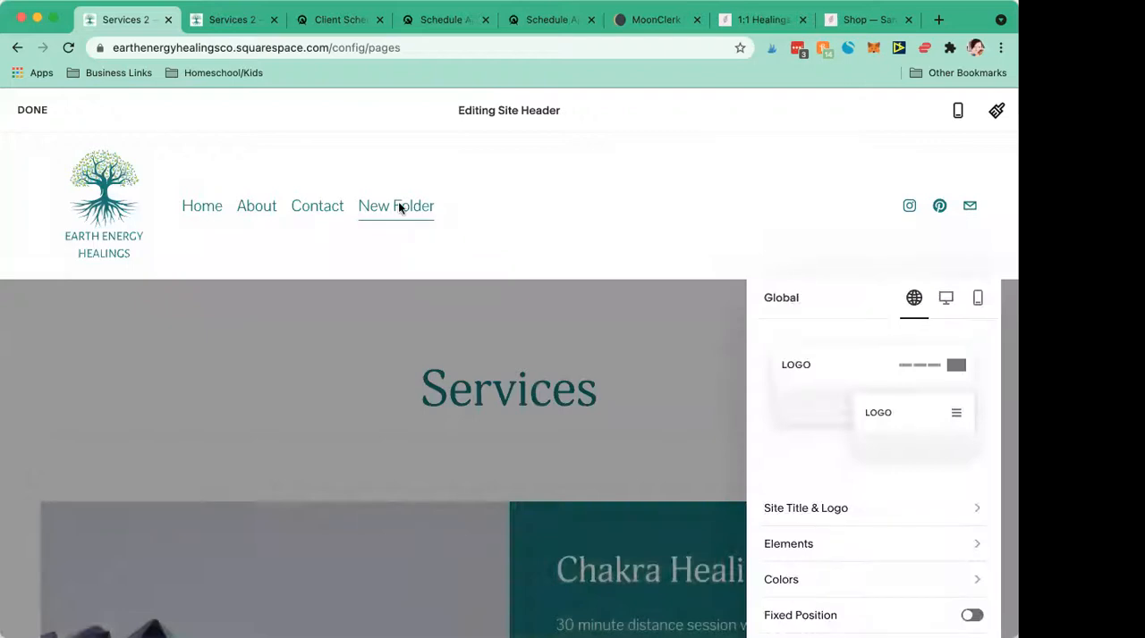
key(Escape)
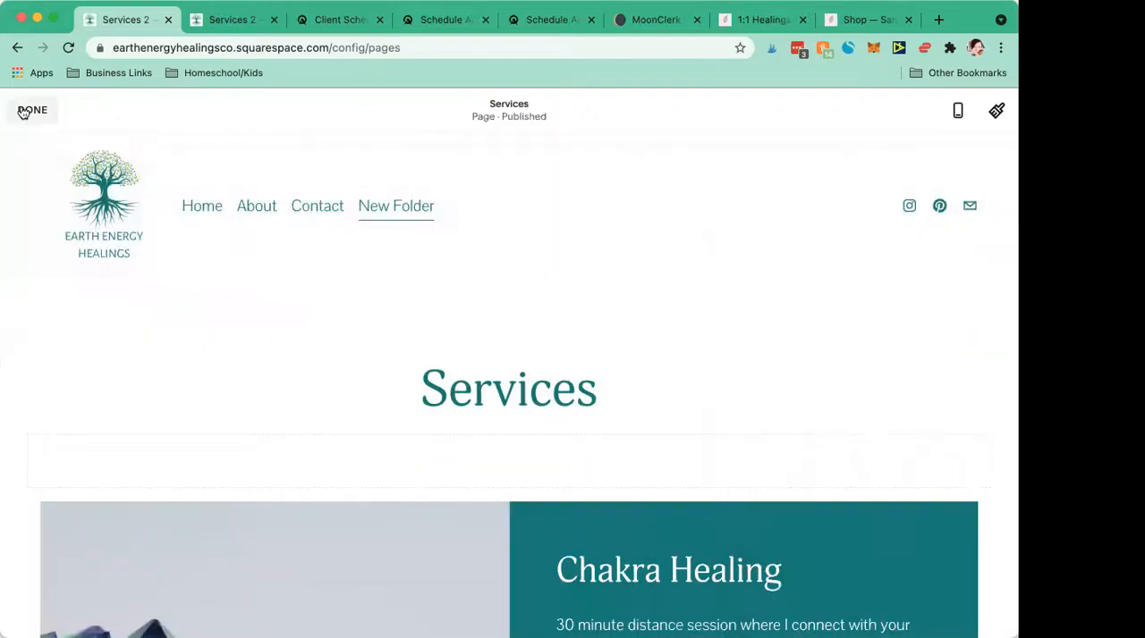
click(25, 110)
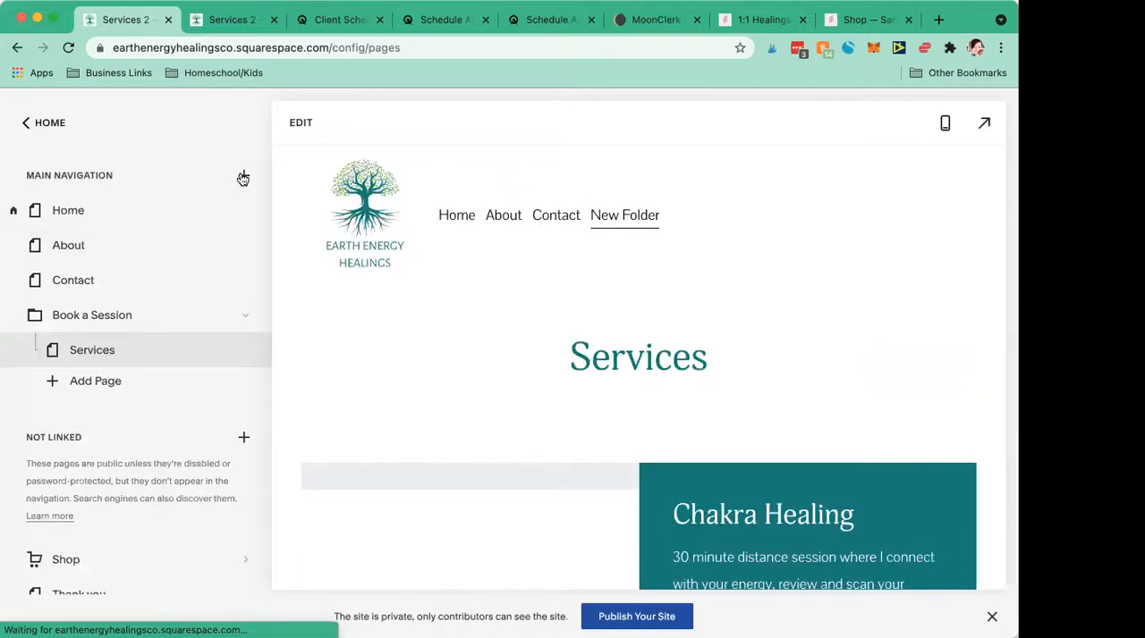
- Add a folder named Work with Me between Contact and Book a Session in the main navigation, and reload the page
click(243, 177)
scroll(211, 347, down, 1)
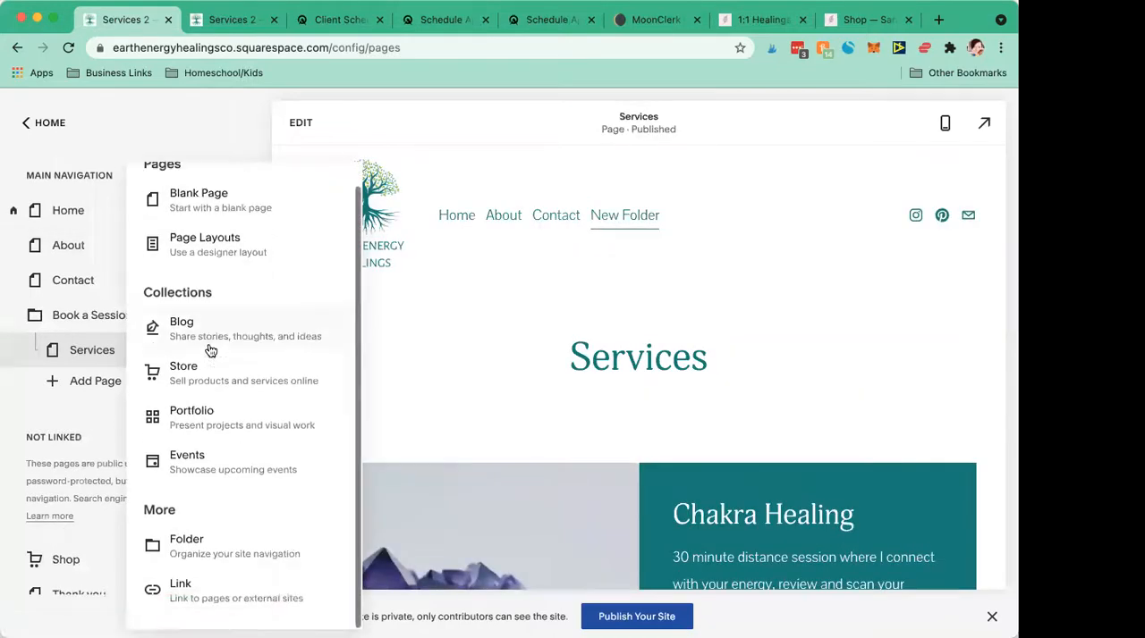
click(217, 545)
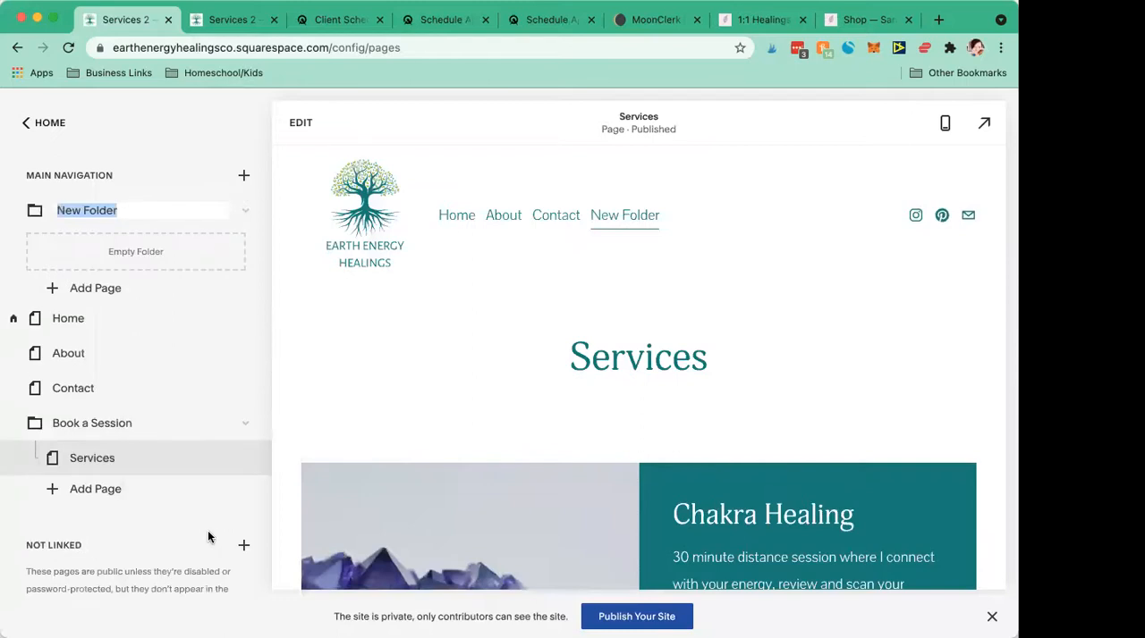
text(Work with Me)
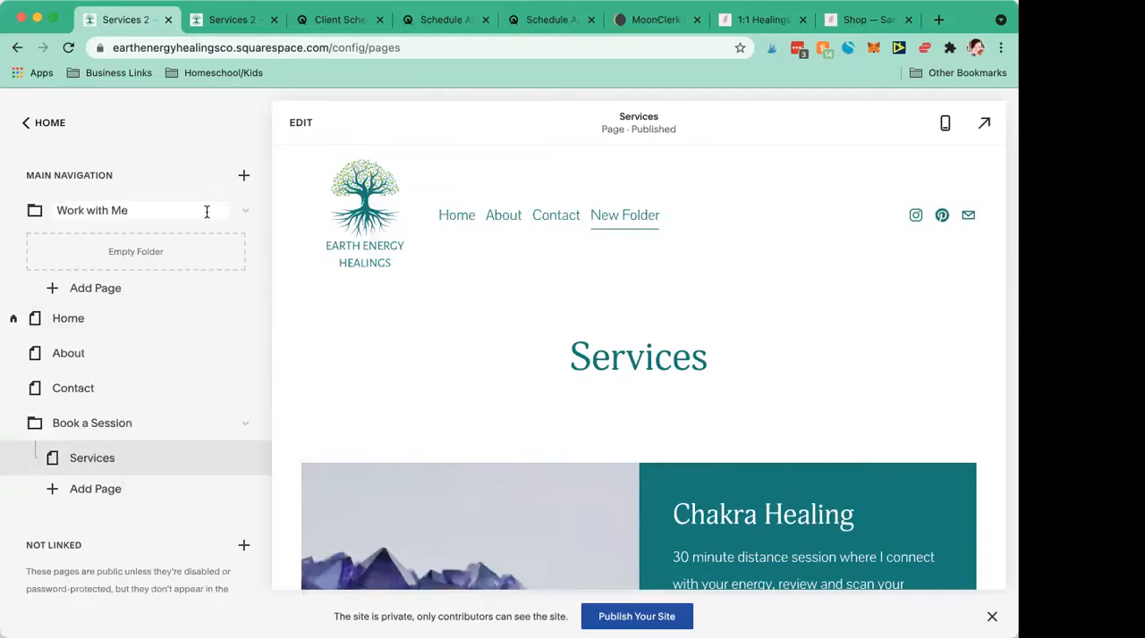
click(243, 210)
key(Return)
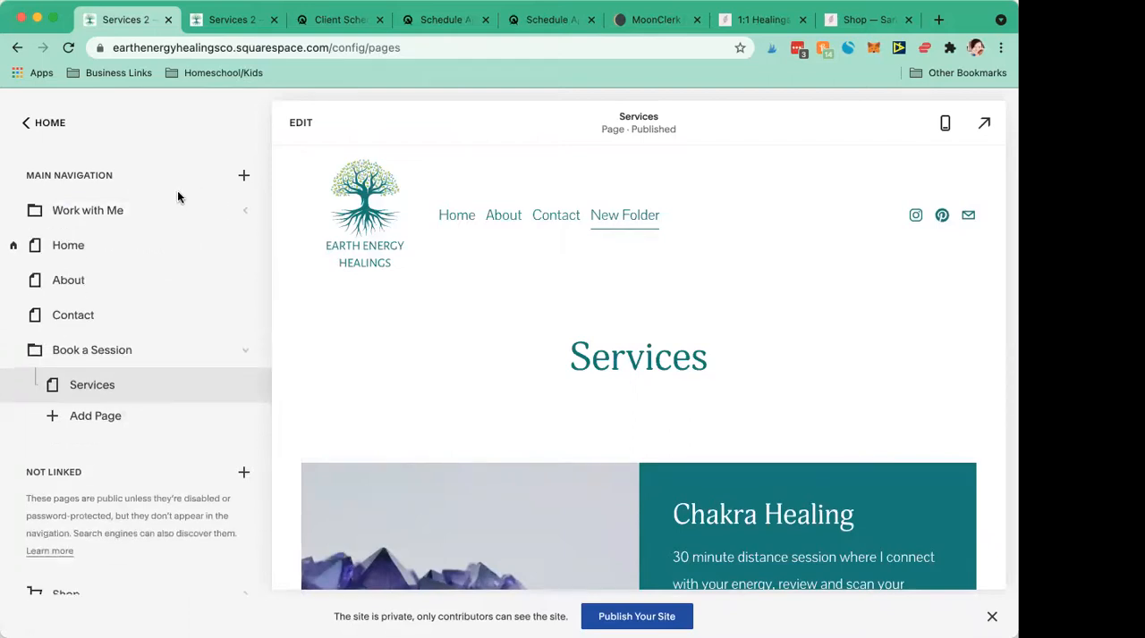
drag(64, 211, 65, 331)
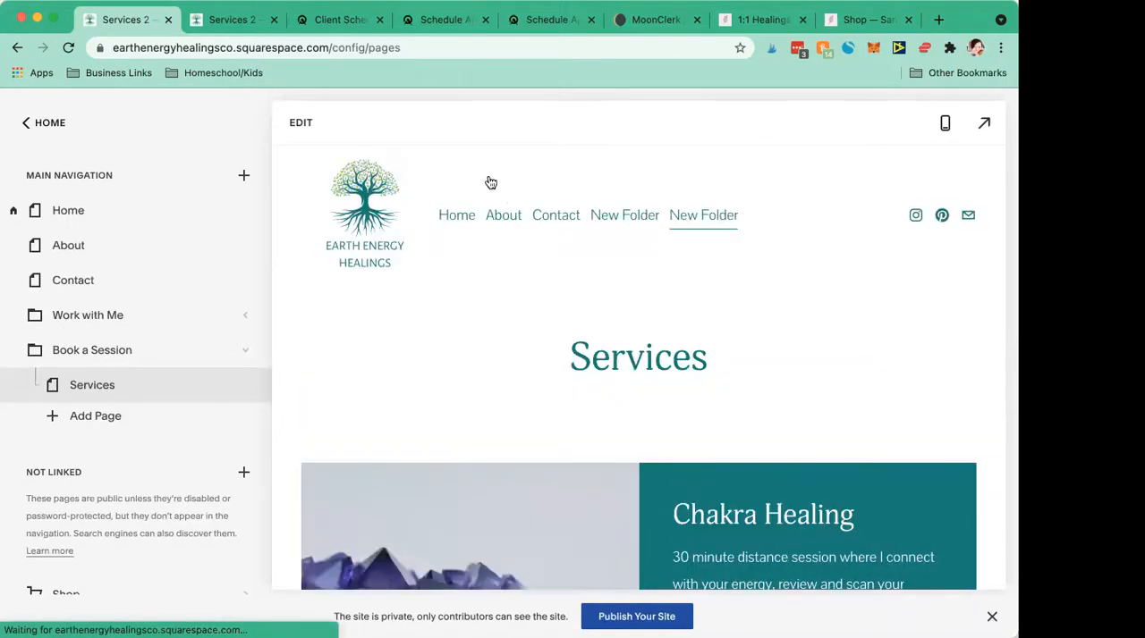
click(65, 50)
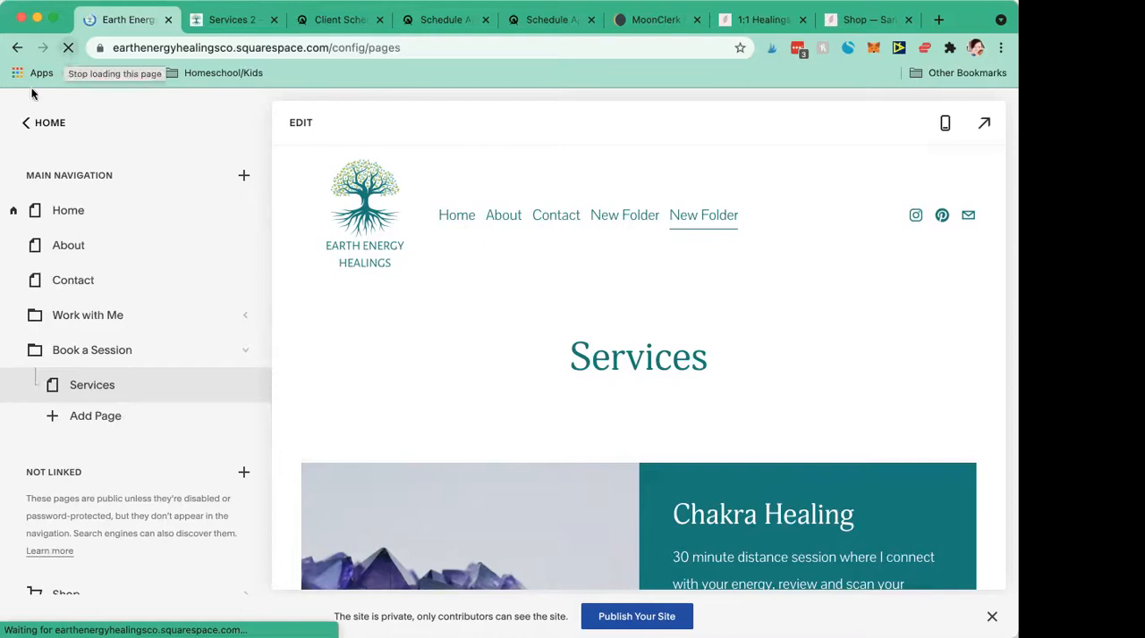
- Switch to the example shamanism site's sessions page and examine the entries in its Work With Me drop-down
click(842, 22)
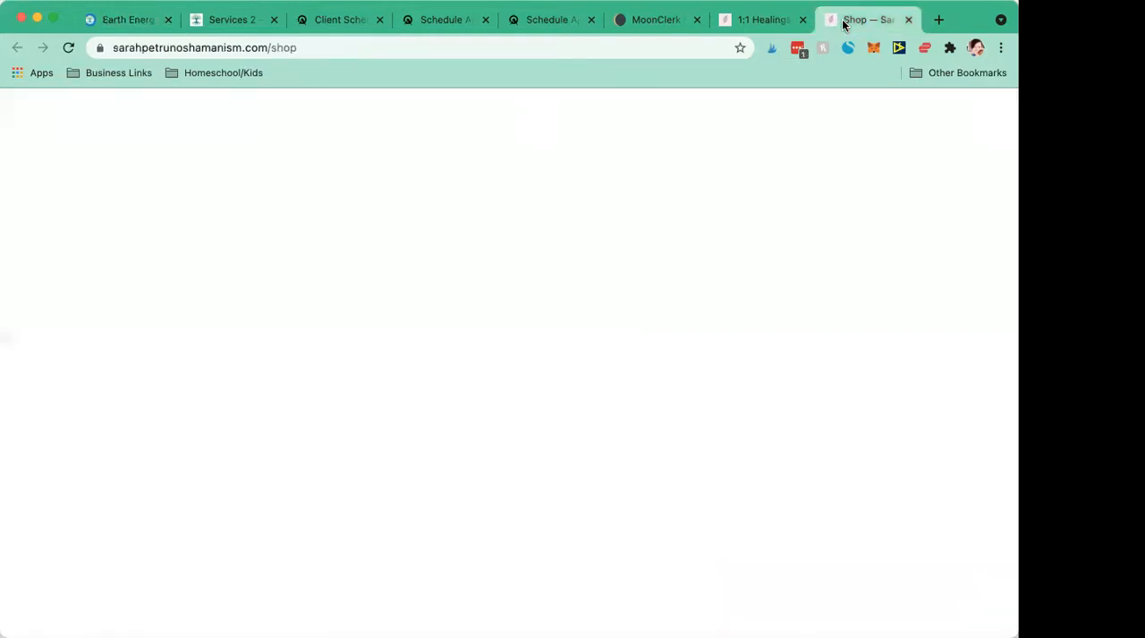
click(760, 22)
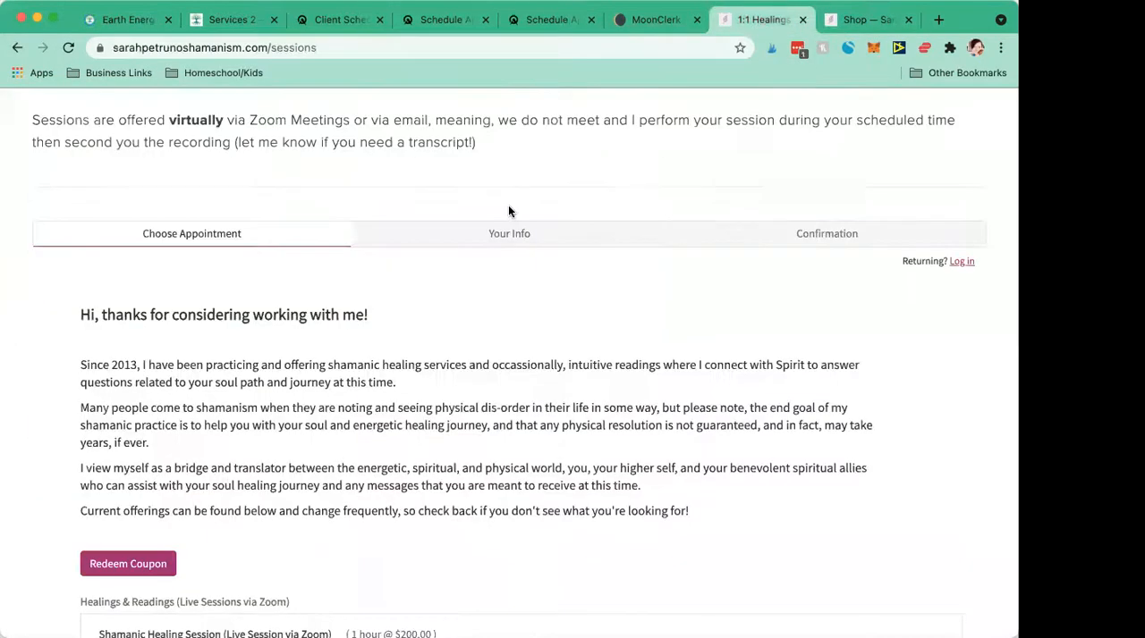
scroll(508, 211, up, 10)
scroll(508, 211, up, 5)
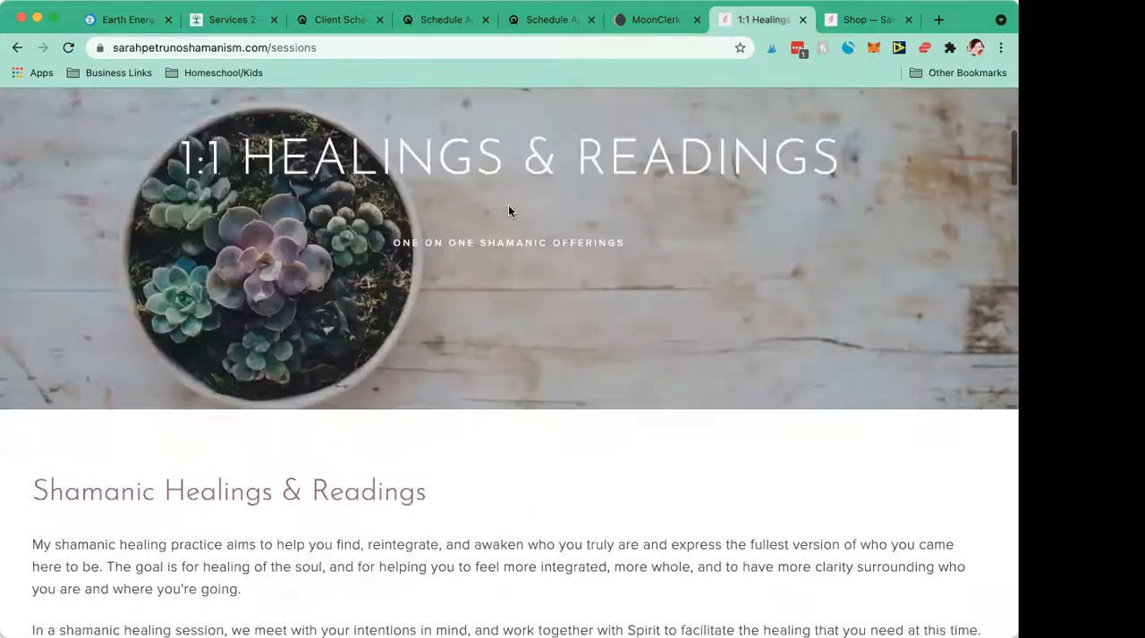
mouse_move(509, 281)
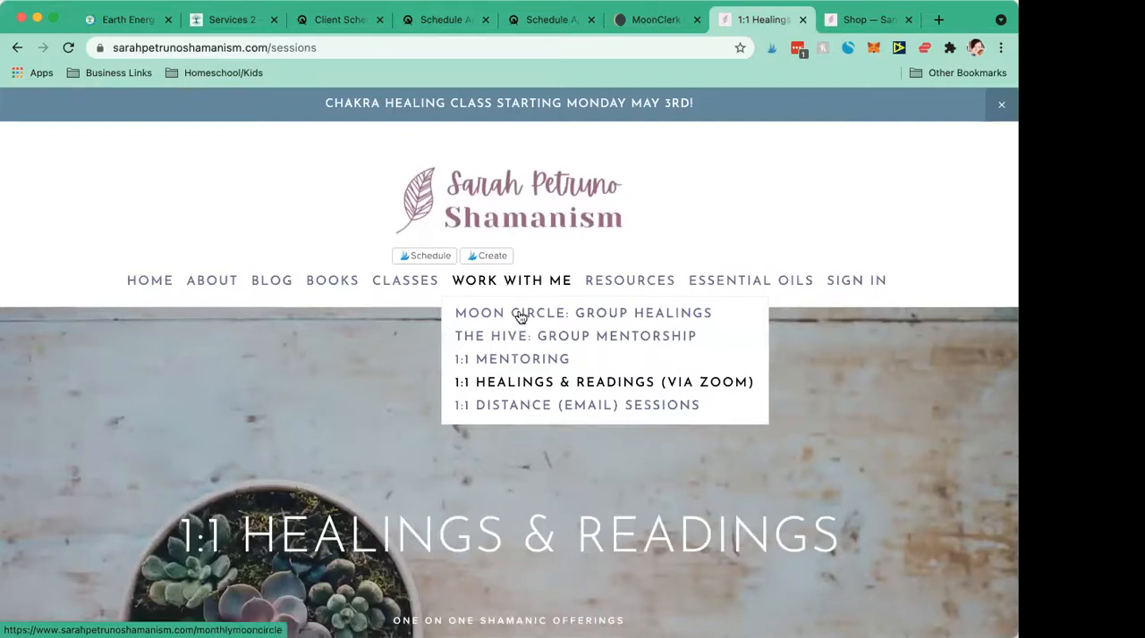
scroll(601, 407, down, 1)
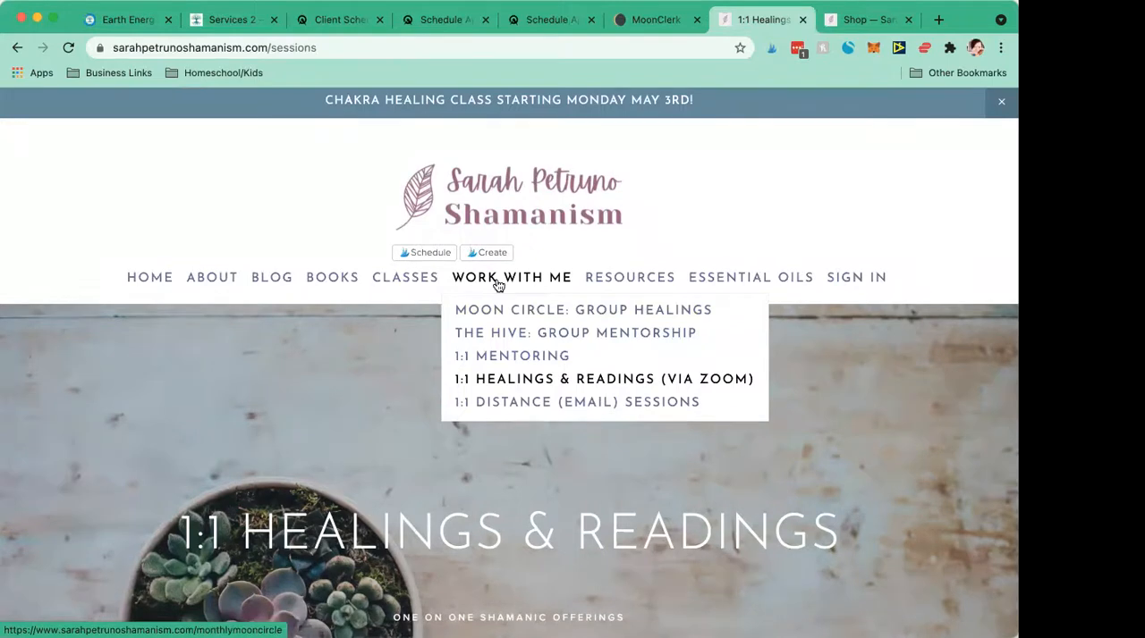
scroll(505, 284, down, 1)
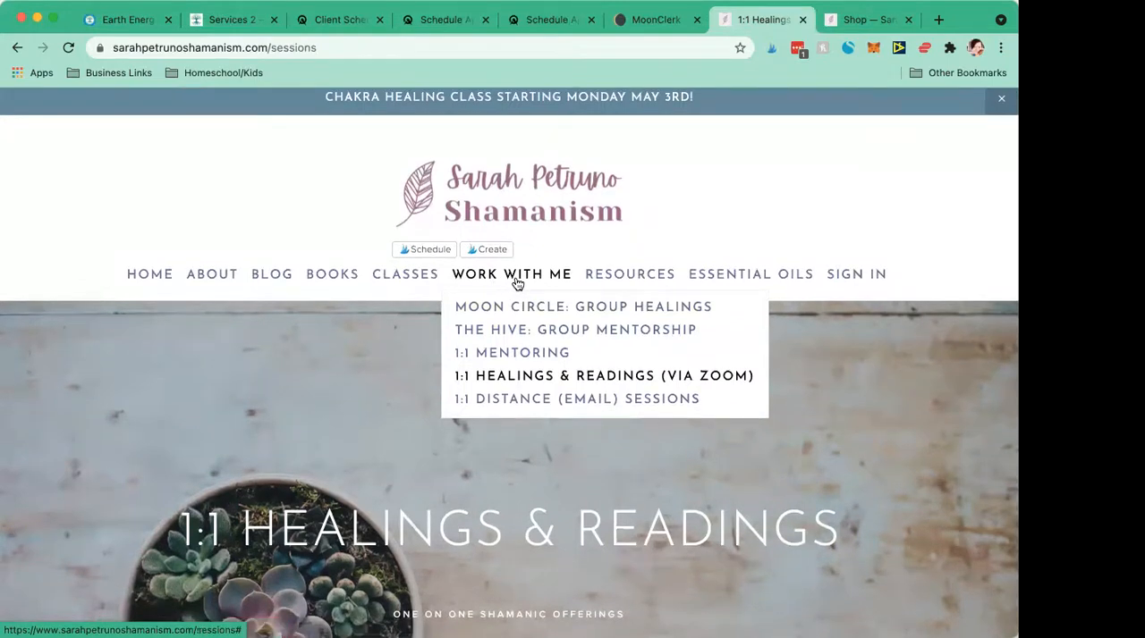
- Return to the Squarespace tabs and review the Services page and its site navigation in the second one
click(210, 28)
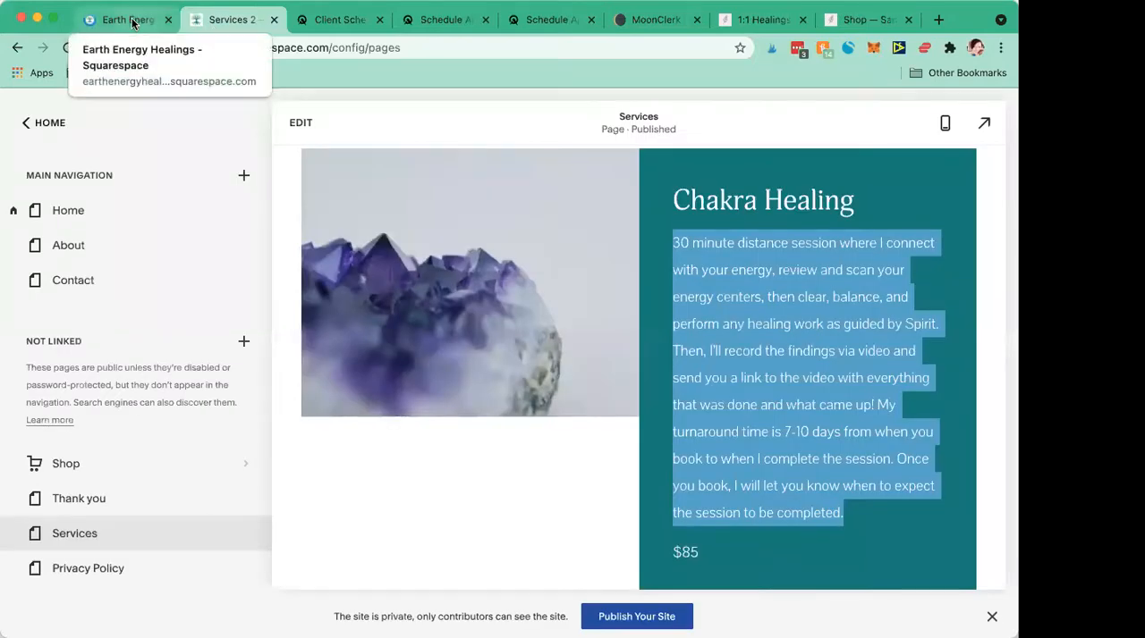
click(133, 24)
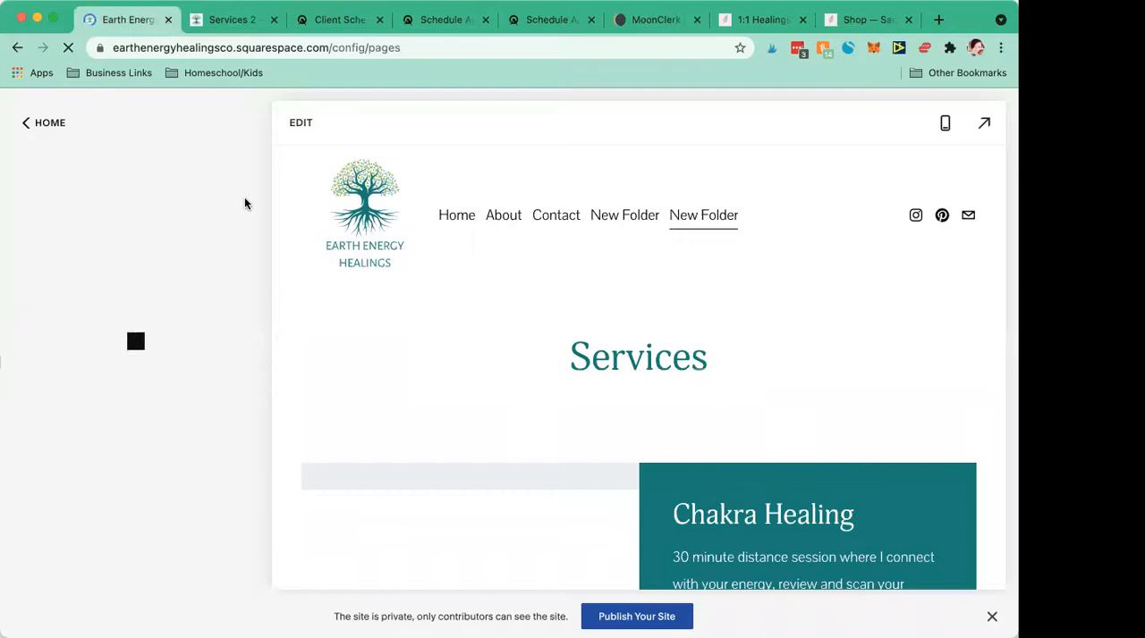
click(237, 24)
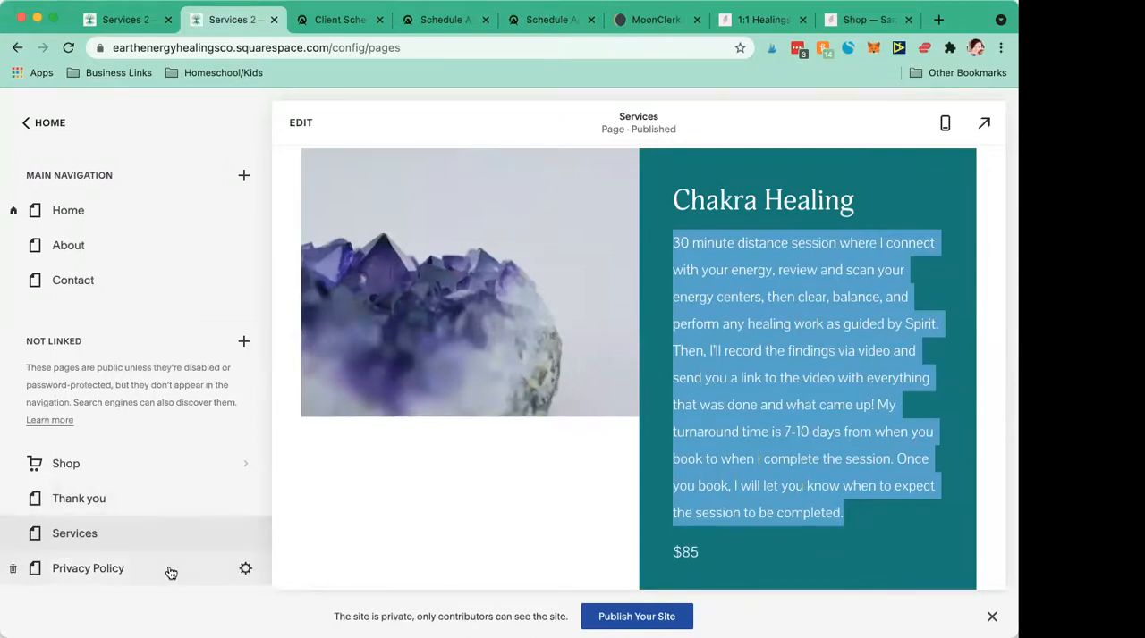
click(562, 485)
scroll(755, 378, up, 5)
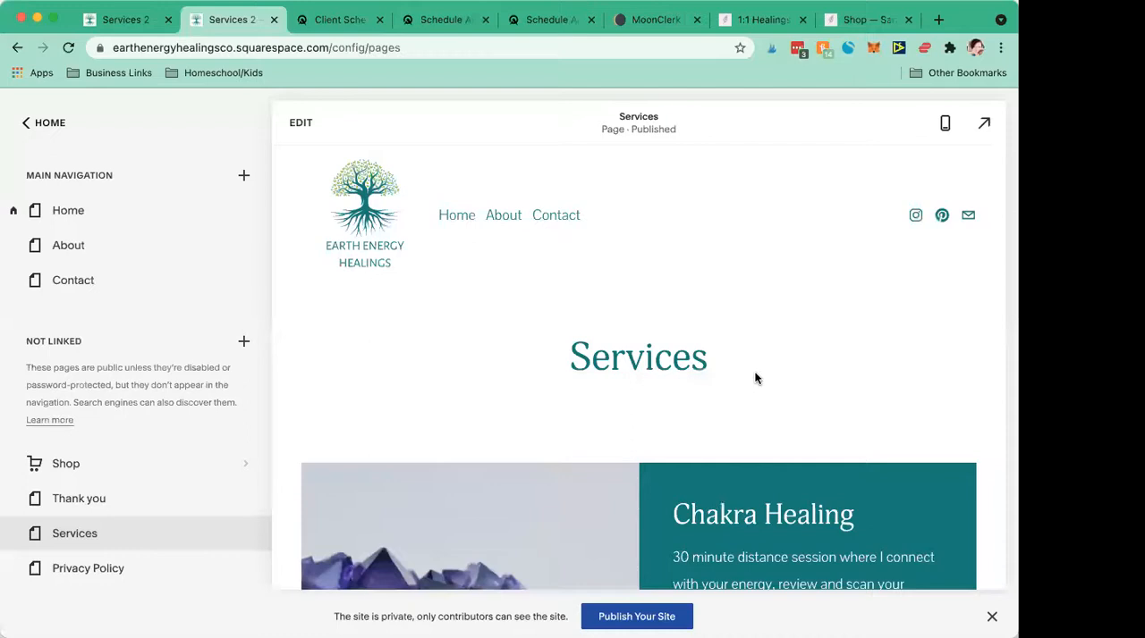
scroll(754, 378, down, 3)
- Return to the first Squarespace tab and delete the empty New Folder directly below Contact in the main navigation
click(134, 20)
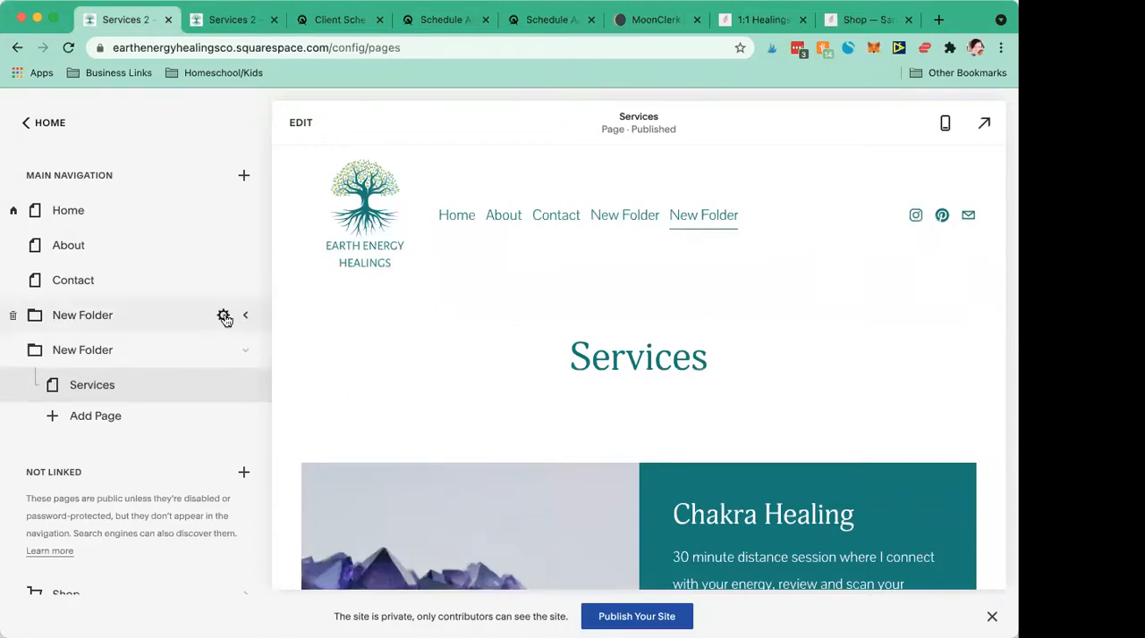
click(224, 317)
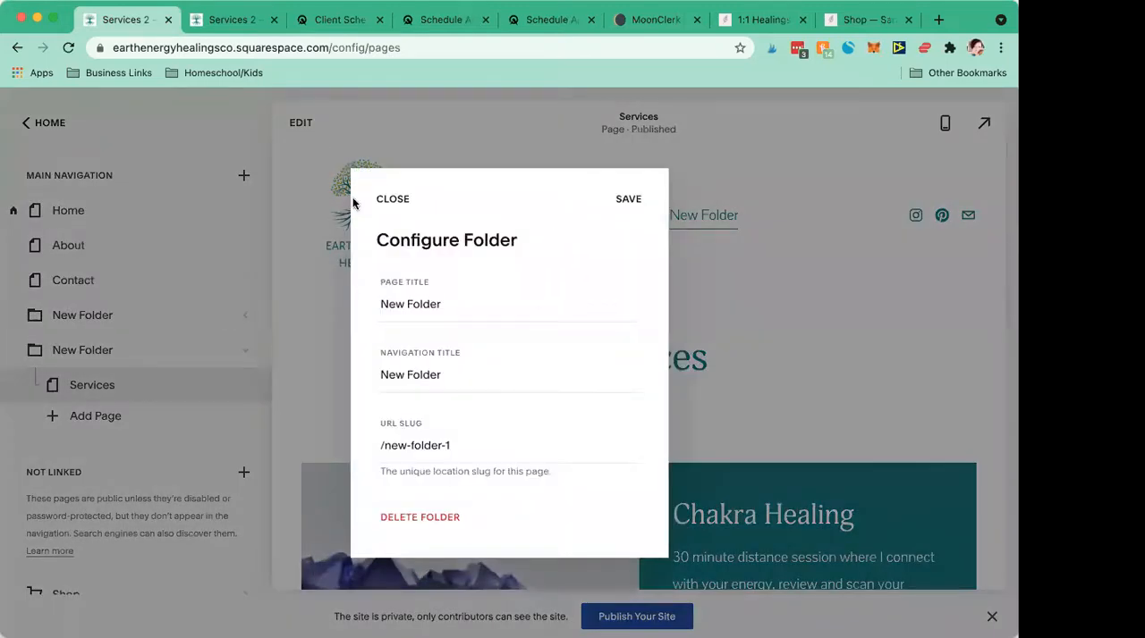
click(393, 198)
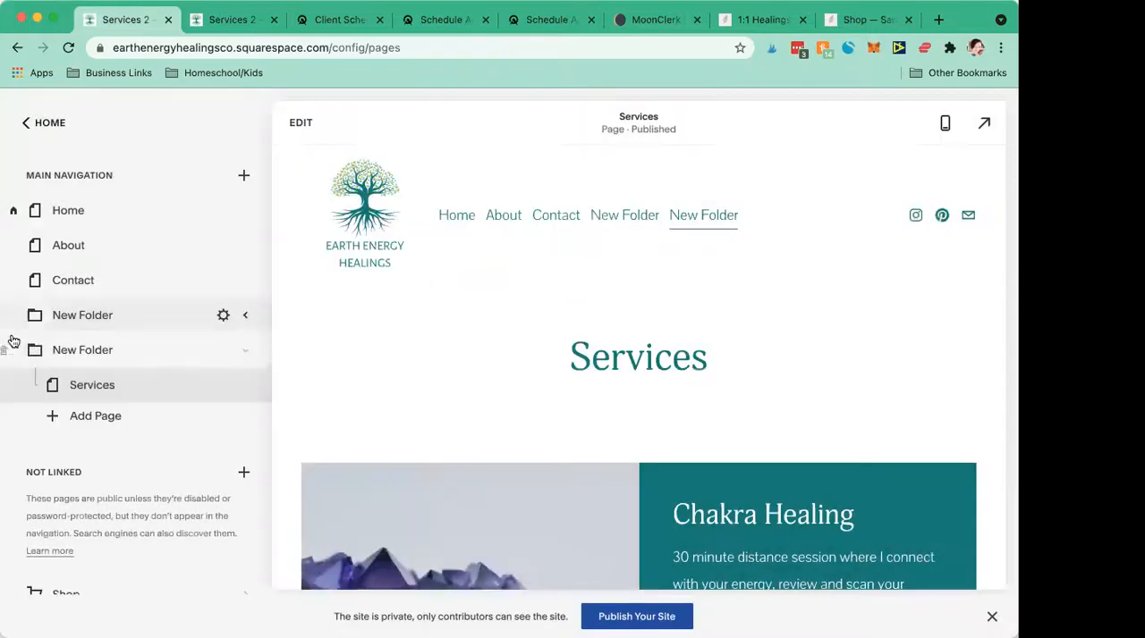
click(13, 319)
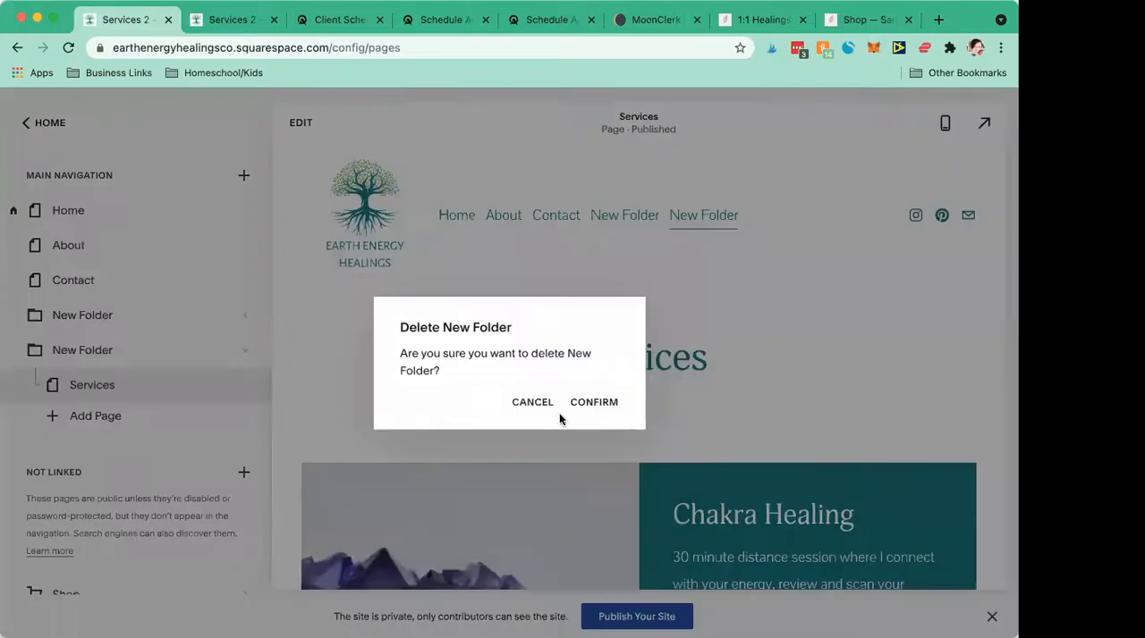
click(593, 404)
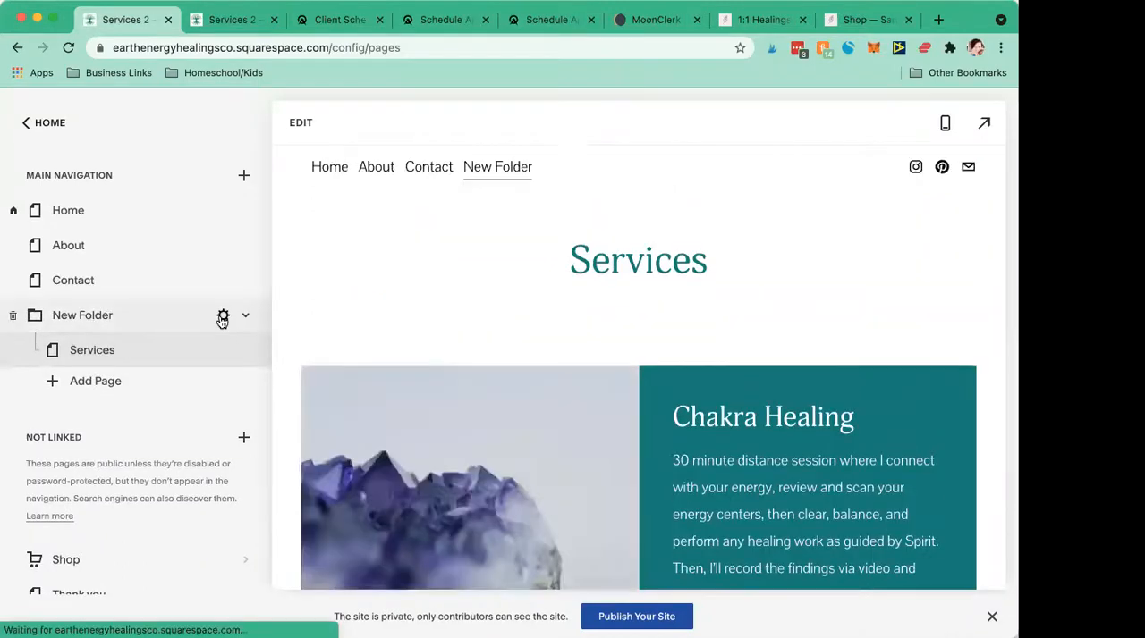
- Set the page title and navigation title of the folder containing Services to Book a Session
click(220, 316)
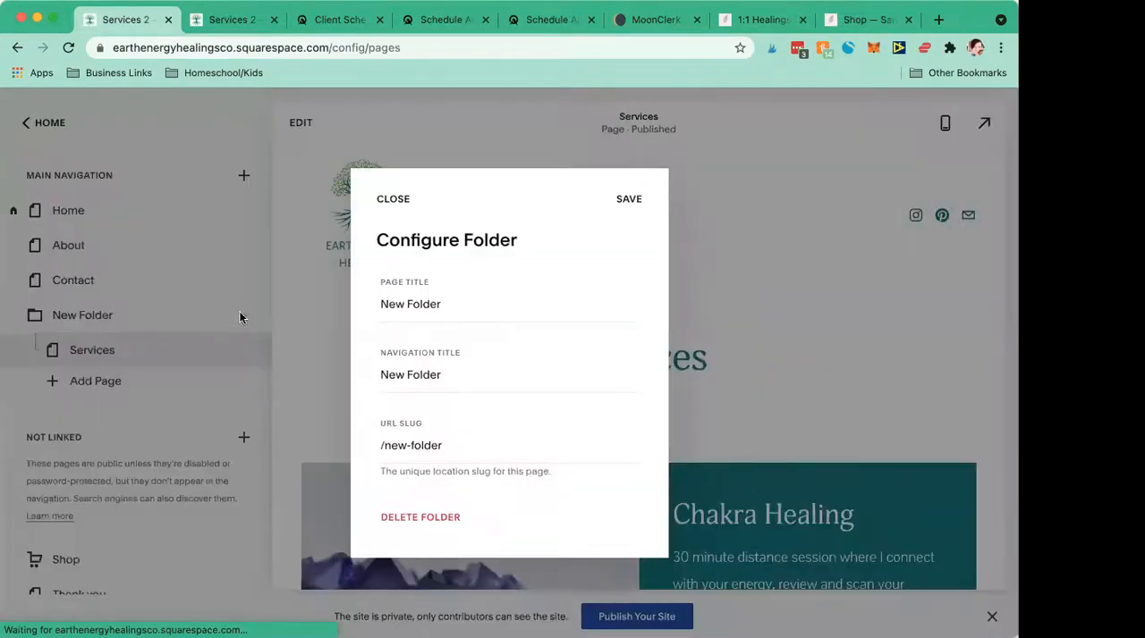
click(384, 304)
key(super+a)
text(W)
key(BackSpace)
text(Bo)
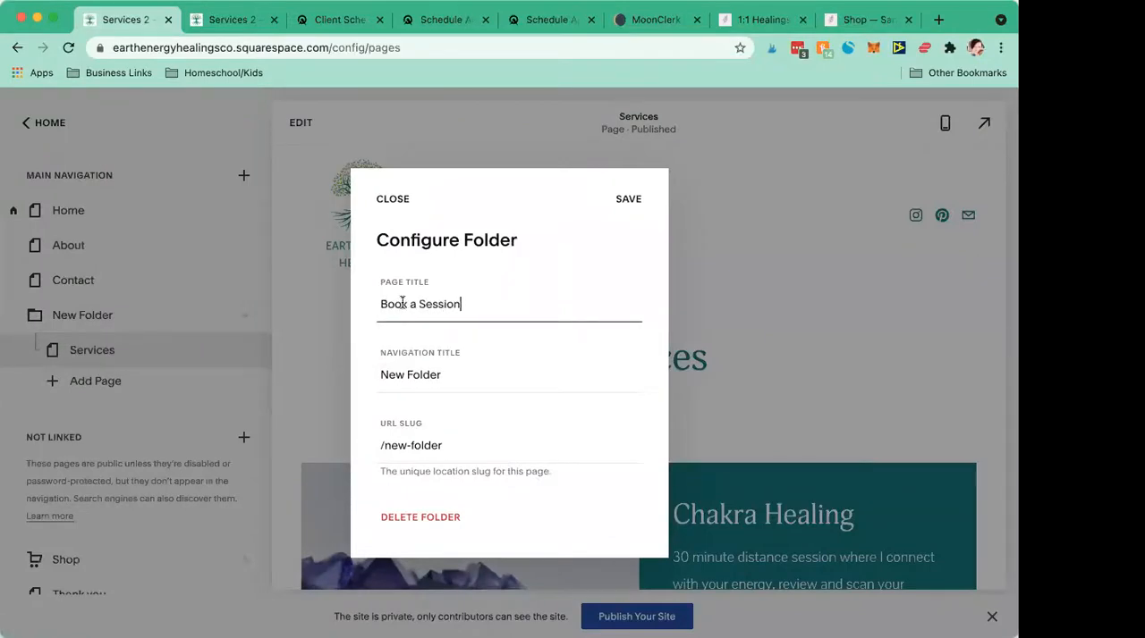
click(470, 378)
key(super+a)
text(Book )
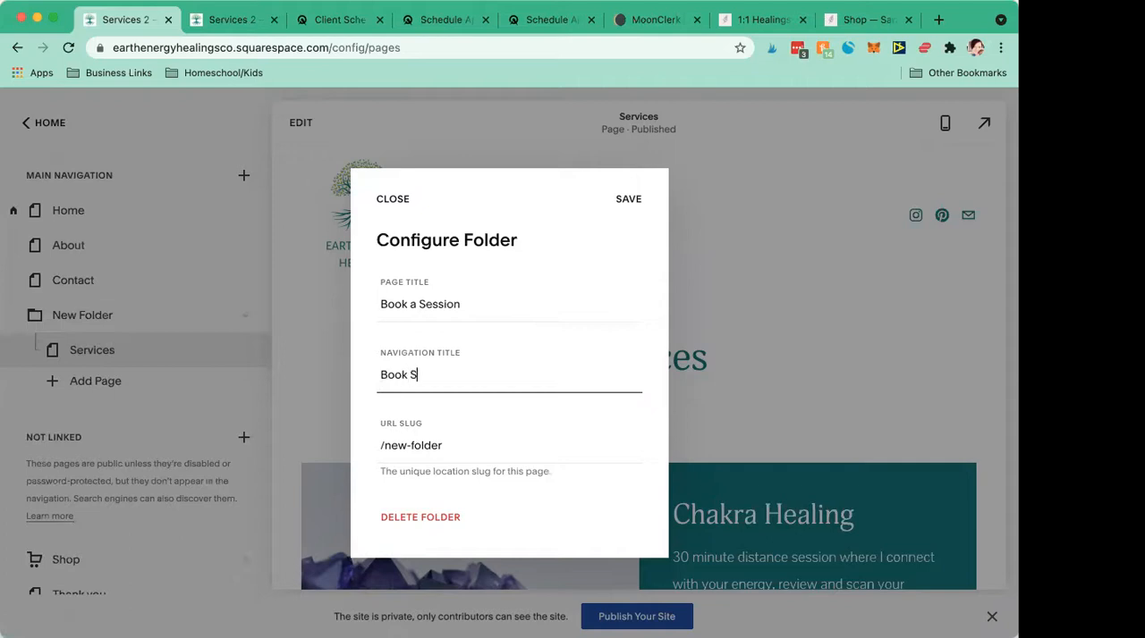
text(a Session)
- Set the folder's URL slug to /sessions, save the folder settings, and check its drop-down in the site preview
drag(456, 445, 386, 445)
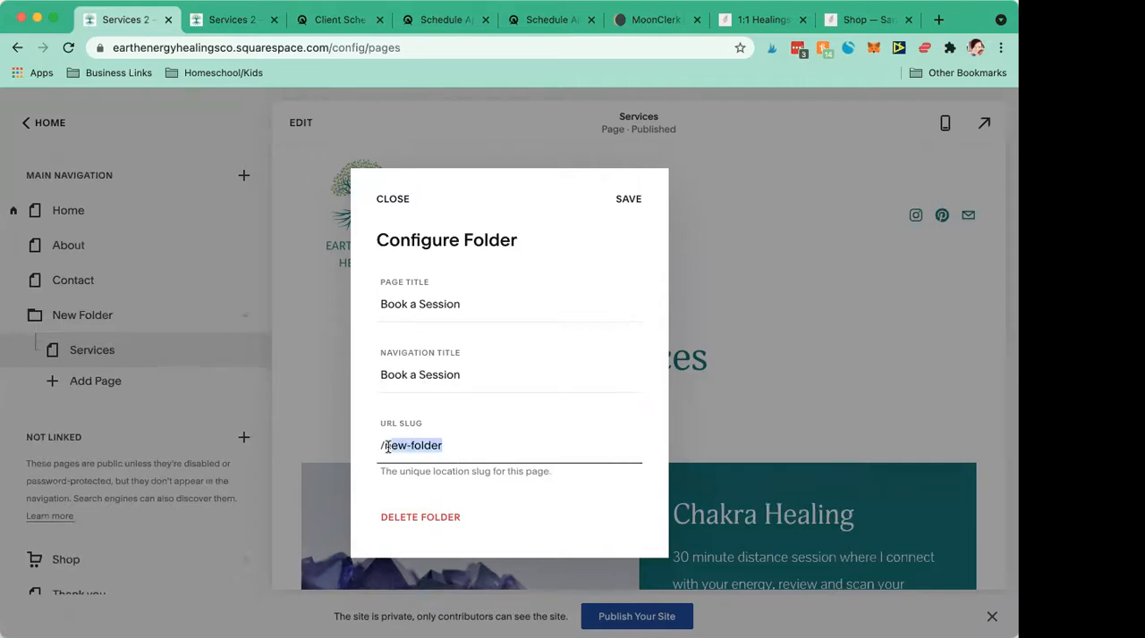
key(BackSpace)
text(sessions)
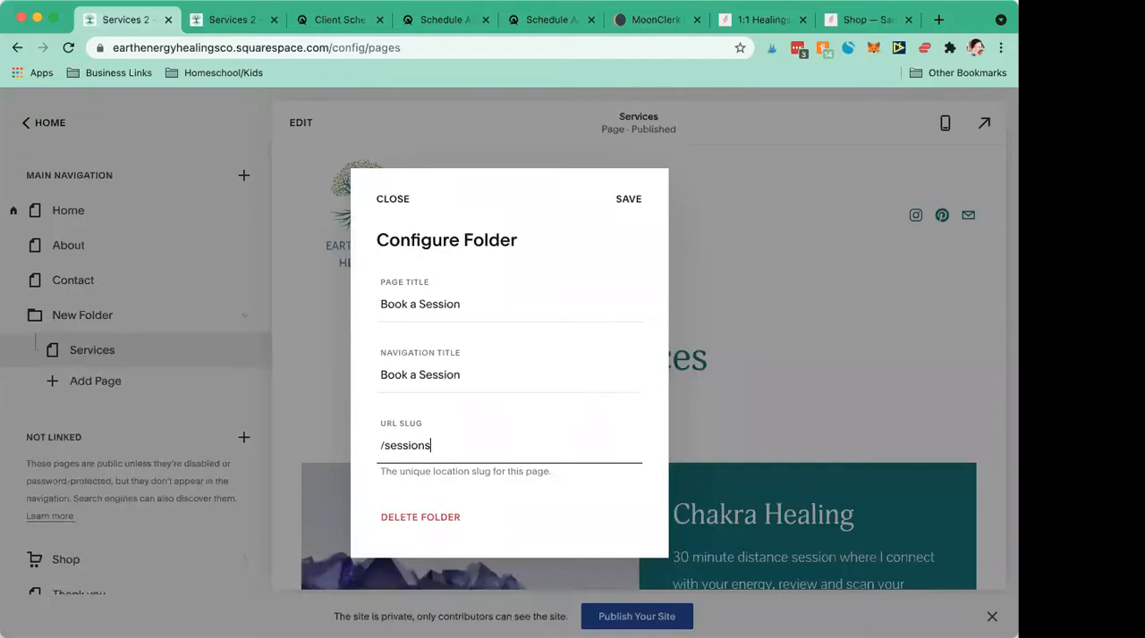
click(634, 205)
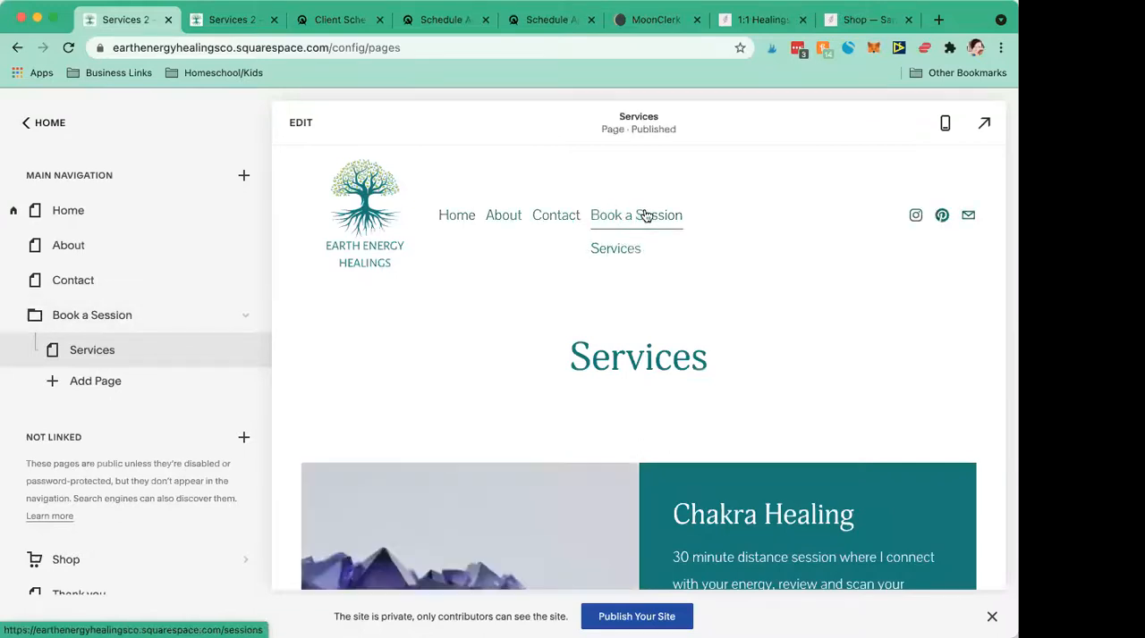
mouse_move(645, 221)
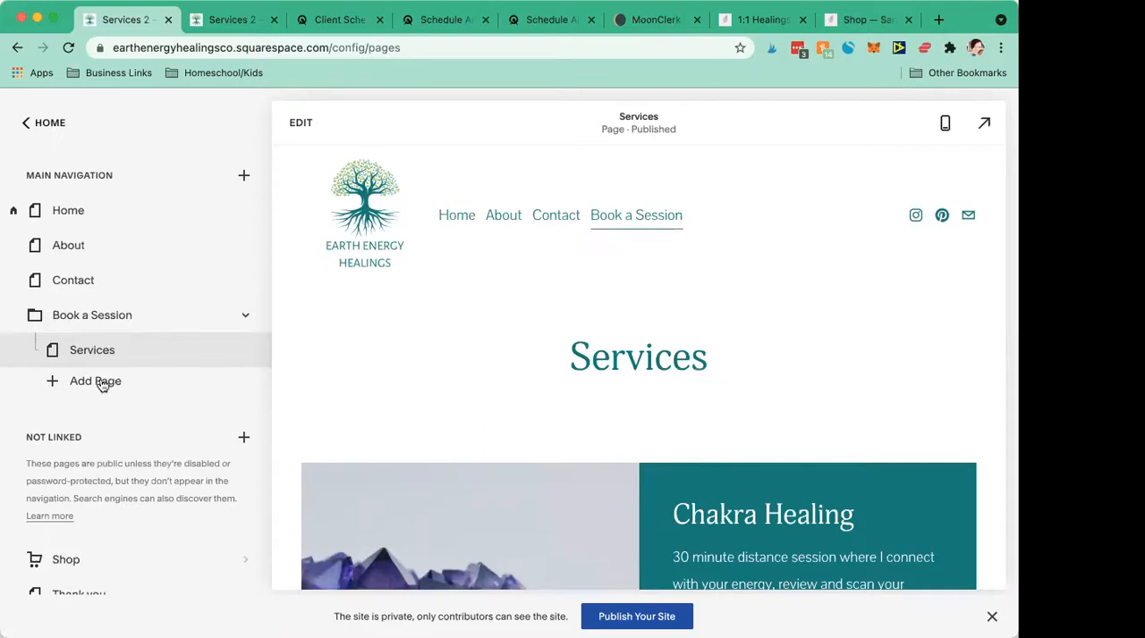
click(247, 176)
scroll(229, 363, down, 1)
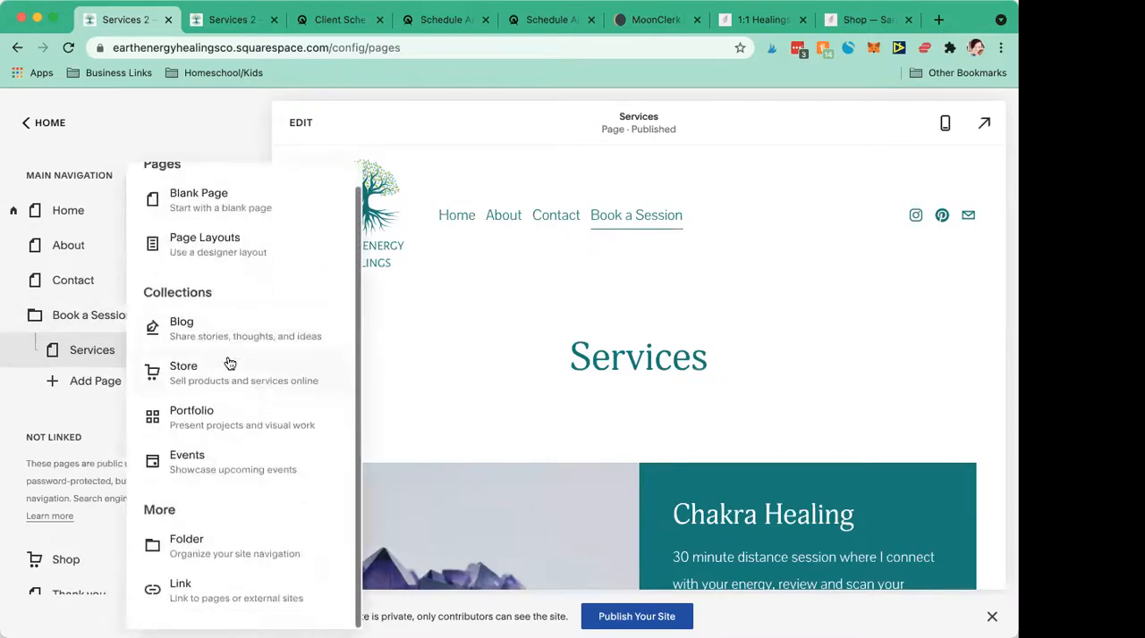
click(241, 595)
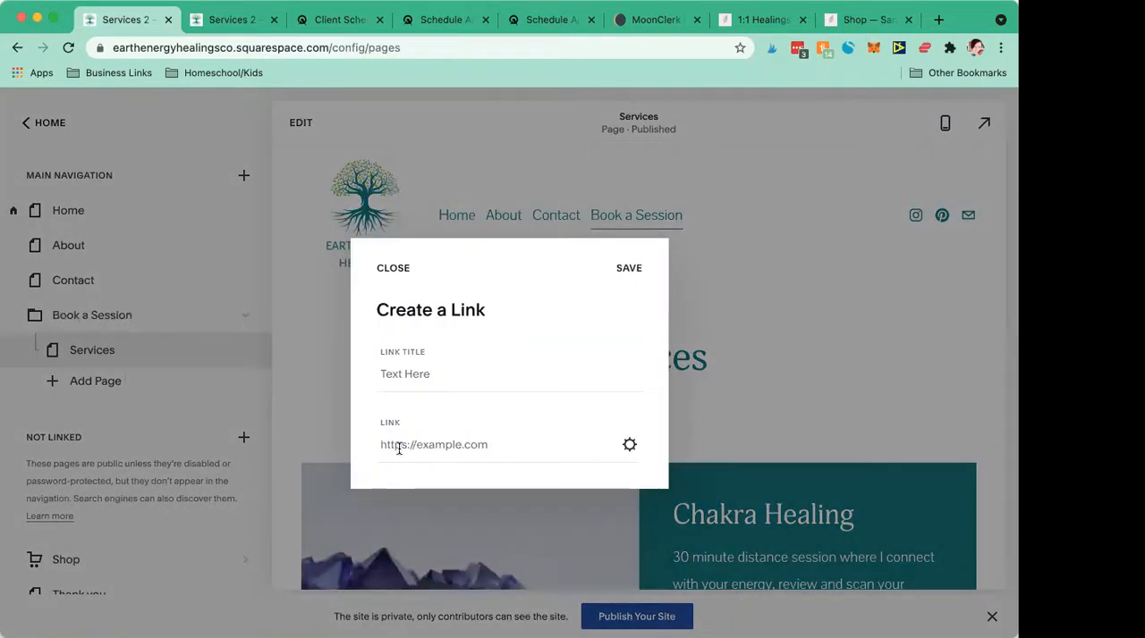
click(399, 450)
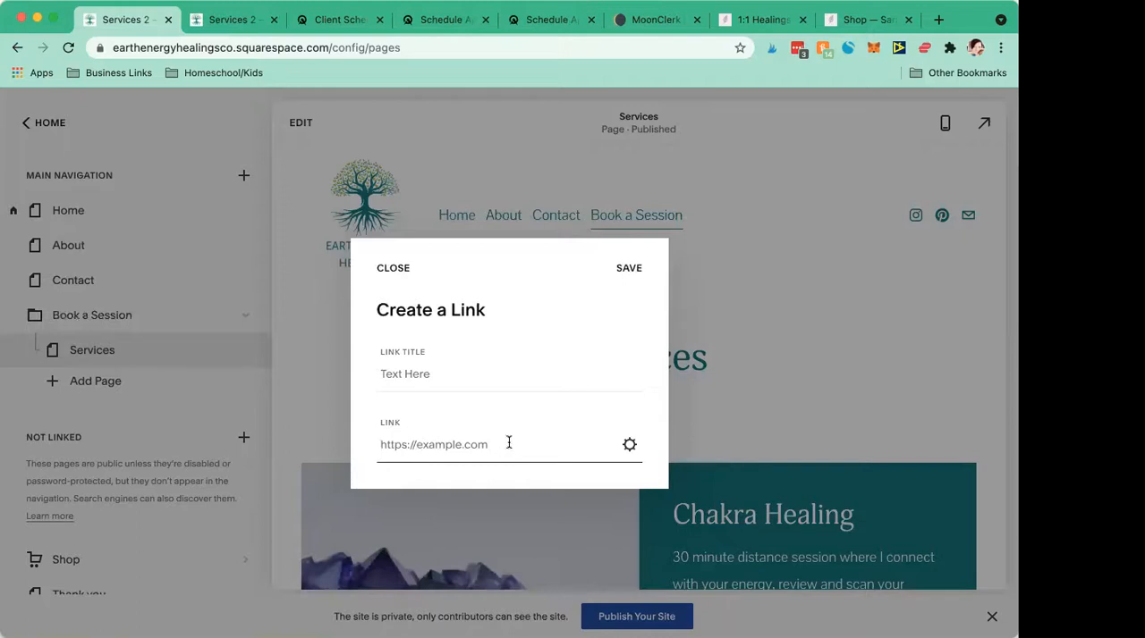
click(407, 279)
- Set the Services page's page title to Schedule 1:1 Session and save the page settings
scroll(126, 367, down, 5)
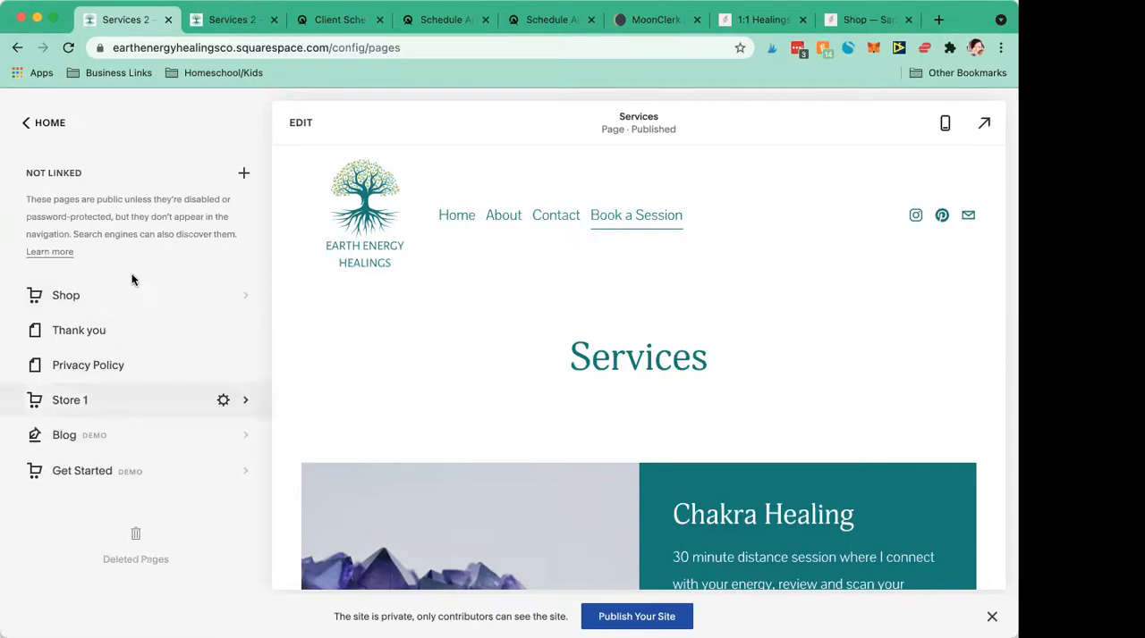
scroll(131, 279, up, 3)
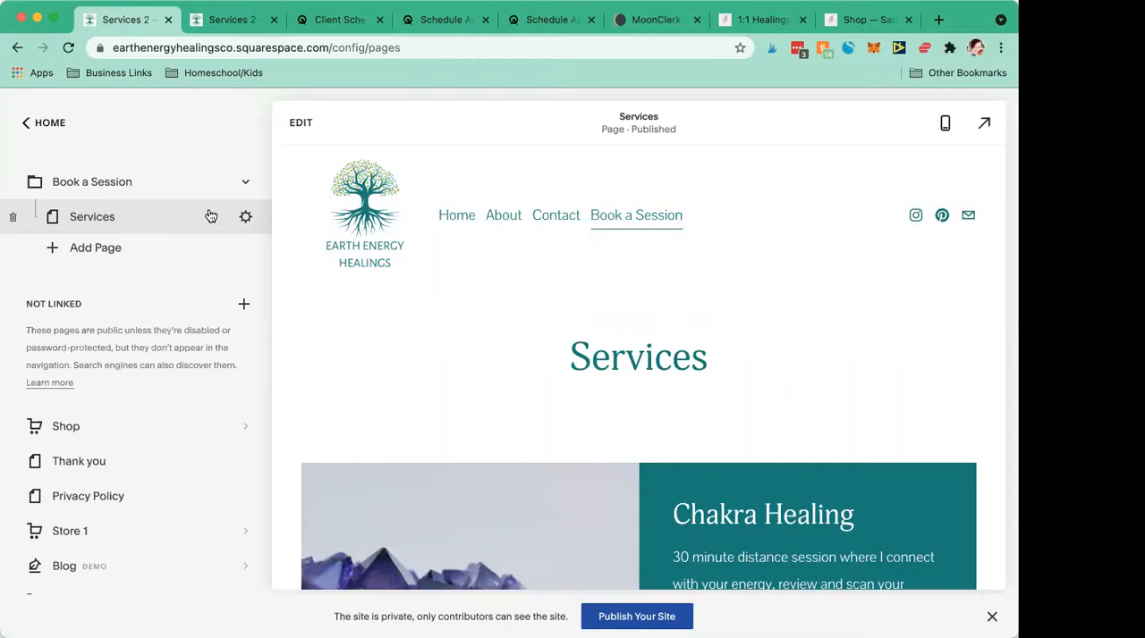
click(245, 219)
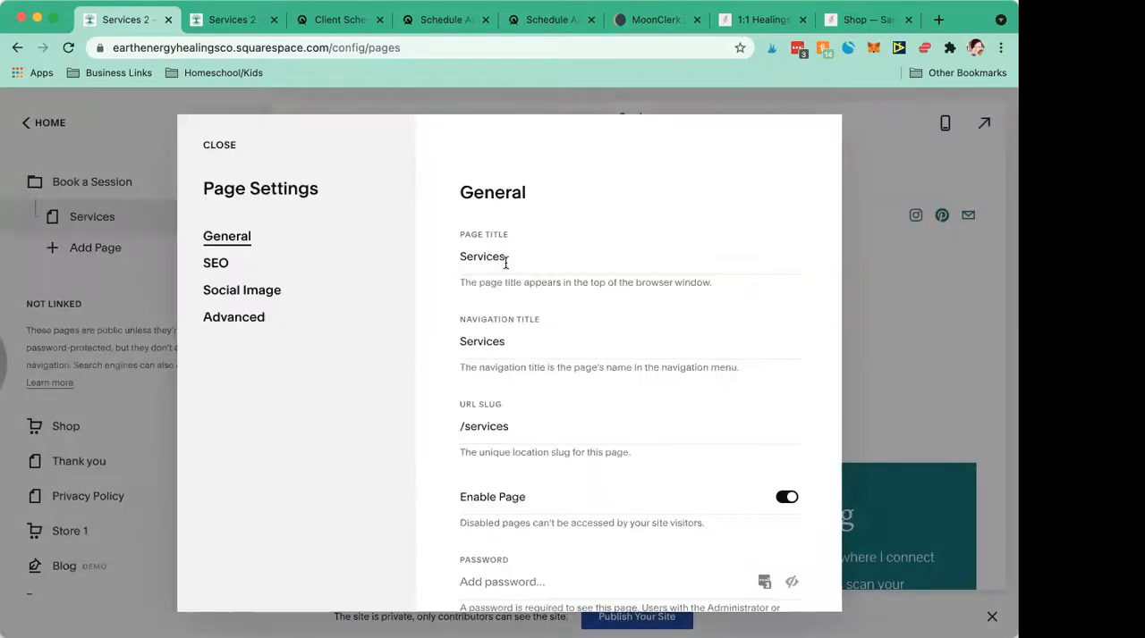
double_click(505, 260)
text(Schedule 1)
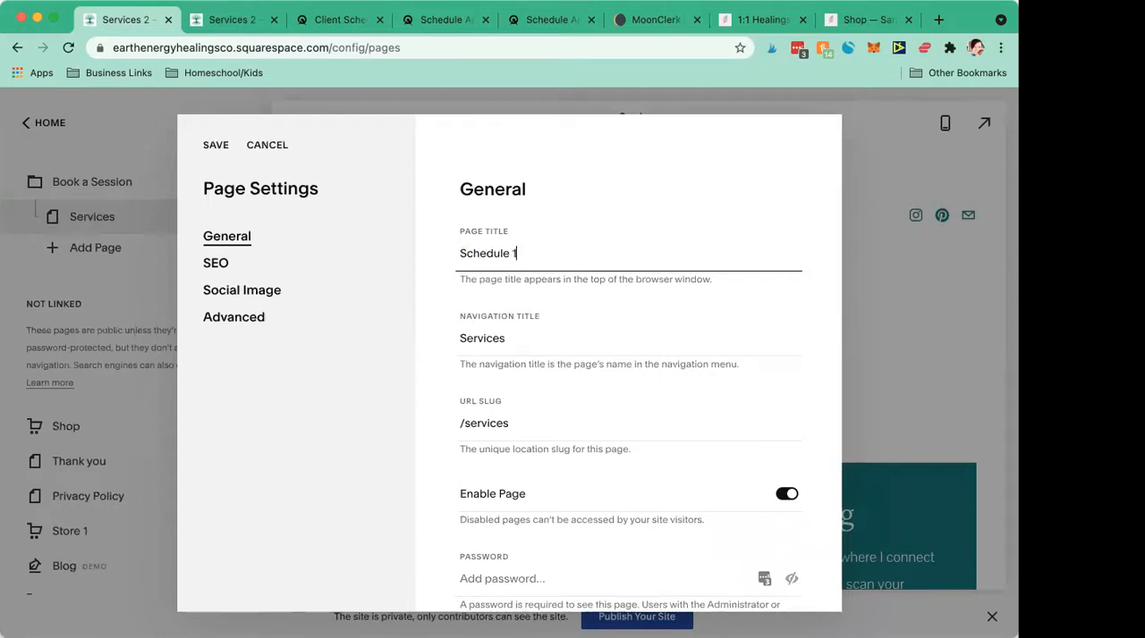
text(:1 Session)
click(212, 155)
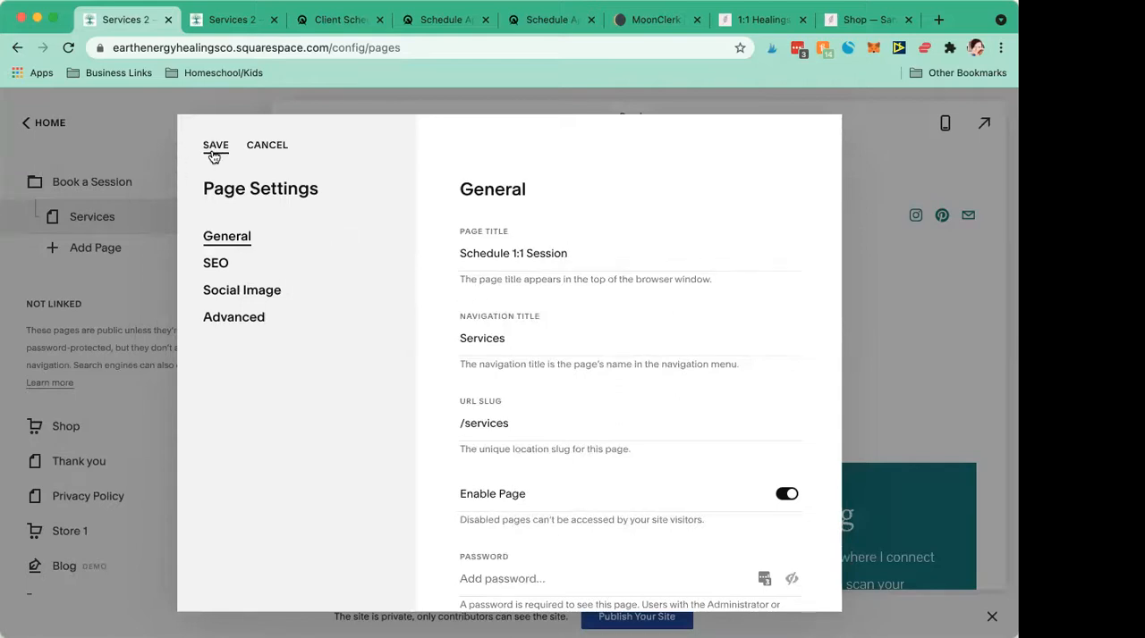
click(214, 152)
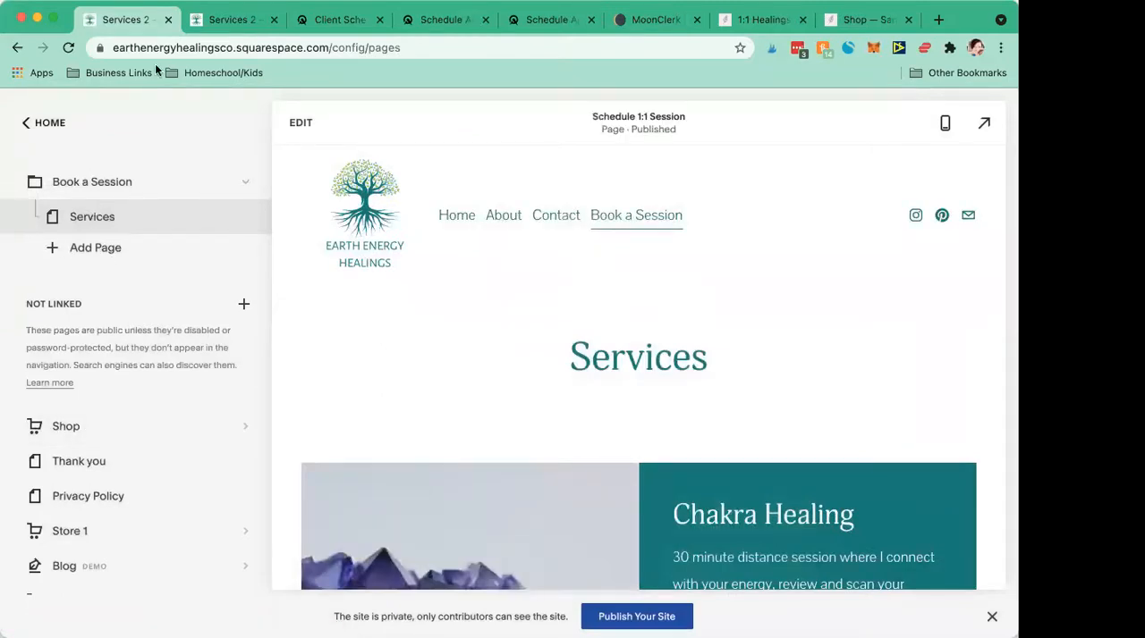
- Switch to the example shamanism site and open 1:1 Distance (Email) Sessions from its Work With Me drop-down to view the page
click(769, 20)
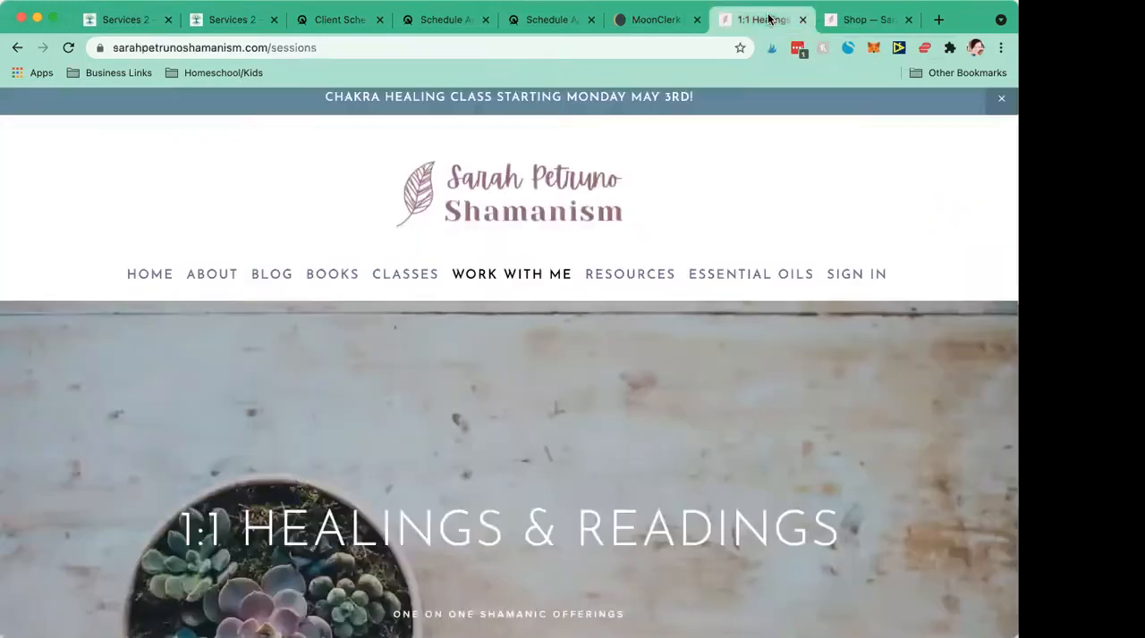
mouse_move(534, 285)
scroll(534, 284, down, 1)
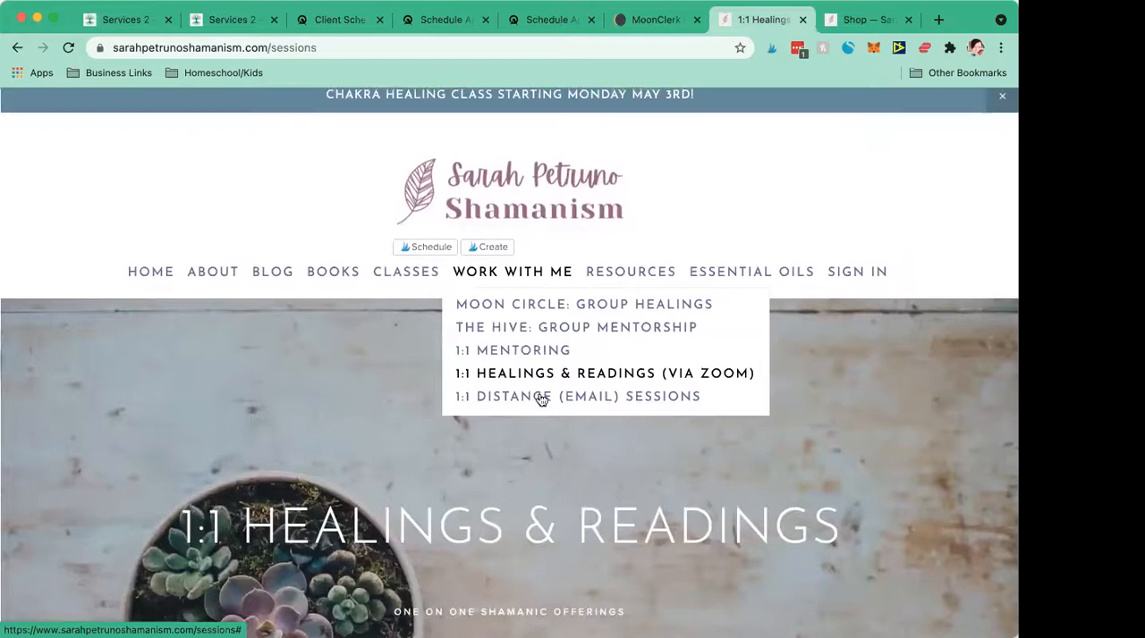
scroll(536, 399, up, 1)
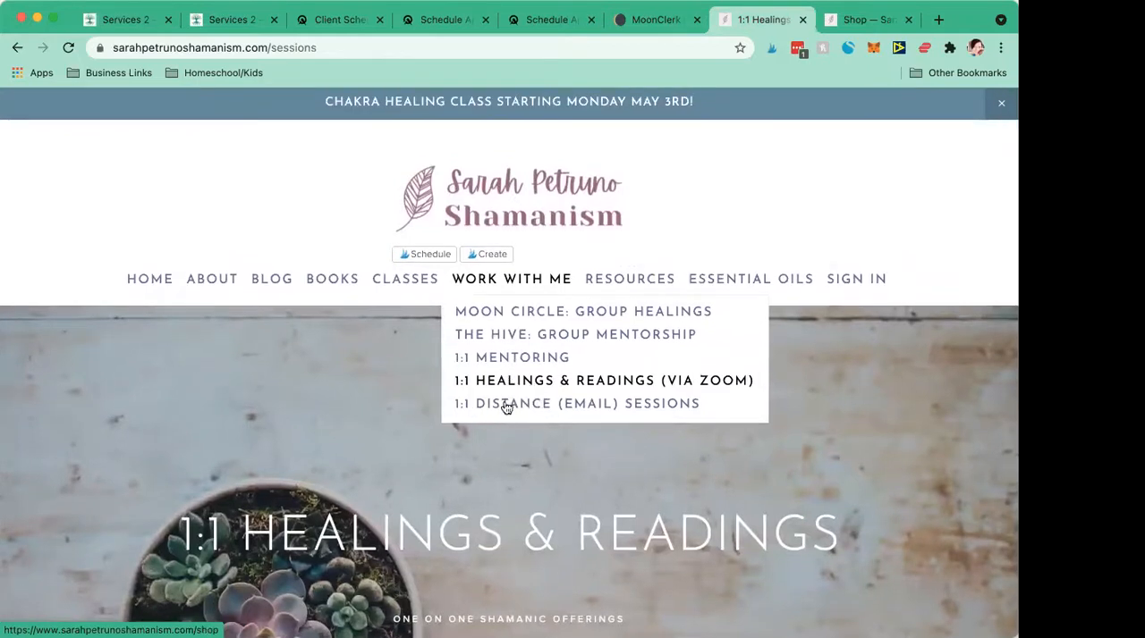
click(516, 406)
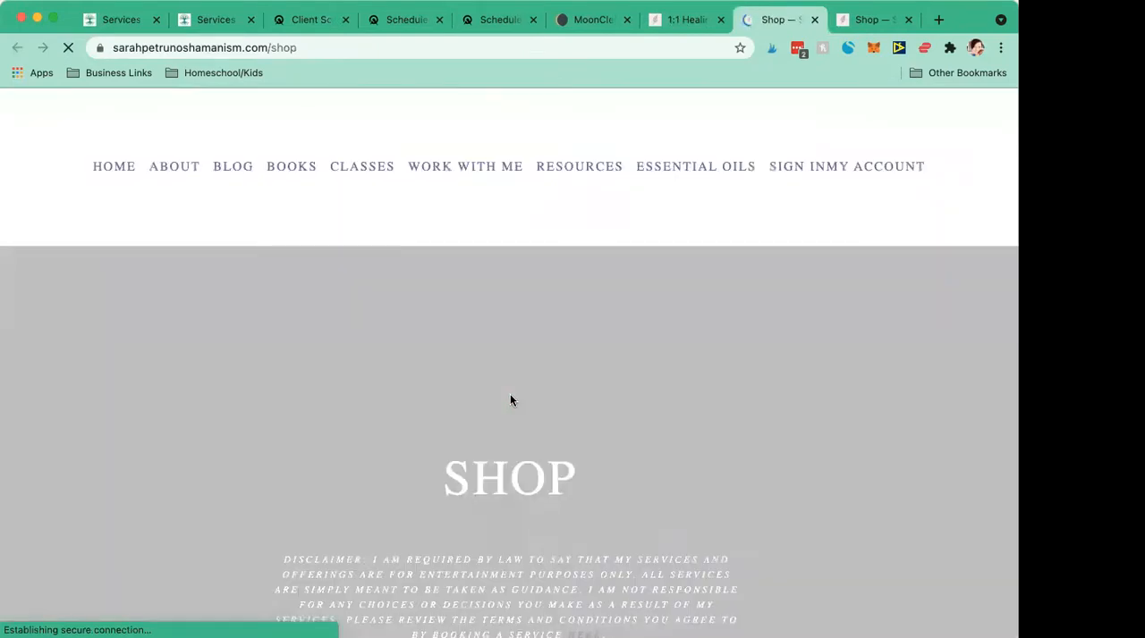
scroll(510, 400, down, 10)
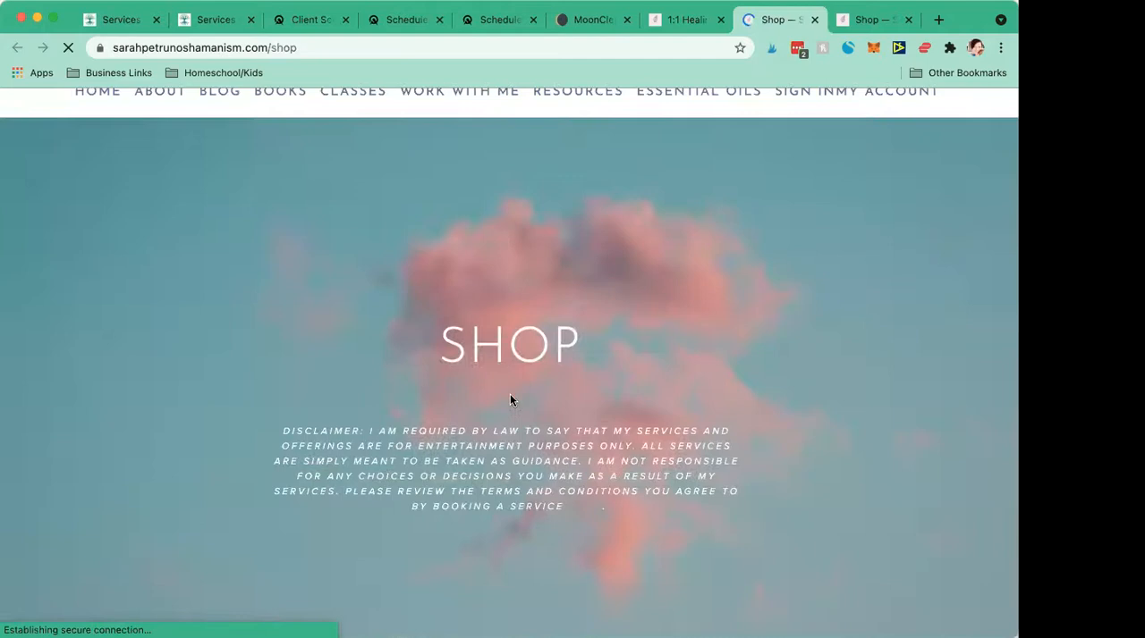